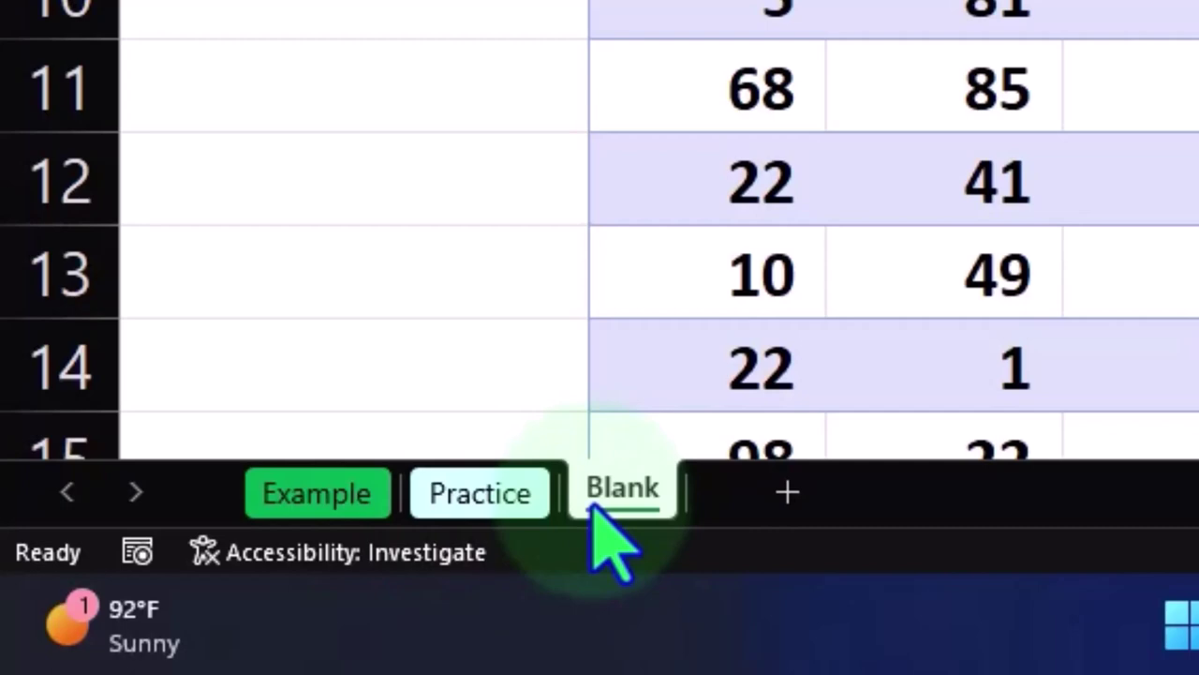
# Re-enter the =RANDBETWEEN(1,100) formula in B2 to regenerate the first table's random values
pyautogui.click(308, 154)
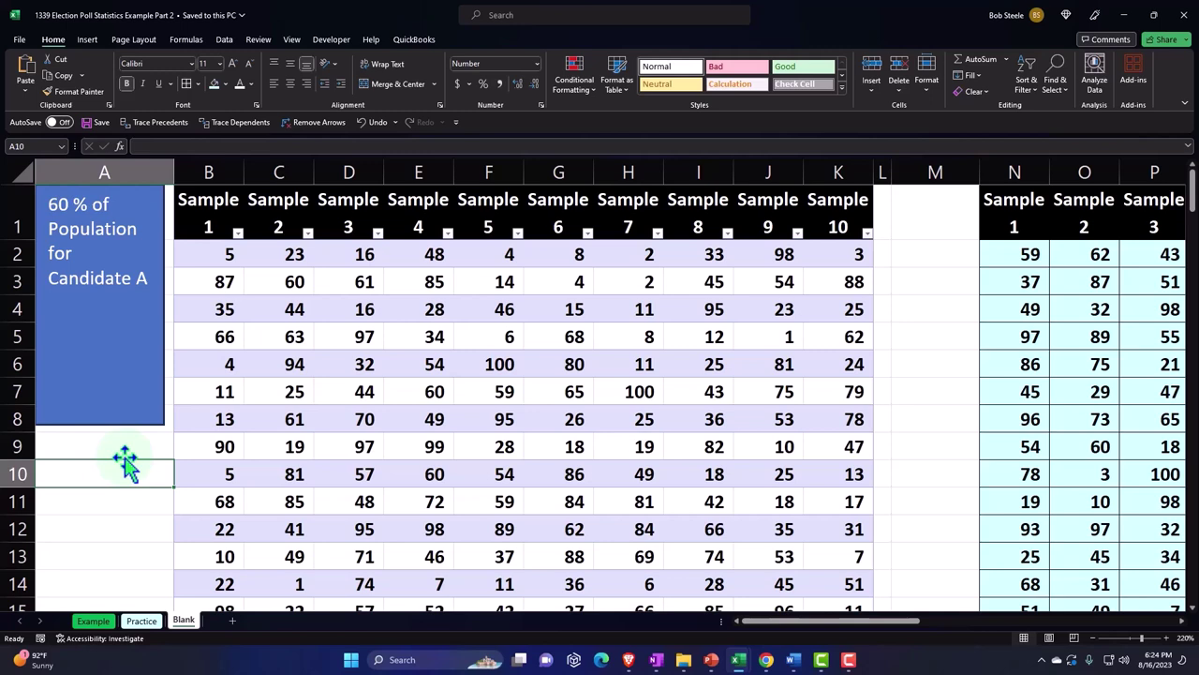
pyautogui.click(114, 396)
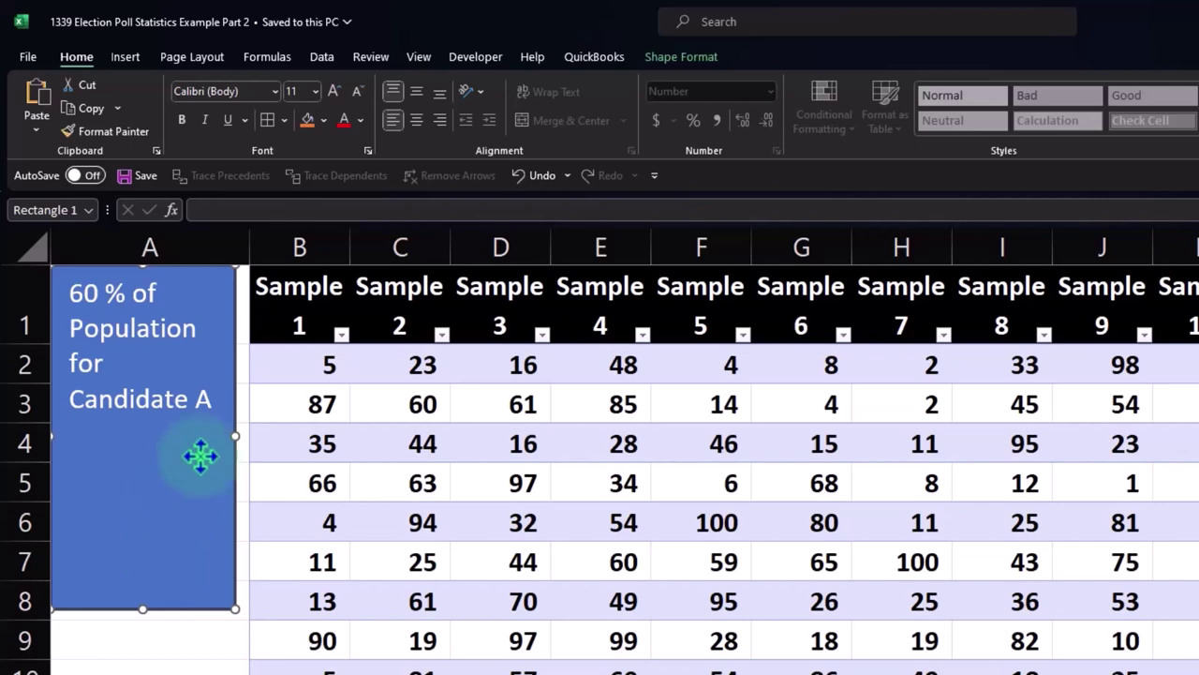
pyautogui.click(296, 352)
pyautogui.doubleClick(296, 356)
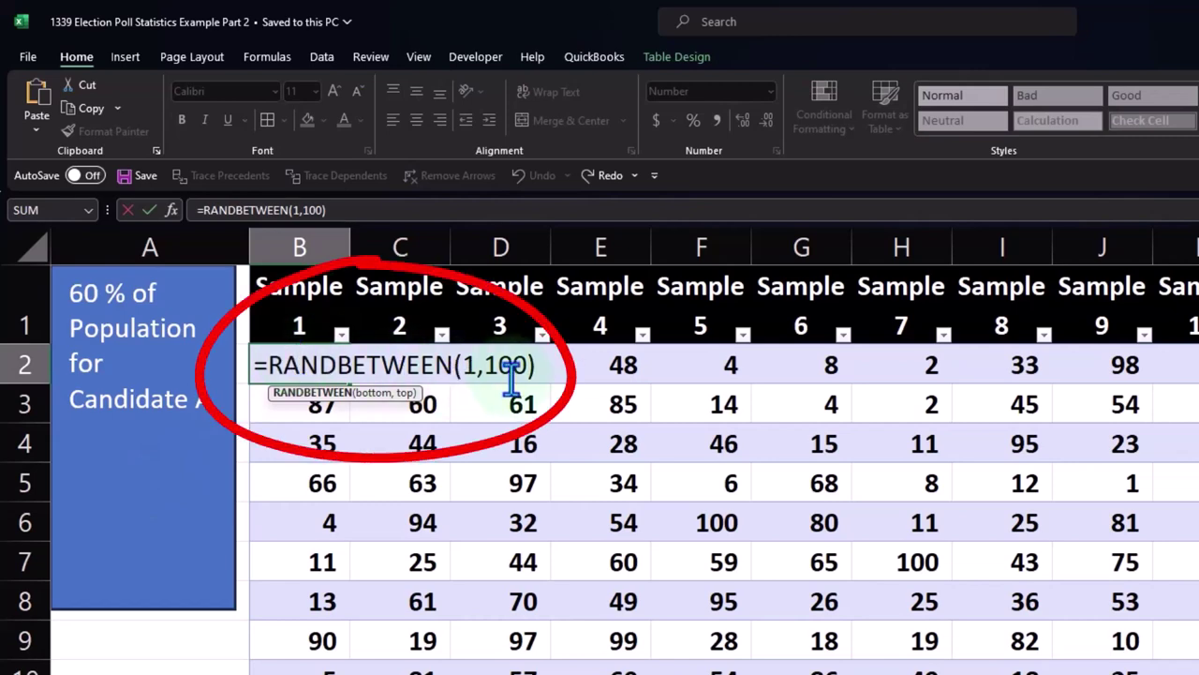
pyautogui.press('Return')
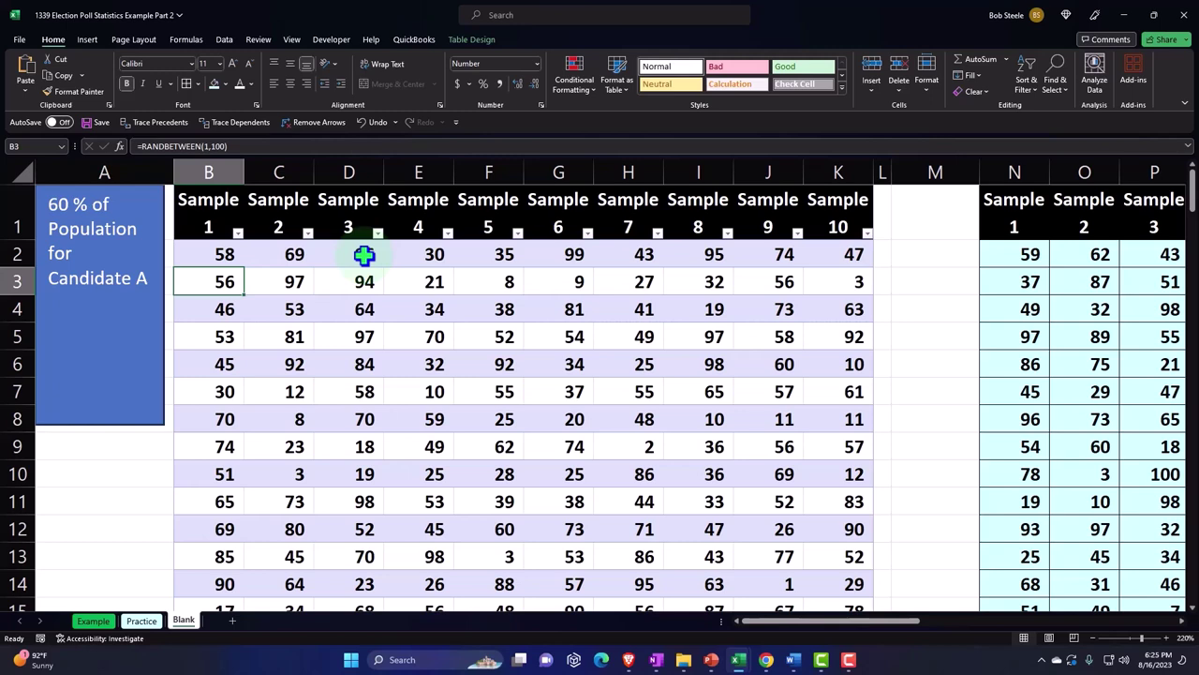
# Recalculate the random samples by re-committing a cell in the second sample table
pyautogui.press('Right')
pyautogui.press('Right')
pyautogui.press('Right')
pyautogui.press('Right')
pyautogui.press('Right')
pyautogui.press('Right')
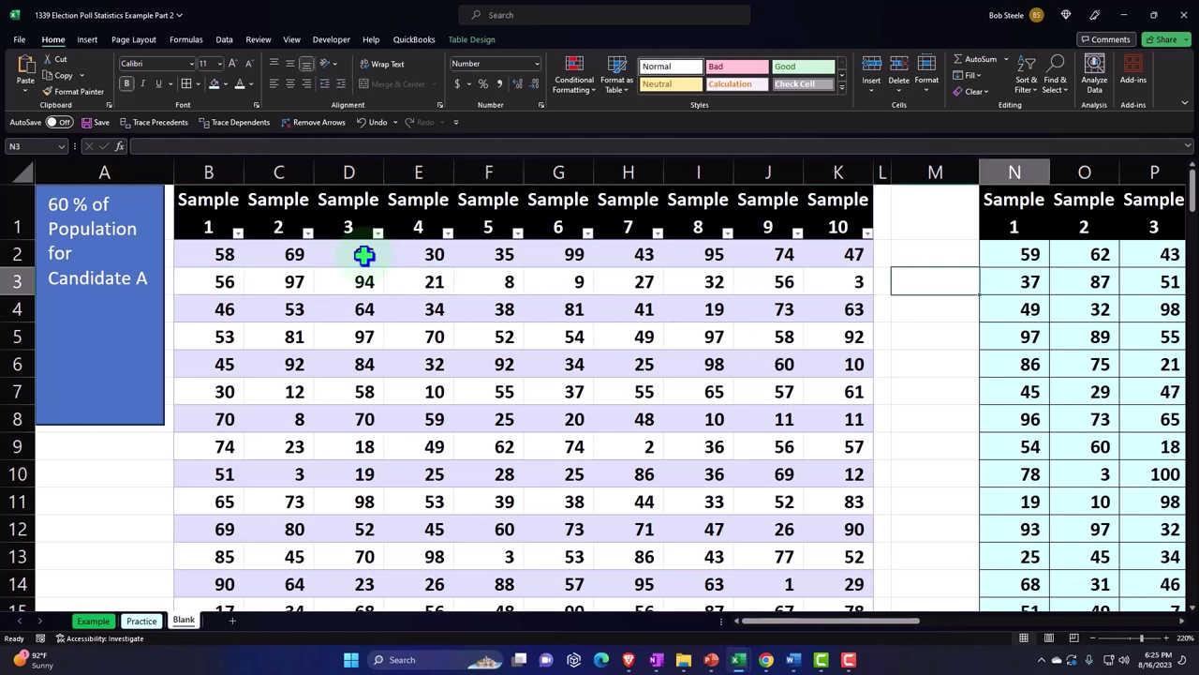
pyautogui.press('Right')
pyautogui.press('Right')
pyautogui.press('Right')
pyautogui.press('Right')
pyautogui.press('Right')
pyautogui.press('Right')
pyautogui.press('Right')
pyautogui.press('Right')
pyautogui.press('Right')
pyautogui.press('Right')
pyautogui.press('Right')
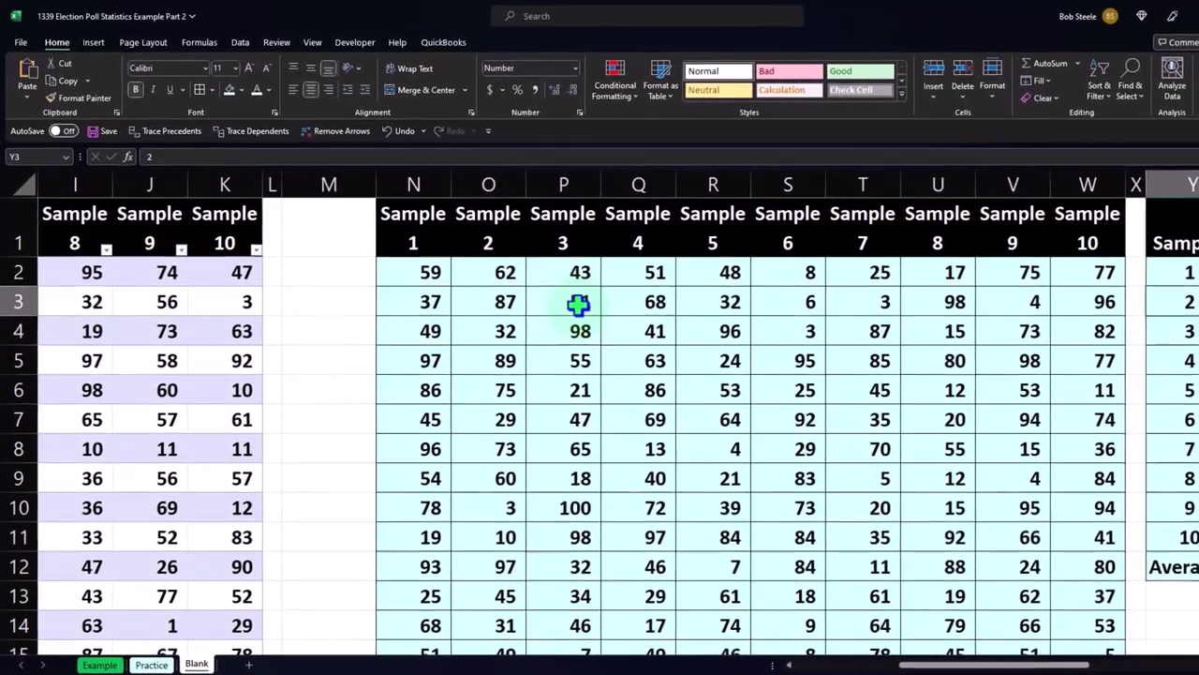
pyautogui.click(544, 285)
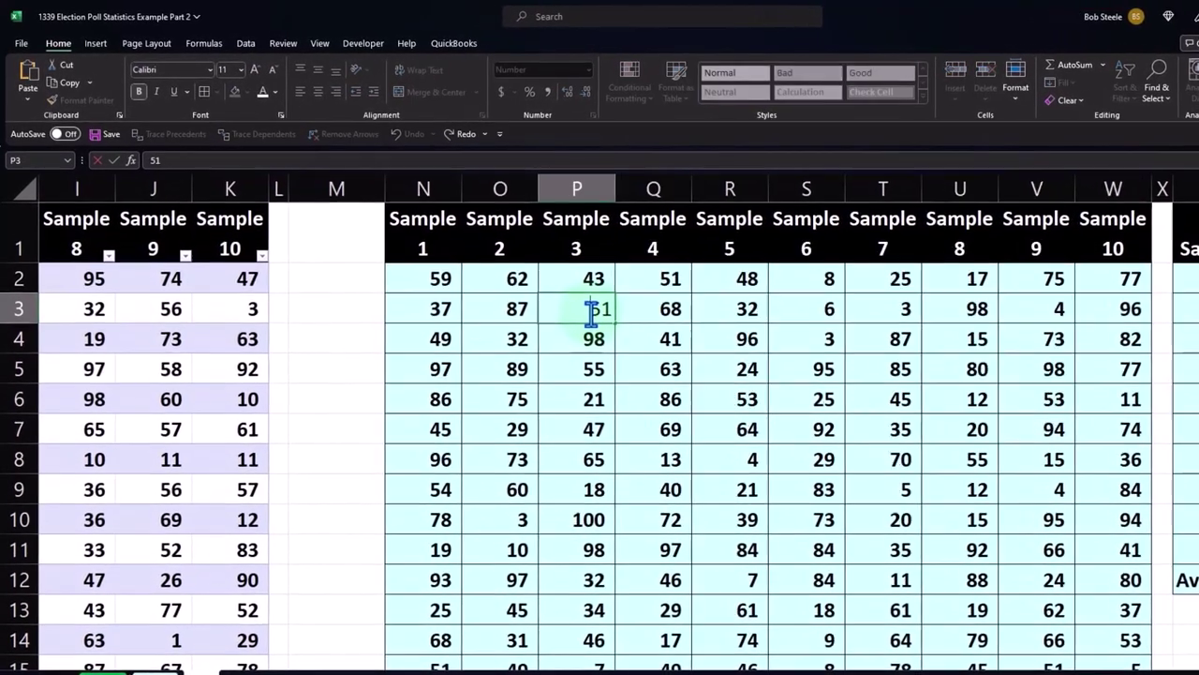
pyautogui.press('Return')
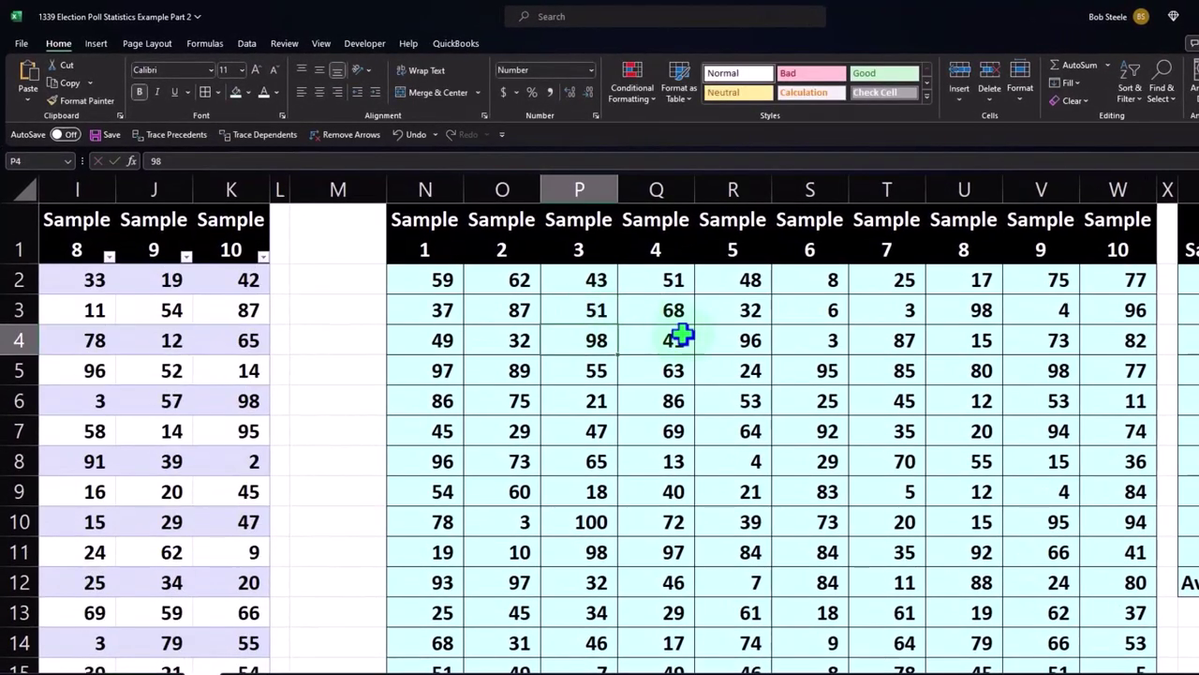
# Move right to the summary table and select the first % A result
pyautogui.click(755, 338)
pyautogui.press('Right')
pyautogui.press('Right')
pyautogui.press('Right')
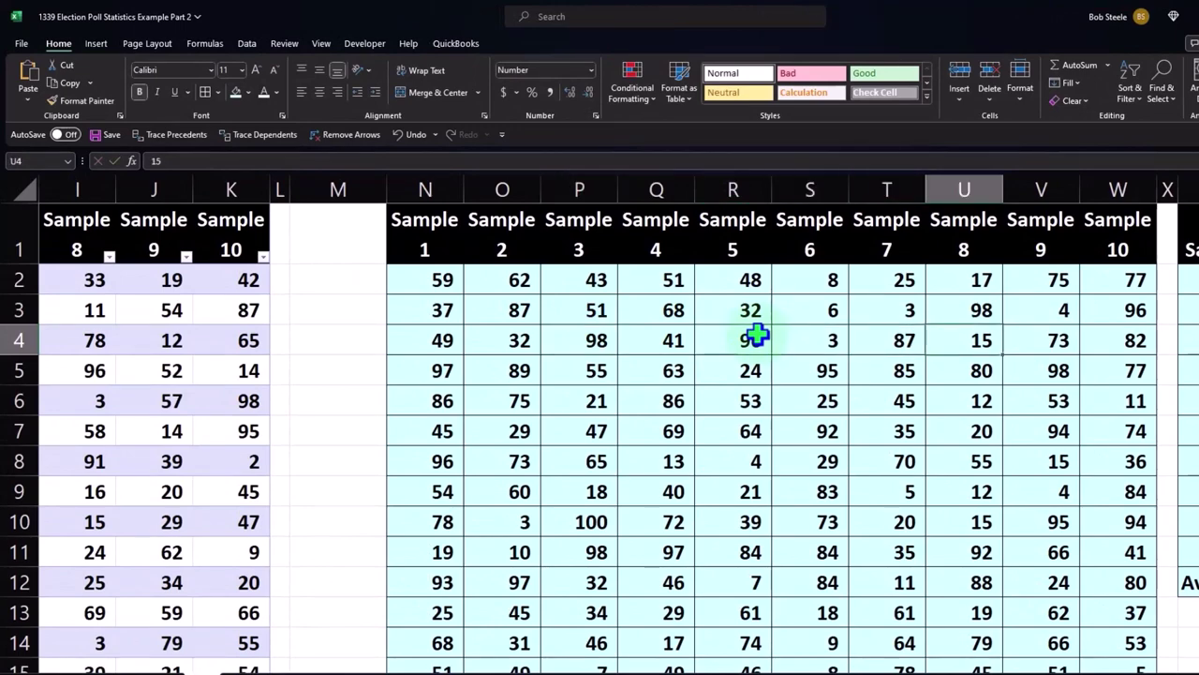
pyautogui.press('Right')
pyautogui.press('Right')
pyautogui.press('Right')
pyautogui.press('Right')
pyautogui.press('Right')
pyautogui.press('Right')
pyautogui.press('Right')
pyautogui.press('Right')
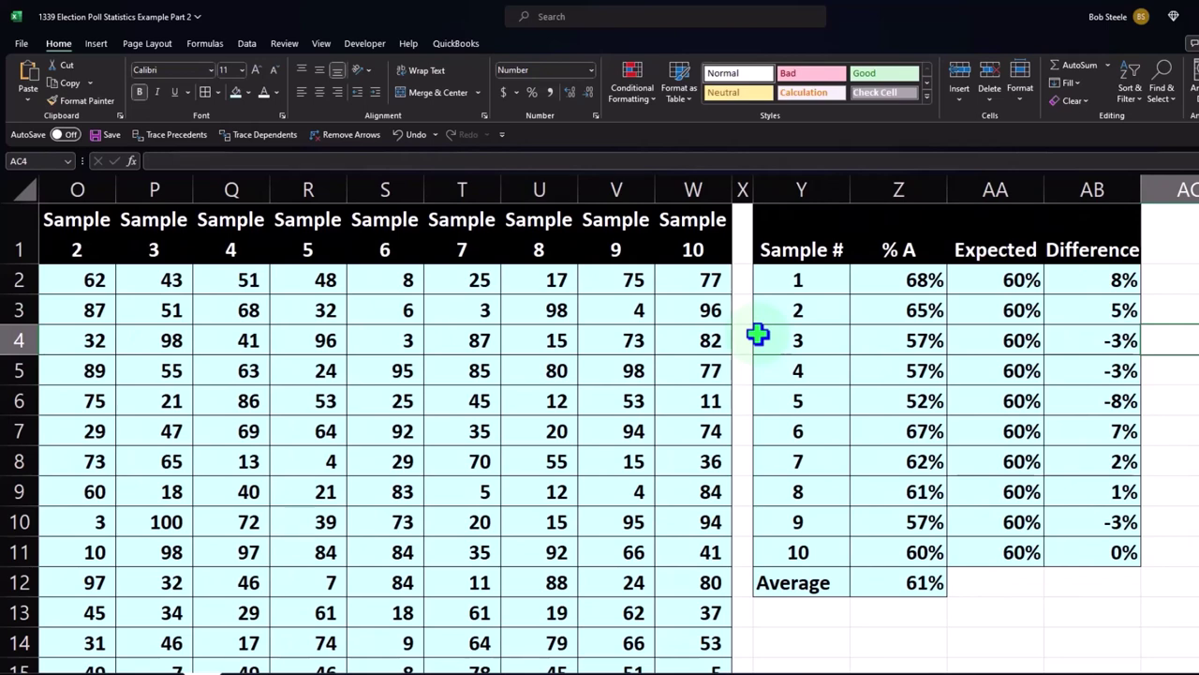
pyautogui.click(700, 232)
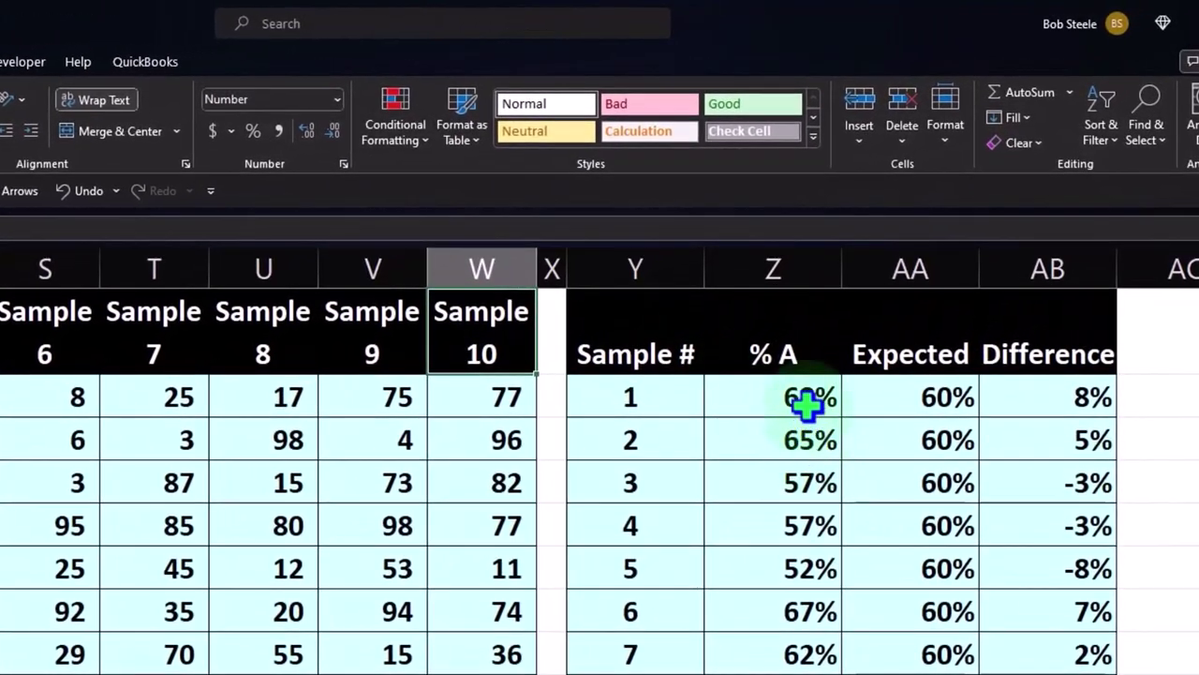
pyautogui.click(805, 401)
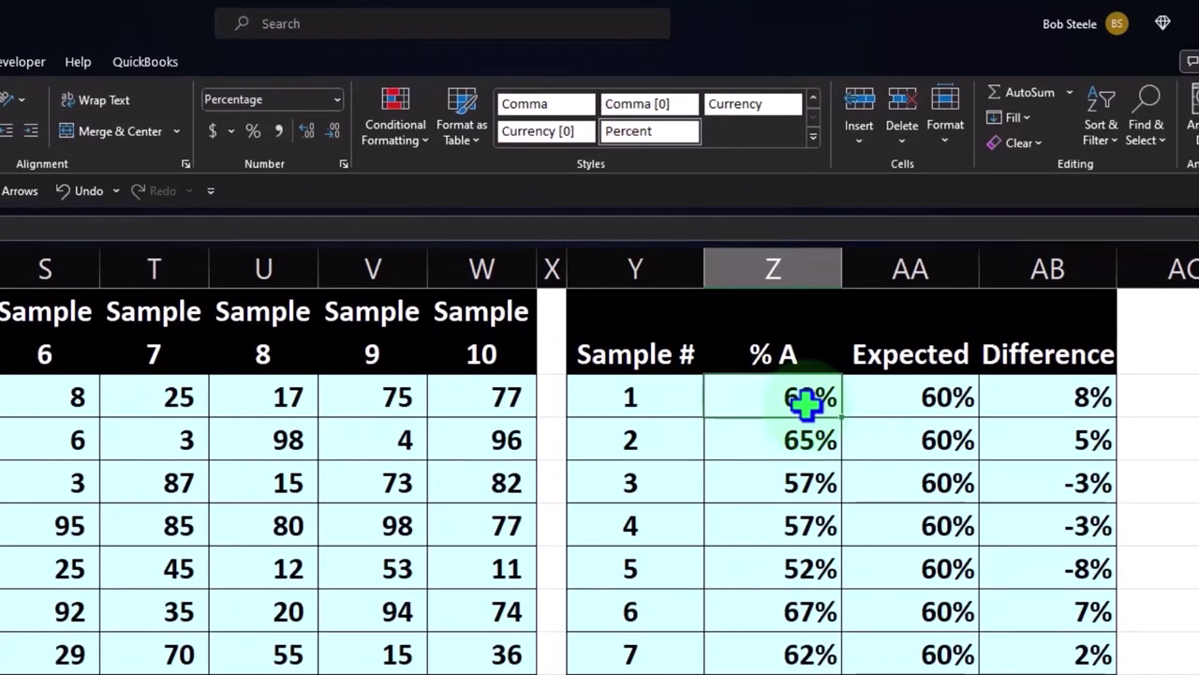
pyautogui.press('Down')
pyautogui.press('Down')
pyautogui.press('Down')
pyautogui.press('Down')
pyautogui.press('Down')
pyautogui.press('Down')
pyautogui.press('Down')
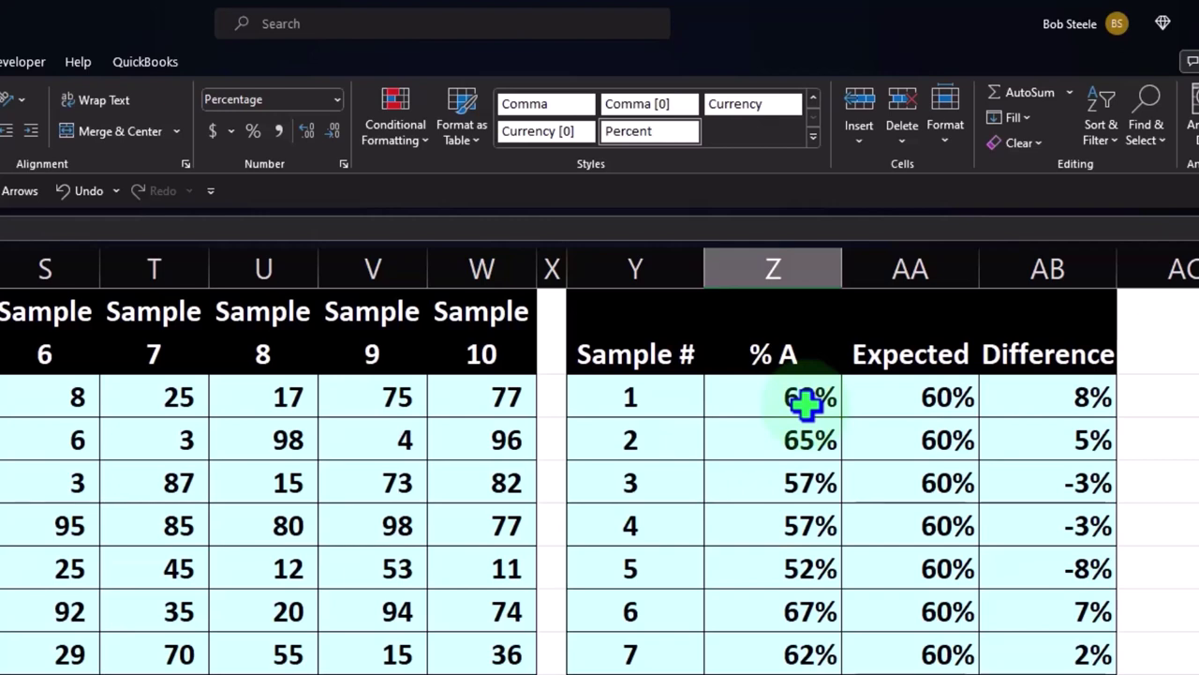
# Narrow column AC into a thin spacer beside the summary table
pyautogui.hscroll(6, 805, 403)
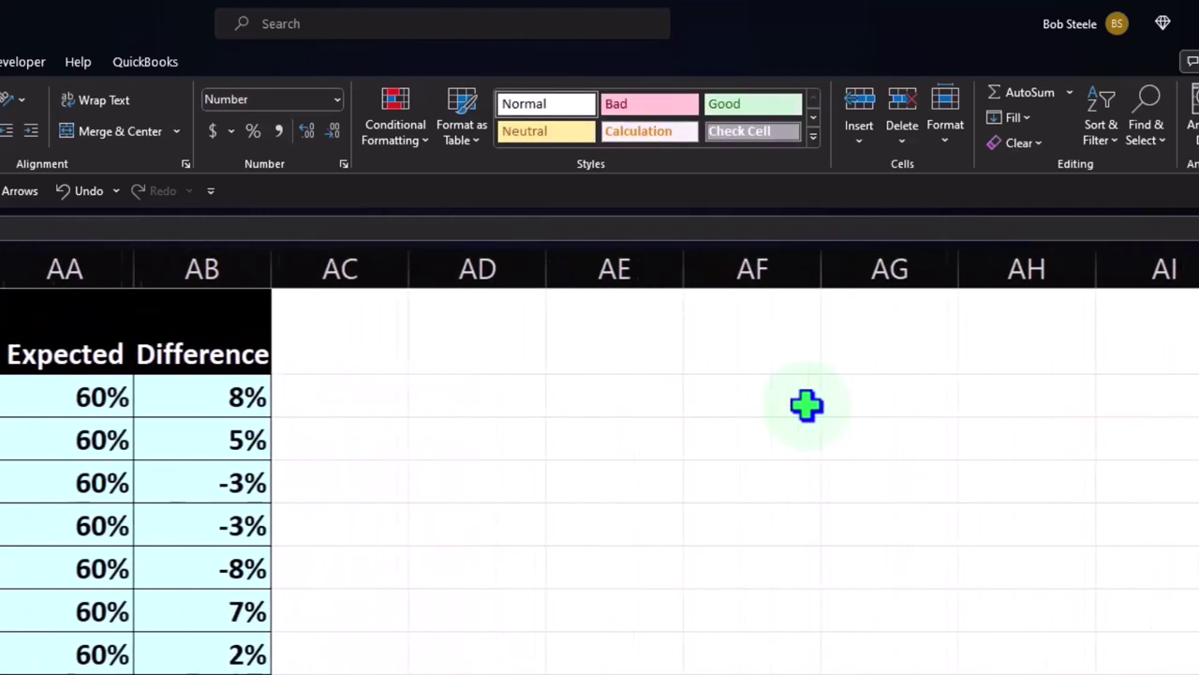
pyautogui.hscroll(1, 805, 404)
pyautogui.hscroll(2, 806, 405)
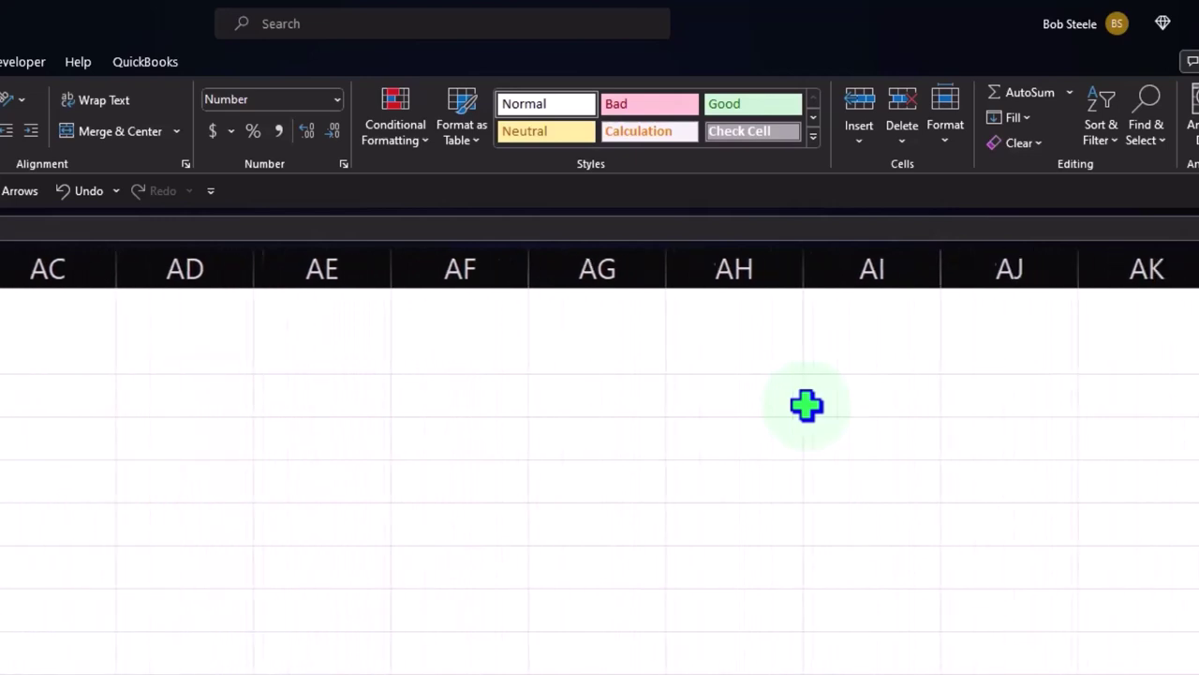
pyautogui.hscroll(1, 805, 405)
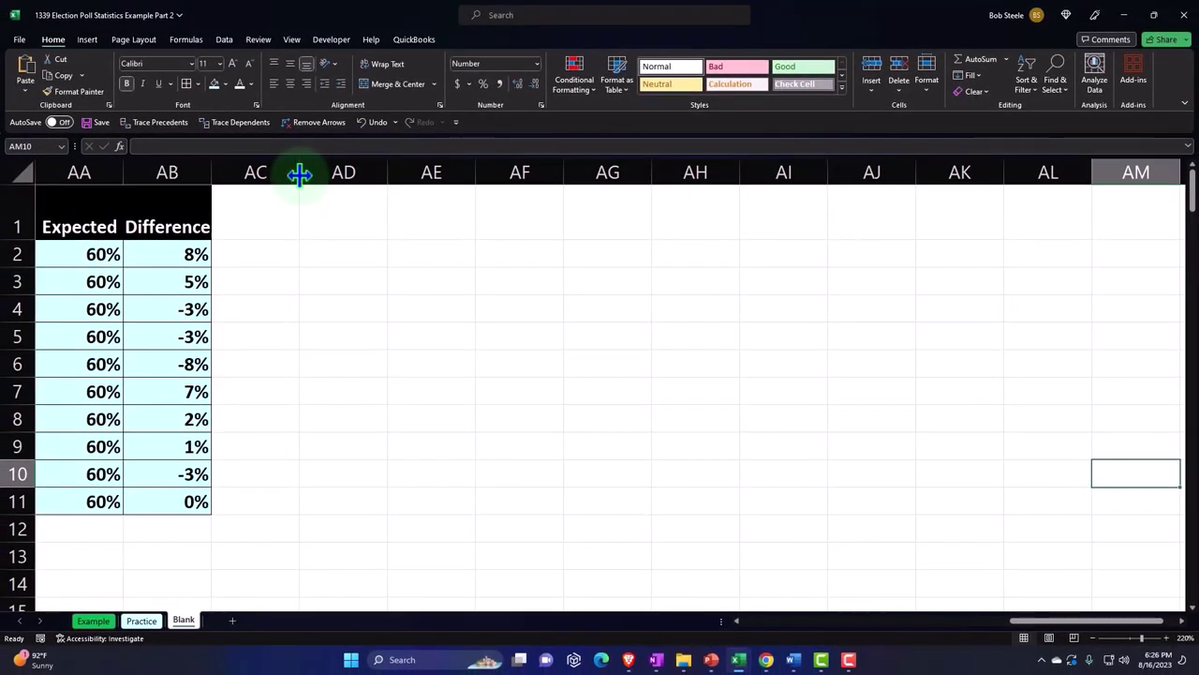
pyautogui.moveTo(299, 174); pyautogui.dragTo(225, 180)
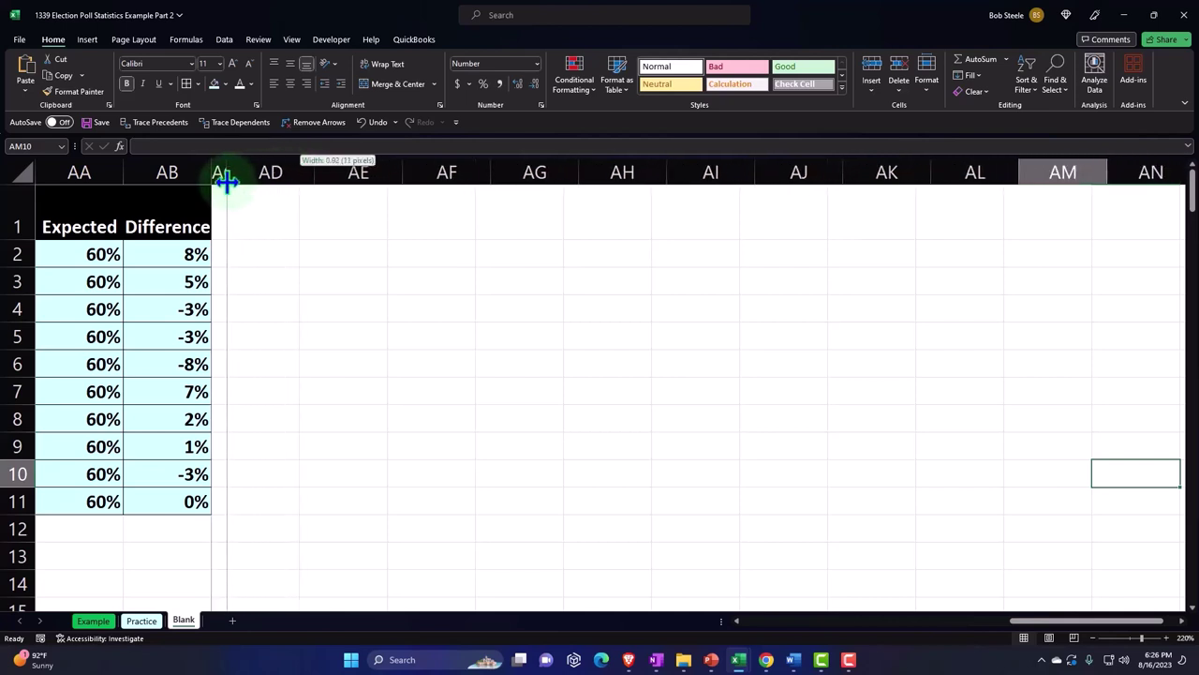
# Enter the headers 'Sample 1' in AD1 and 'Sample 2' in AE1
pyautogui.click(259, 215)
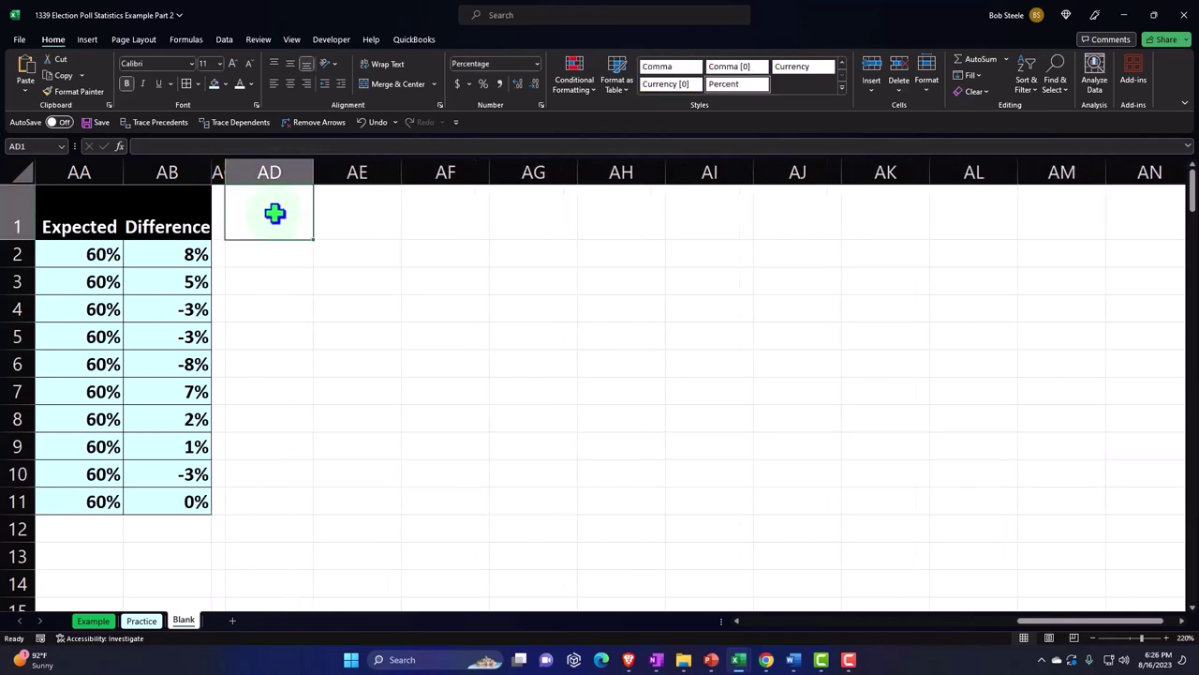
pyautogui.write('SDamp')
pyautogui.press('BackSpace')
pyautogui.press('BackSpace')
pyautogui.press('BackSpace')
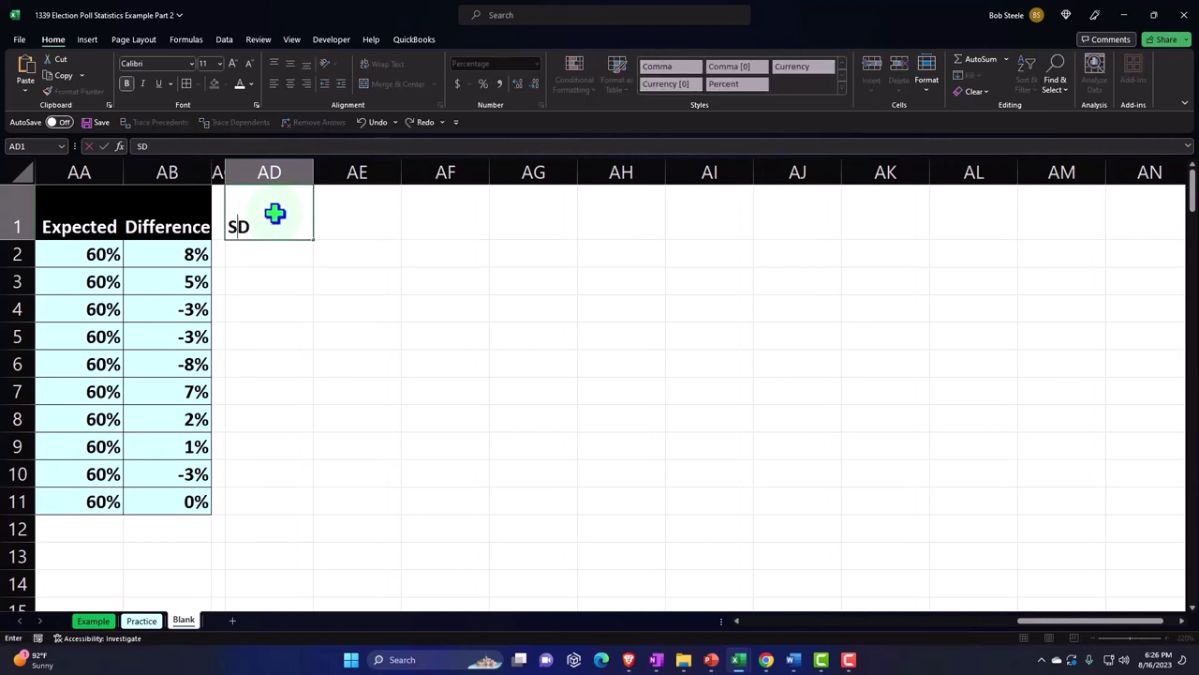
pyautogui.press('BackSpace')
pyautogui.write('ample 1')
pyautogui.press('Tab')
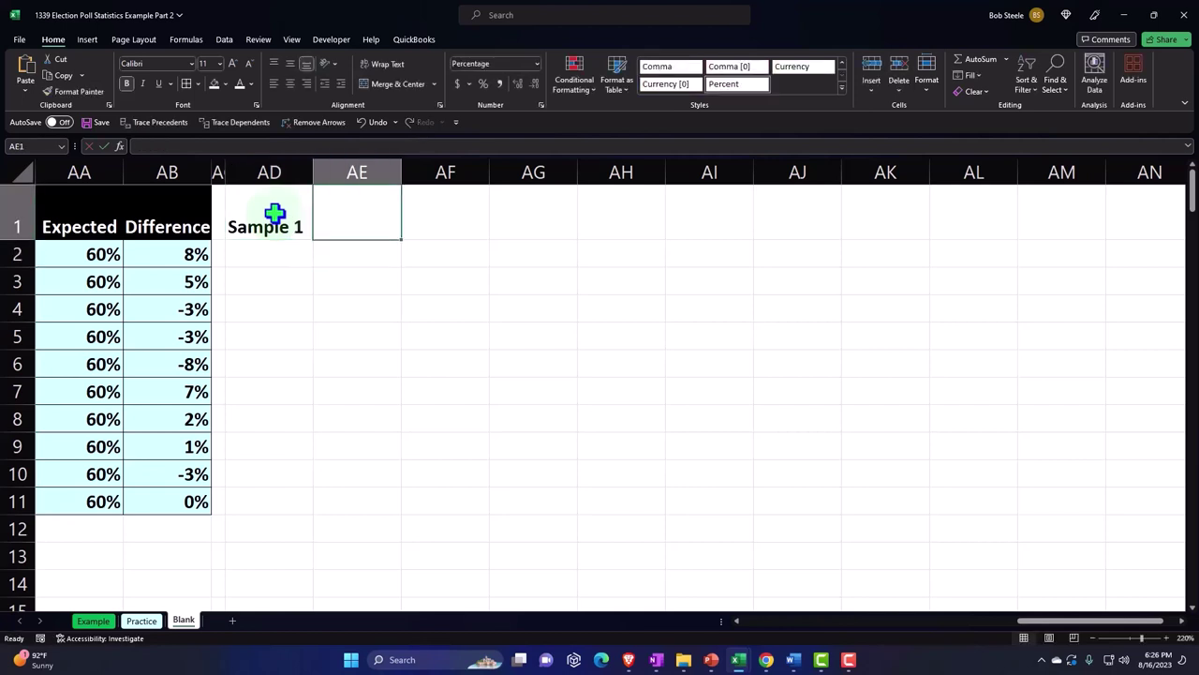
pyautogui.write('SDa')
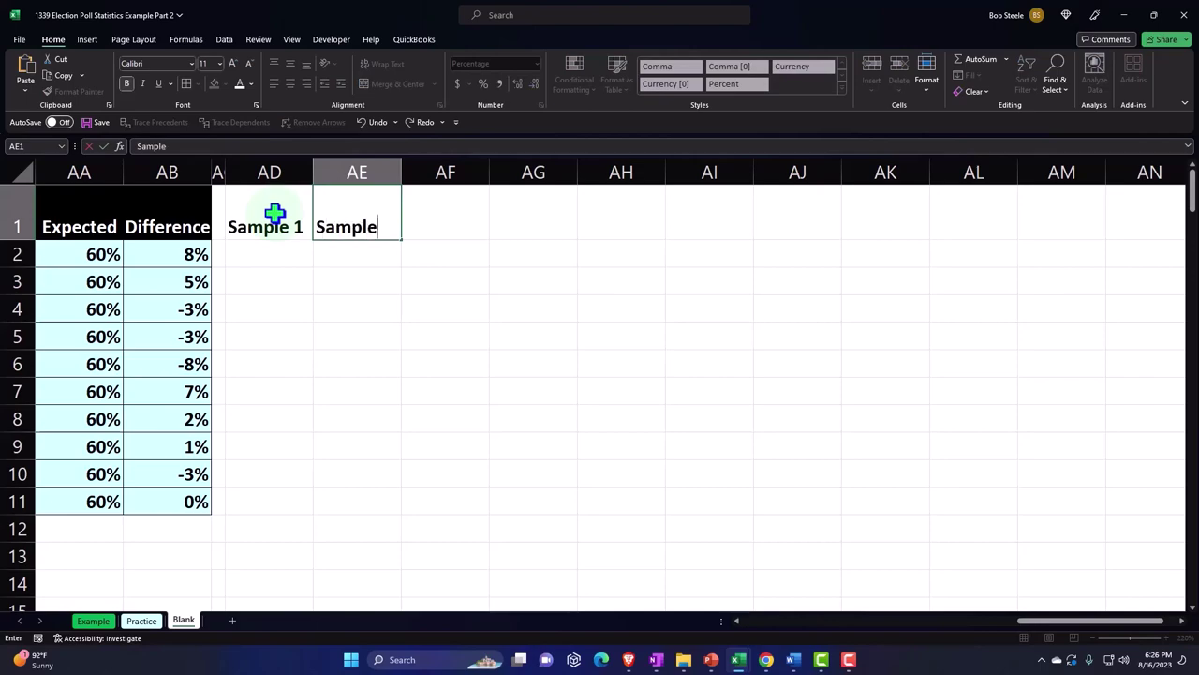
pyautogui.write(' 2')
pyautogui.press('Return')
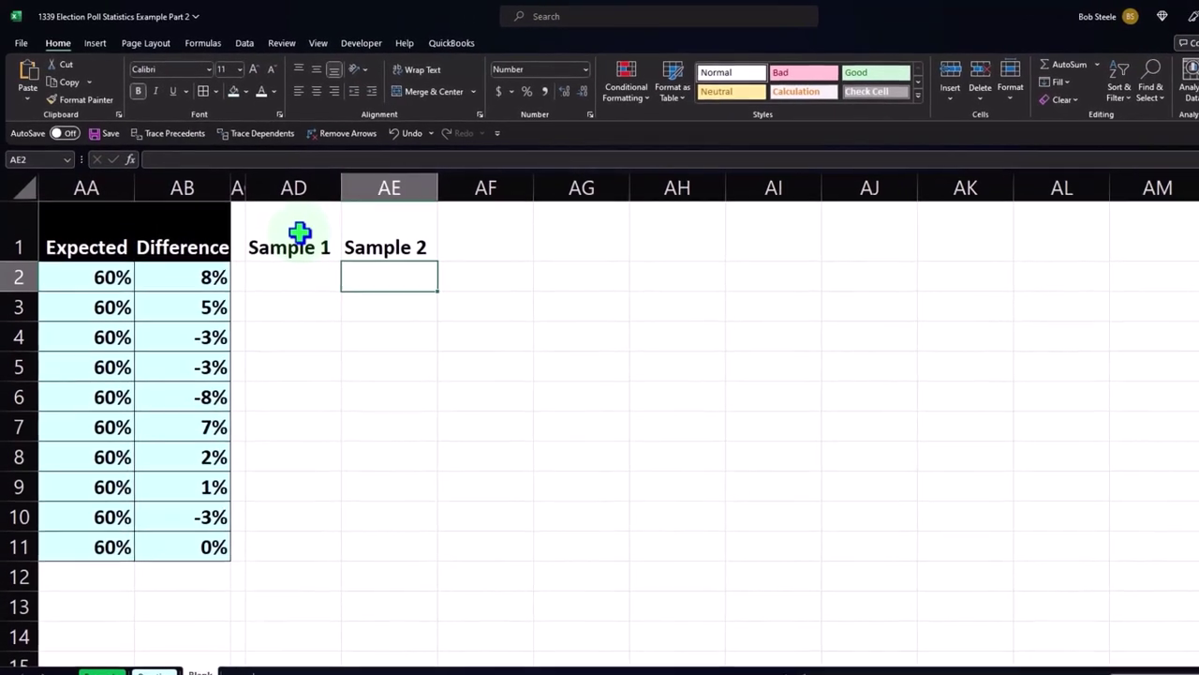
# Auto-fill the Sample headers from AD1 across row 1 to Sample 500 in column TI
pyautogui.moveTo(299, 232); pyautogui.dragTo(362, 235)
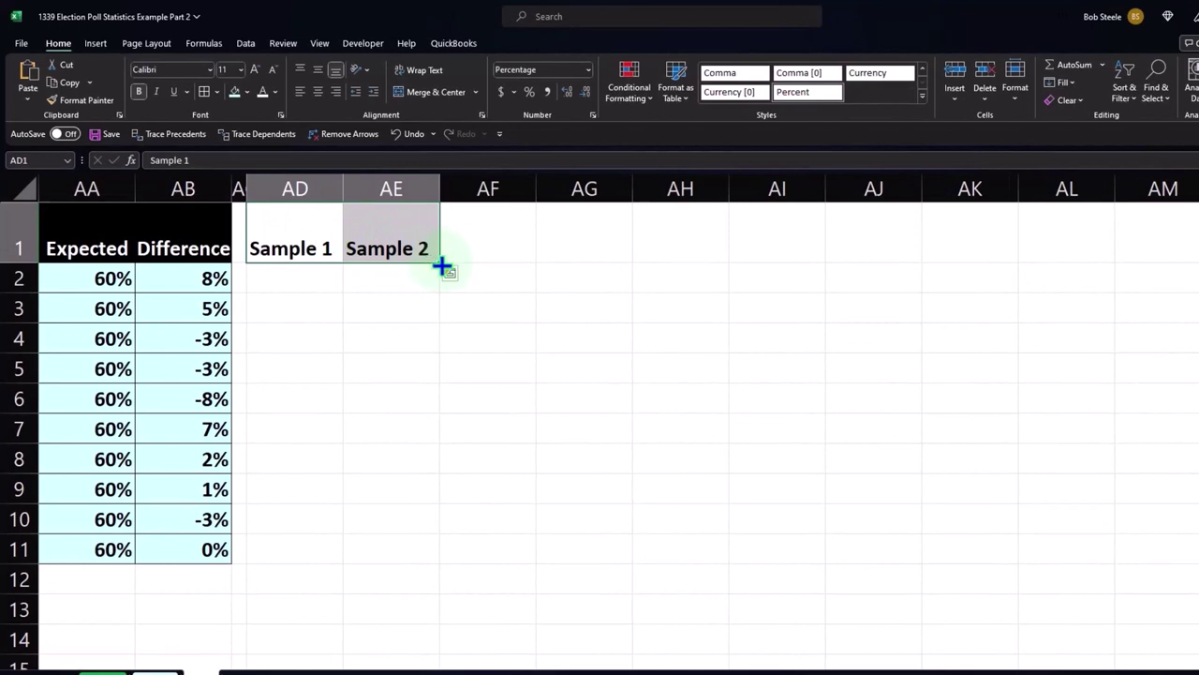
pyautogui.moveTo(442, 267); pyautogui.dragTo(1102, 272)
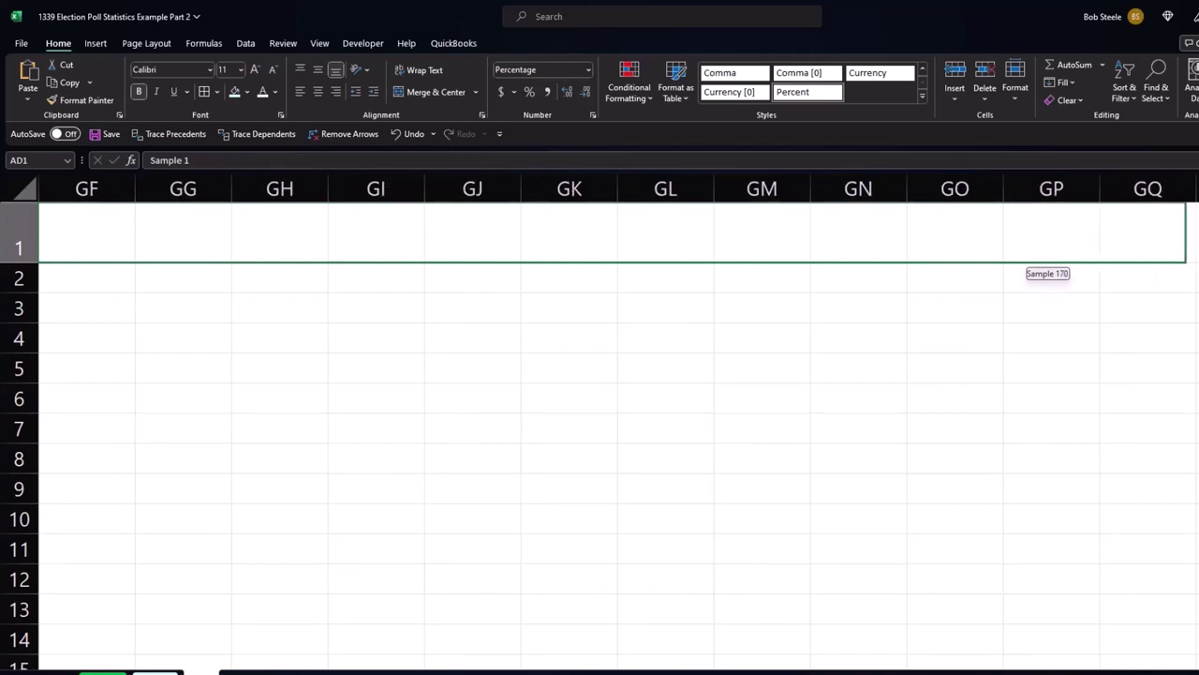
pyautogui.moveTo(1102, 272); pyautogui.dragTo(1102, 272)
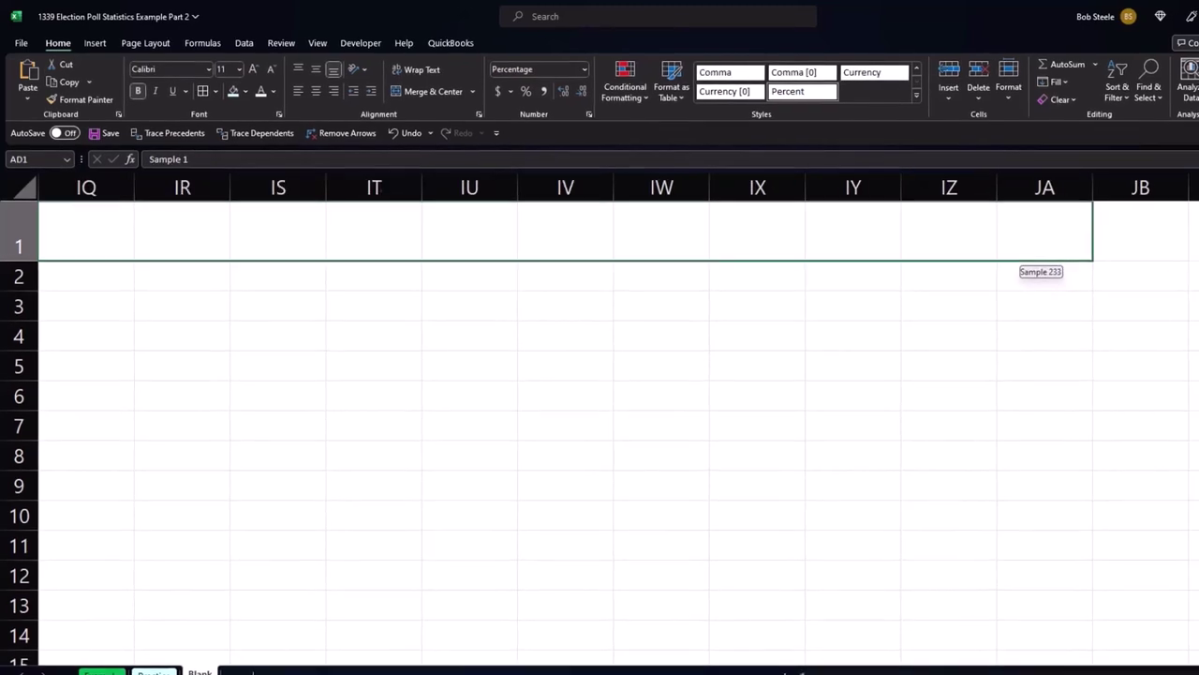
pyautogui.moveTo(1101, 272)
pyautogui.mouseDown()
pyautogui.moveTo(1002, 242)
pyautogui.moveTo(1072, 242)
pyautogui.mouseUp()
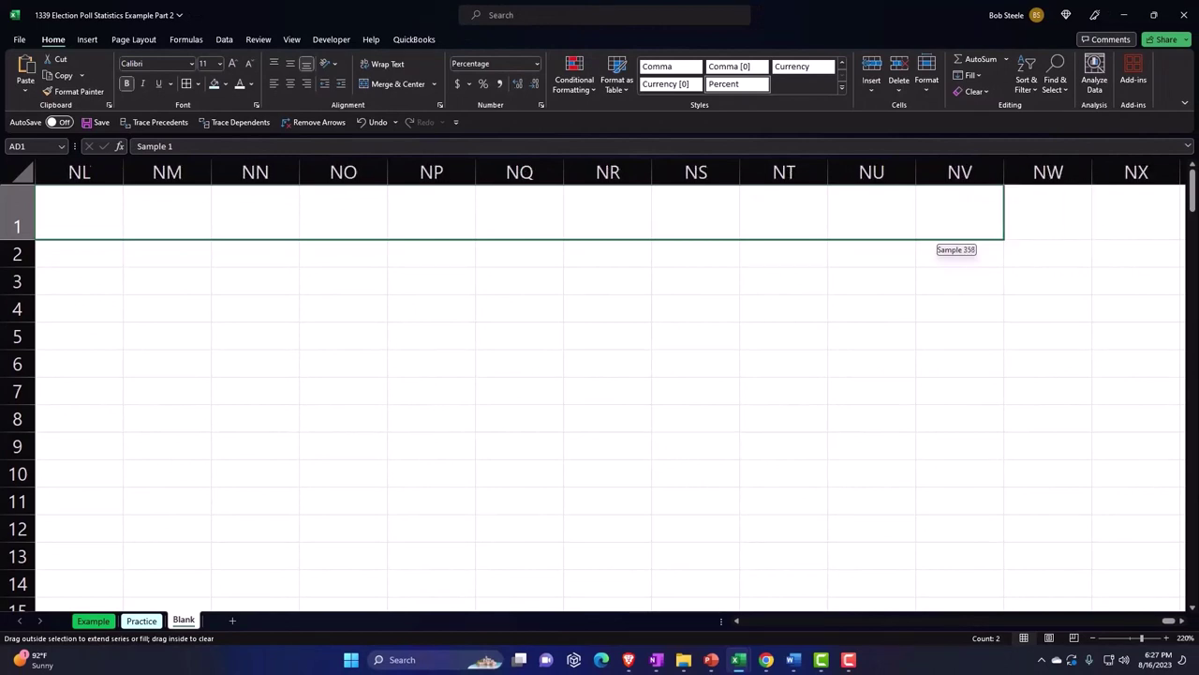
pyautogui.moveTo(1072, 242)
pyautogui.mouseDown()
pyautogui.moveTo(1087, 241)
pyautogui.moveTo(1003, 242)
pyautogui.moveTo(1071, 242)
pyautogui.moveTo(1060, 235)
pyautogui.mouseUp()
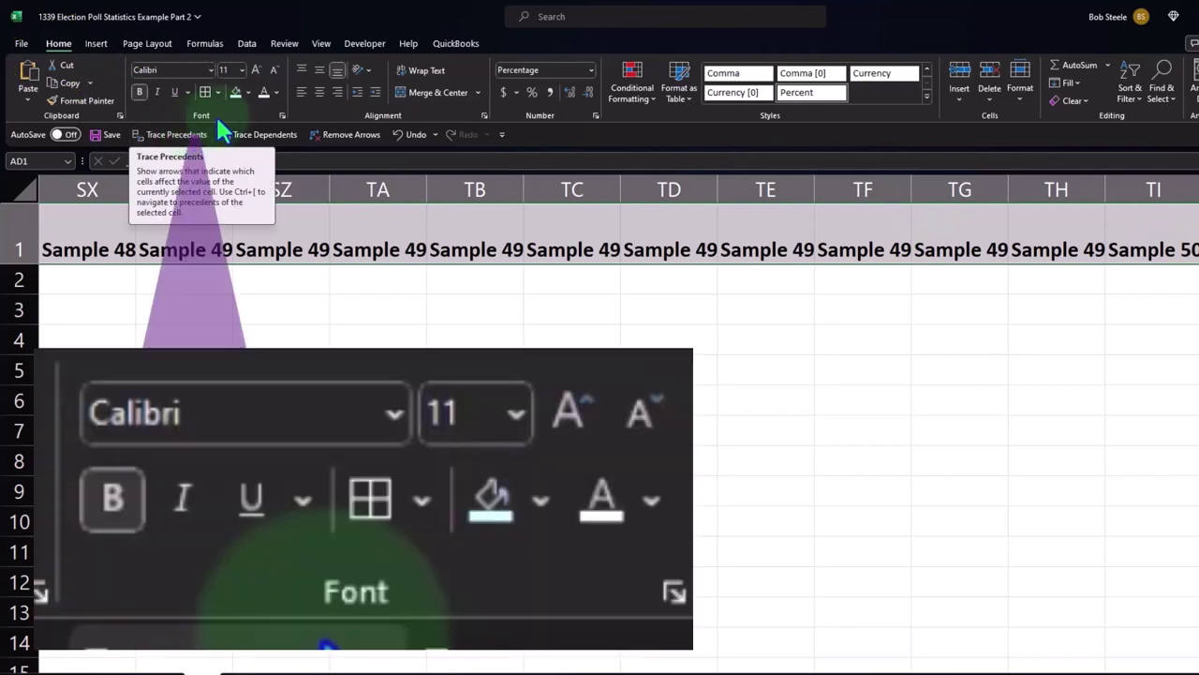
# Apply a black fill and center alignment to the row 1 Sample headers
pyautogui.click(246, 91)
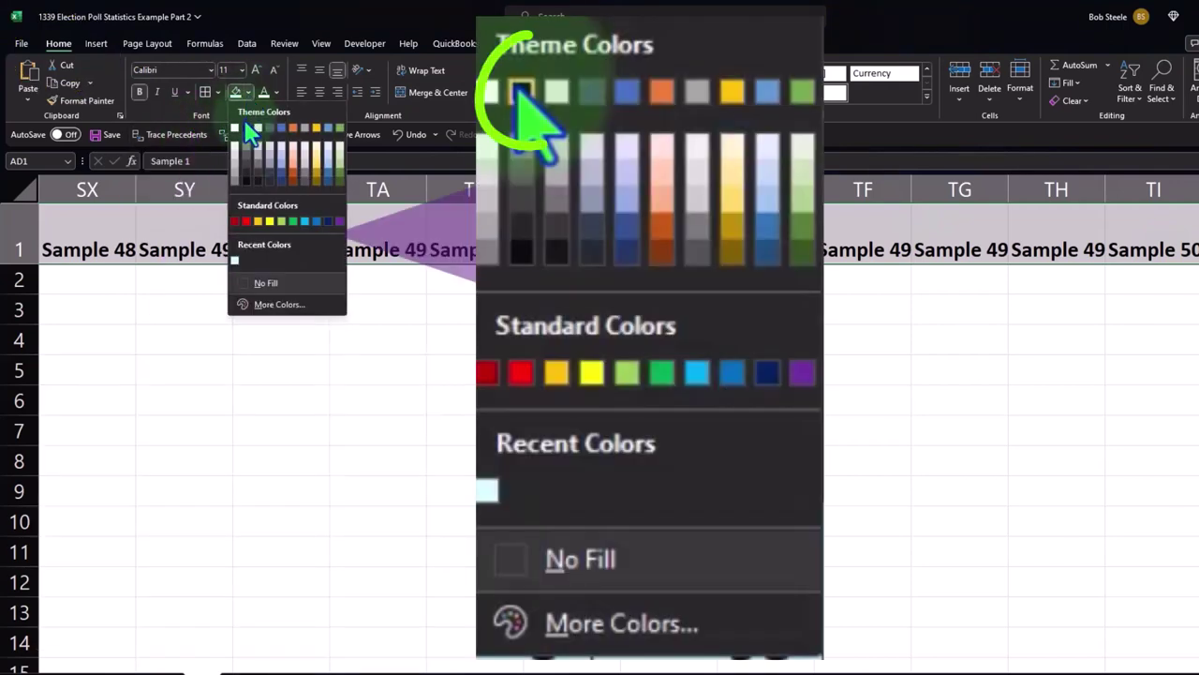
pyautogui.click(245, 129)
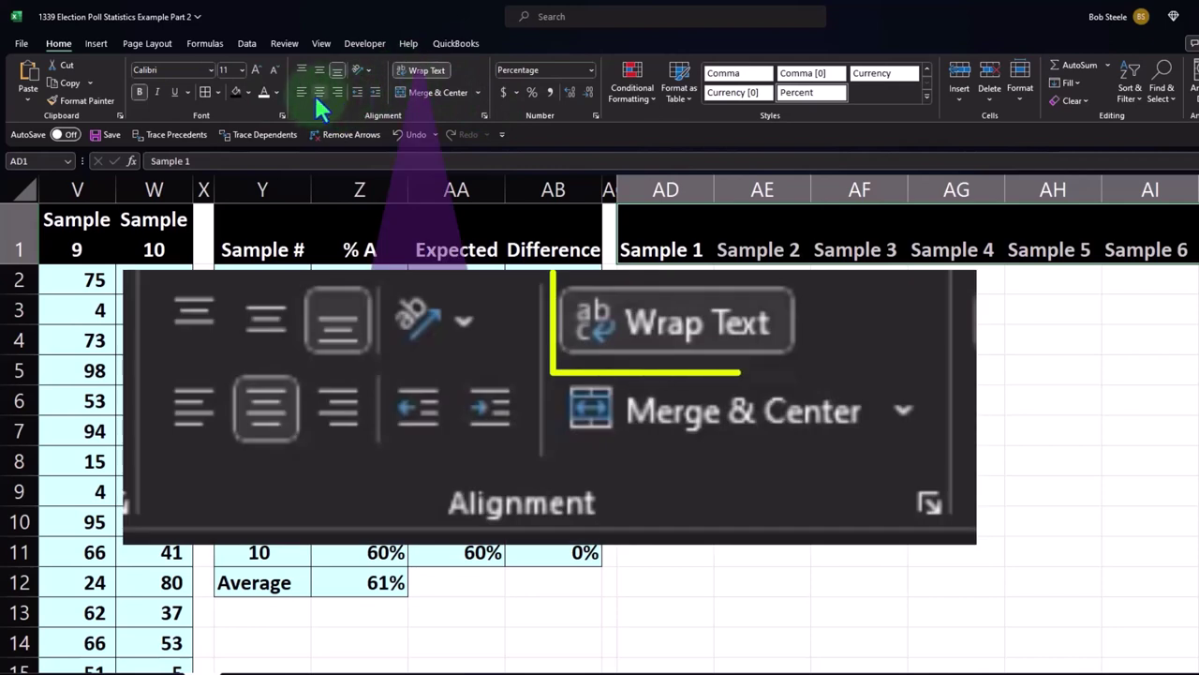
pyautogui.click(314, 93)
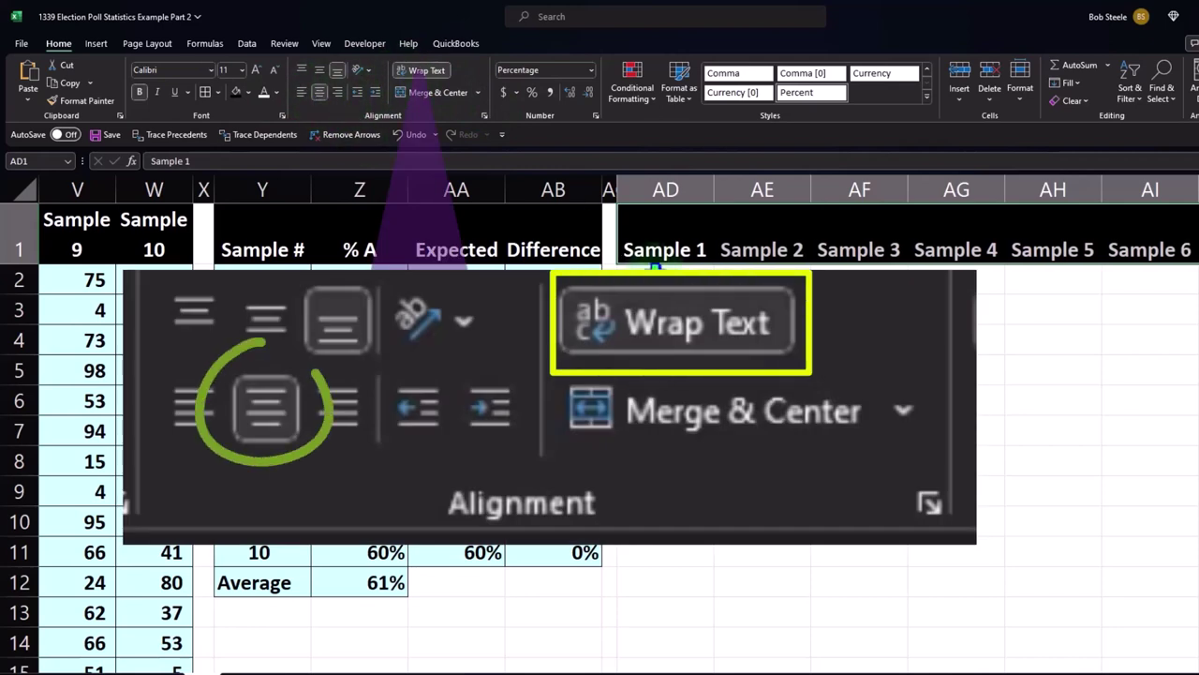
pyautogui.click(657, 267)
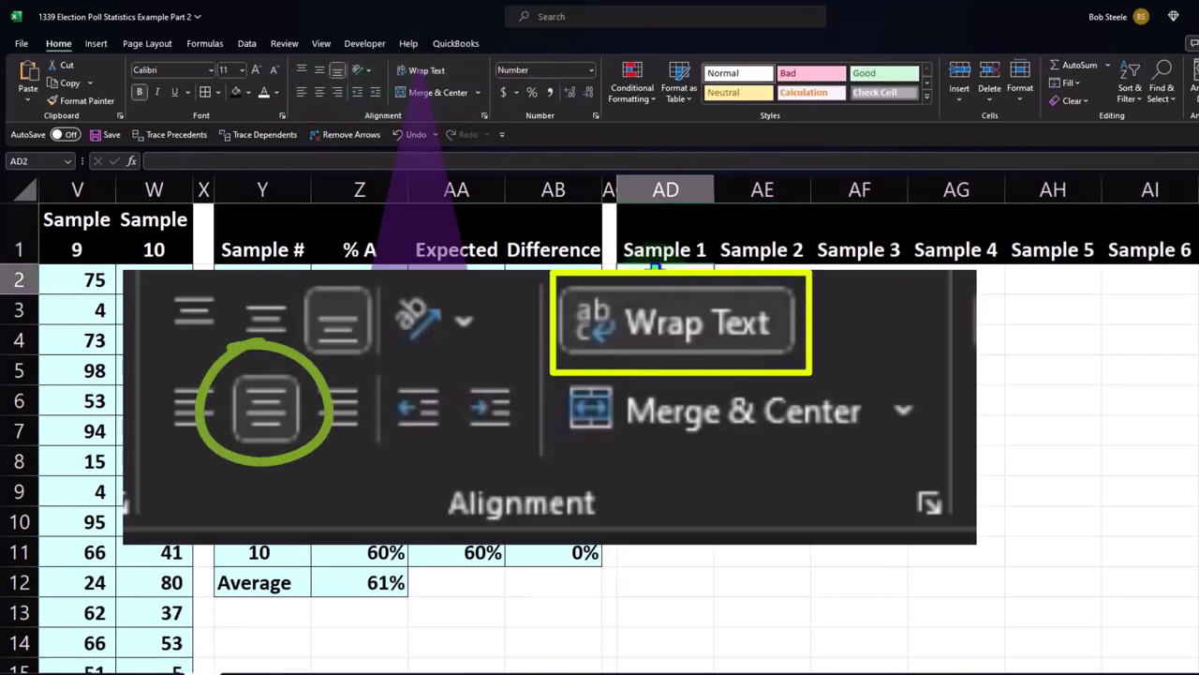
# Enter 1 and 2 in AD2:AD3 and fill the series down to 80 in AD81
pyautogui.write('1')
pyautogui.press('Return')
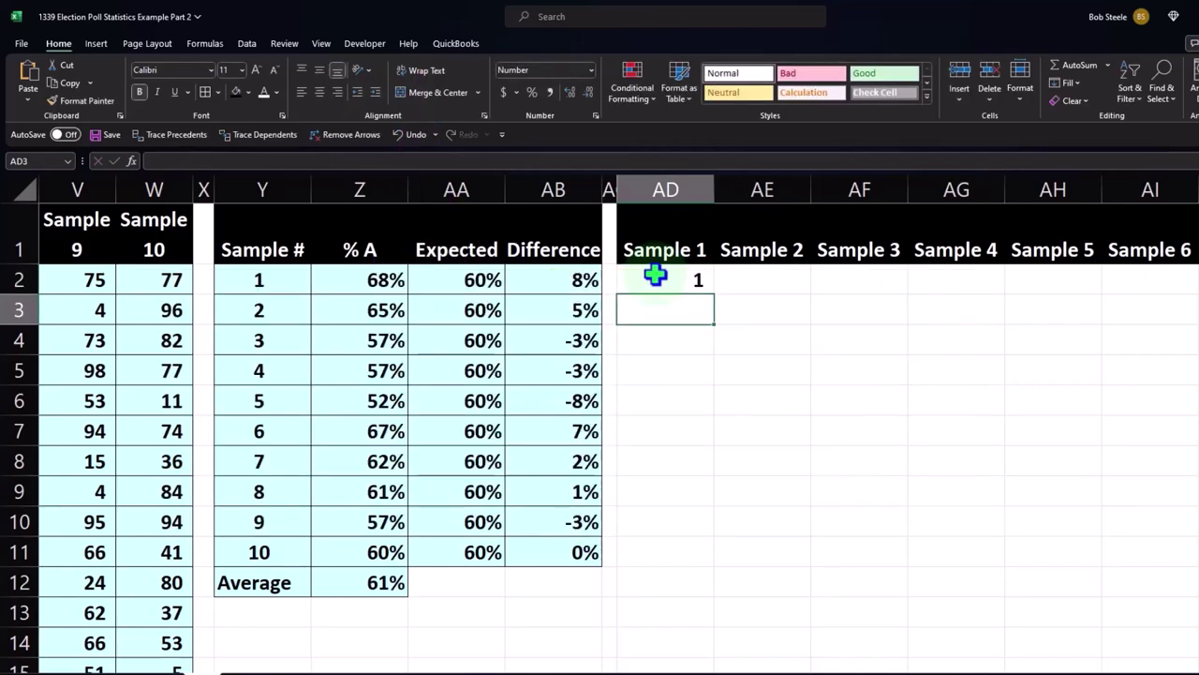
pyautogui.write('2')
pyautogui.press('Return')
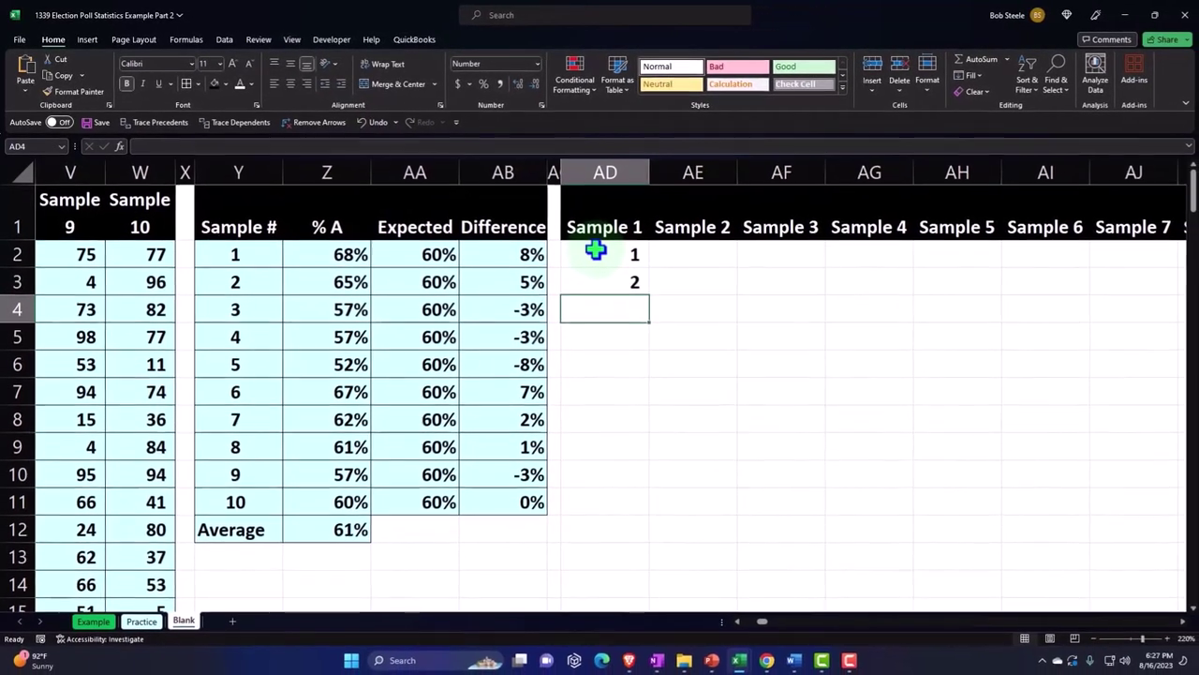
pyautogui.moveTo(595, 250); pyautogui.dragTo(595, 274)
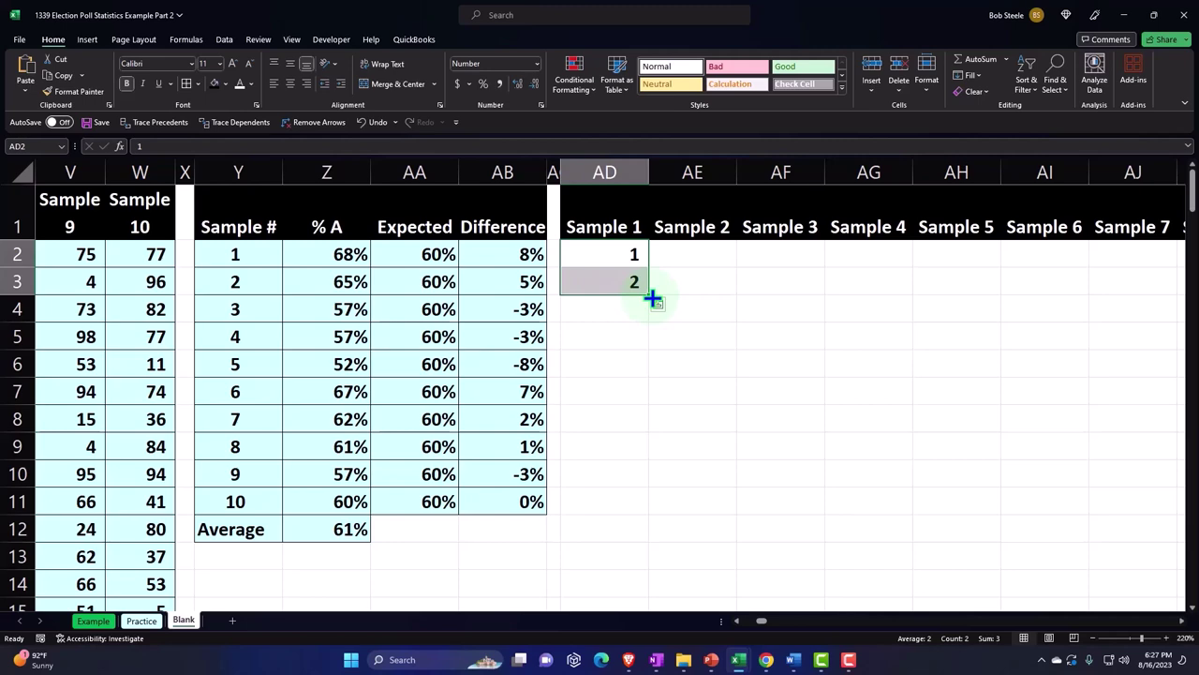
pyautogui.moveTo(653, 298); pyautogui.dragTo(655, 647)
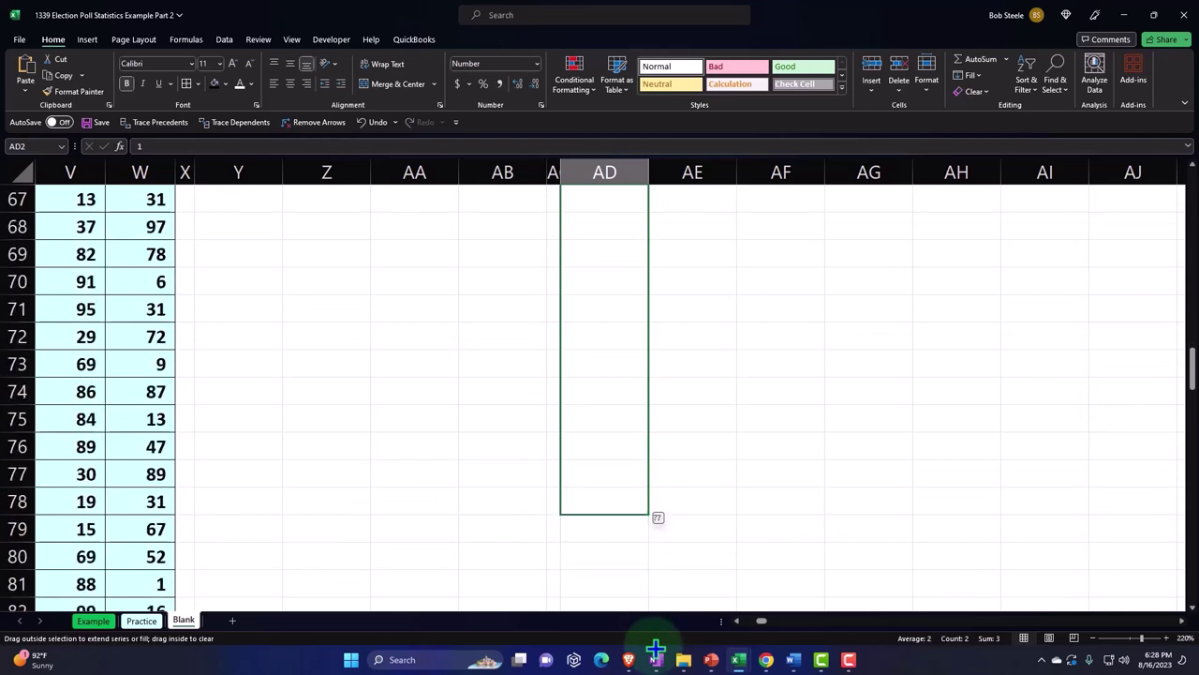
pyautogui.moveTo(655, 648); pyautogui.dragTo(640, 388)
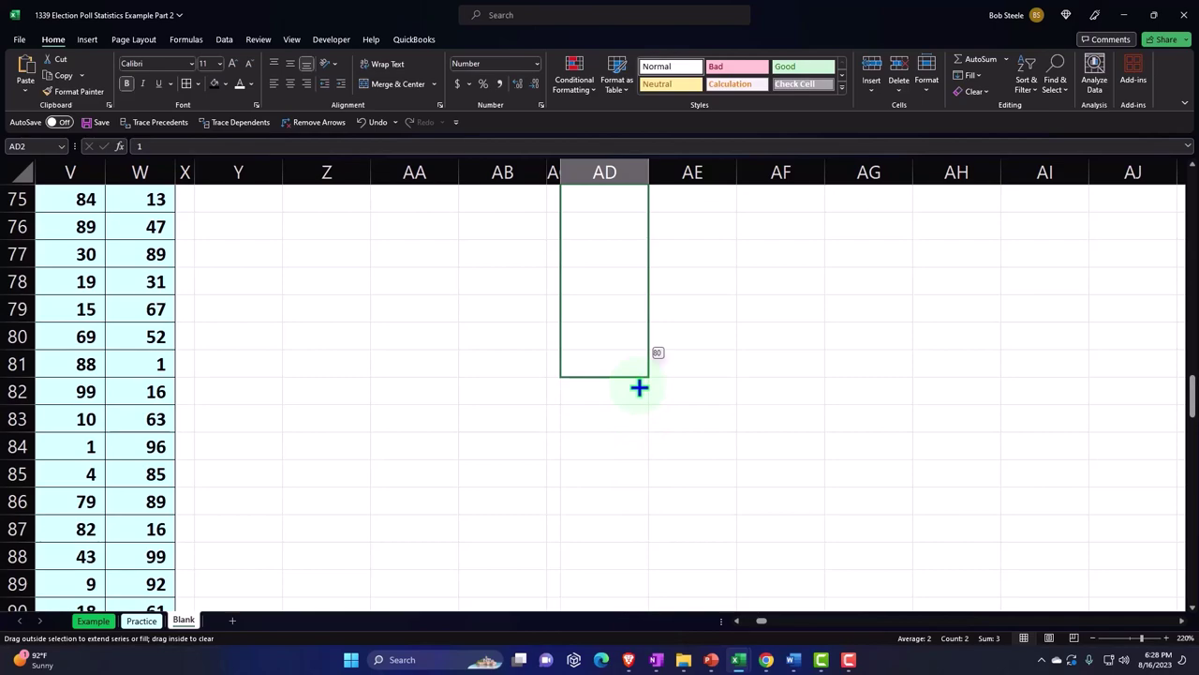
pyautogui.moveTo(639, 387); pyautogui.dragTo(637, 386)
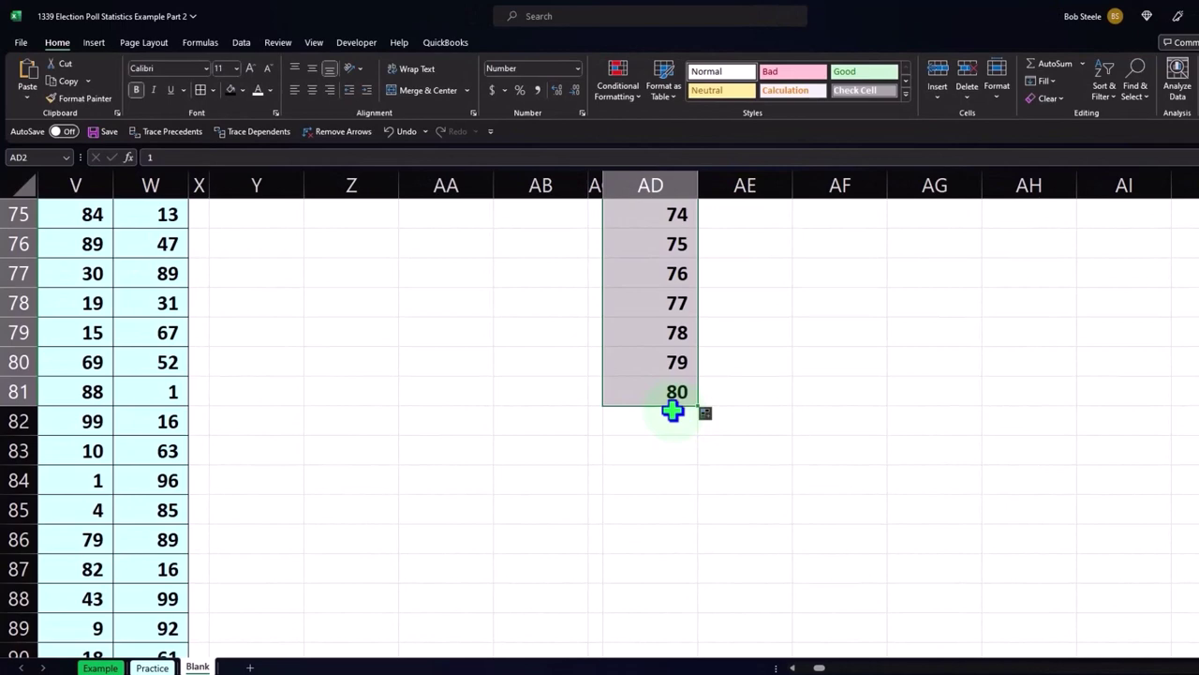
pyautogui.scroll(5, 671, 405)
pyautogui.scroll(11, 669, 403)
pyautogui.scroll(9, 669, 402)
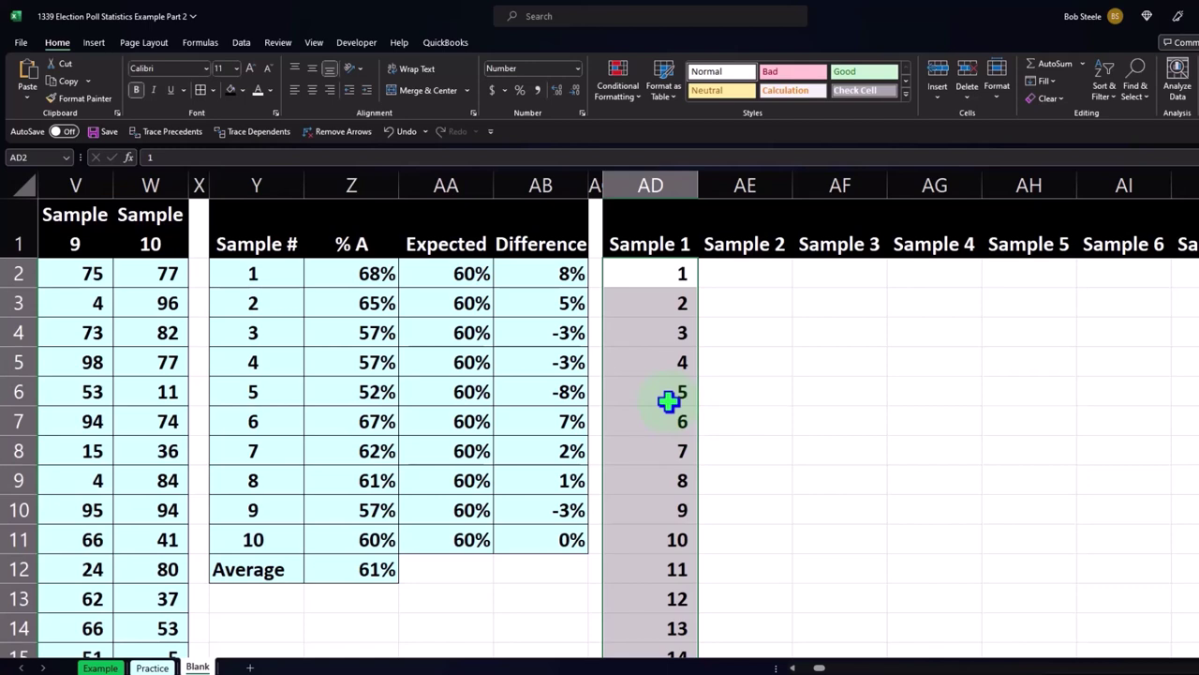
# Enter =RANDBETWEEN(1,100) in AE2 and copy it down through AE81
pyautogui.click(741, 269)
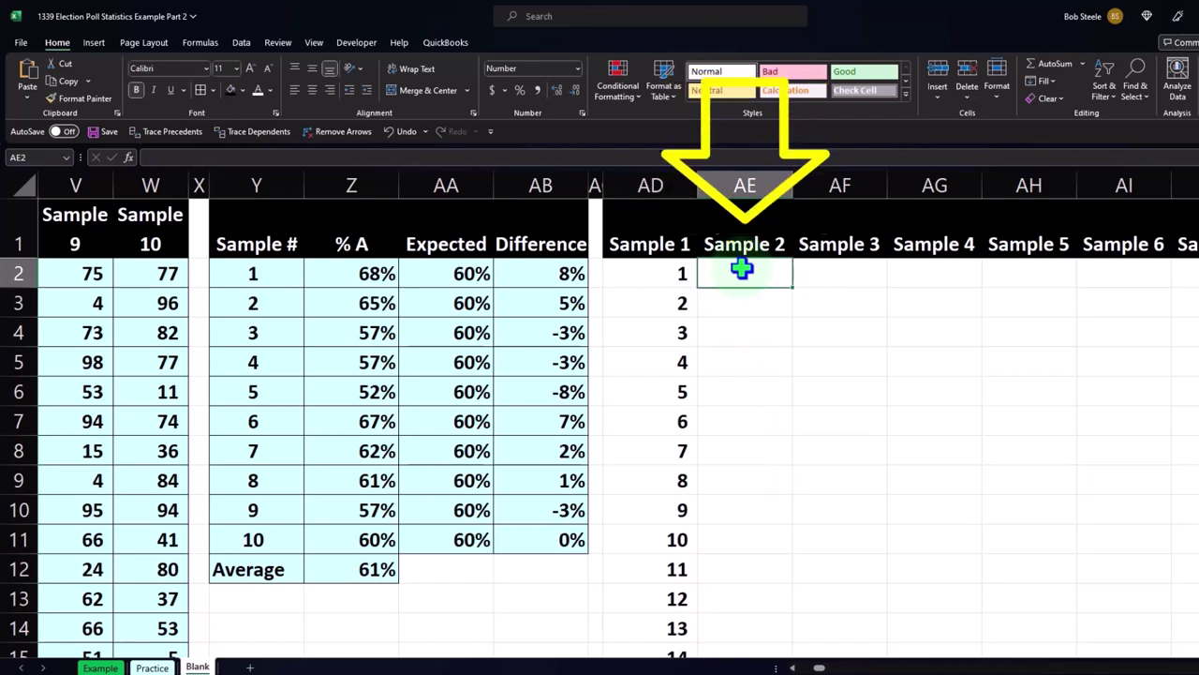
pyautogui.write('=')
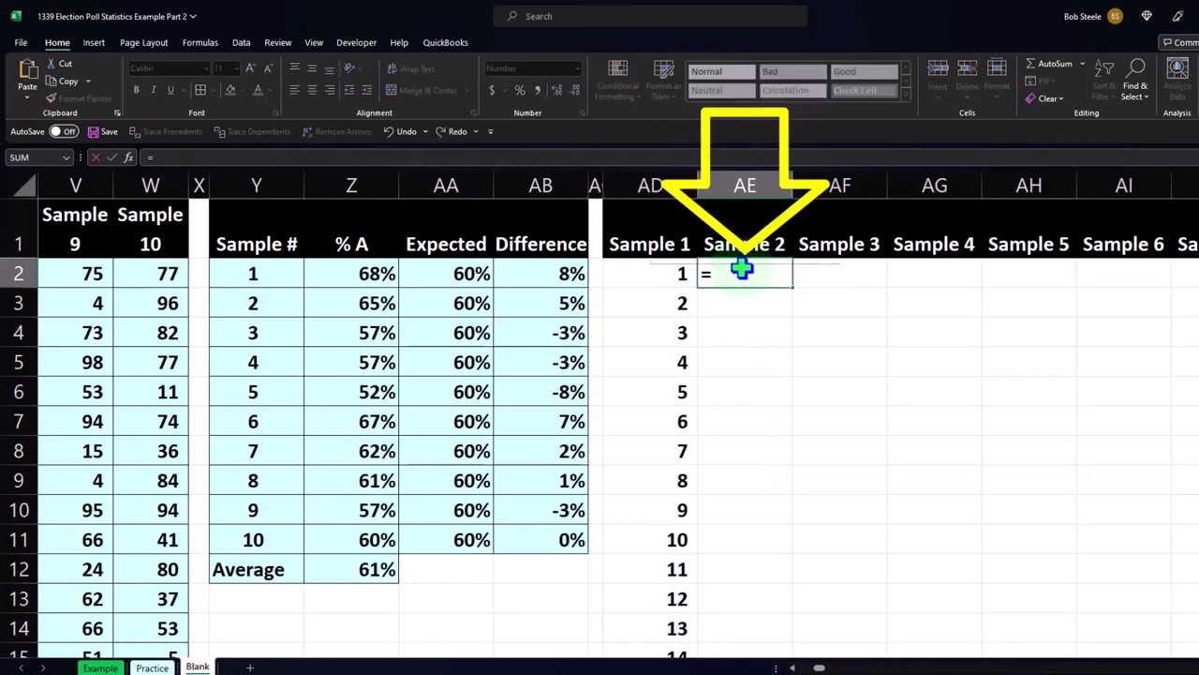
pyautogui.write('rand')
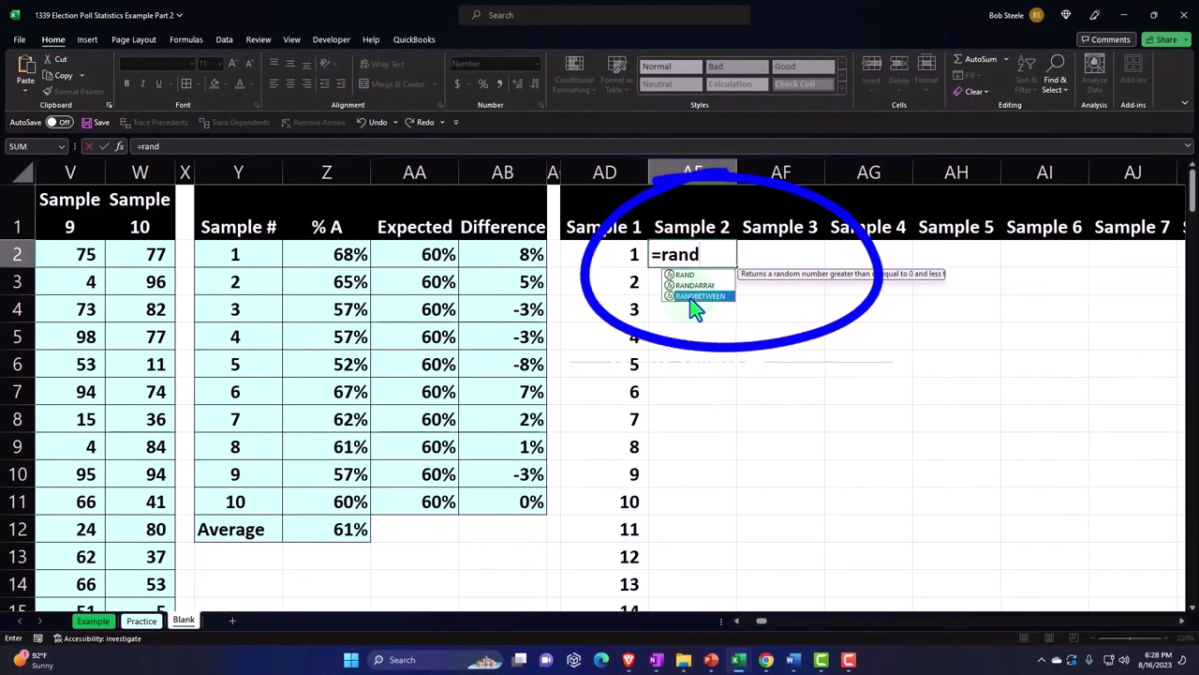
pyautogui.doubleClick(695, 296)
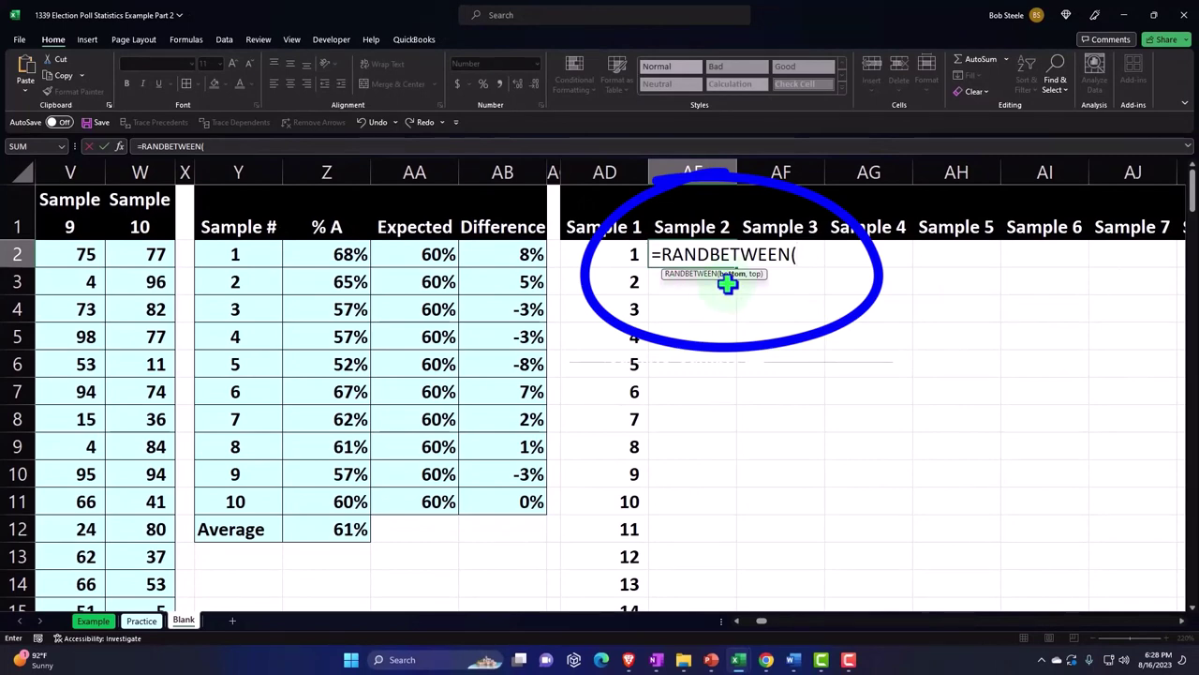
pyautogui.write('1,')
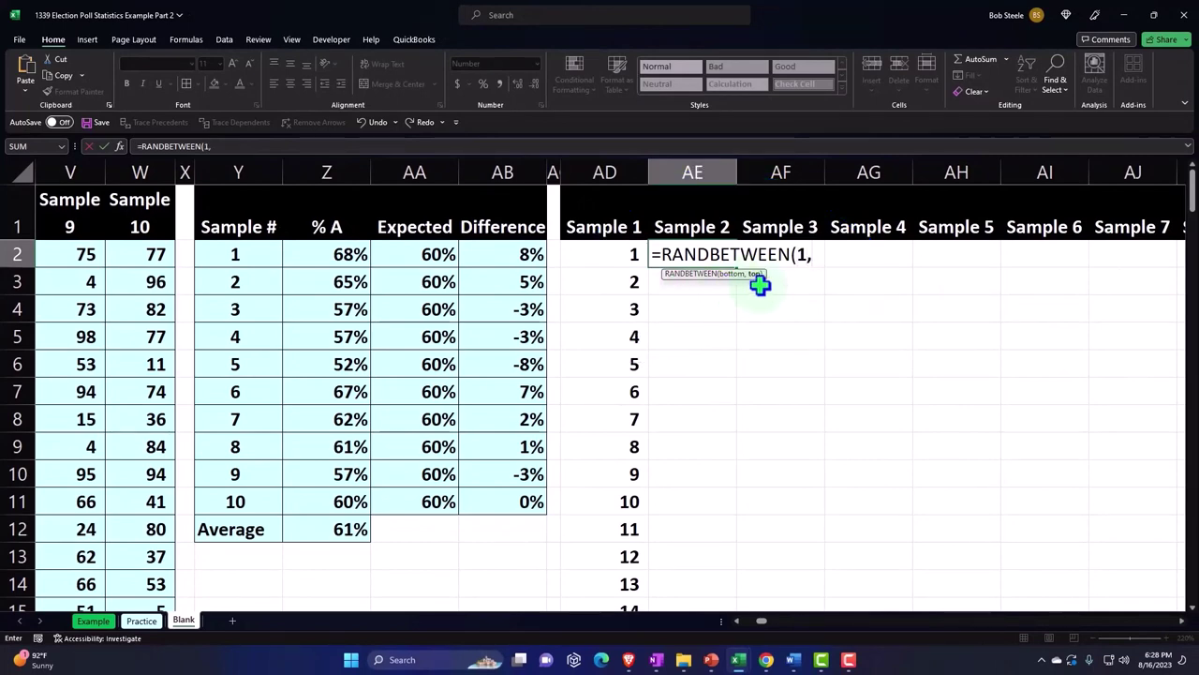
pyautogui.write('100')
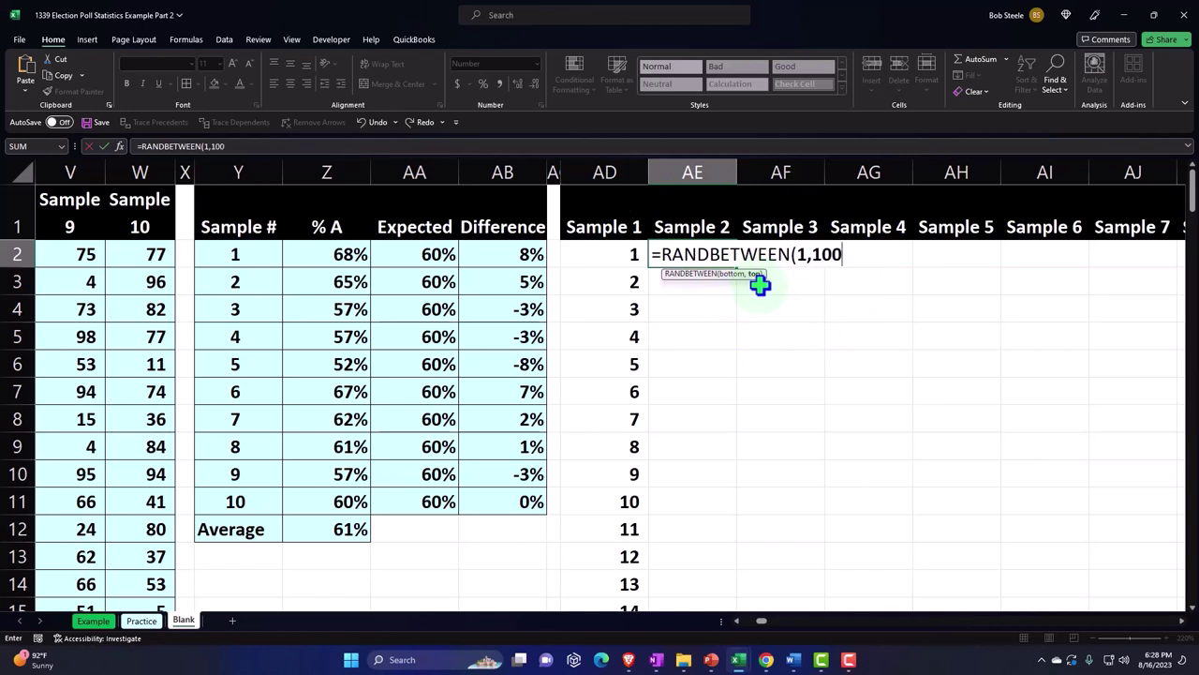
pyautogui.write(')')
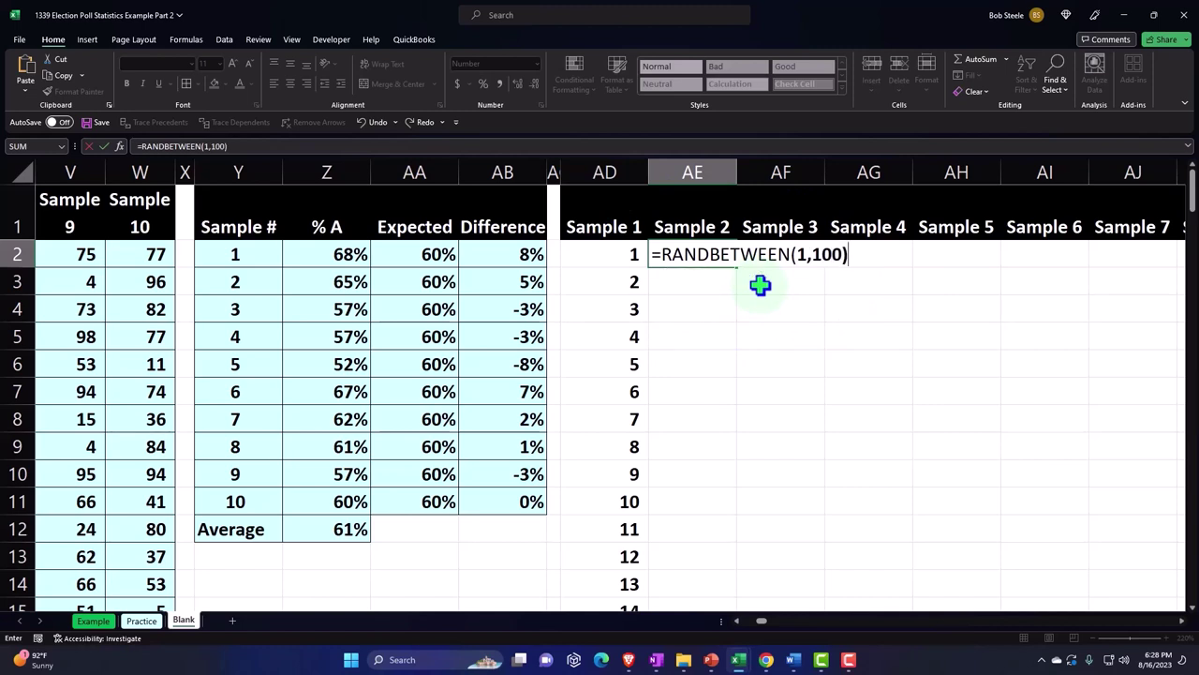
pyautogui.press('Return')
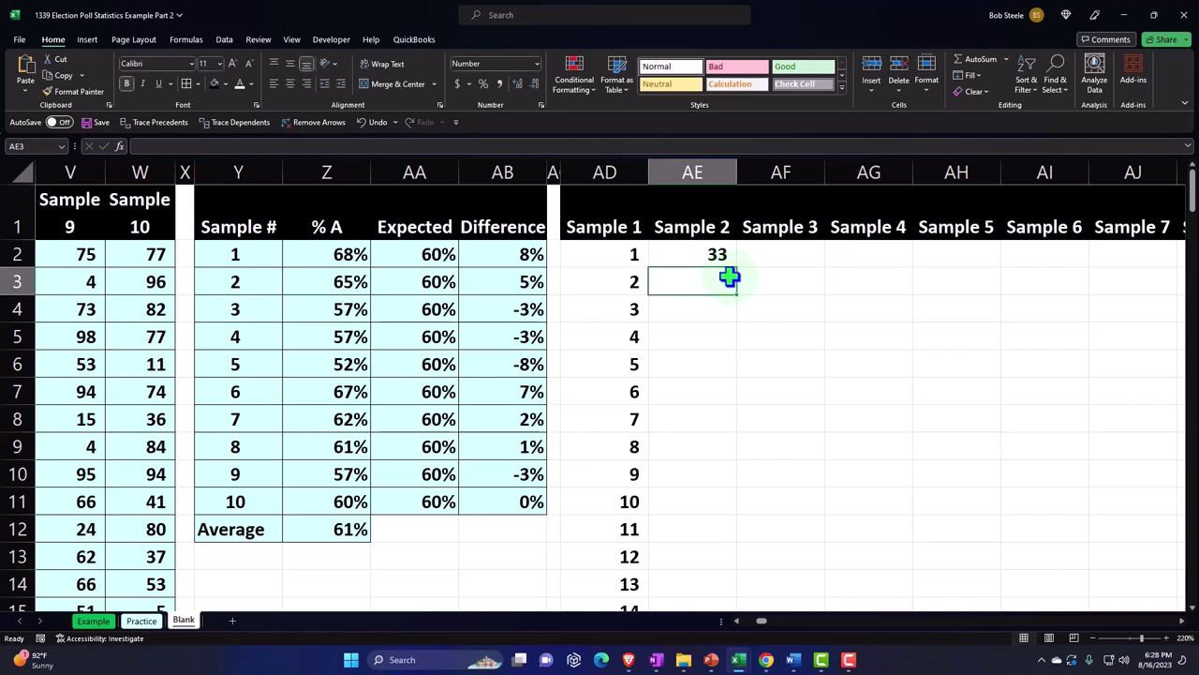
pyautogui.click(716, 255)
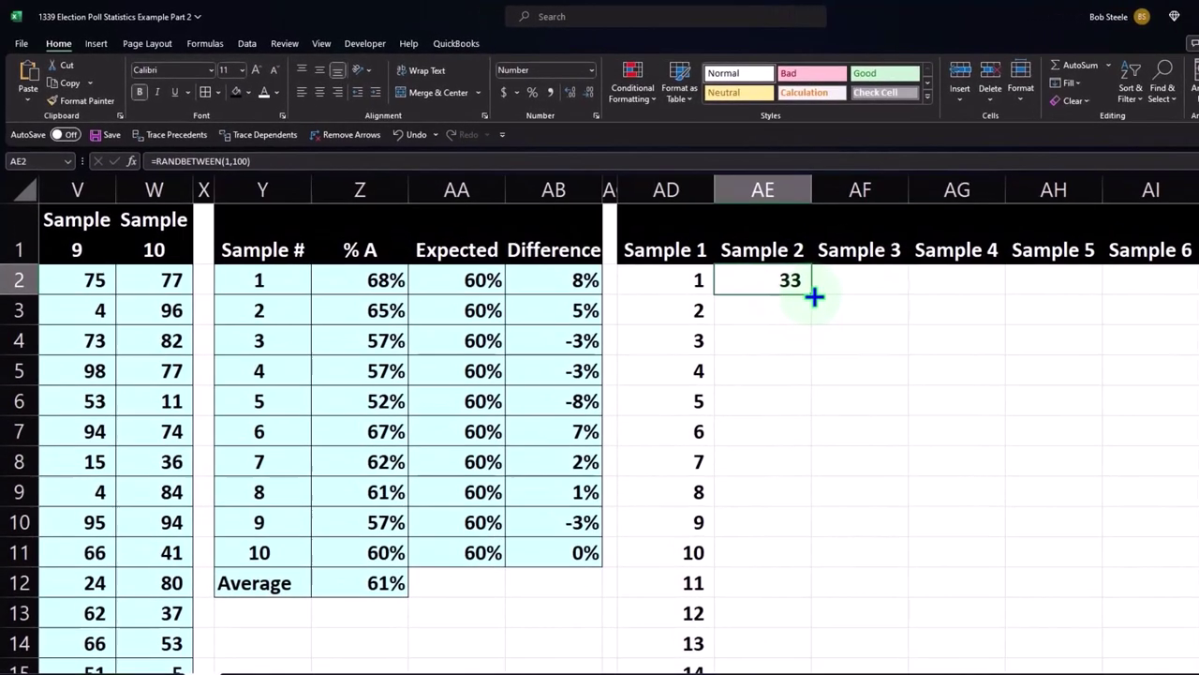
pyautogui.moveTo(814, 296)
pyautogui.mouseDown()
pyautogui.moveTo(813, 655)
pyautogui.moveTo(803, 634)
pyautogui.mouseUp()
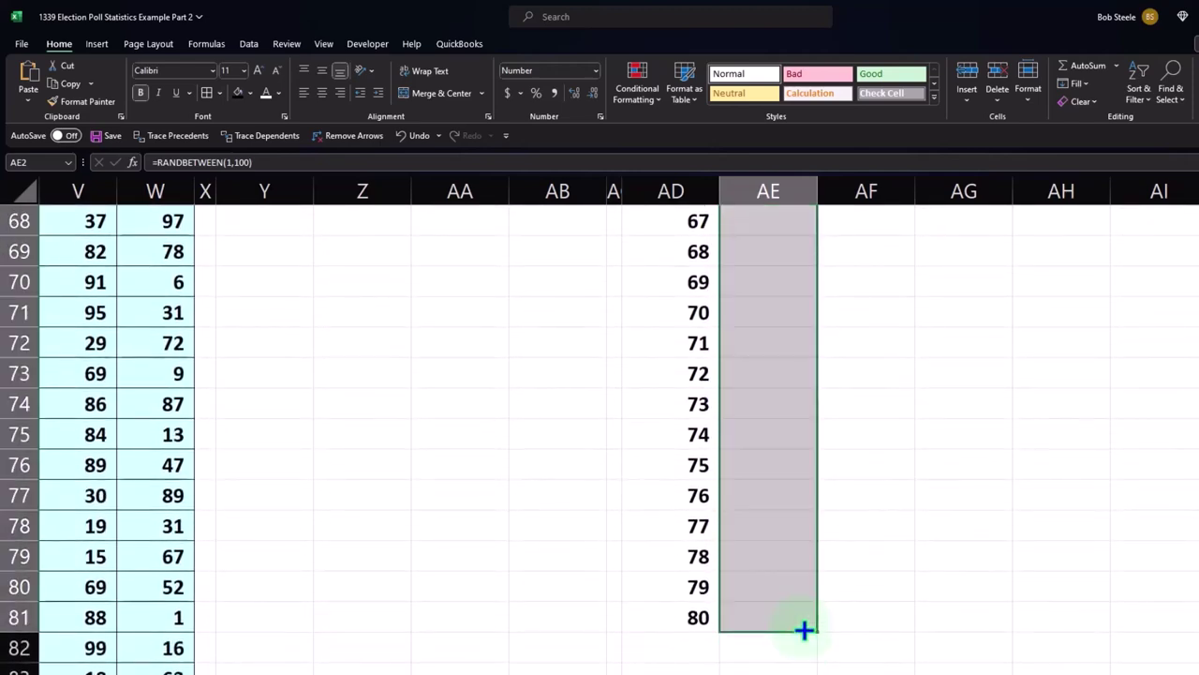
pyautogui.scroll(10, 762, 478)
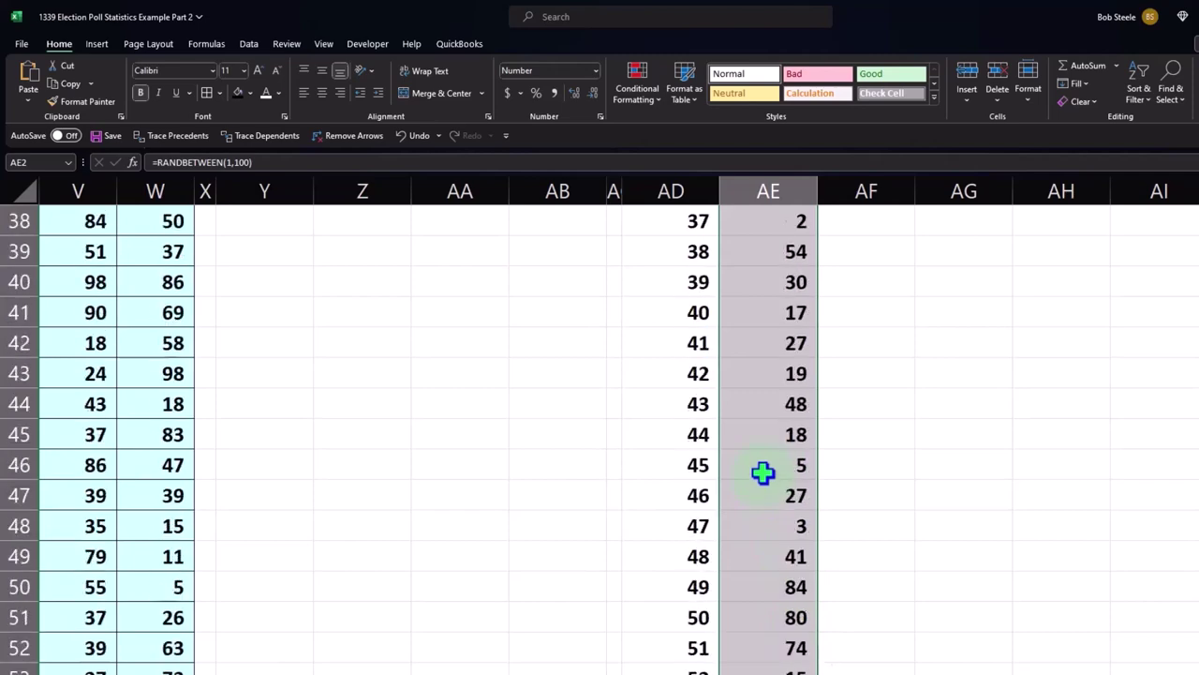
pyautogui.scroll(10, 761, 472)
pyautogui.scroll(3, 762, 471)
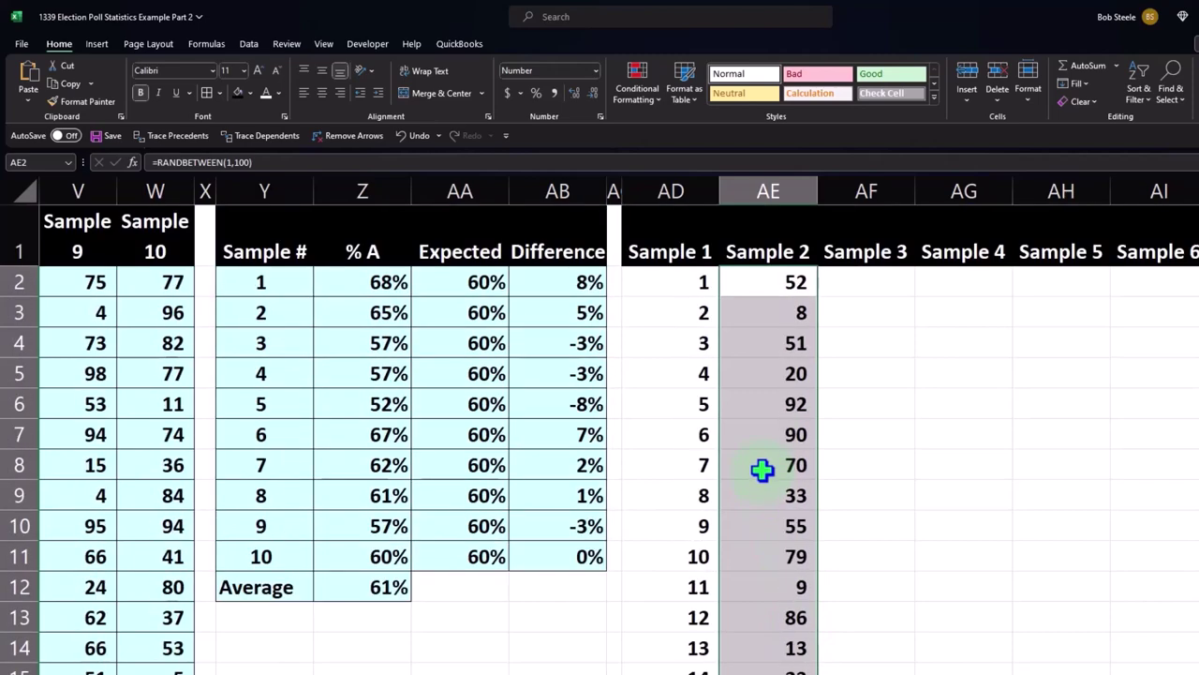
# Copy the Sample 2 random formulas and paste them into Sample 1 starting at AD2
pyautogui.rightClick(769, 307)
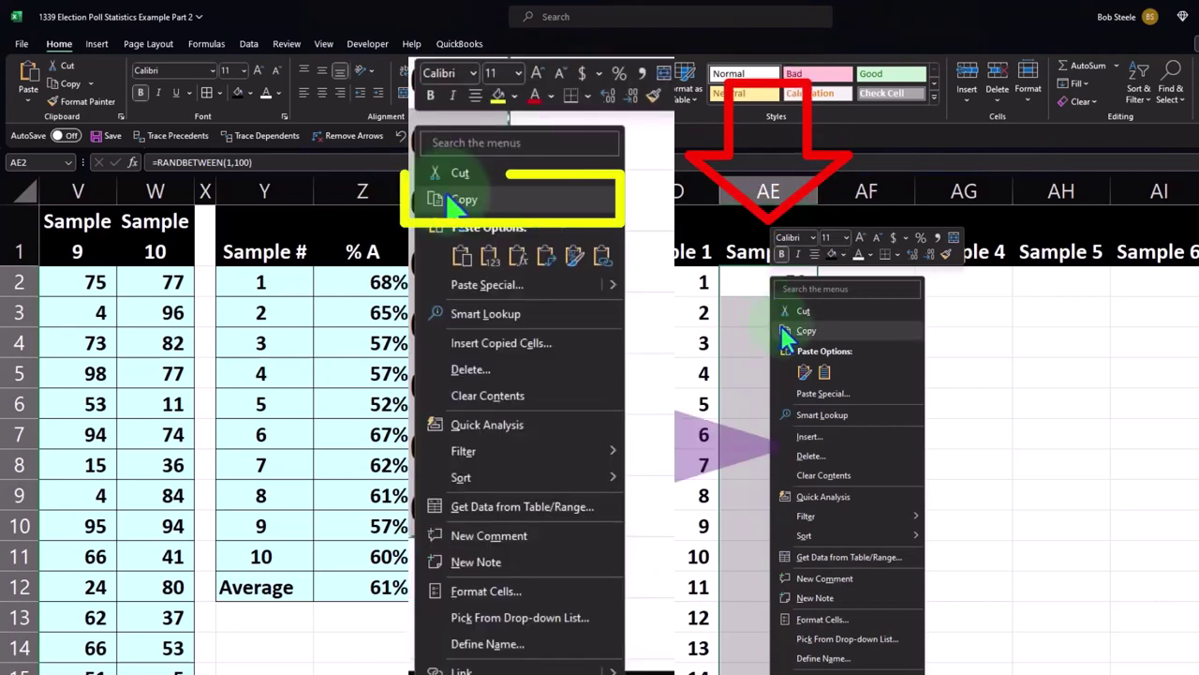
pyautogui.click(780, 322)
pyautogui.click(671, 277)
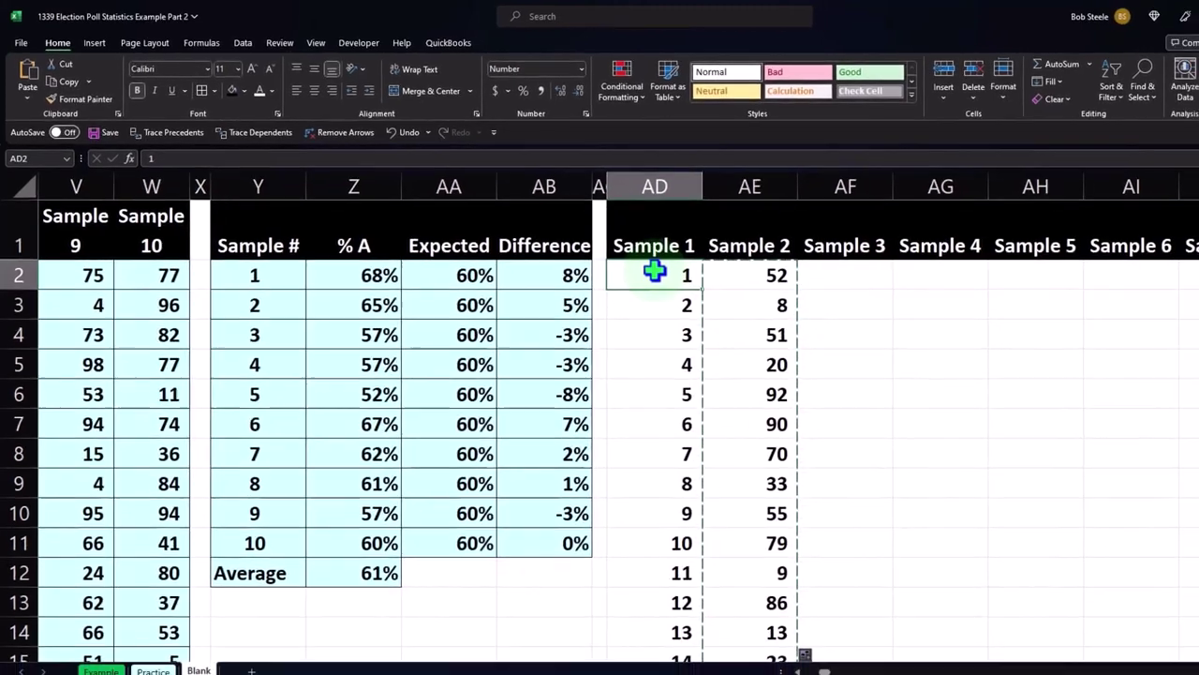
pyautogui.rightClick(670, 277)
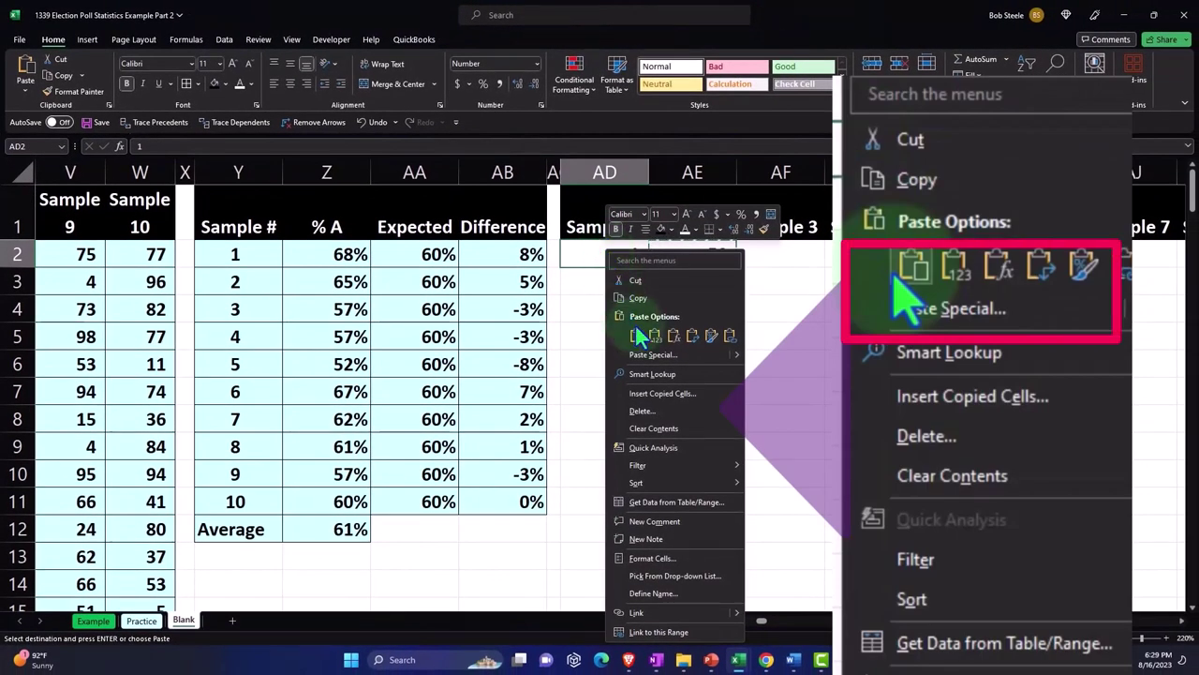
pyautogui.click(639, 337)
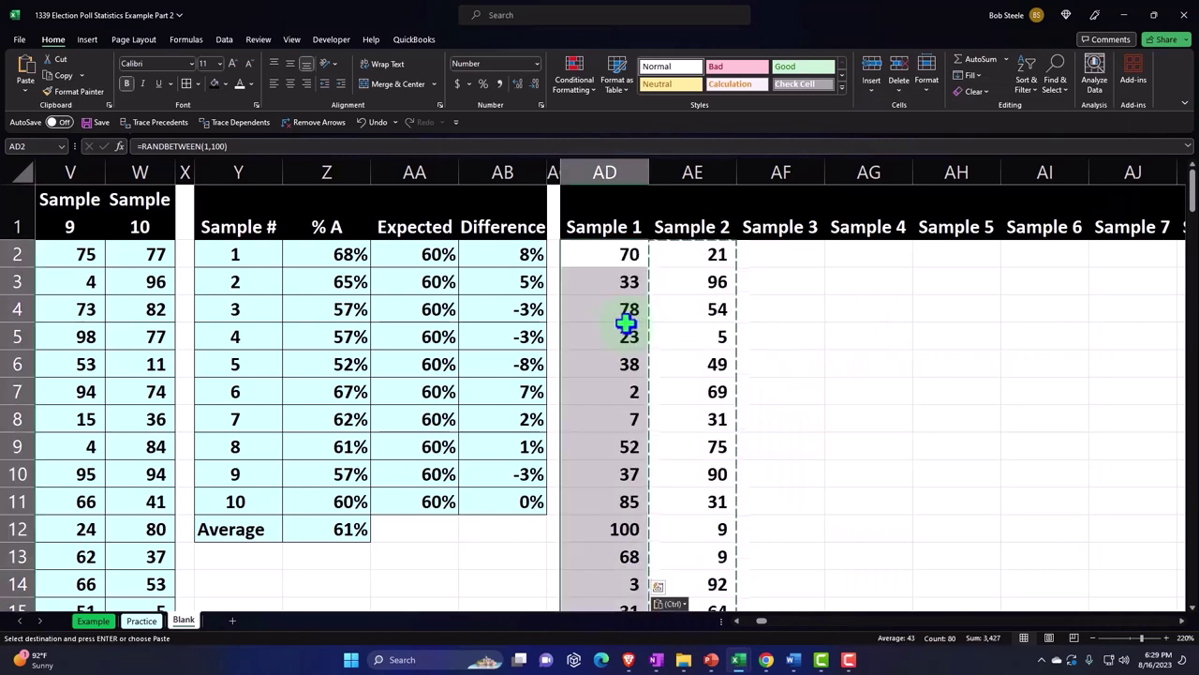
pyautogui.doubleClick(619, 338)
pyautogui.press('Return')
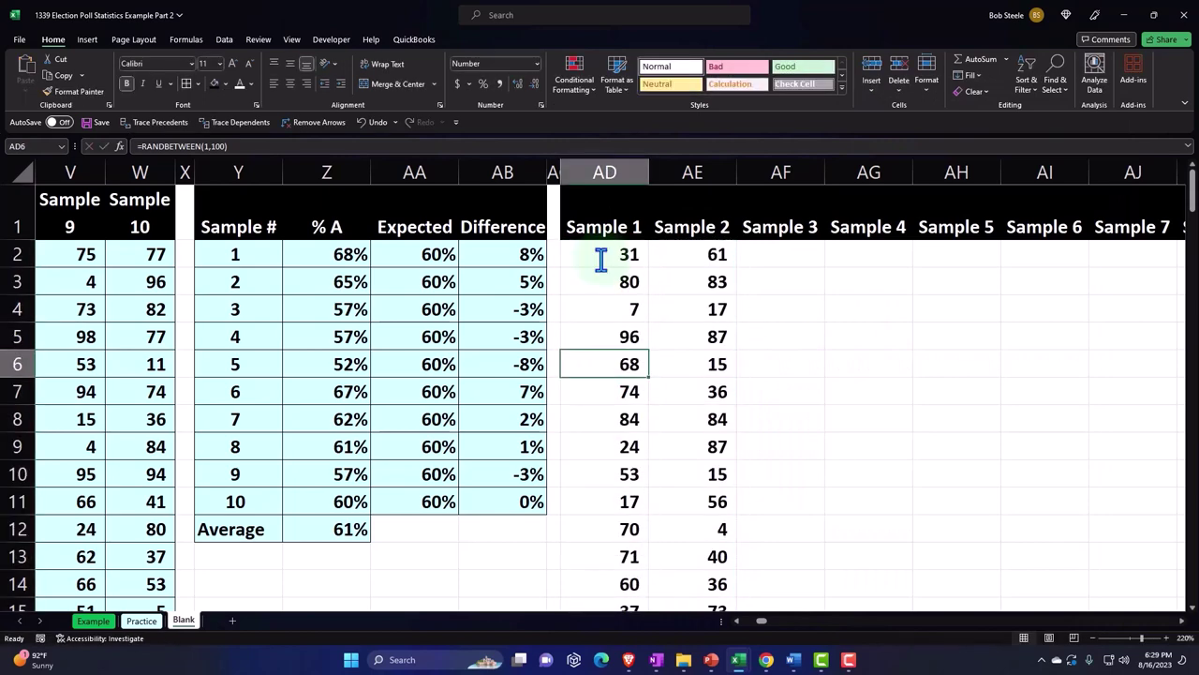
# Reselect the Sample 2 formulas in AE2:AE81
pyautogui.click(691, 255)
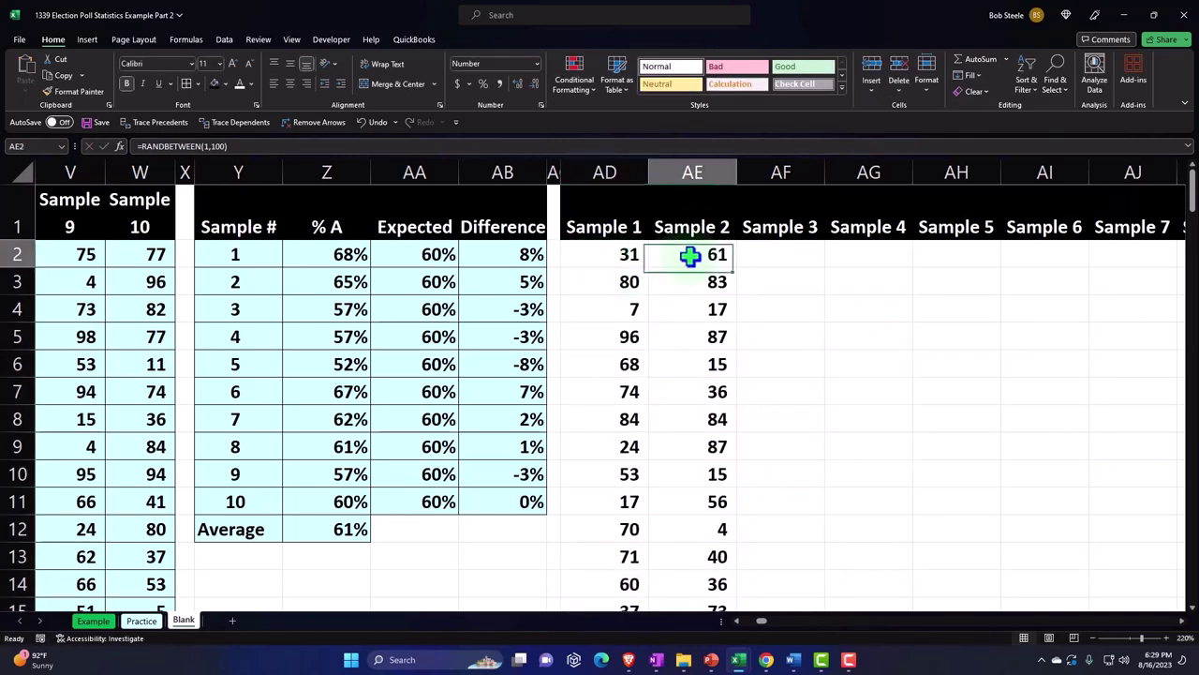
pyautogui.click(757, 250)
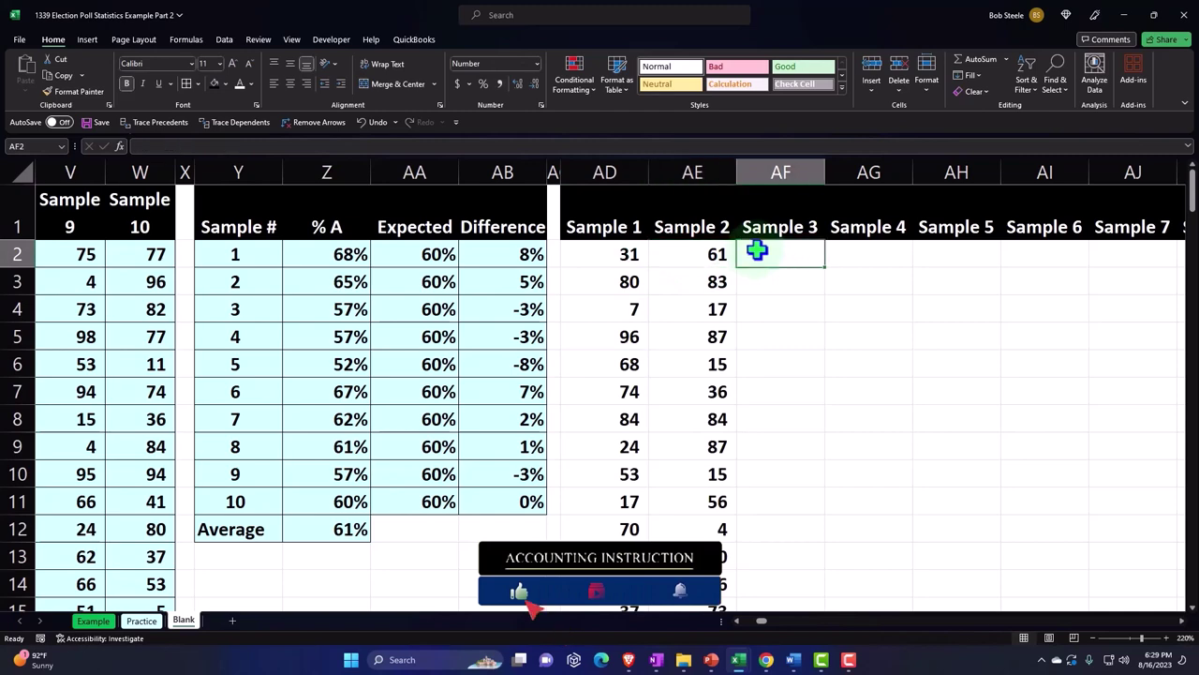
pyautogui.rightClick(757, 250)
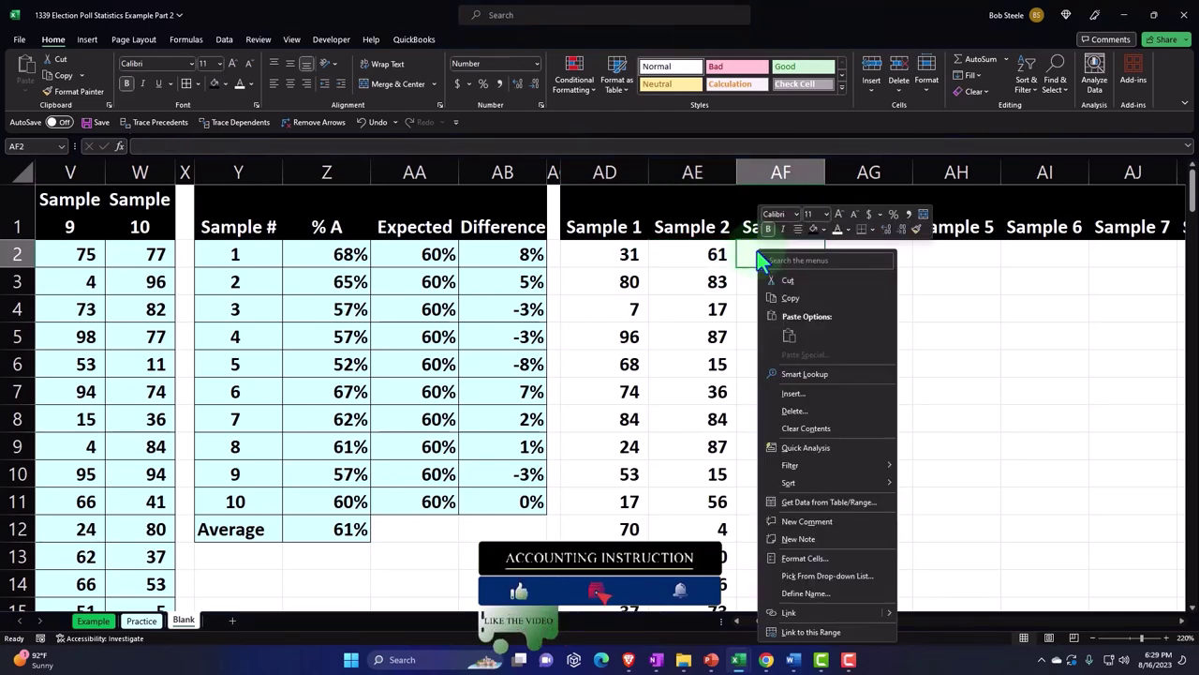
pyautogui.click(708, 256)
pyautogui.moveTo(707, 256); pyautogui.dragTo(729, 645)
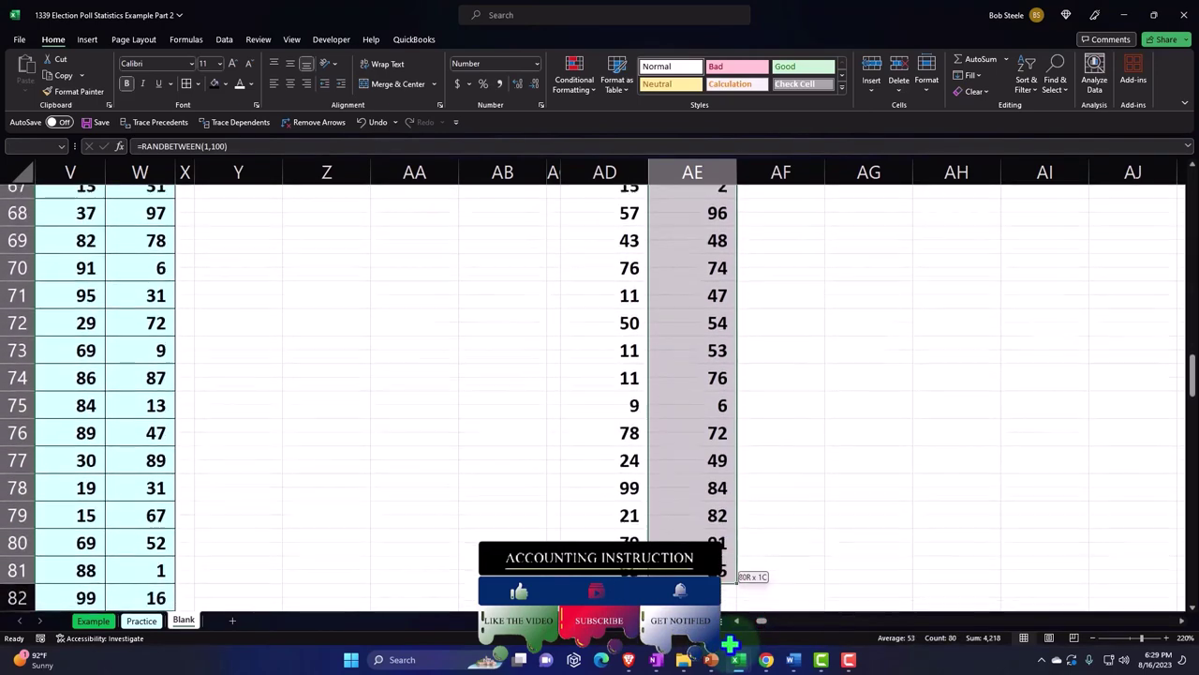
pyautogui.moveTo(730, 644); pyautogui.dragTo(730, 561)
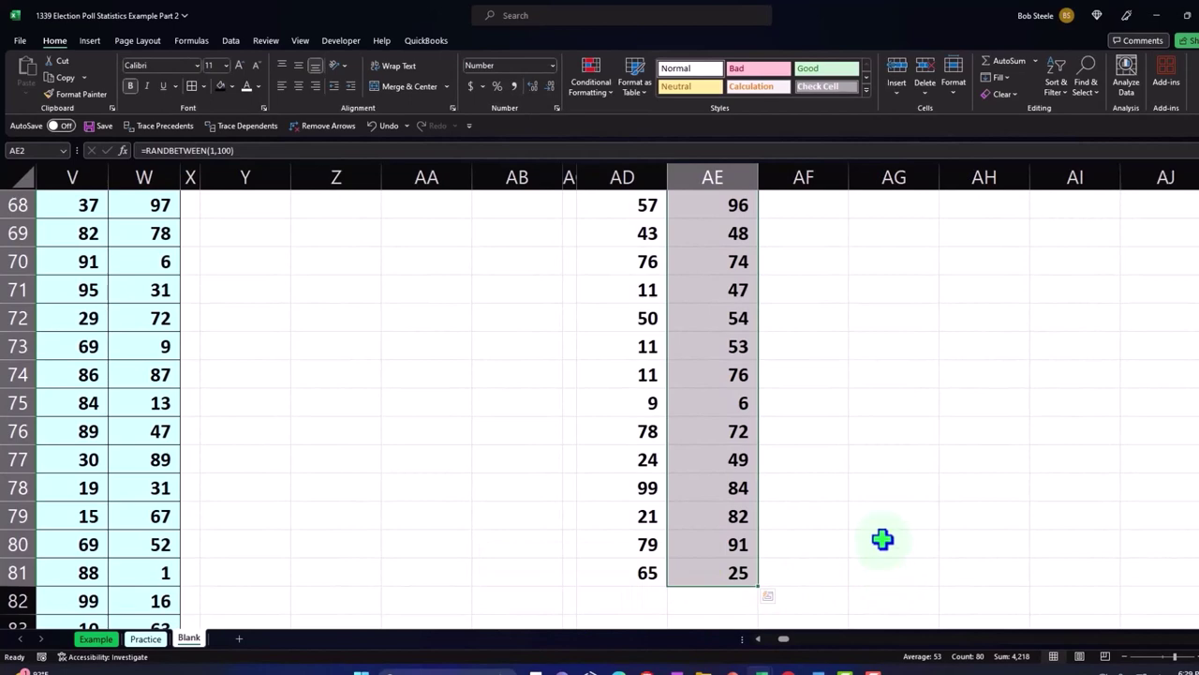
pyautogui.scroll(4, 882, 535)
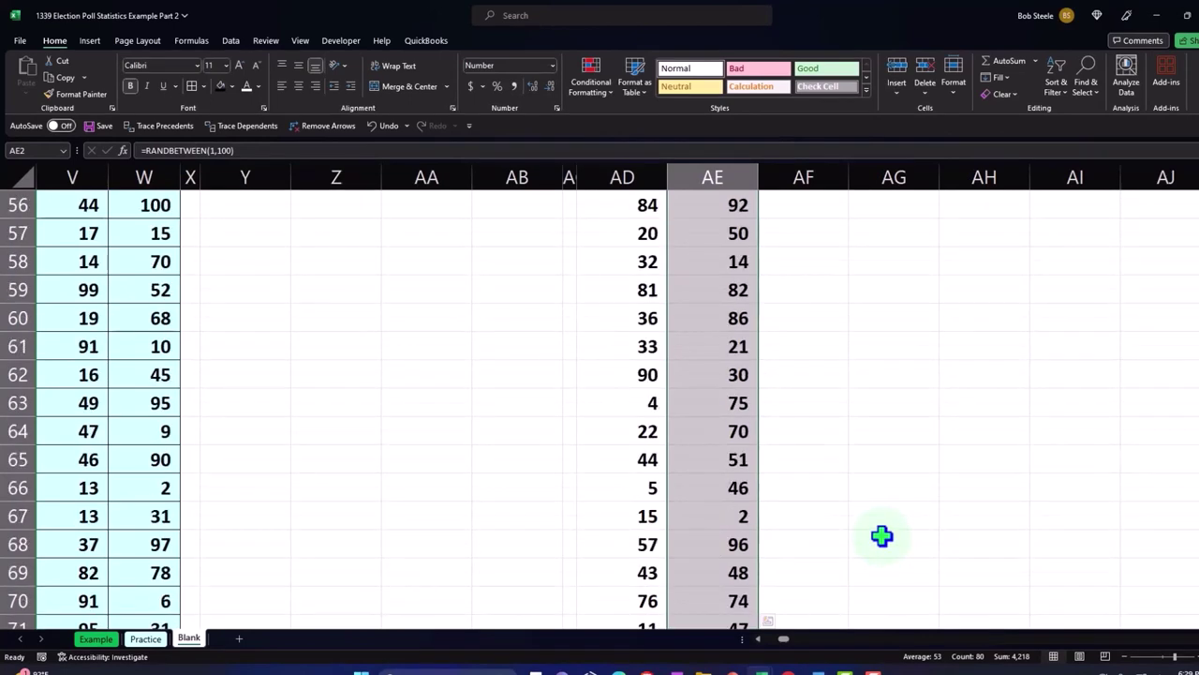
pyautogui.scroll(8, 882, 535)
pyautogui.scroll(7, 881, 535)
pyautogui.scroll(3, 881, 535)
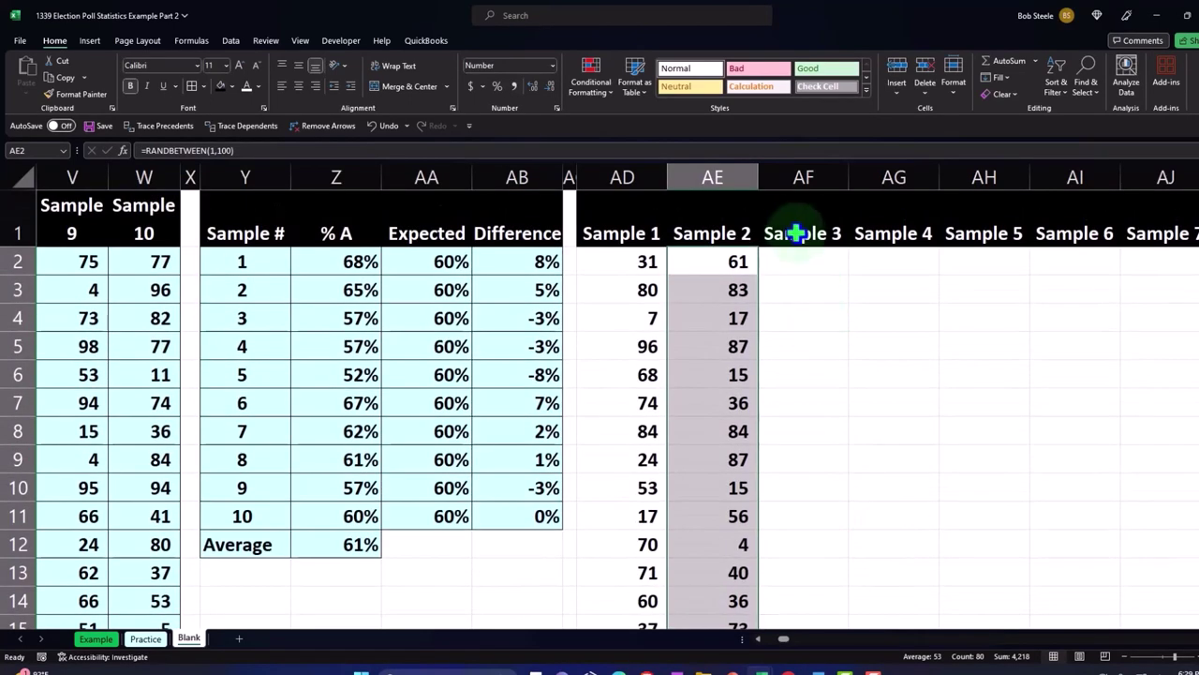
# Paste the Sample 2 random formulas across Sample 3 through Sample 500 (AF2:TI2)
pyautogui.rightClick(734, 290)
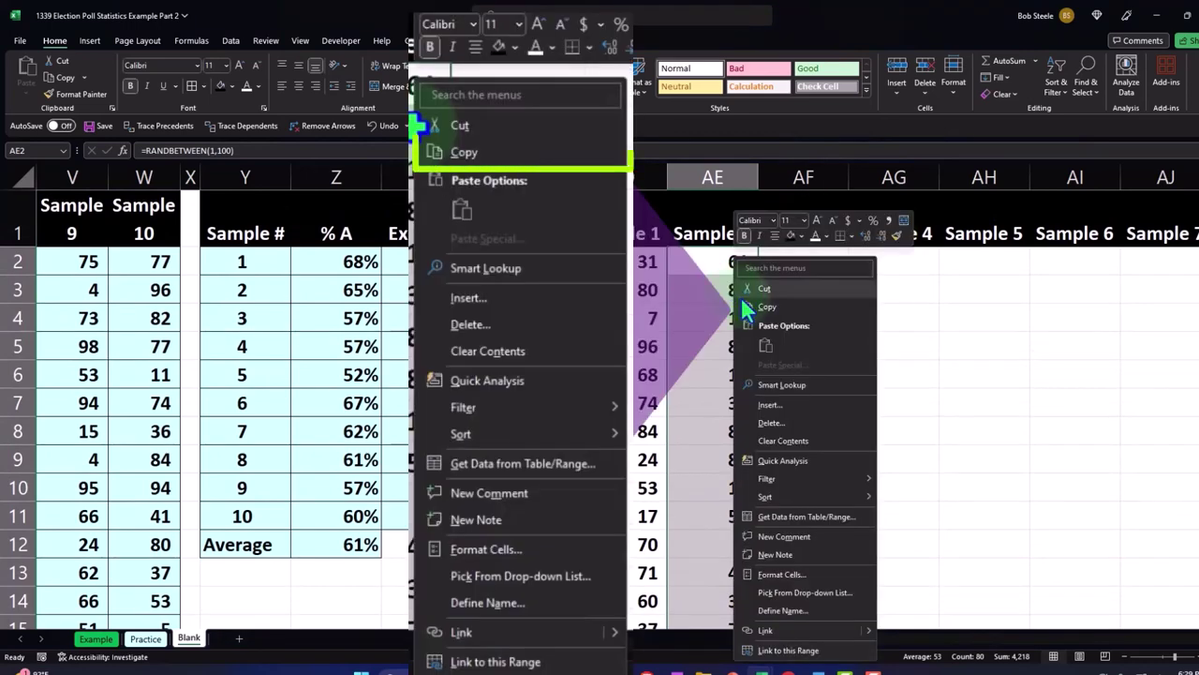
pyautogui.click(751, 303)
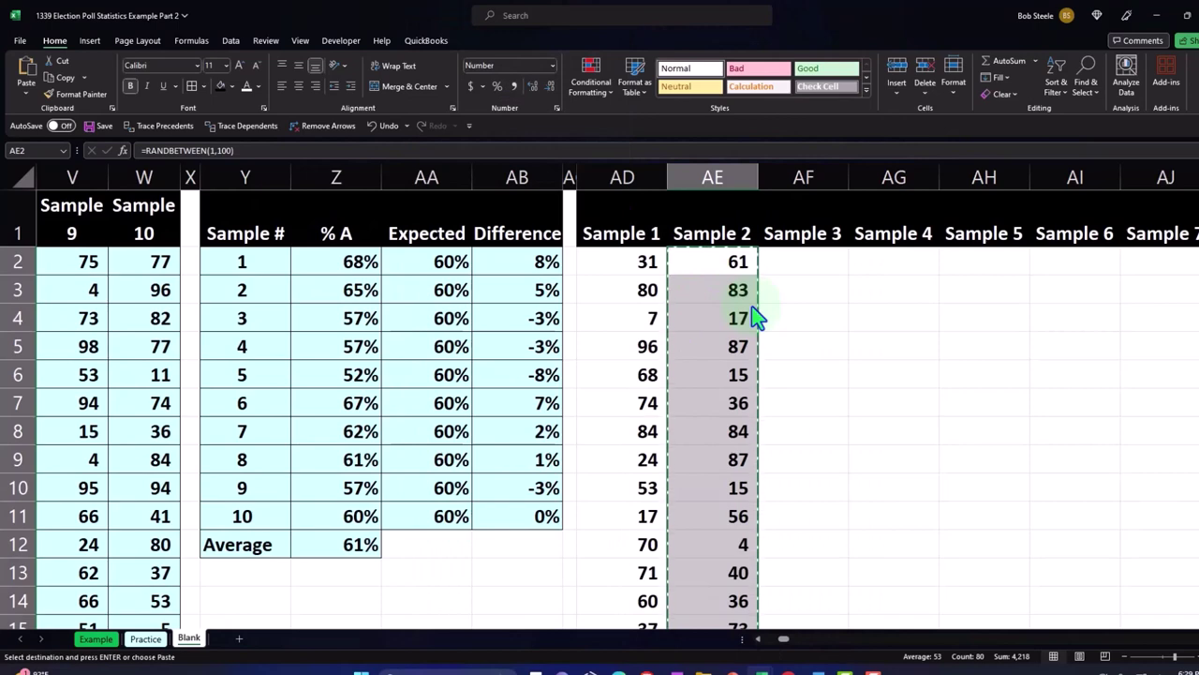
pyautogui.moveTo(779, 264); pyautogui.dragTo(1195, 263)
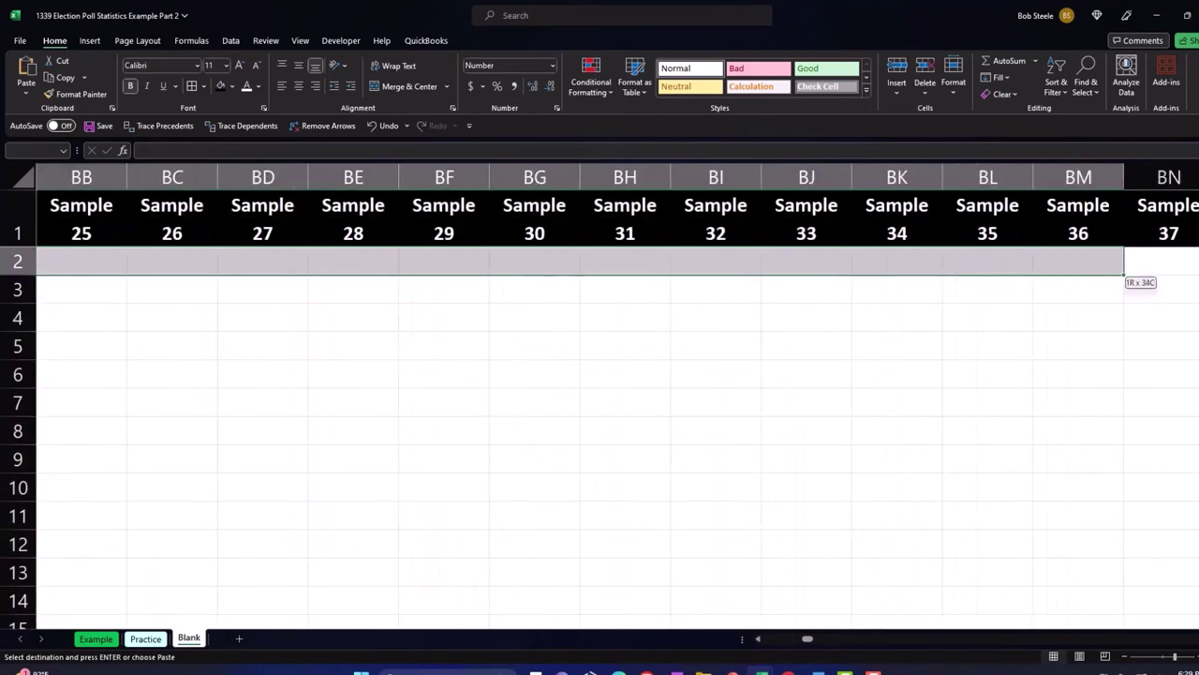
pyautogui.moveTo(1194, 263); pyautogui.dragTo(1195, 263)
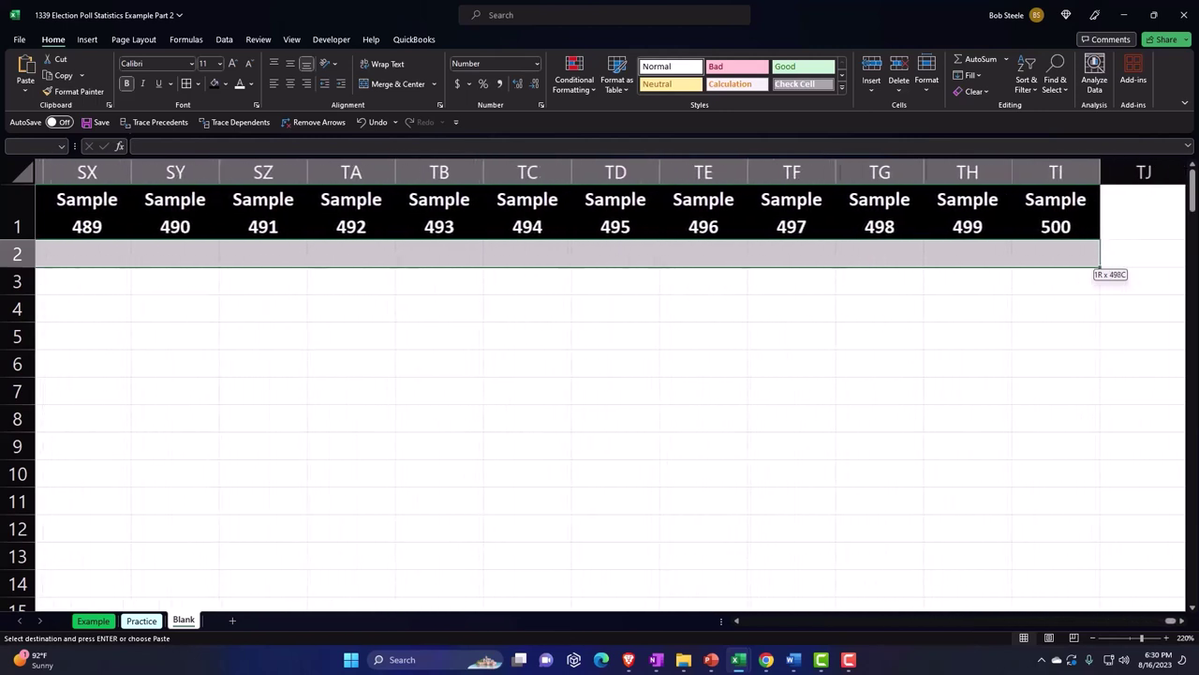
pyautogui.moveTo(1195, 263); pyautogui.dragTo(1071, 249)
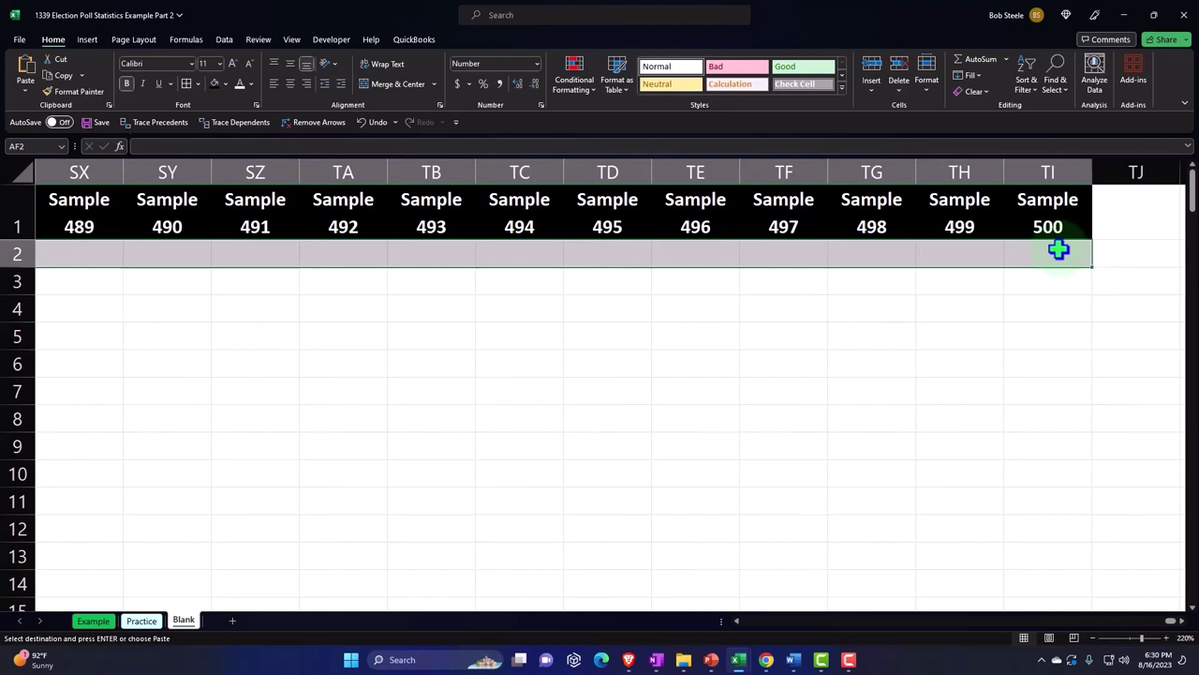
pyautogui.rightClick(600, 249)
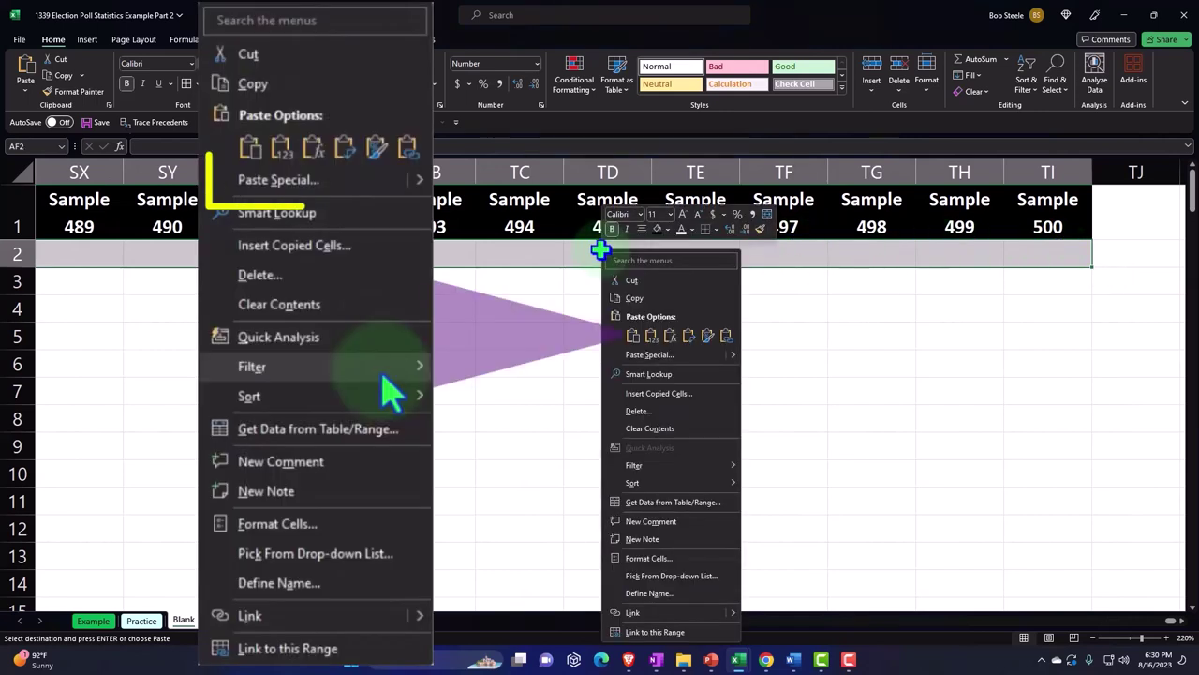
pyautogui.click(633, 335)
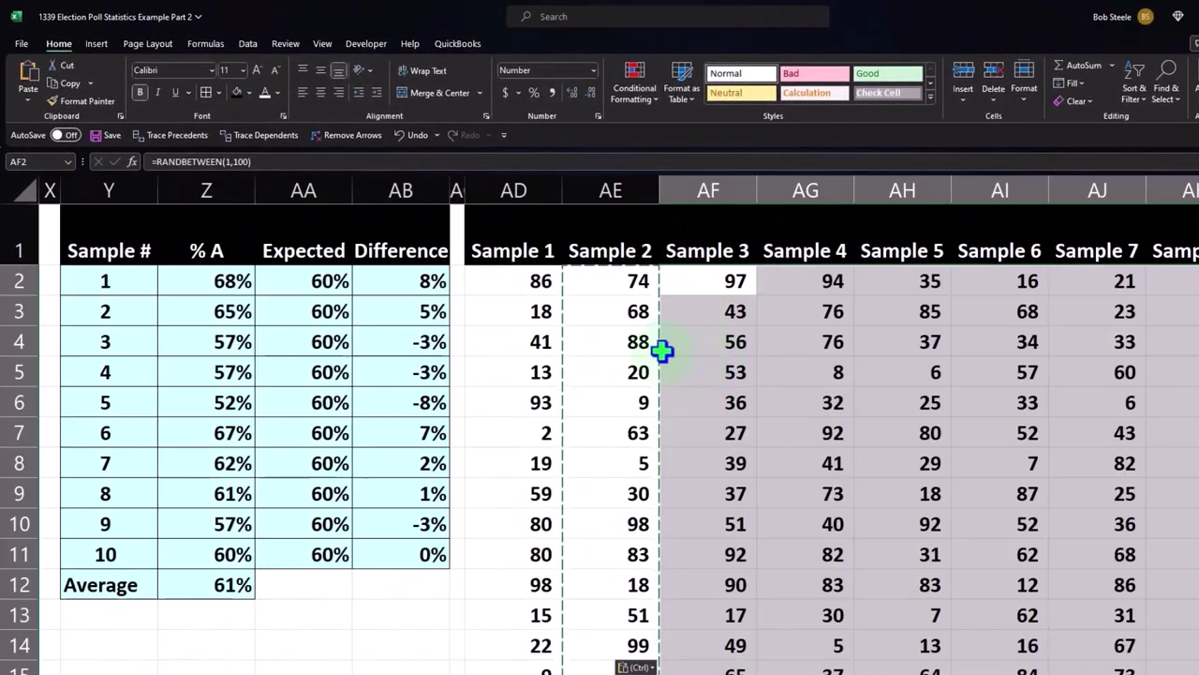
# Begin creating a table from the Sample block $AD$1:$TI$81, with headers
pyautogui.click(687, 319)
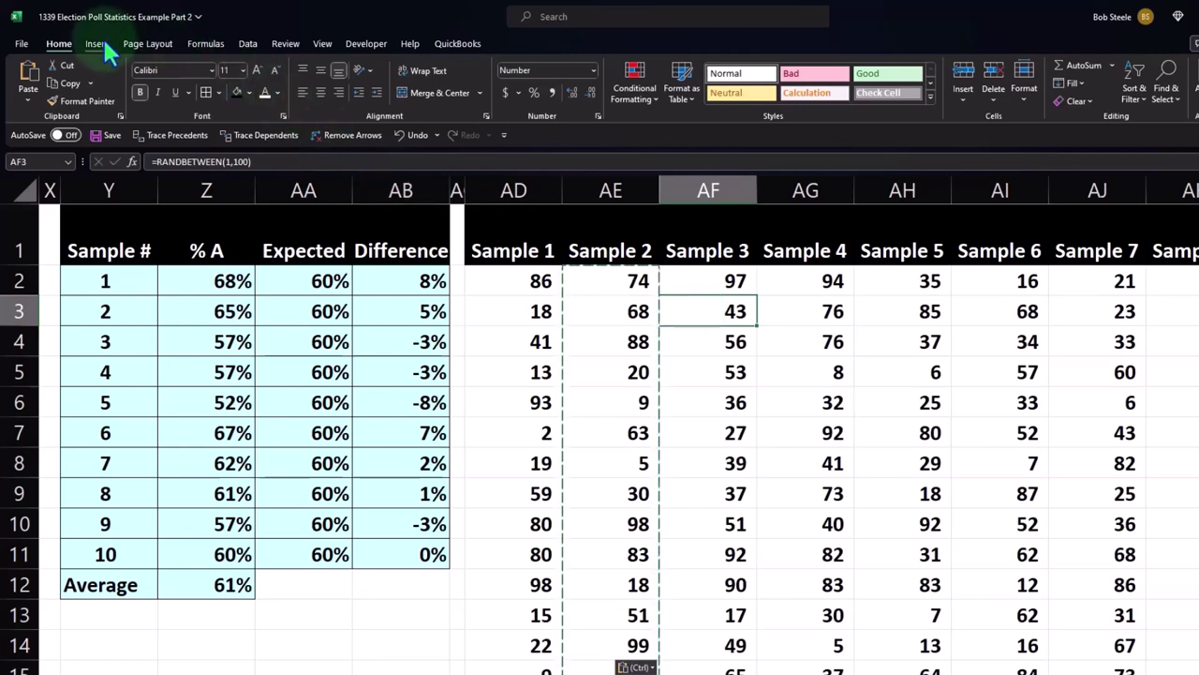
pyautogui.click(100, 41)
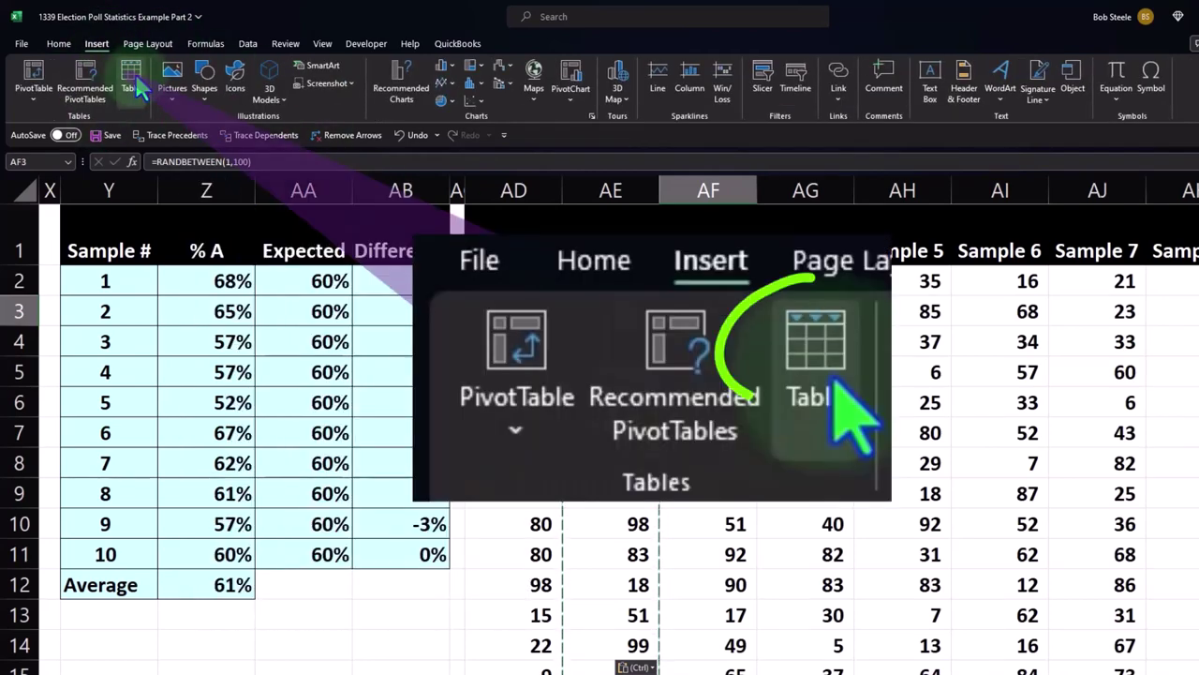
pyautogui.click(134, 71)
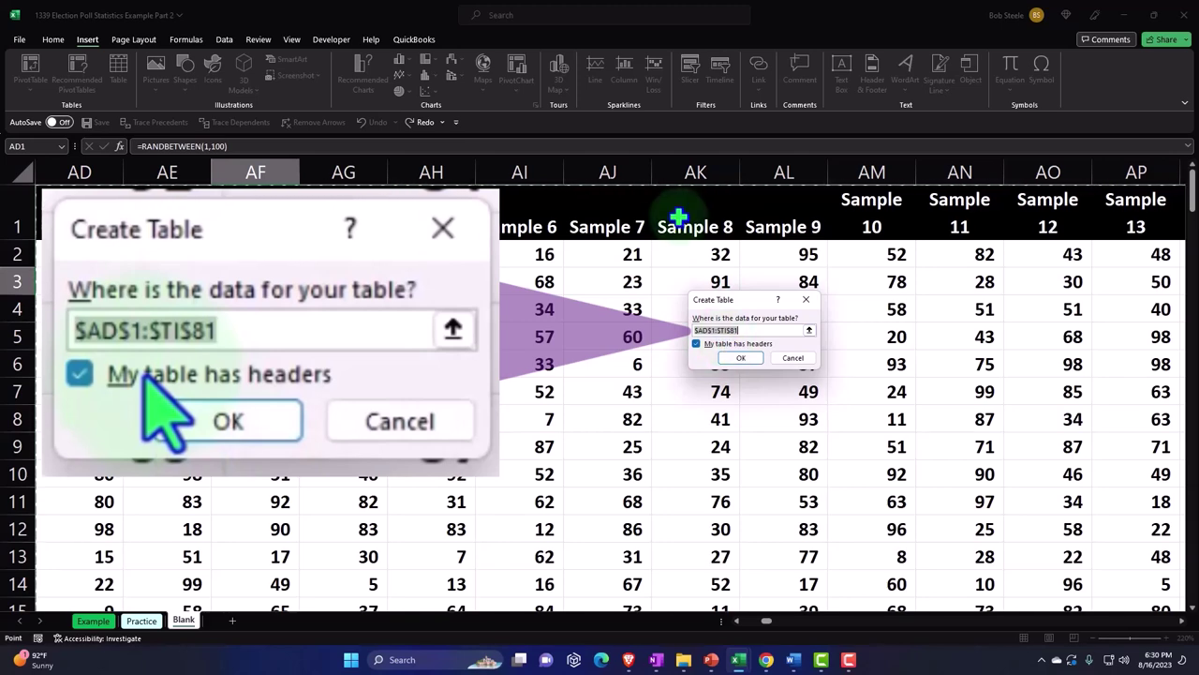
# Confirm creating the Sample 1–500 table with headers and deselect it
pyautogui.click(744, 357)
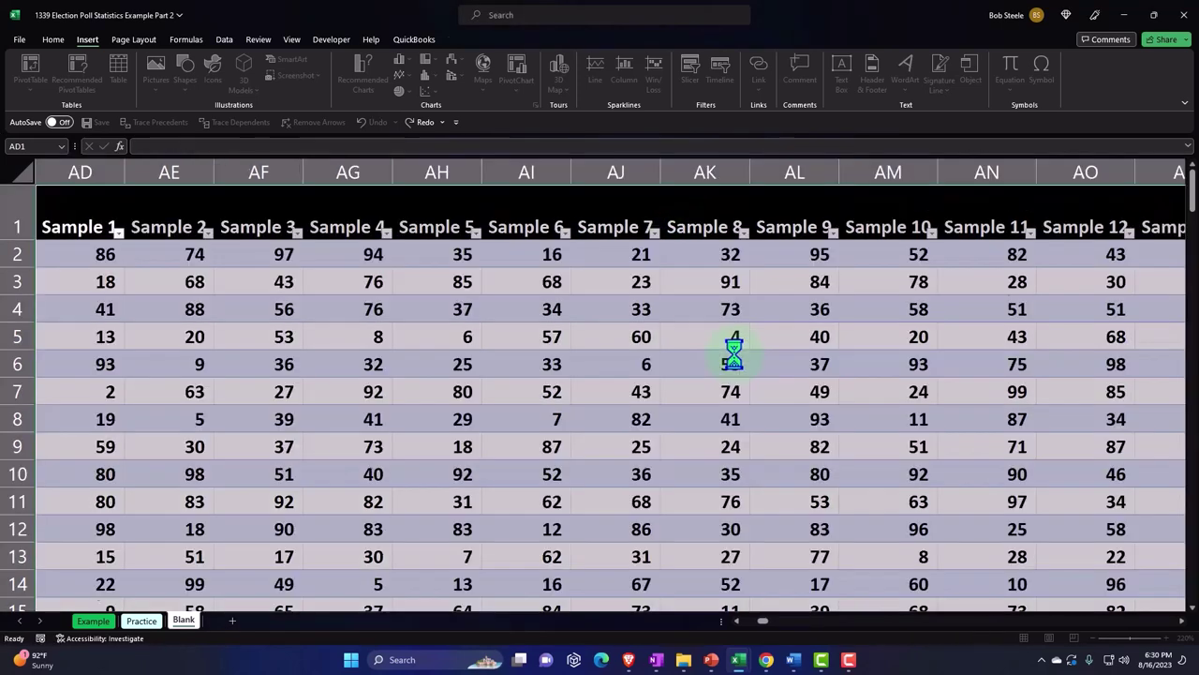
pyautogui.click(992, 553)
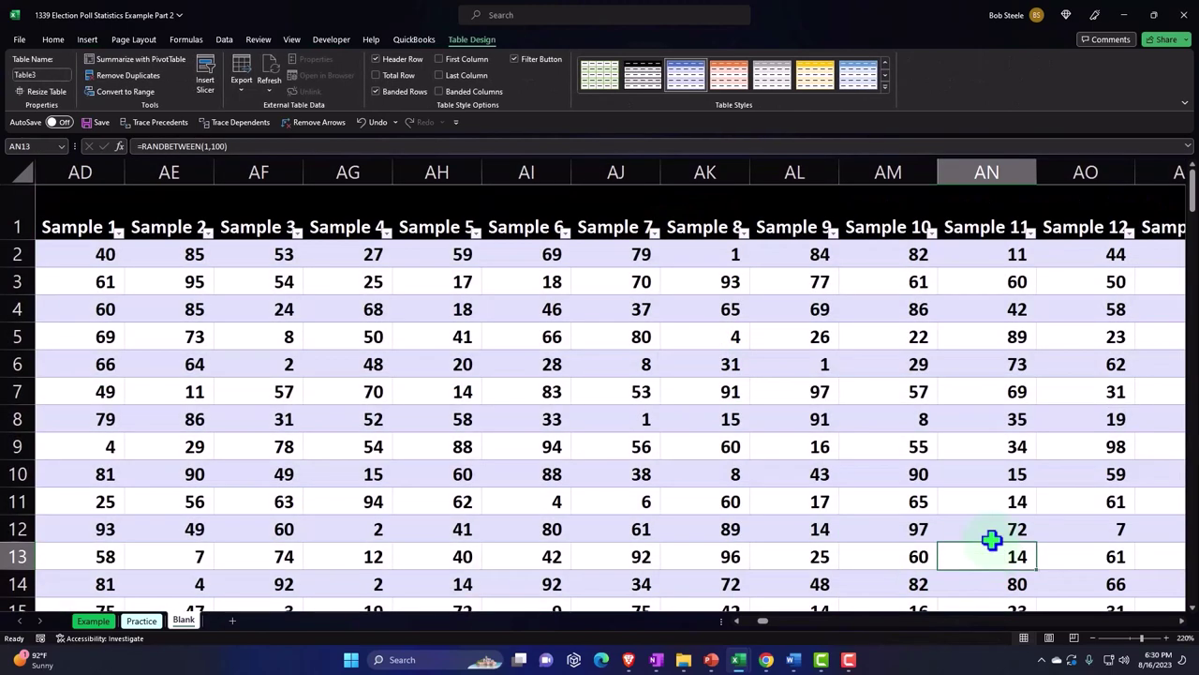
pyautogui.press('Left')
pyautogui.press('Left')
pyautogui.hotkey('ctrl', 'Left')
pyautogui.hotkey('ctrl', 'Left')
pyautogui.press('Left')
pyautogui.press('Left')
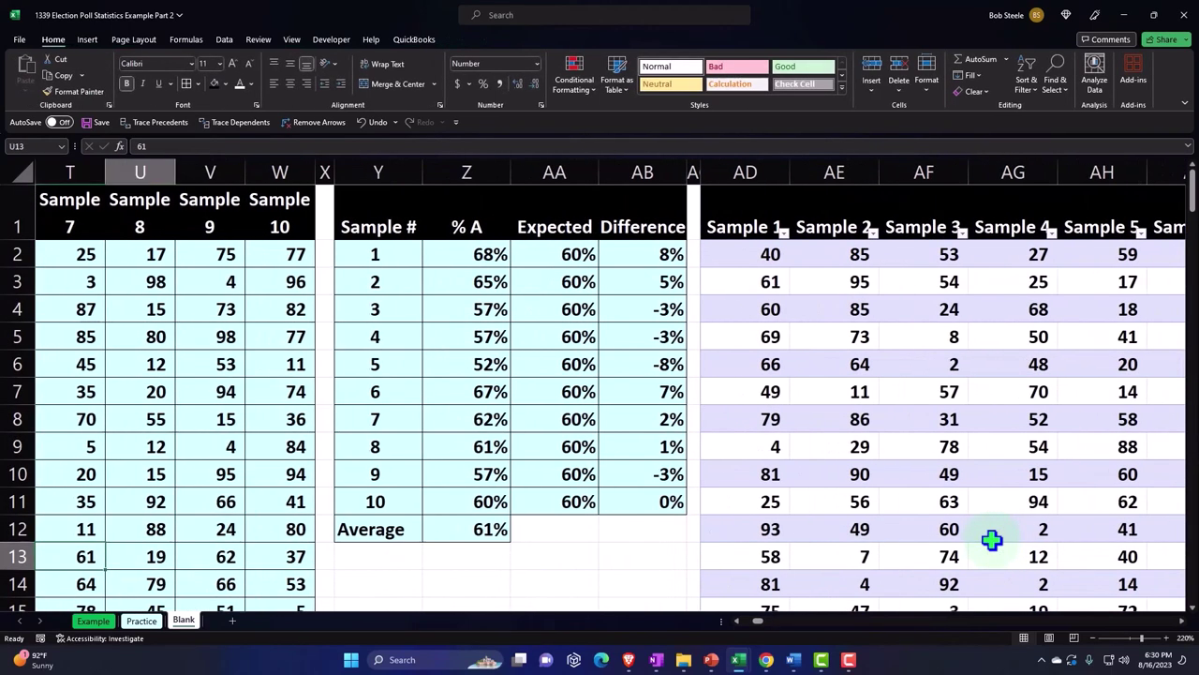
pyautogui.press('Right')
pyautogui.press('Right')
pyautogui.press('Right')
pyautogui.press('Right')
pyautogui.press('Right')
pyautogui.press('Right')
pyautogui.press('Right')
pyautogui.press('Right')
pyautogui.press('Right')
pyautogui.press('Right')
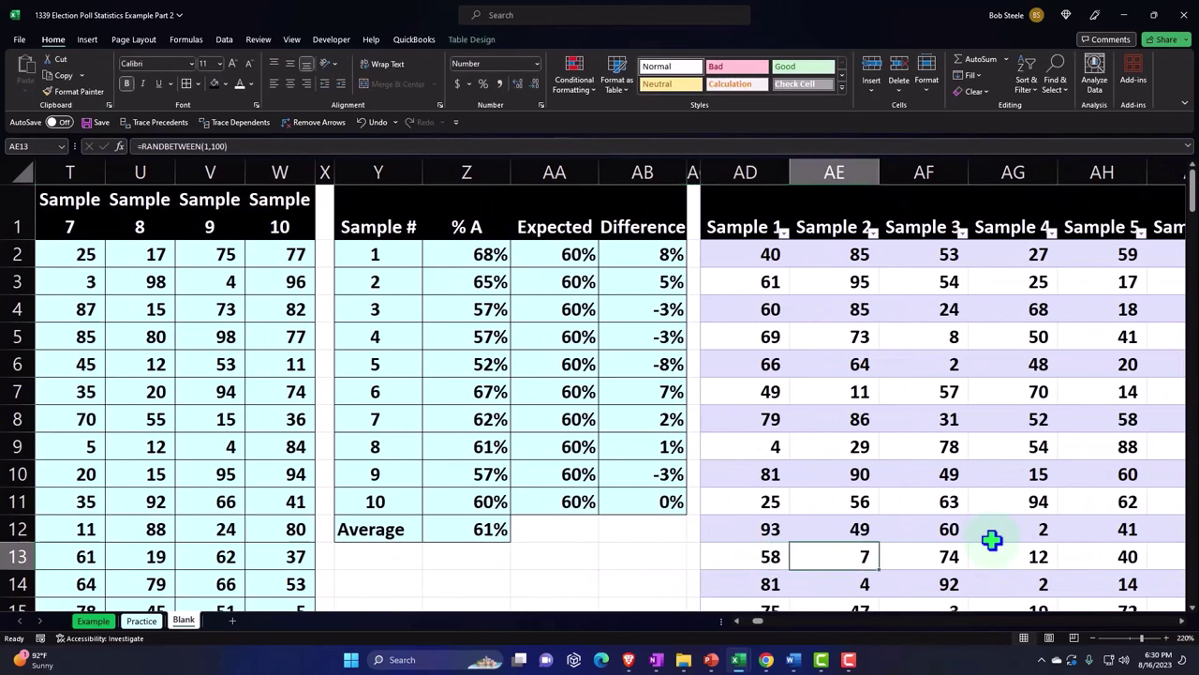
pyautogui.press('Right')
pyautogui.press('Right')
pyautogui.press('Right')
pyautogui.press('Right')
pyautogui.press('Right')
pyautogui.press('Right')
pyautogui.press('Right')
pyautogui.press('Right')
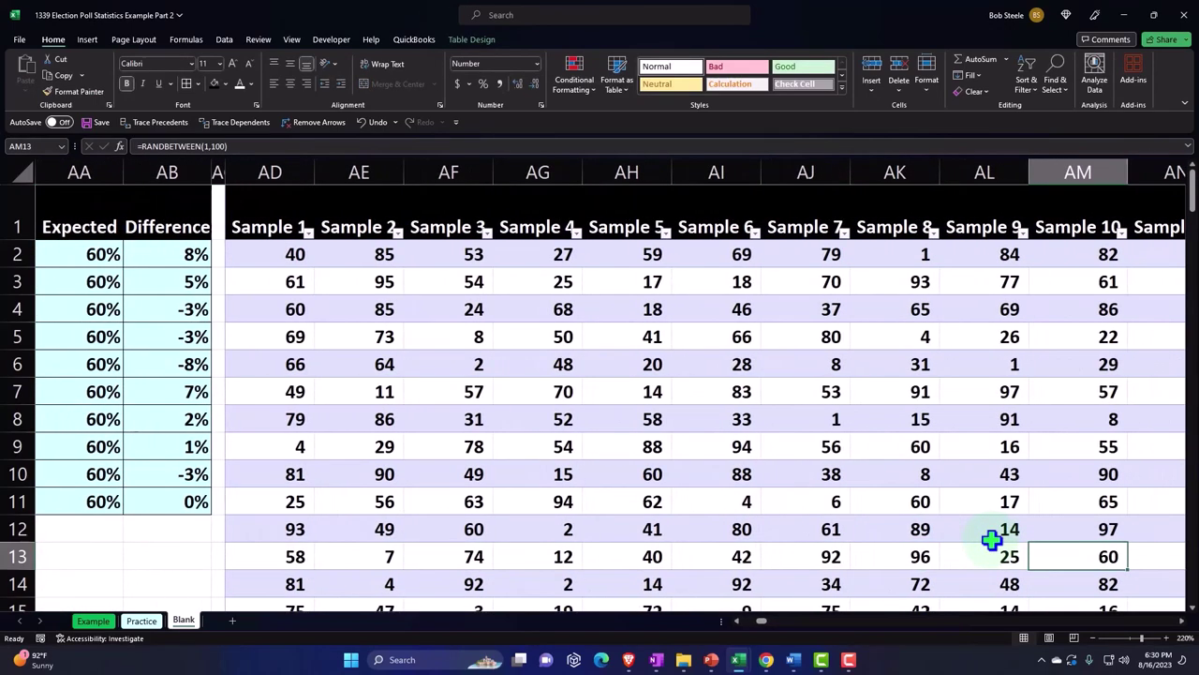
# Re-enter the RANDBETWEEN formulas in AG4, AH4 and AF3 to regenerate the random values
pyautogui.click(549, 303)
pyautogui.doubleClick(549, 303)
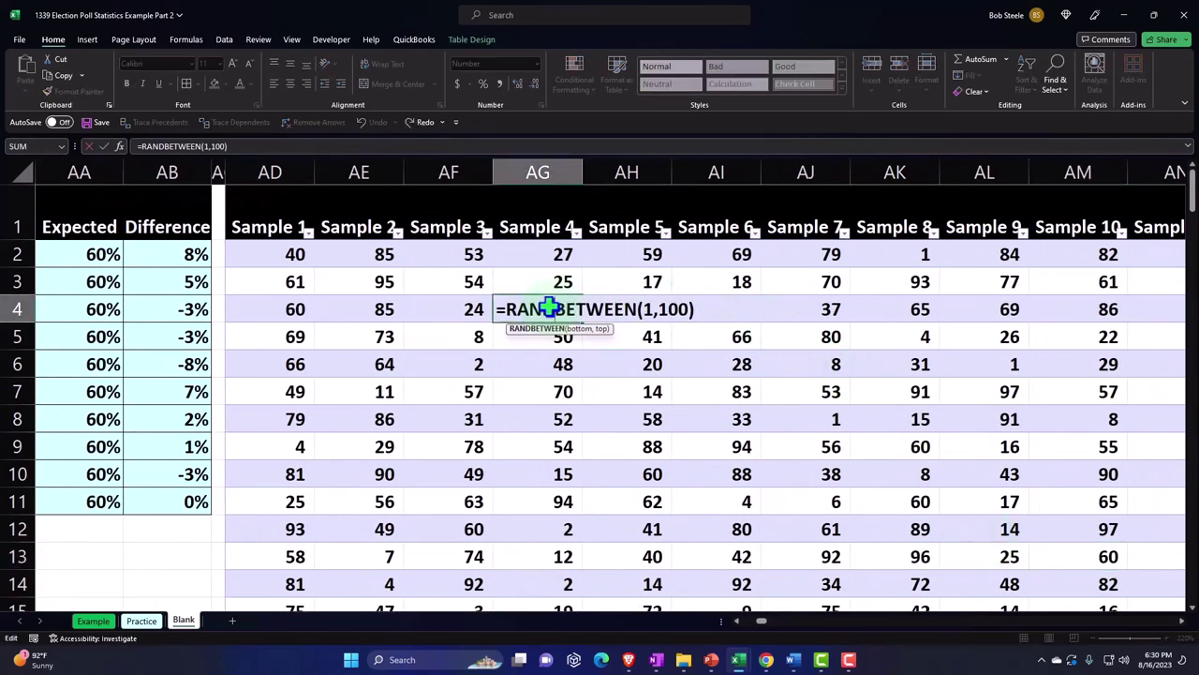
pyautogui.press('Return')
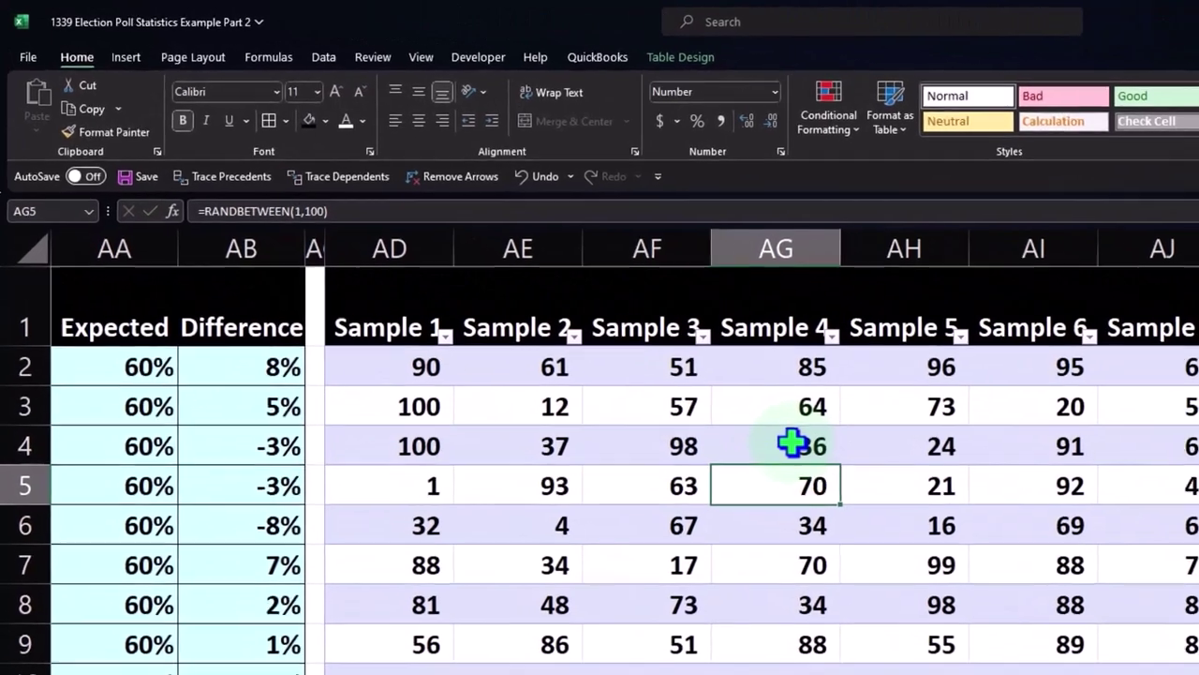
pyautogui.doubleClick(995, 470)
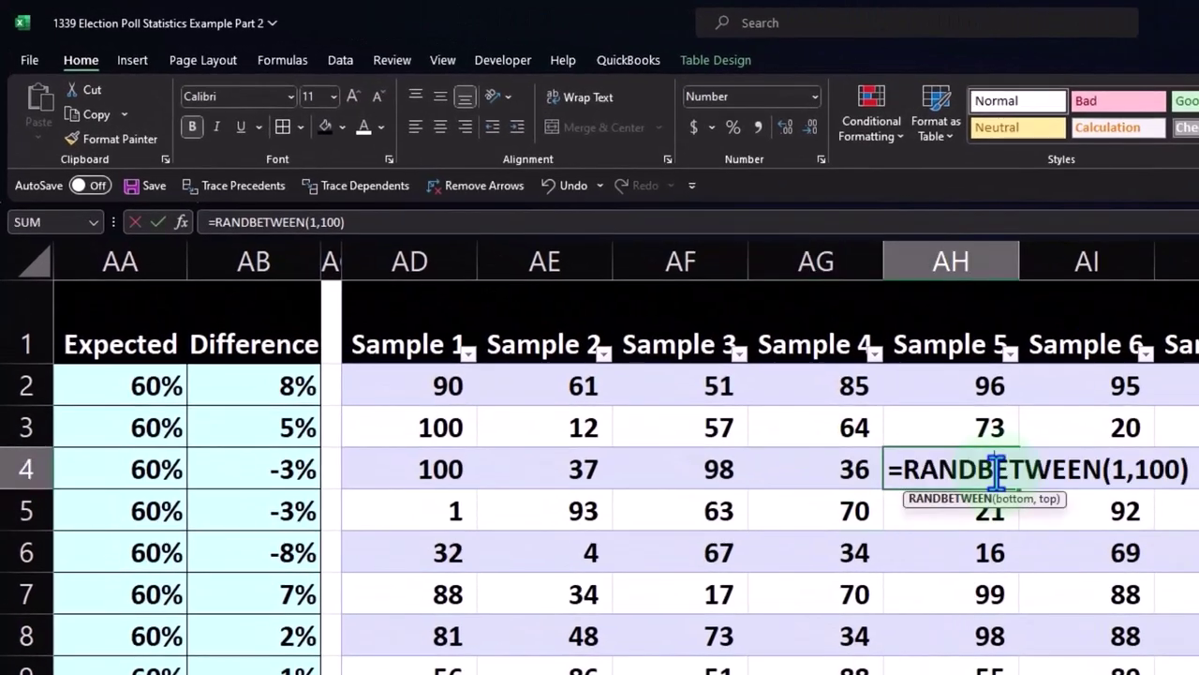
pyautogui.press('Return')
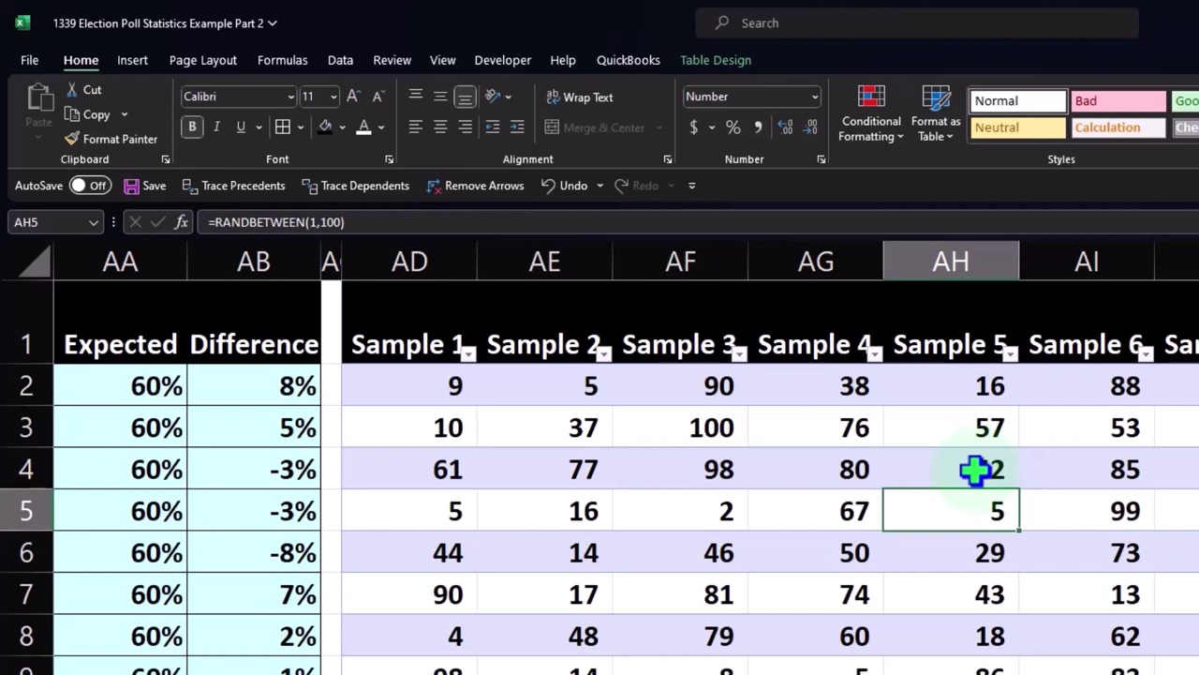
pyautogui.click(740, 432)
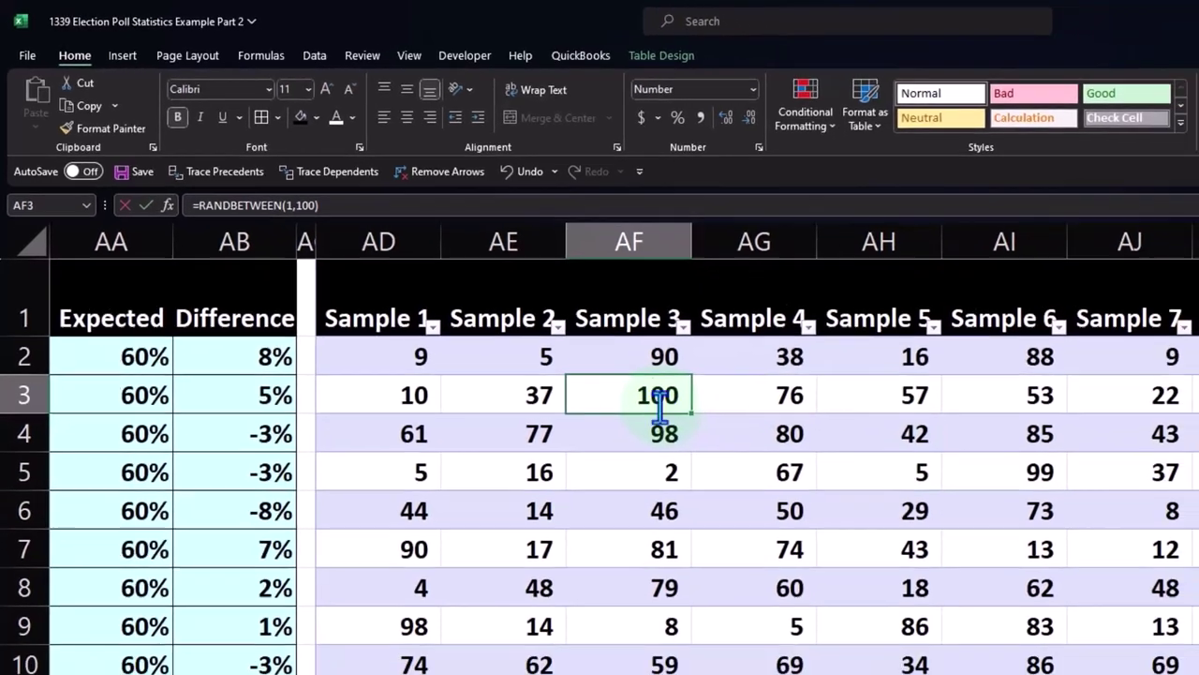
pyautogui.doubleClick(484, 297)
pyautogui.press('Return')
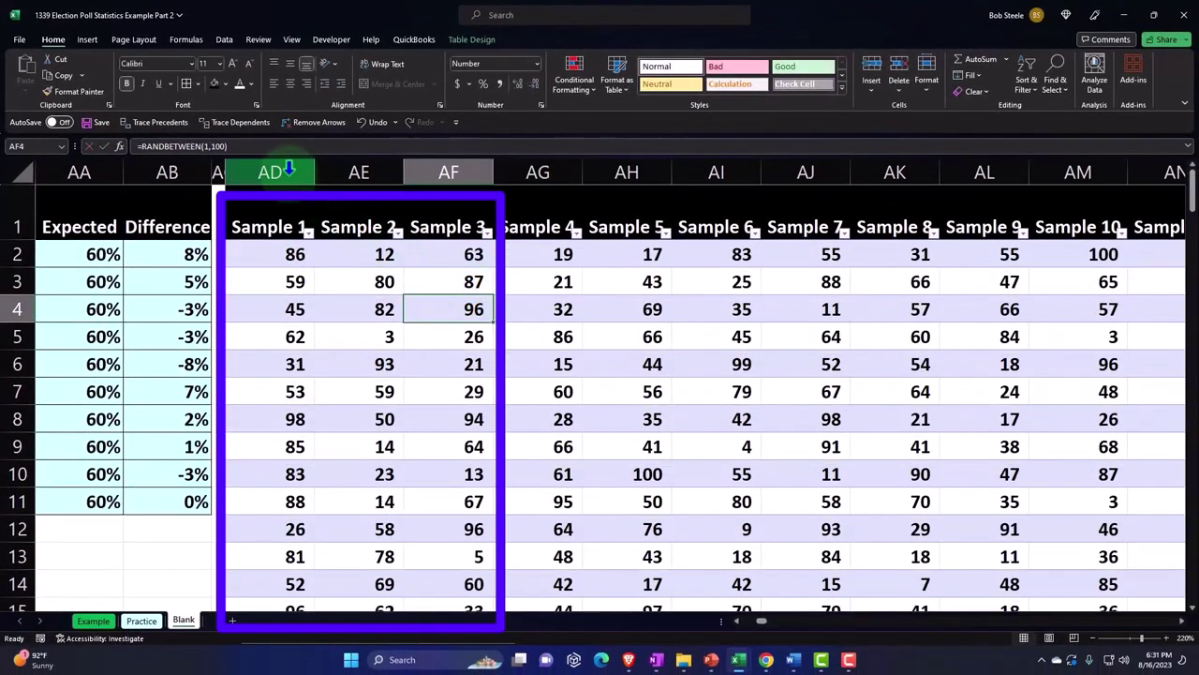
pyautogui.click(288, 172)
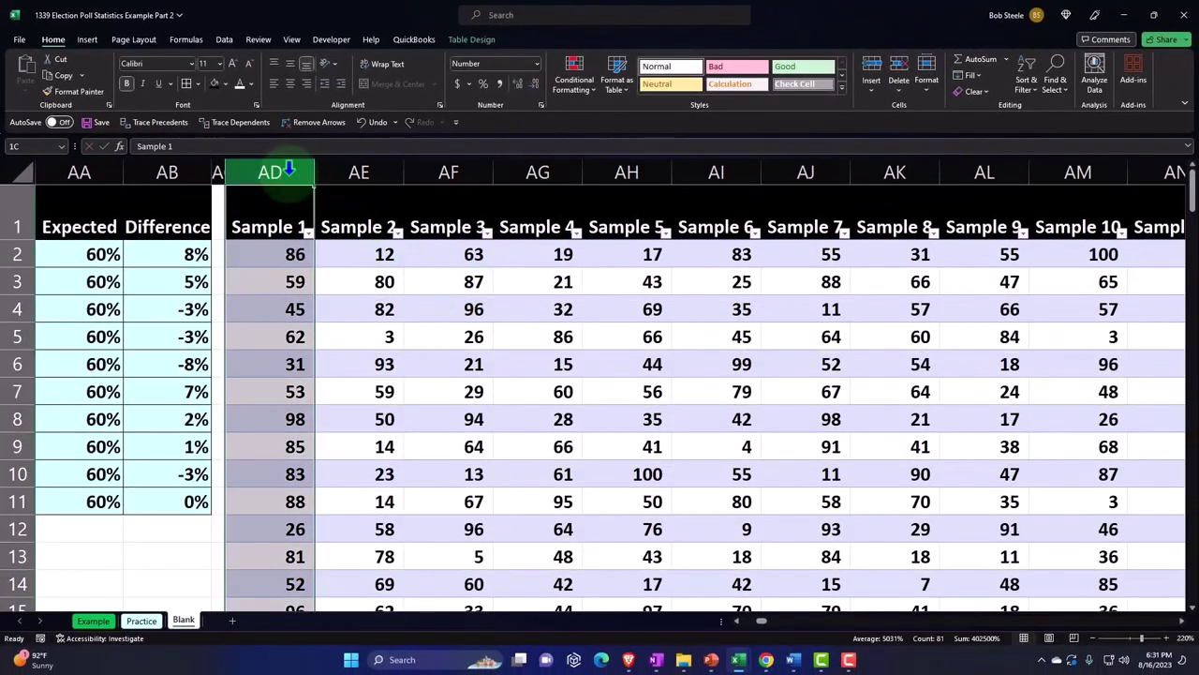
# Copy the Sample columns AD through TI, then move to the empty columns past TI
pyautogui.moveTo(289, 171)
pyautogui.mouseDown()
pyautogui.moveTo(1057, 172)
pyautogui.moveTo(1026, 173)
pyautogui.mouseUp()
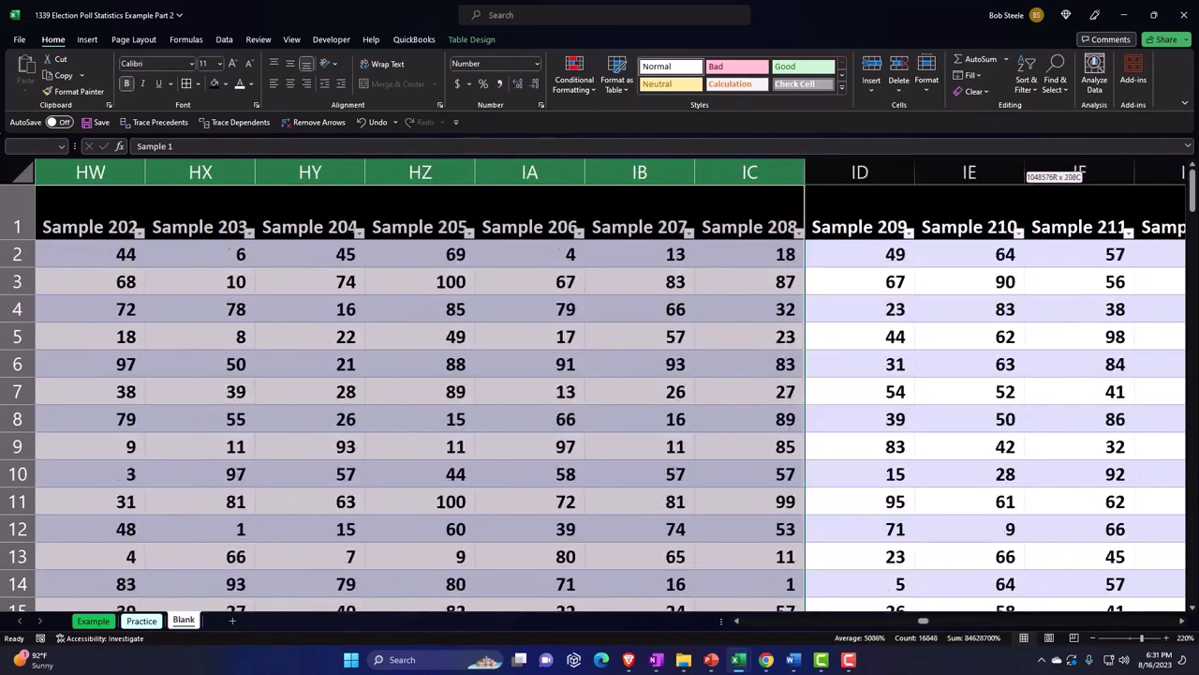
pyautogui.moveTo(1025, 172)
pyautogui.mouseDown()
pyautogui.moveTo(1184, 200)
pyautogui.moveTo(1042, 211)
pyautogui.mouseUp()
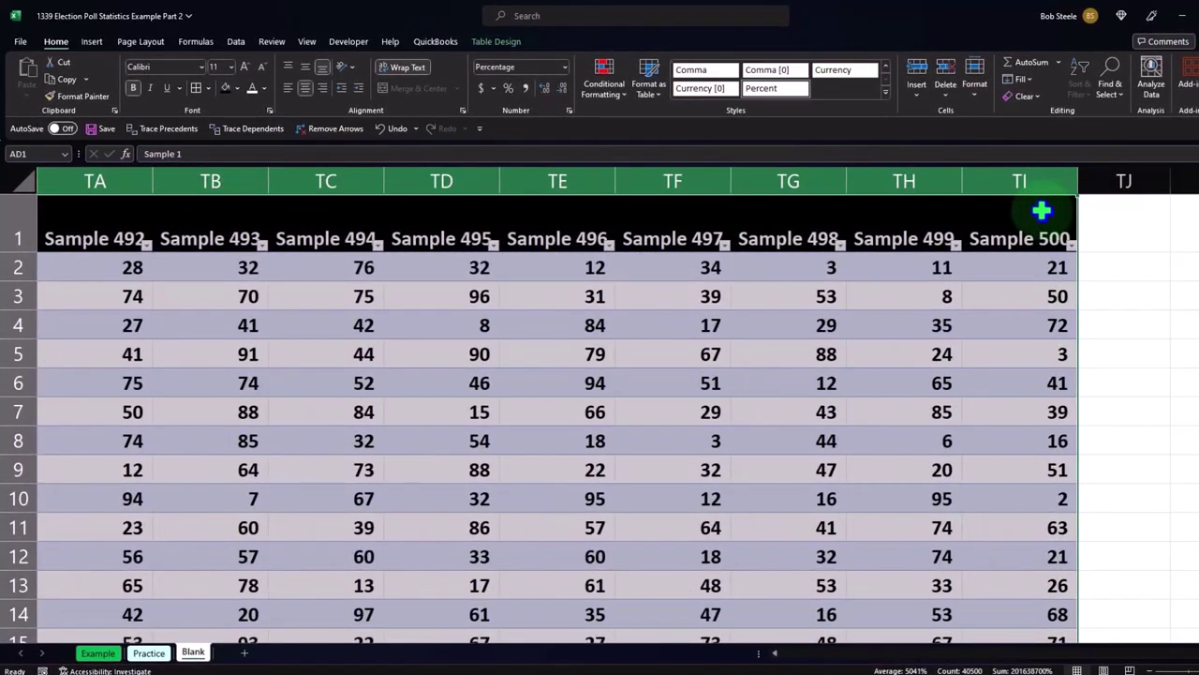
pyautogui.rightClick(1001, 253)
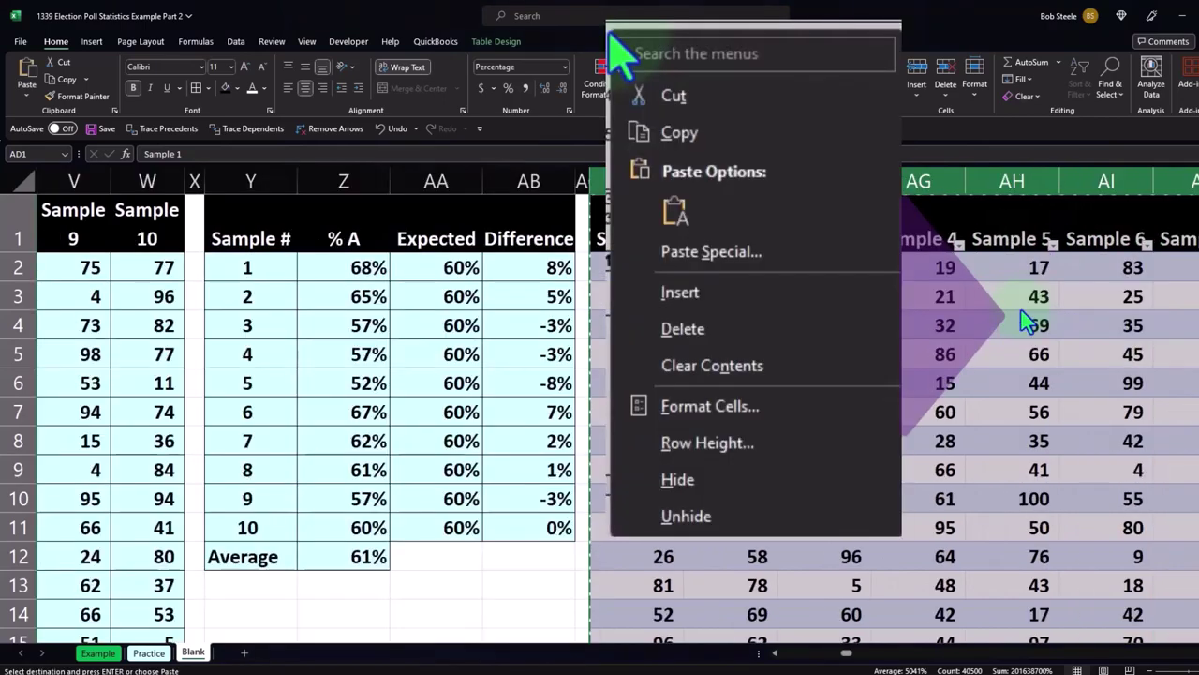
pyautogui.click(1029, 306)
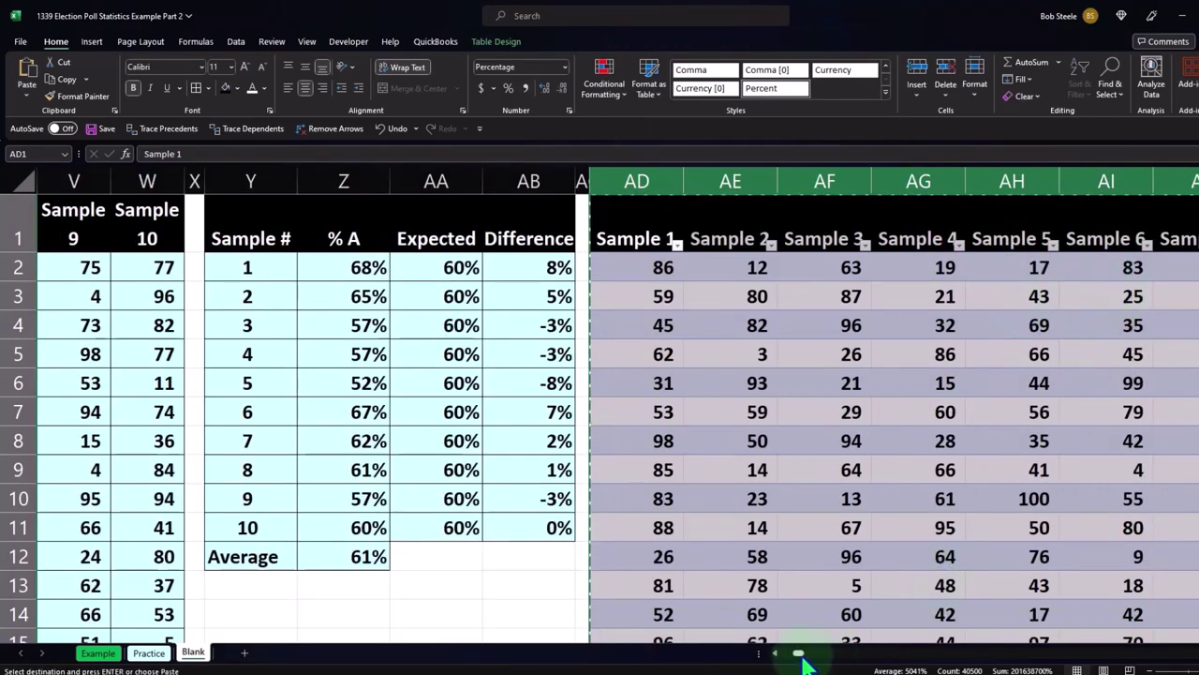
pyautogui.moveTo(798, 653); pyautogui.dragTo(1197, 663)
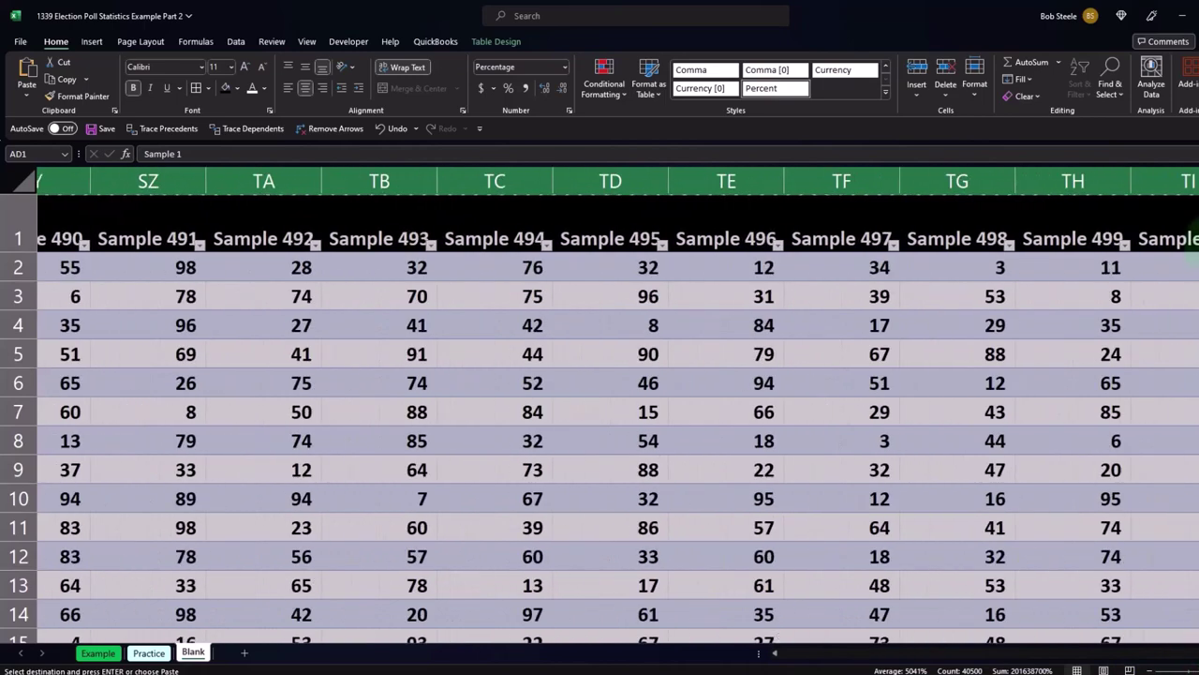
pyautogui.click(1195, 264)
pyautogui.press('Right')
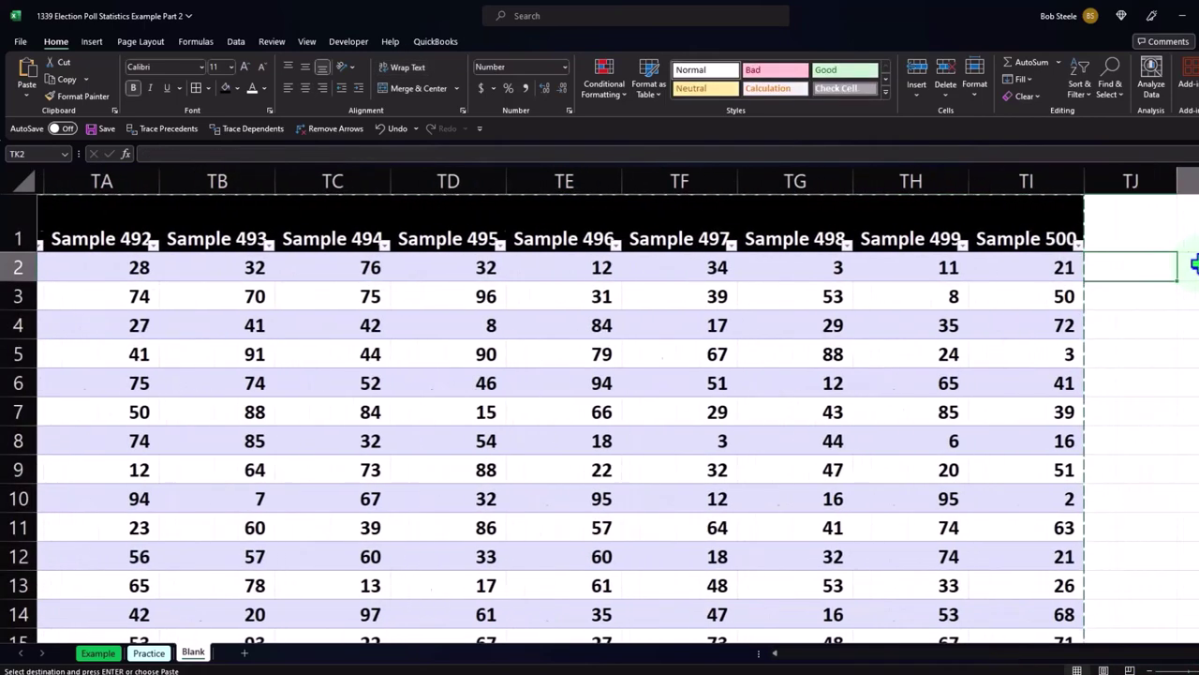
pyautogui.press('Right')
pyautogui.press('Right')
pyautogui.press('Right')
pyautogui.press('Right')
pyautogui.press('Right')
pyautogui.press('Right')
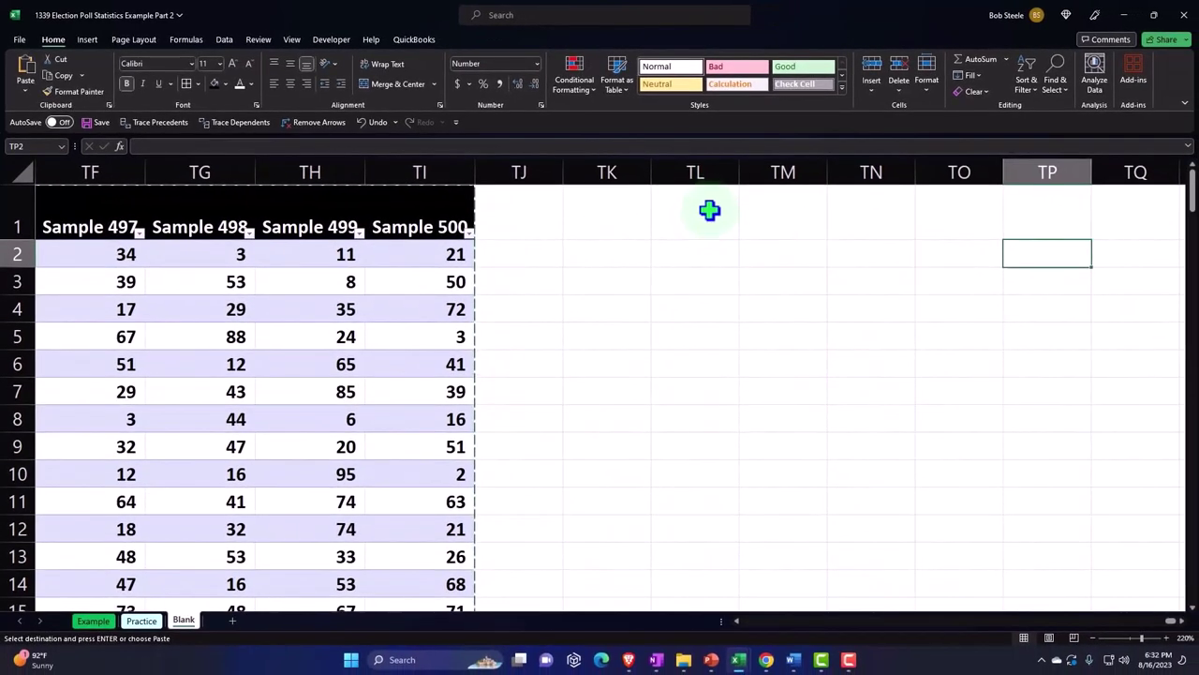
# Paste the copied samples at TL1 as values, then paste their original formatting
pyautogui.click(685, 237)
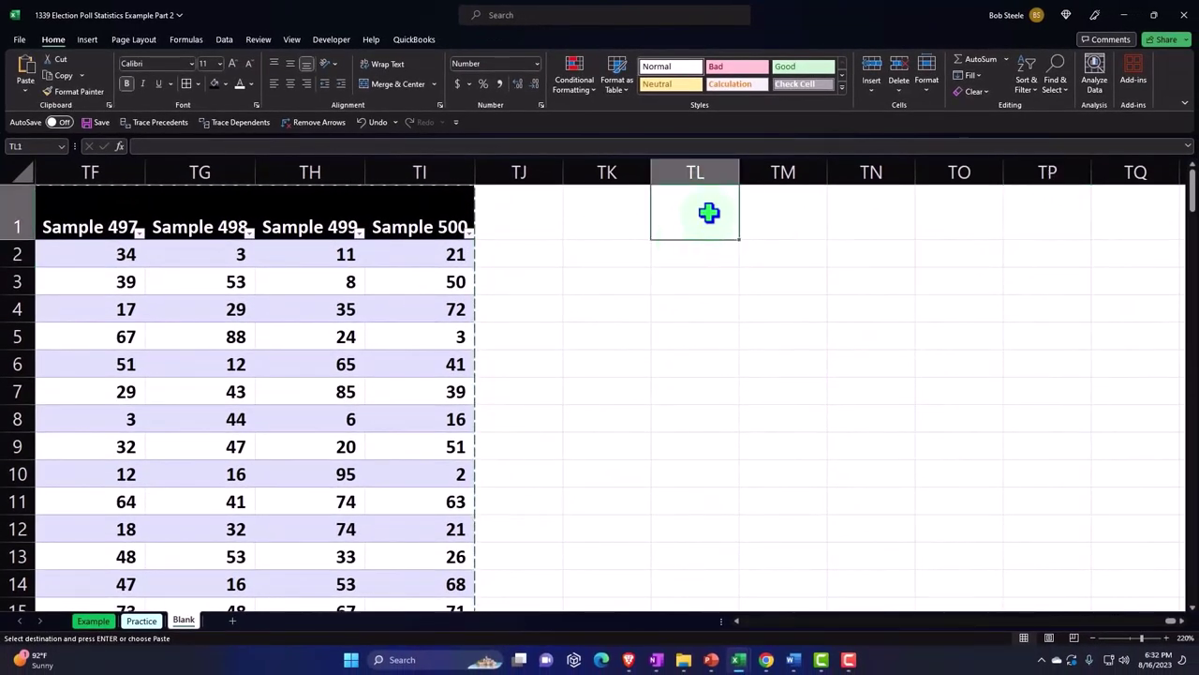
pyautogui.rightClick(709, 213)
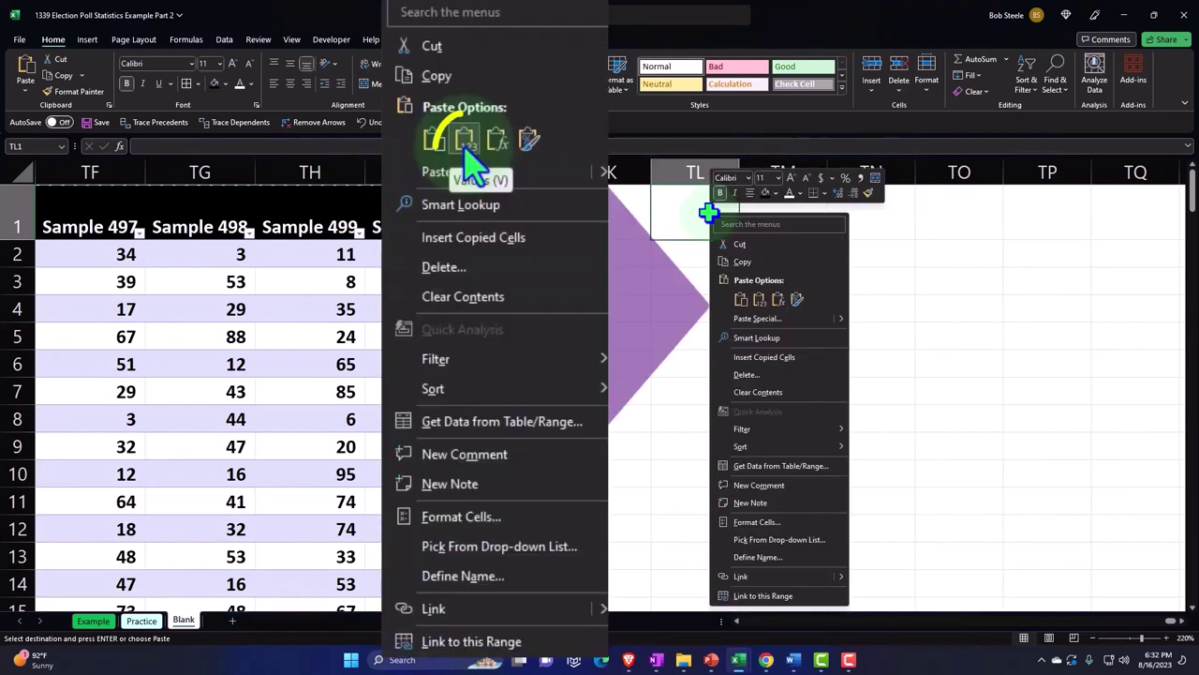
pyautogui.click(759, 301)
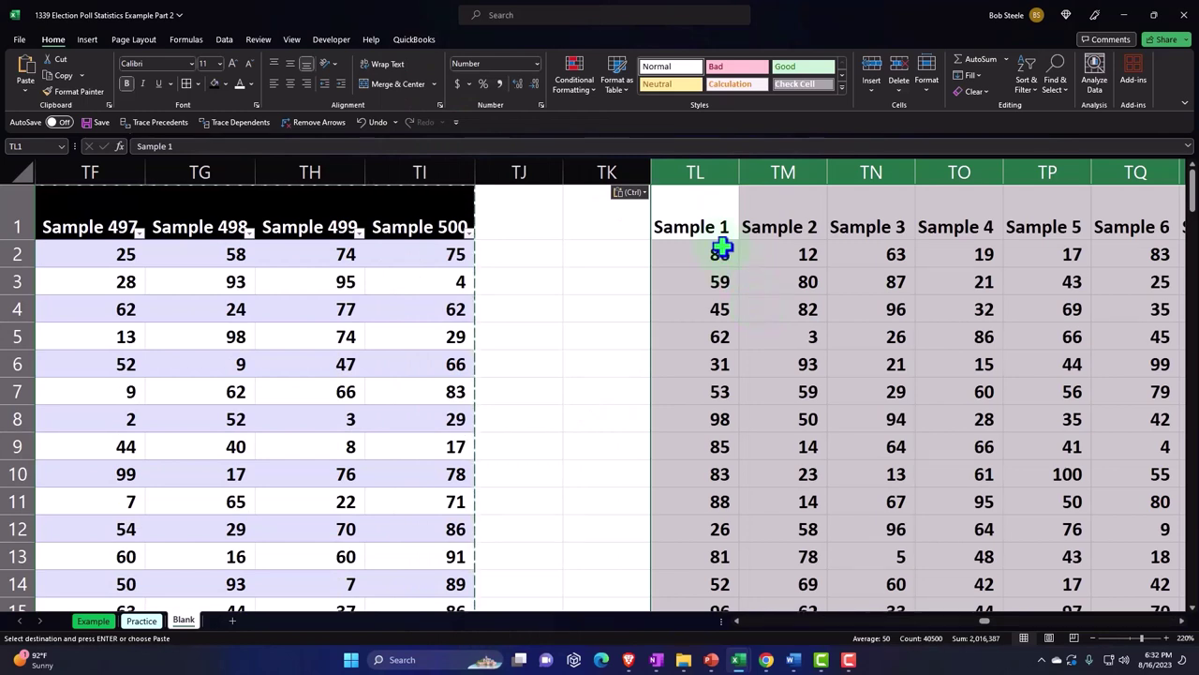
pyautogui.rightClick(704, 211)
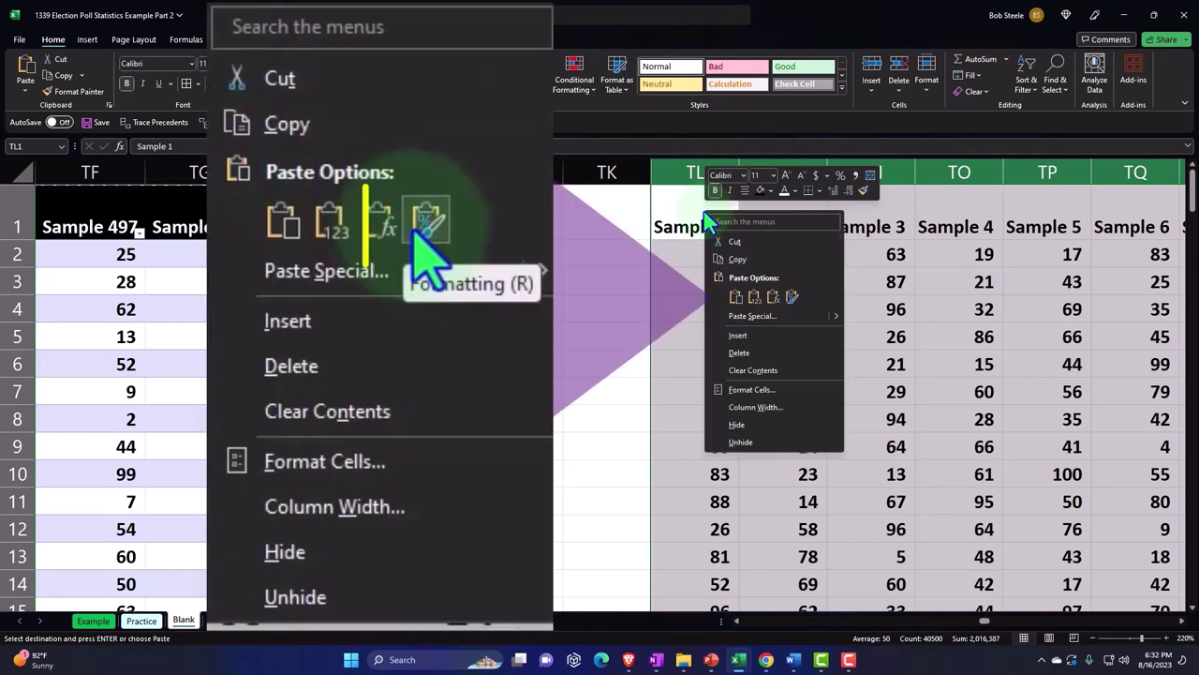
pyautogui.click(786, 300)
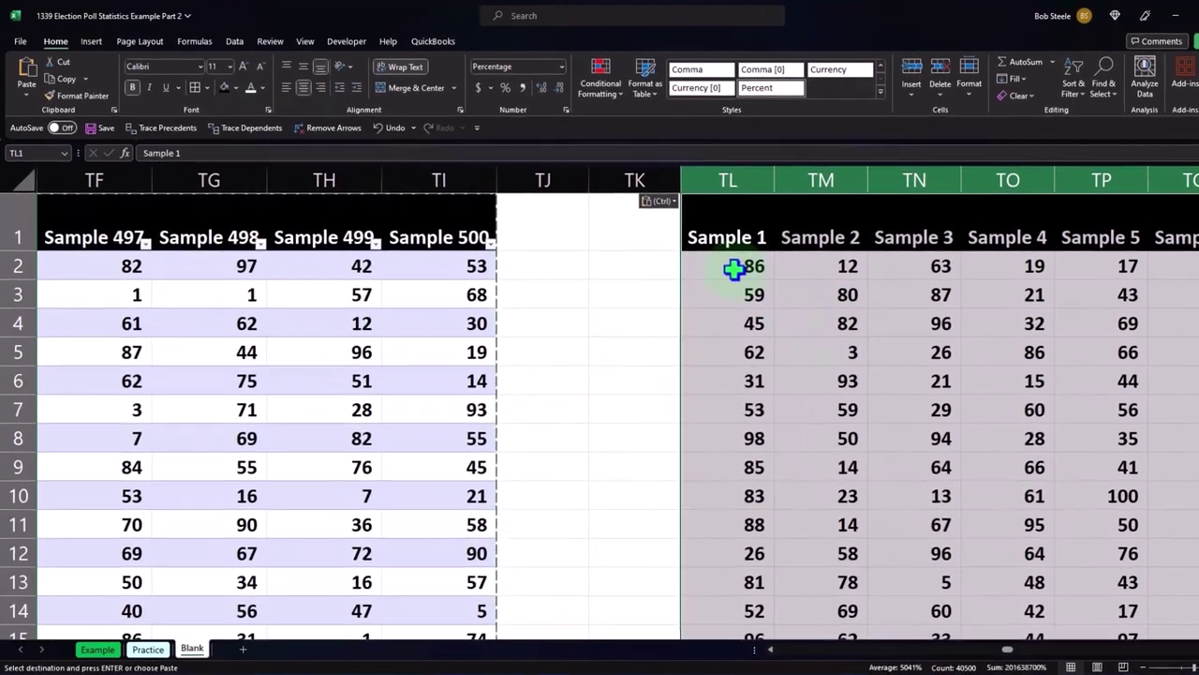
pyautogui.click(703, 256)
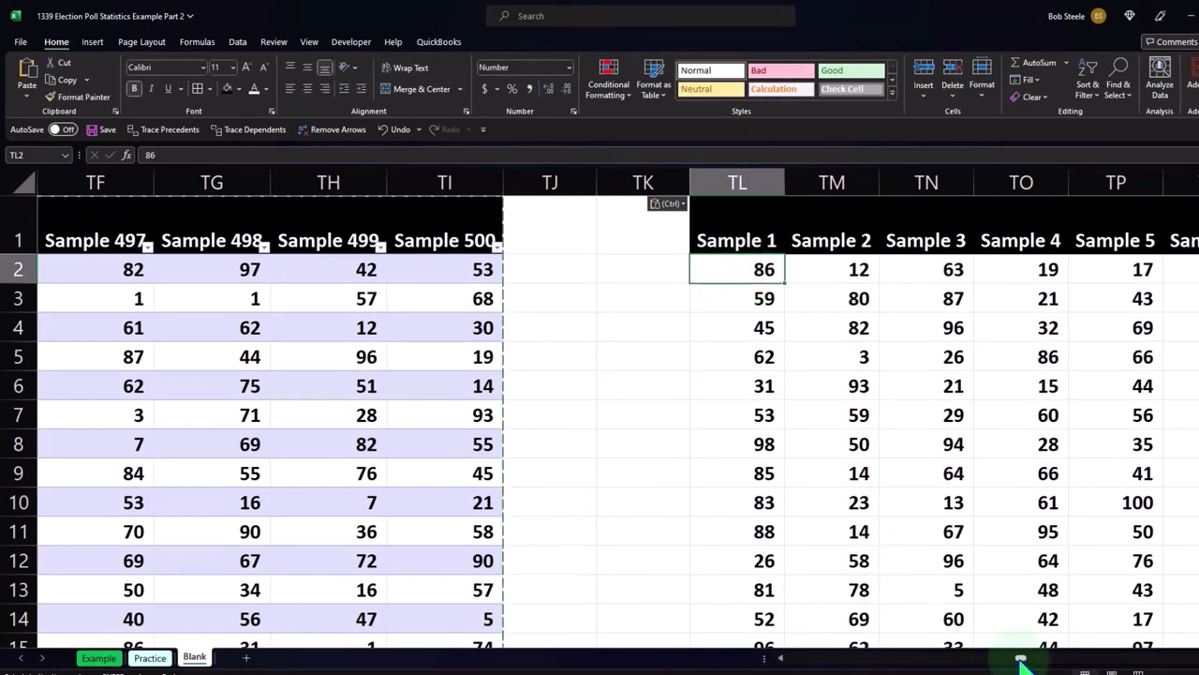
# Select the pasted block through AMQ81 and fill it with a light cyan colour
pyautogui.moveTo(1021, 662)
pyautogui.mouseDown()
pyautogui.moveTo(1096, 637)
pyautogui.moveTo(1161, 637)
pyautogui.mouseUp()
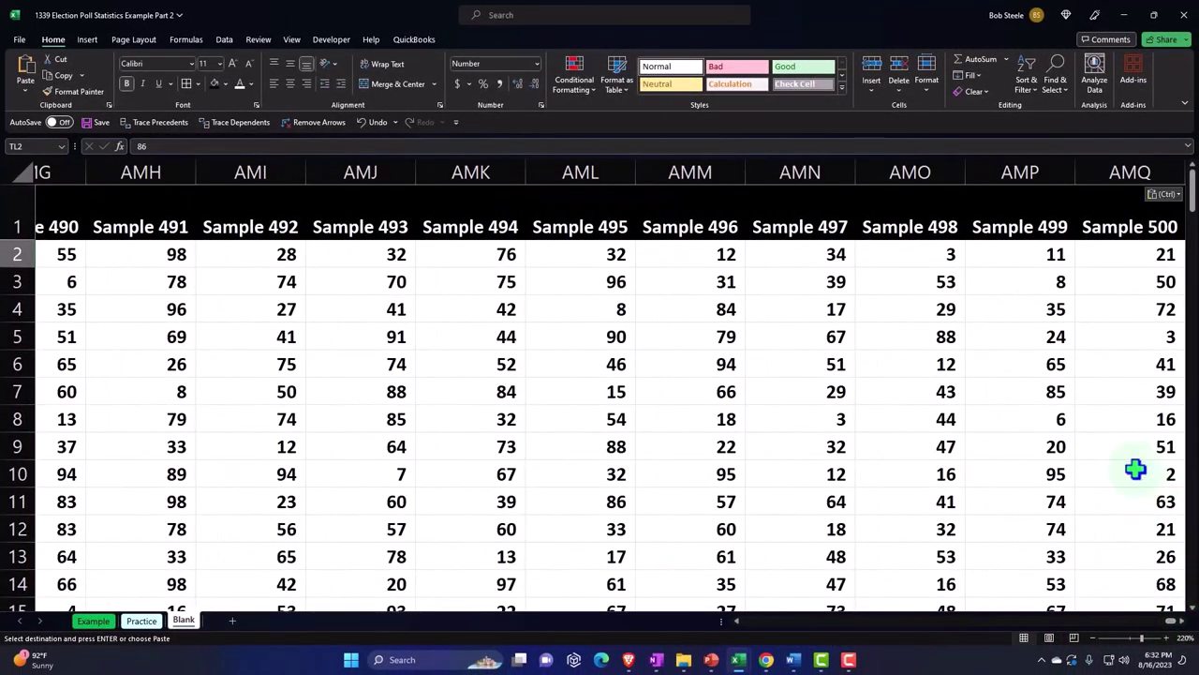
pyautogui.scroll(-10, 1136, 470)
pyautogui.scroll(-13, 1136, 471)
pyautogui.scroll(-6, 1136, 470)
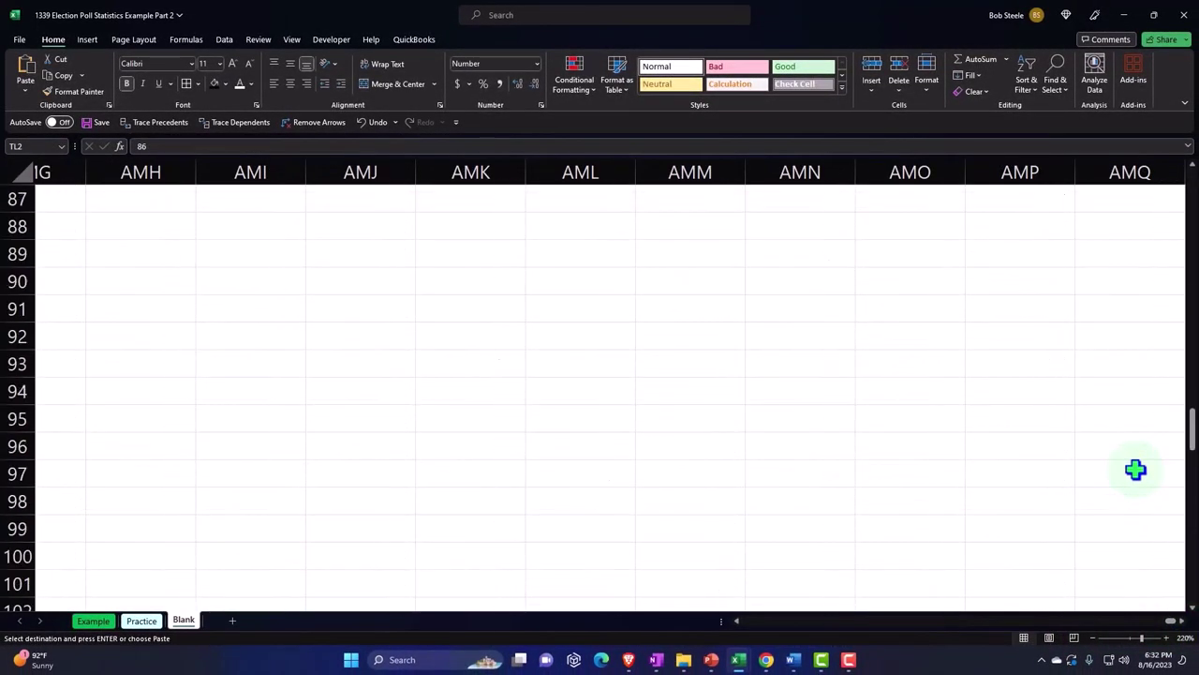
pyautogui.scroll(4, 1135, 471)
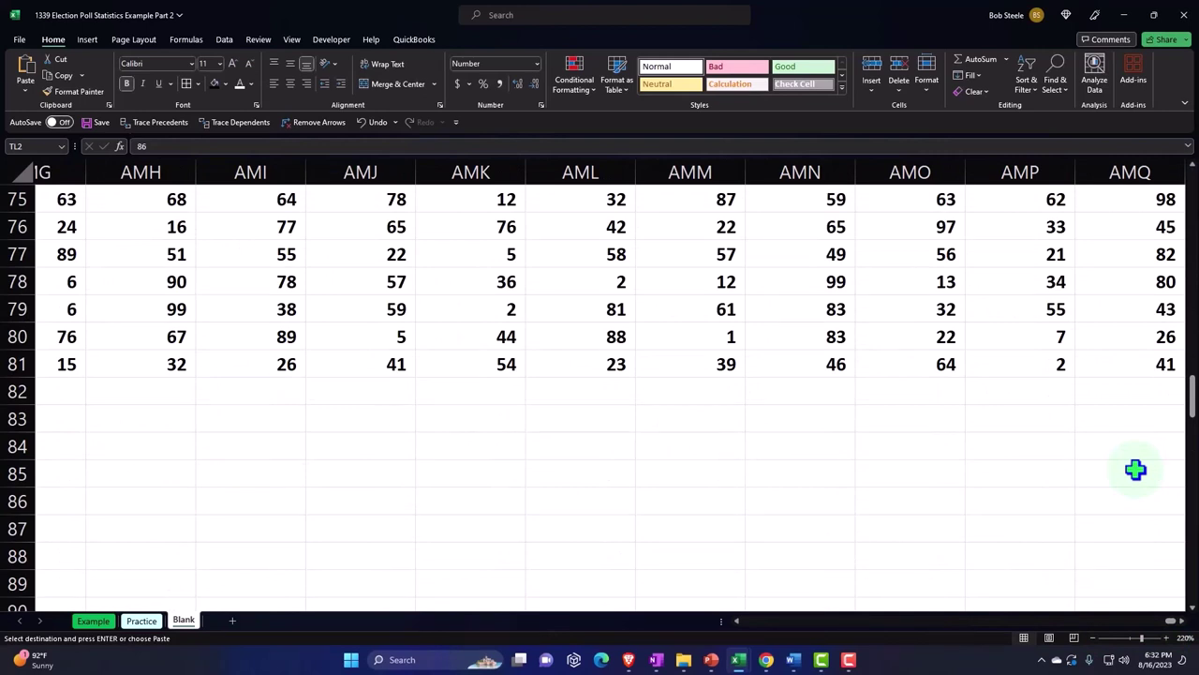
pyautogui.keyDown('shift'); pyautogui.click(1152, 367); pyautogui.keyUp('shift')
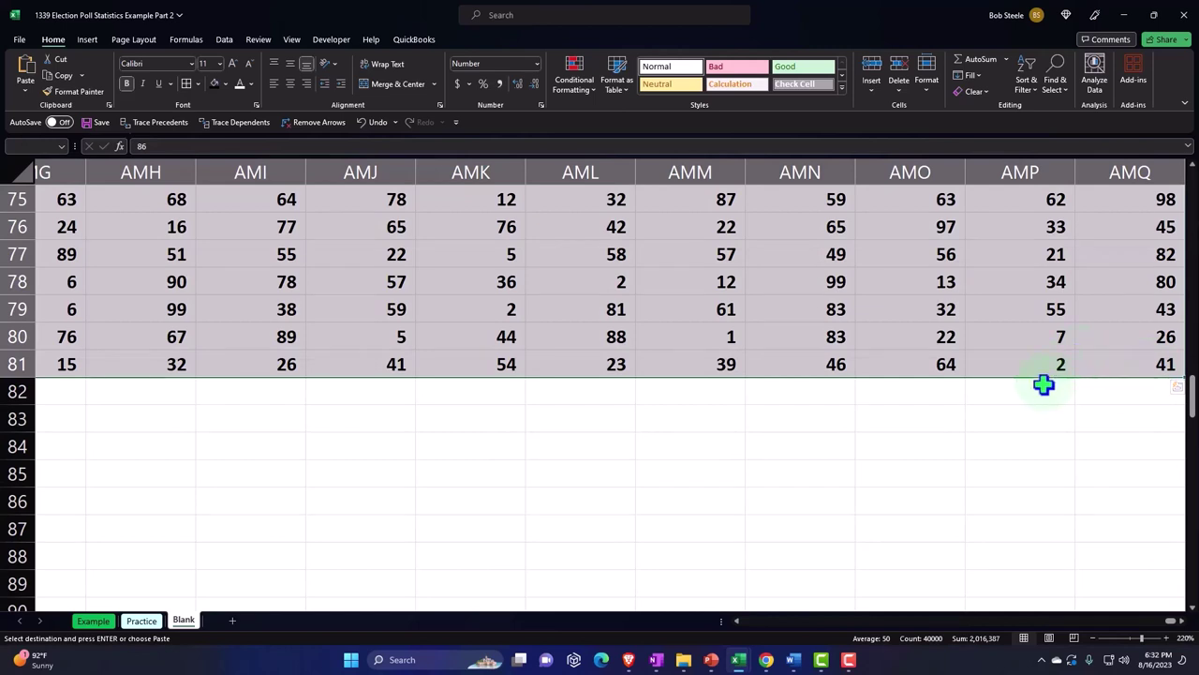
pyautogui.scroll(2, 1044, 384)
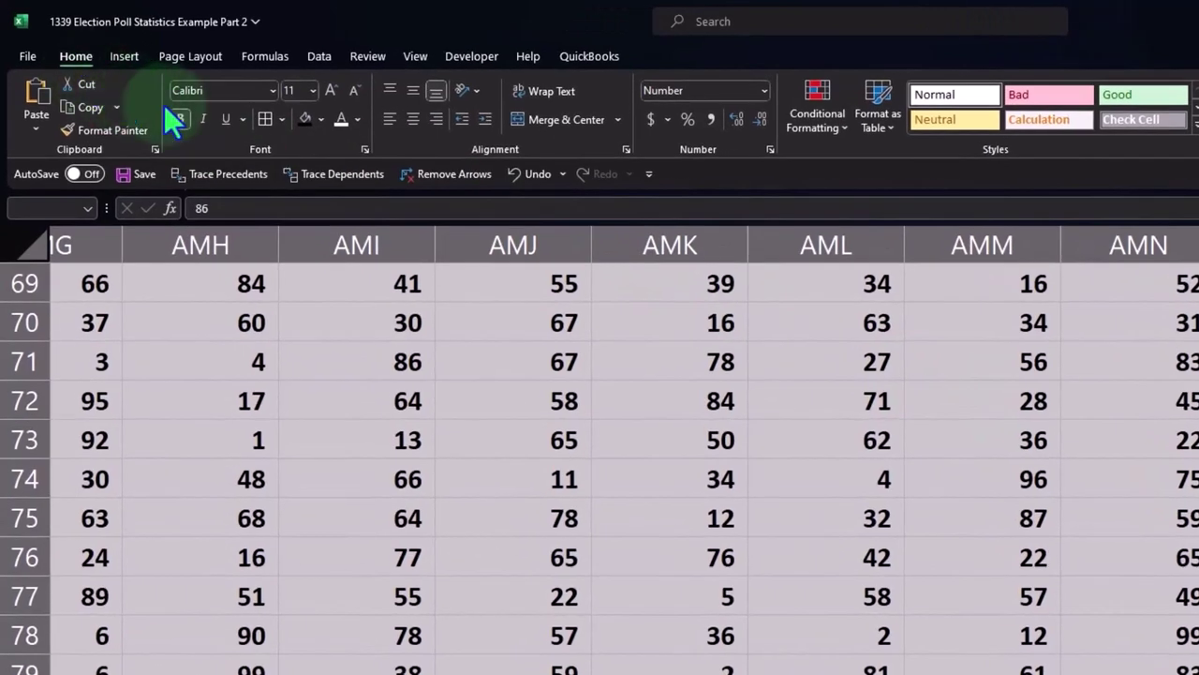
pyautogui.click(320, 118)
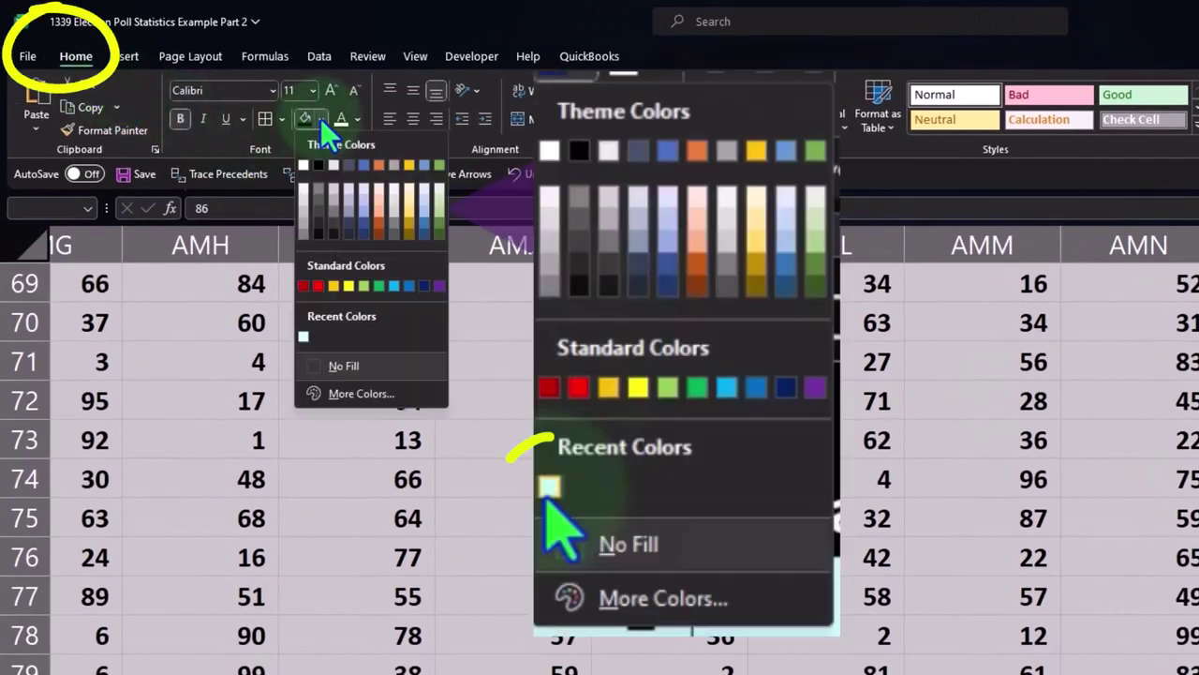
pyautogui.click(325, 392)
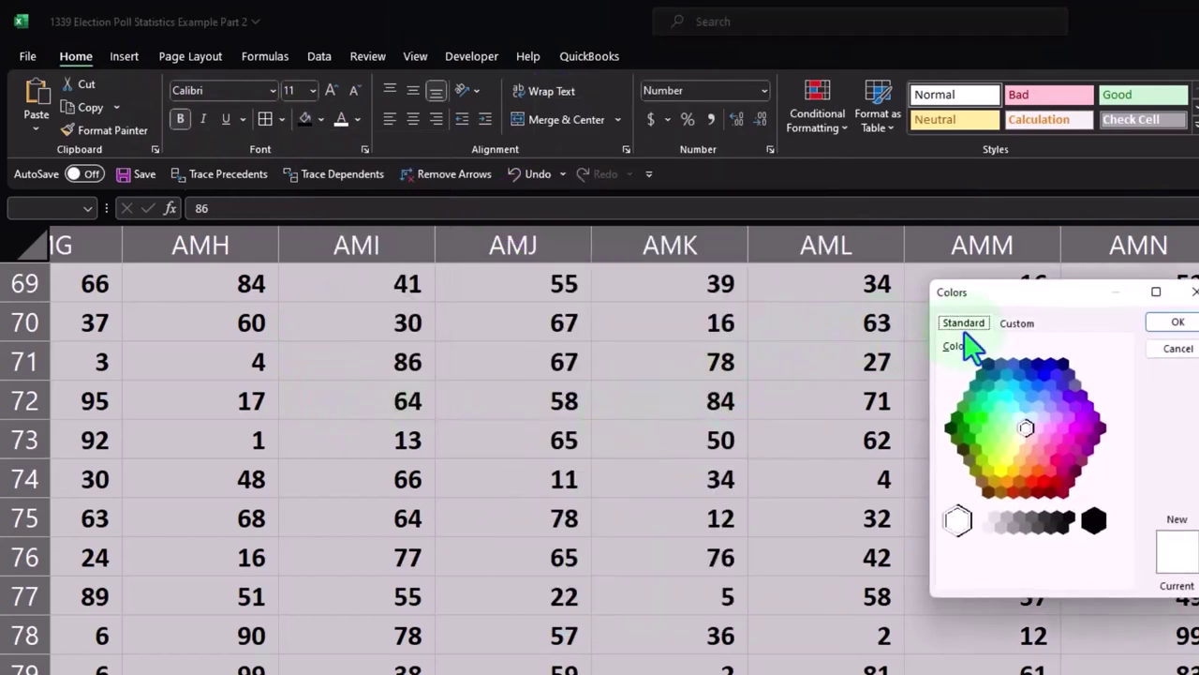
pyautogui.click(1020, 417)
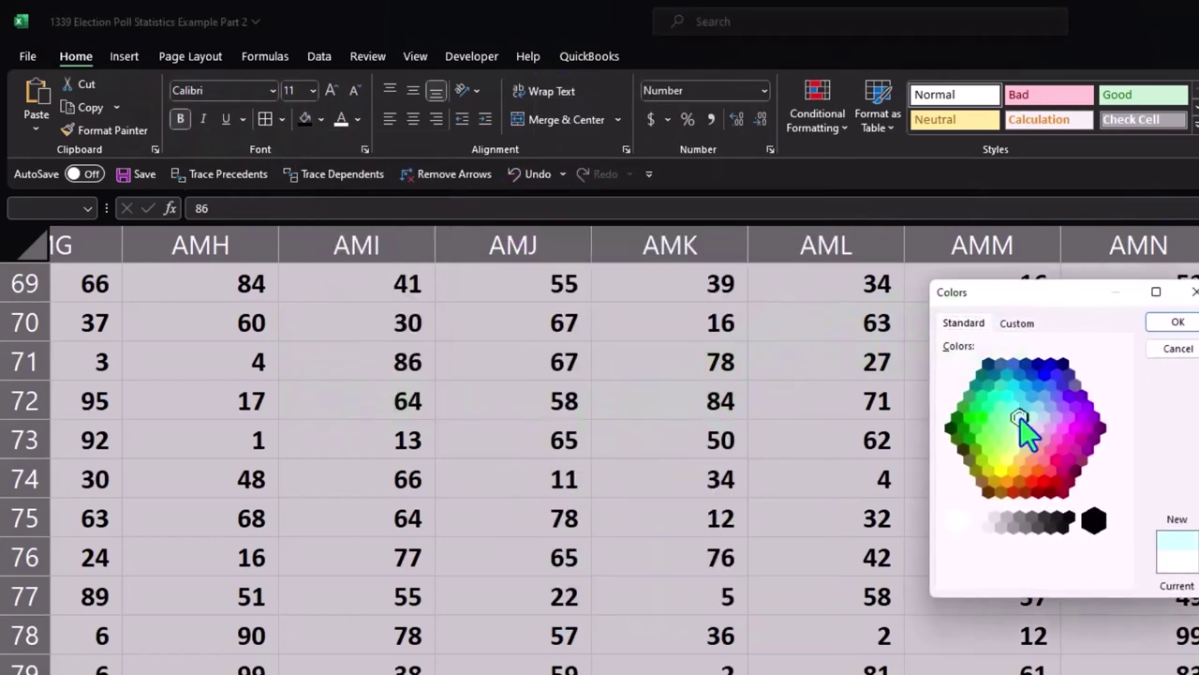
pyautogui.click(1173, 323)
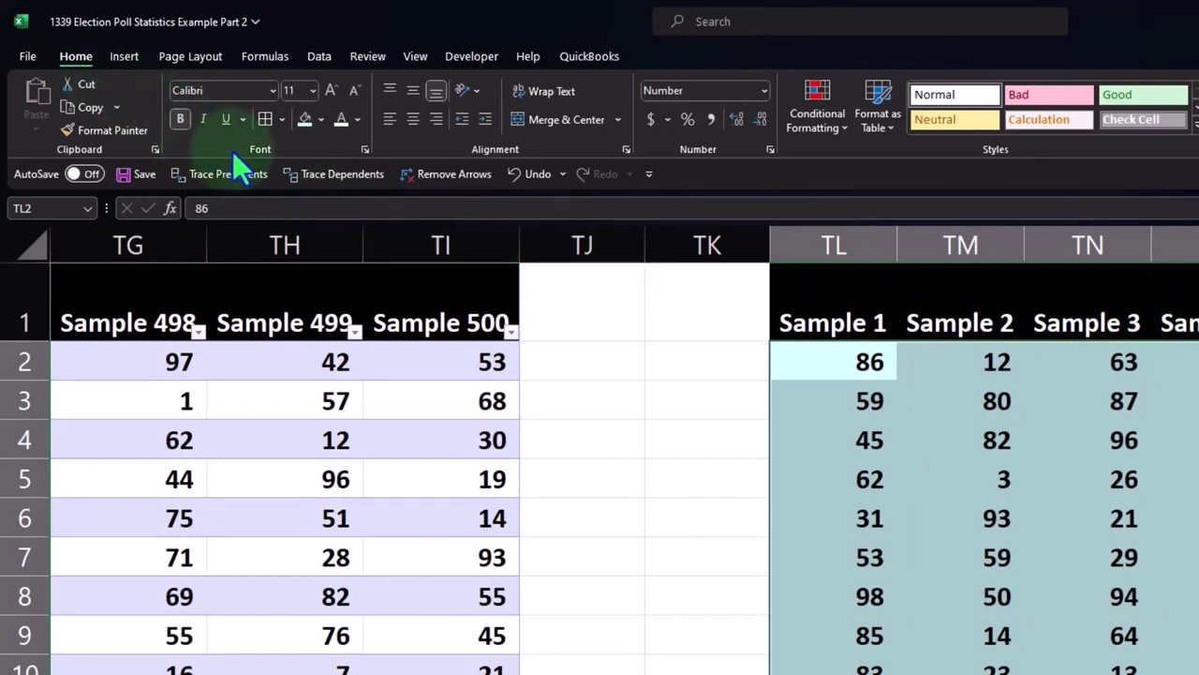
# Apply All Borders to every cell of the pasted block
pyautogui.click(281, 114)
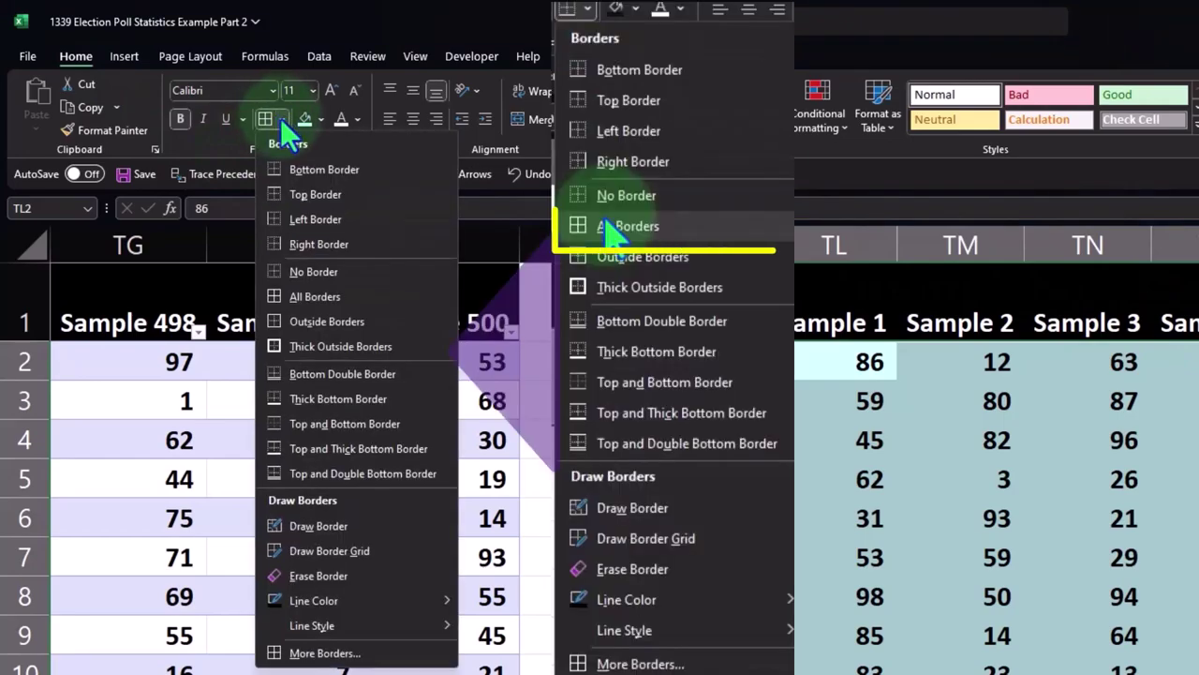
pyautogui.click(324, 295)
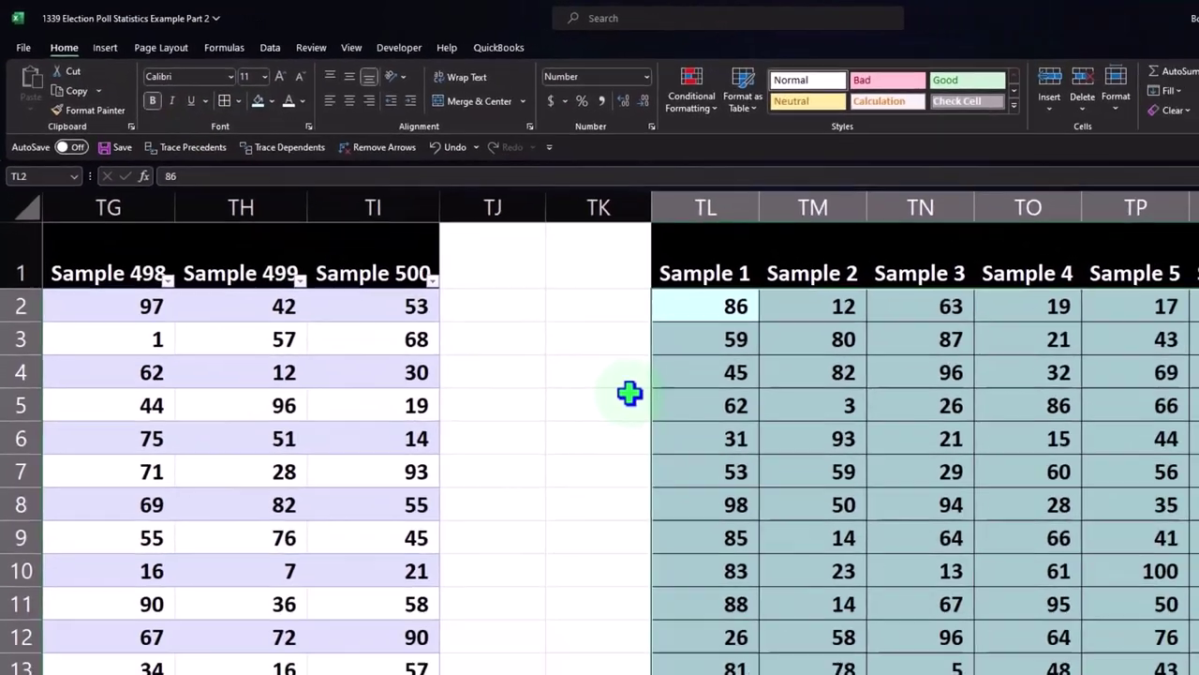
pyautogui.click(514, 329)
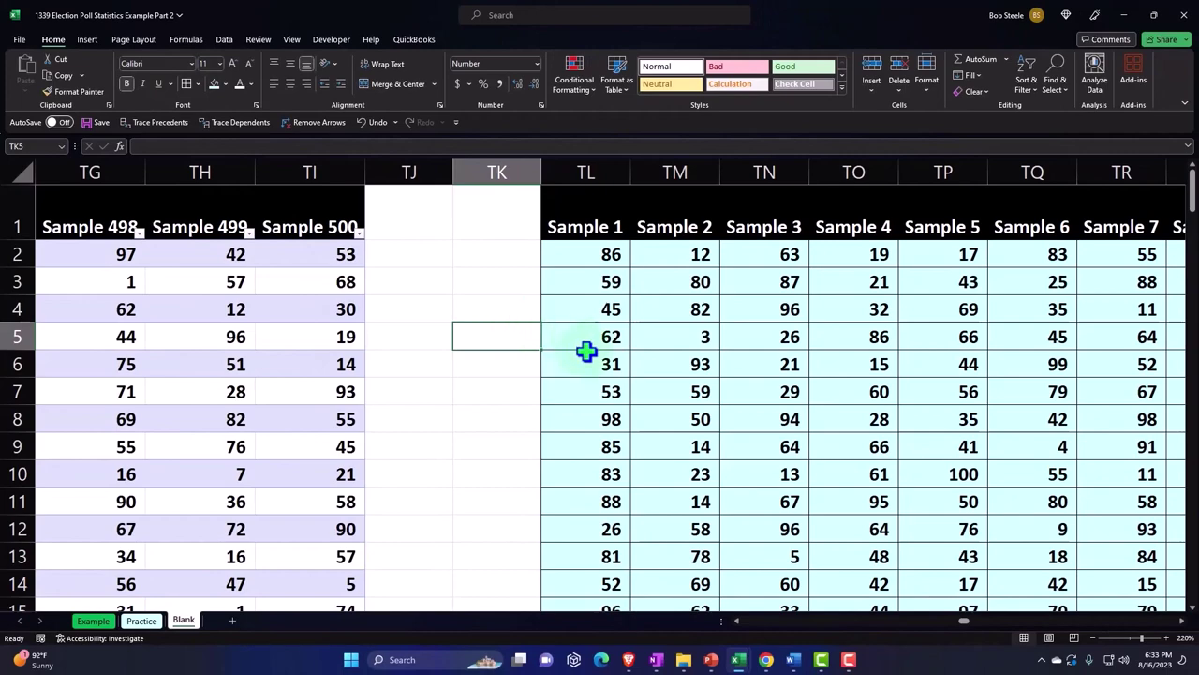
# Enter the label 'For A' in TK82 below the block and select TL82 beside it
pyautogui.scroll(-1, 586, 351)
pyautogui.scroll(-1, 571, 356)
pyautogui.scroll(-5, 553, 365)
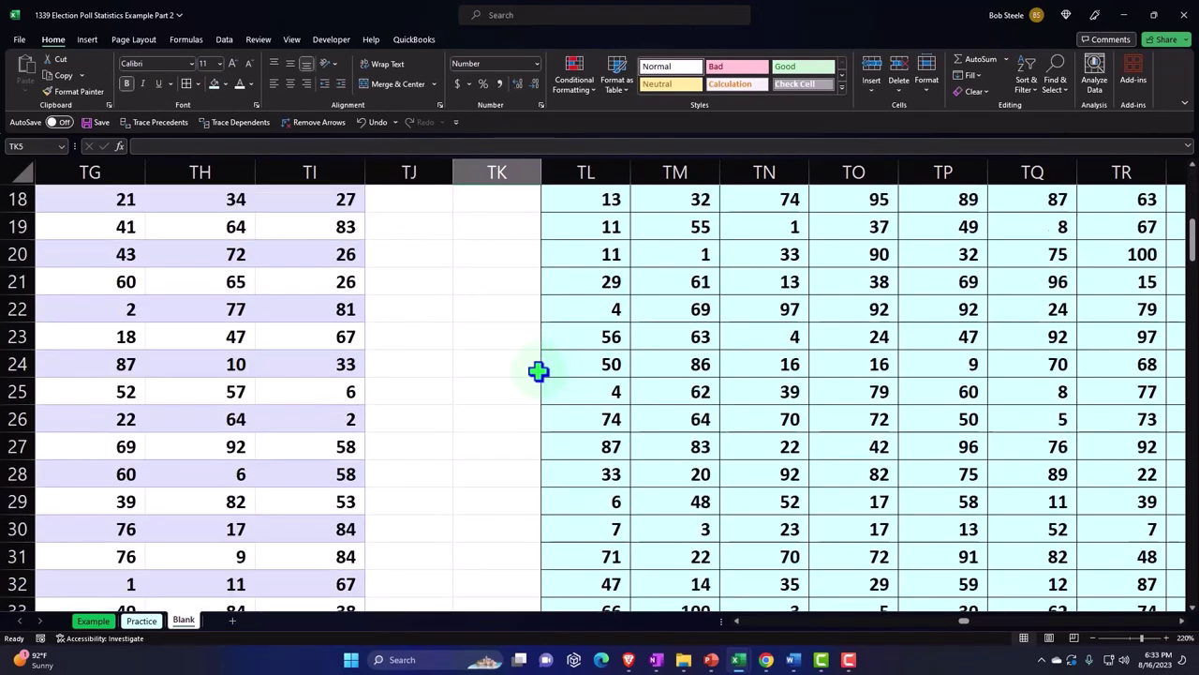
pyautogui.scroll(-11, 538, 370)
pyautogui.scroll(-9, 538, 370)
pyautogui.scroll(1, 538, 370)
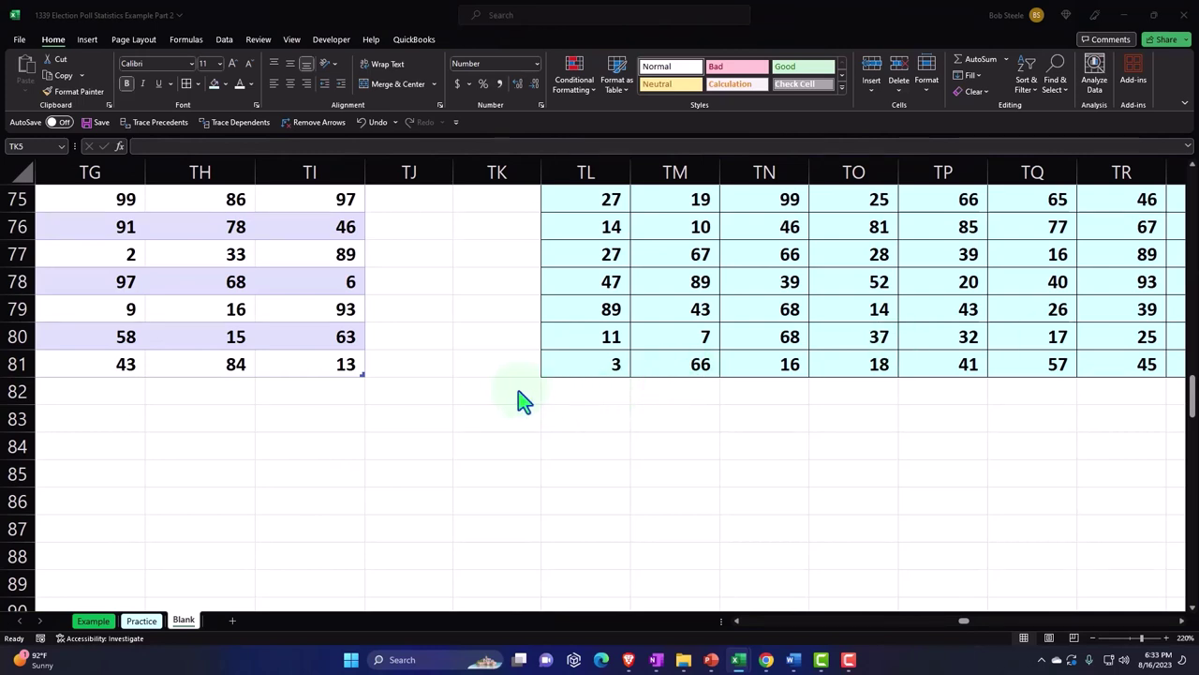
pyautogui.click(494, 392)
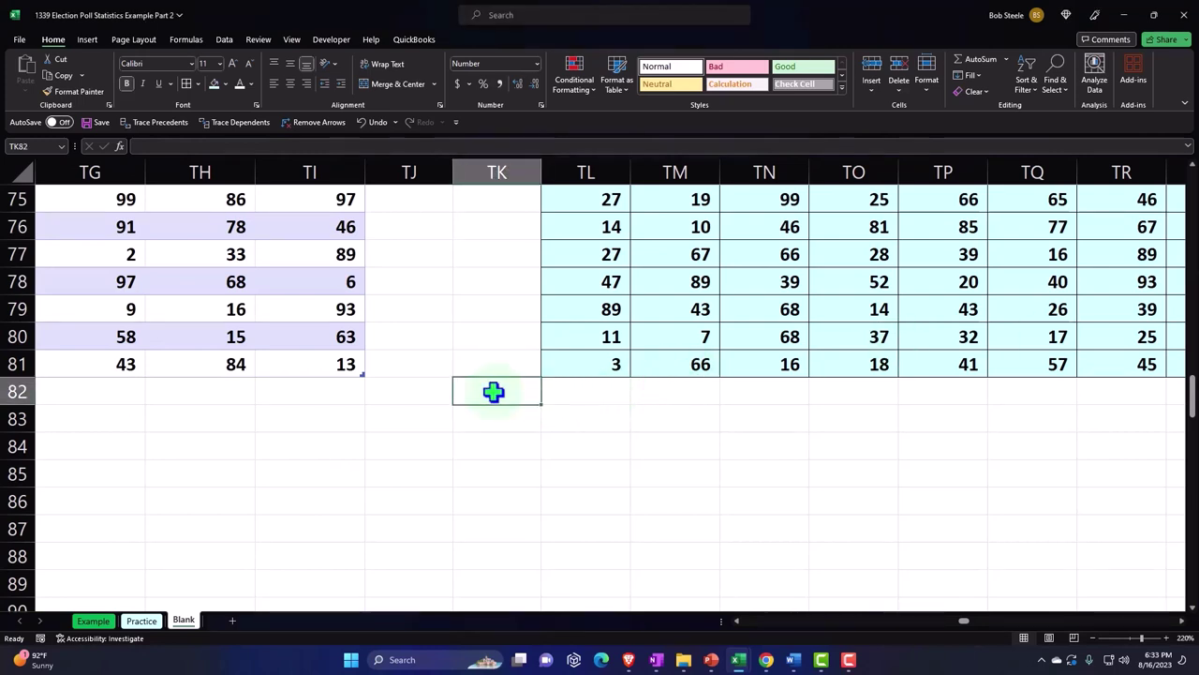
pyautogui.write('For')
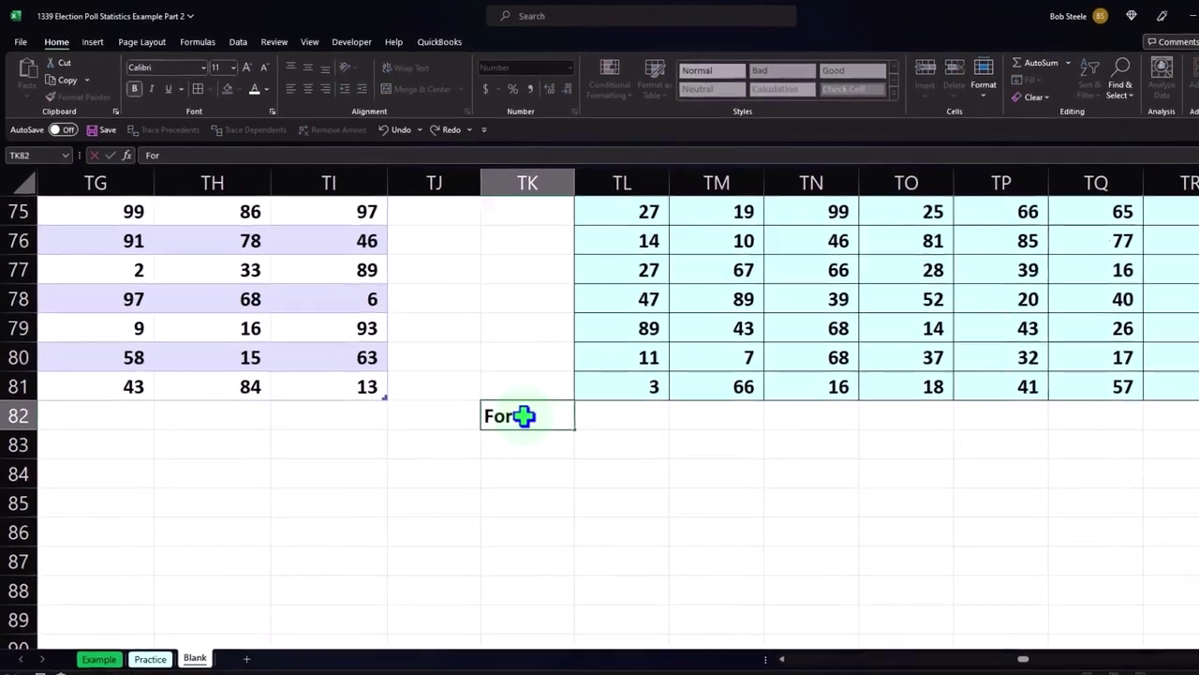
pyautogui.write(' A')
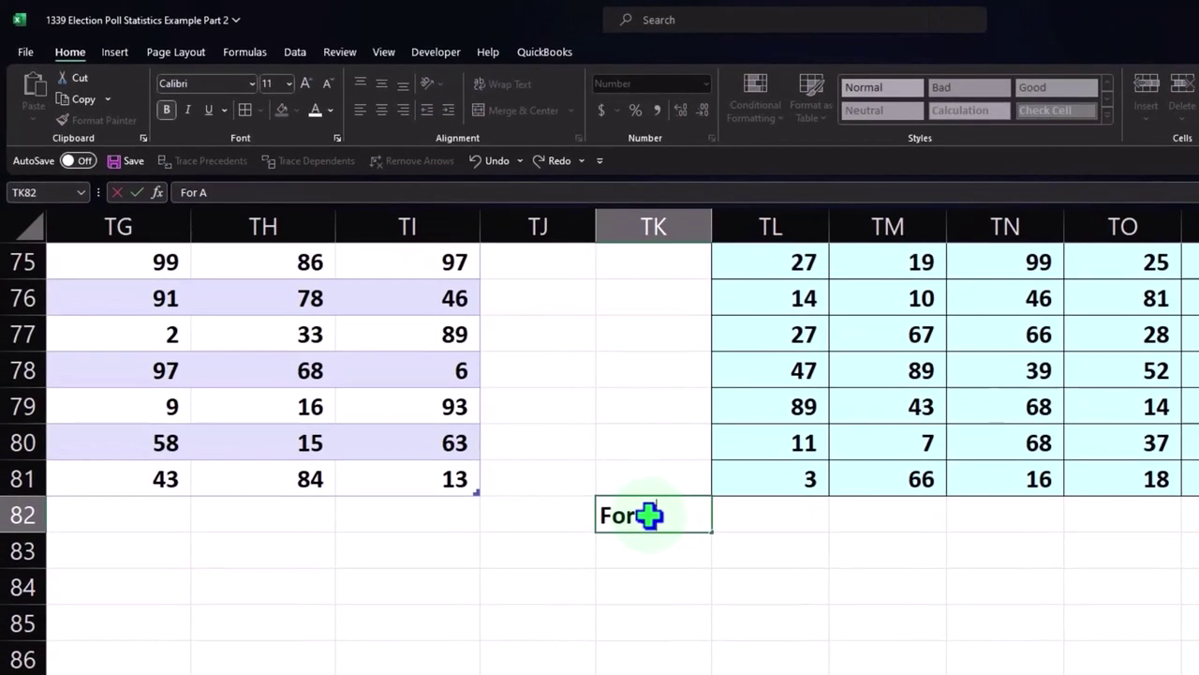
pyautogui.press('Return')
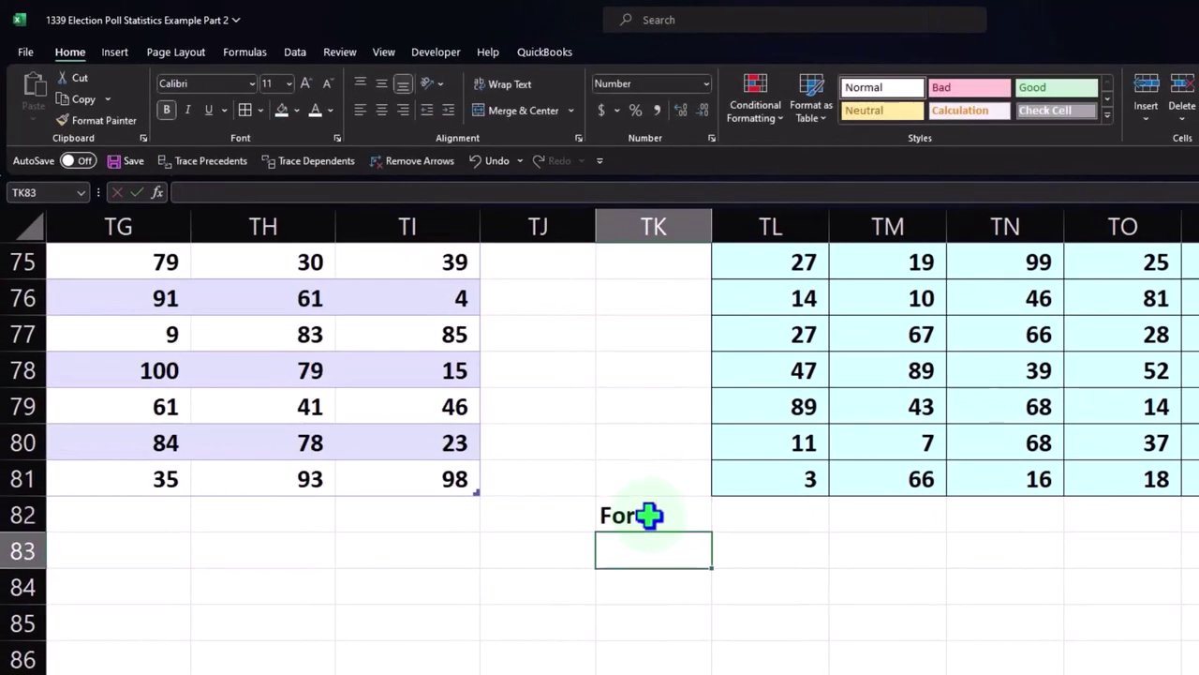
pyautogui.press('Up')
pyautogui.press('Right')
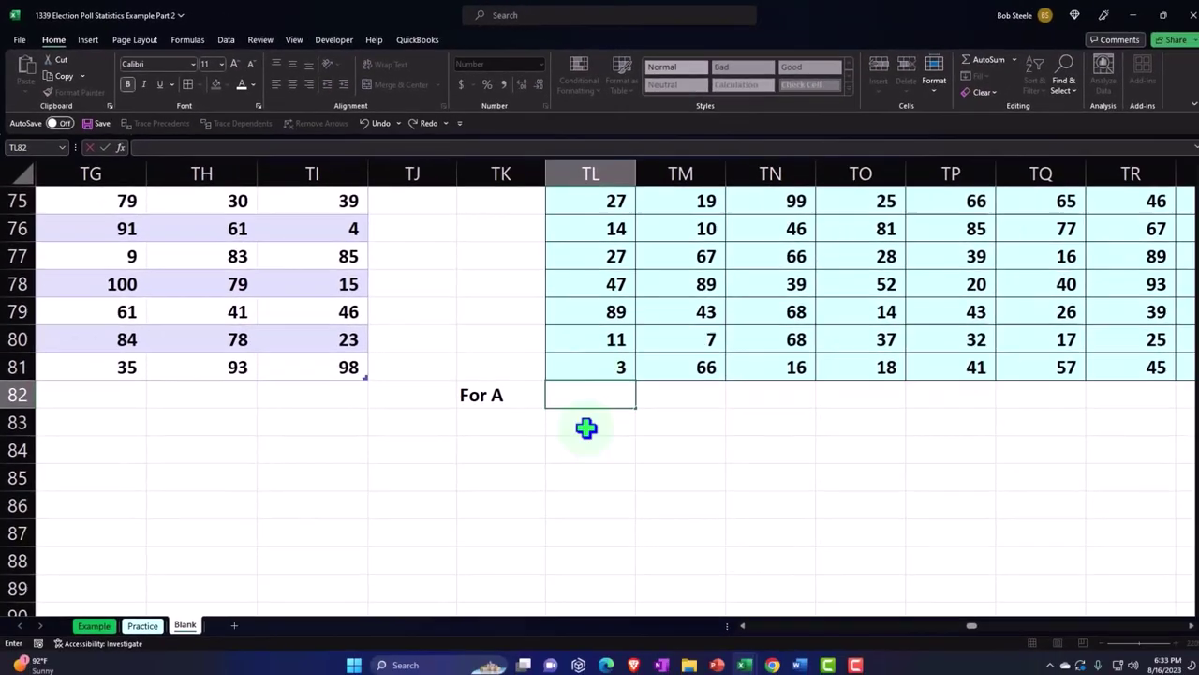
pyautogui.click(586, 429)
# In TL82, start a COUNTIF over the Sample 1 range TL2:TL81
pyautogui.click(560, 388)
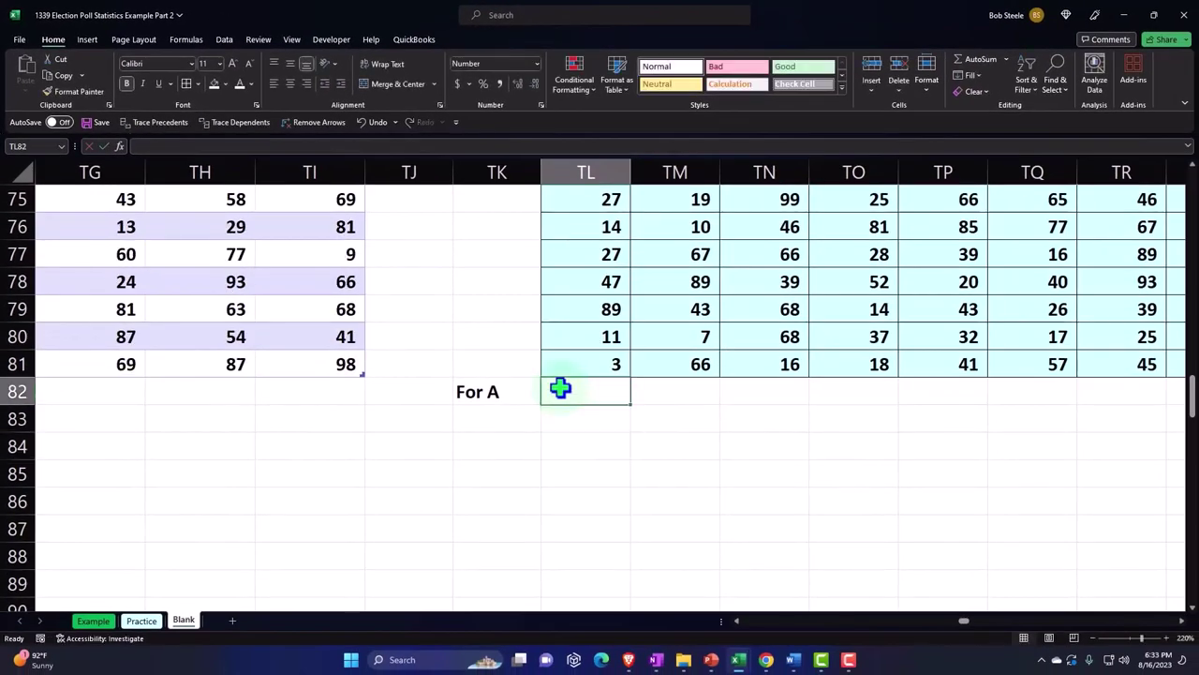
pyautogui.write('=')
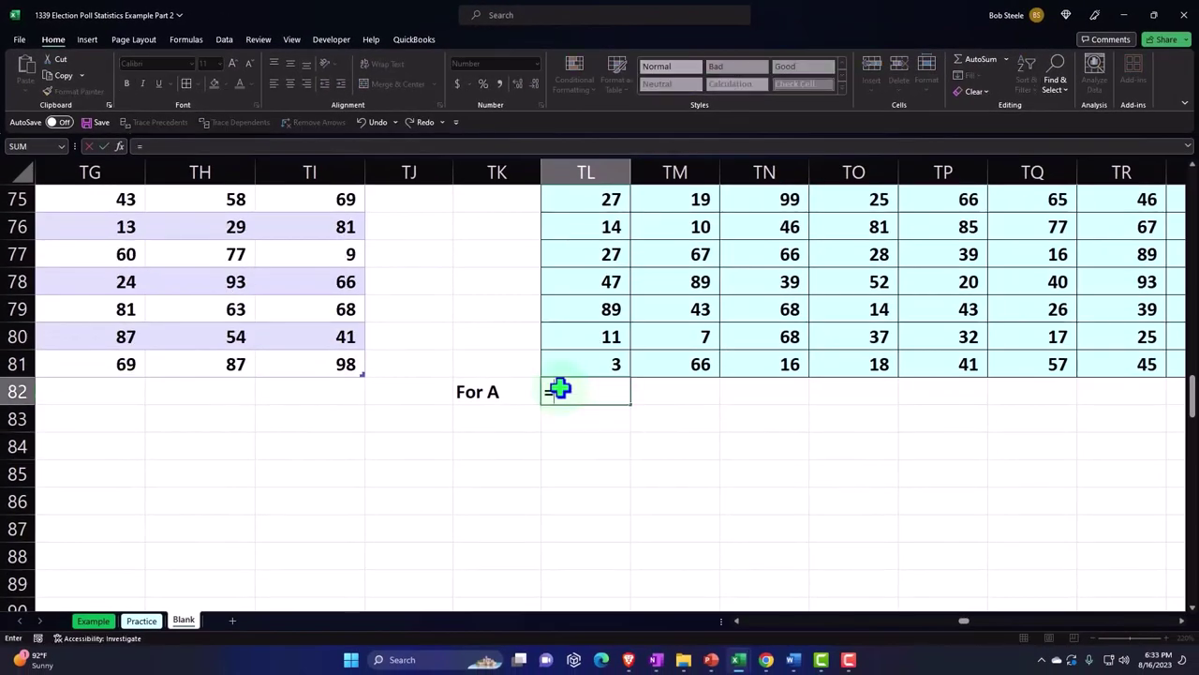
pyautogui.write('count')
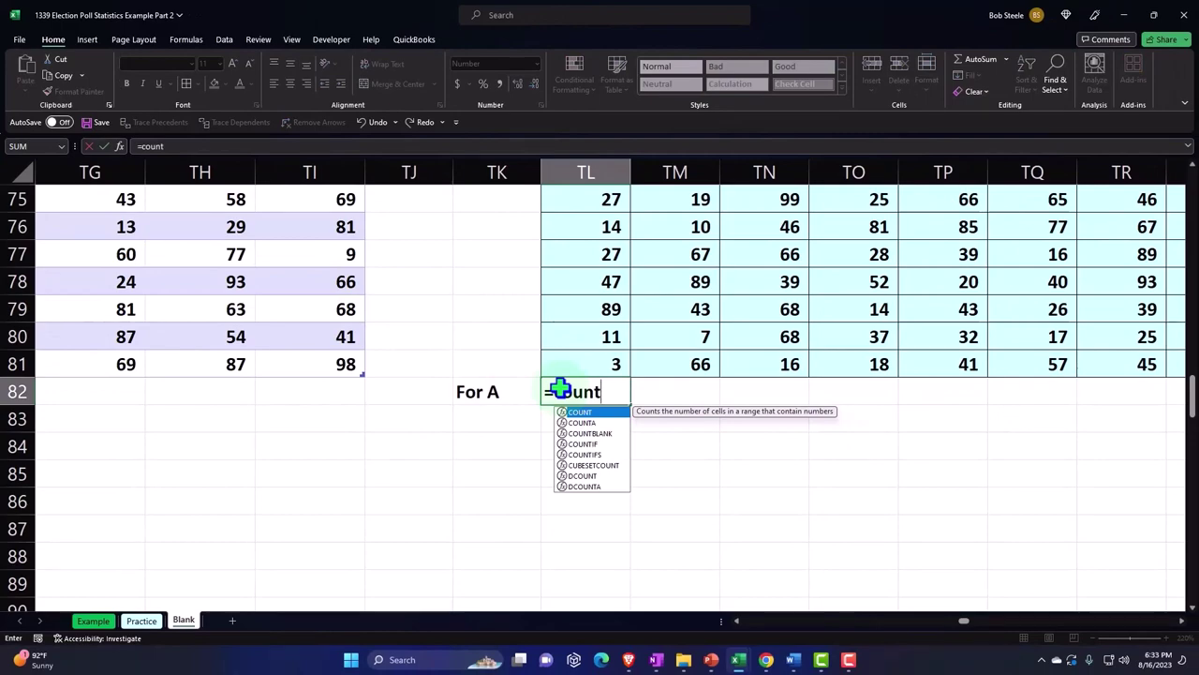
pyautogui.write('(')
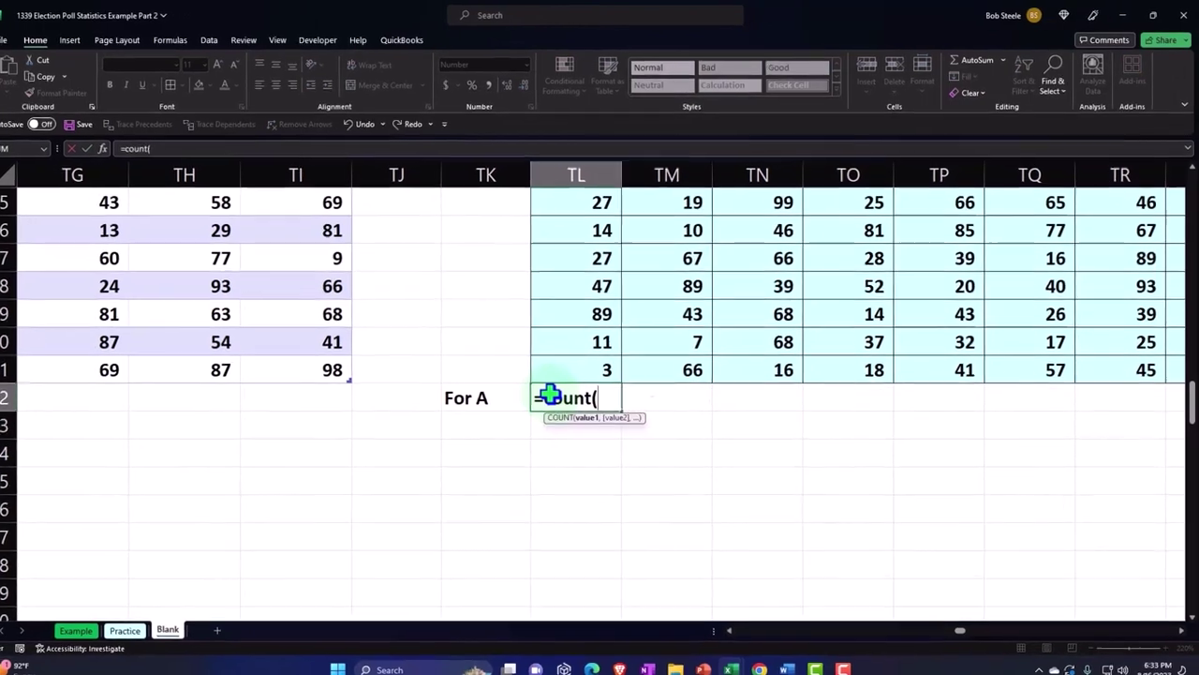
pyautogui.press('Up')
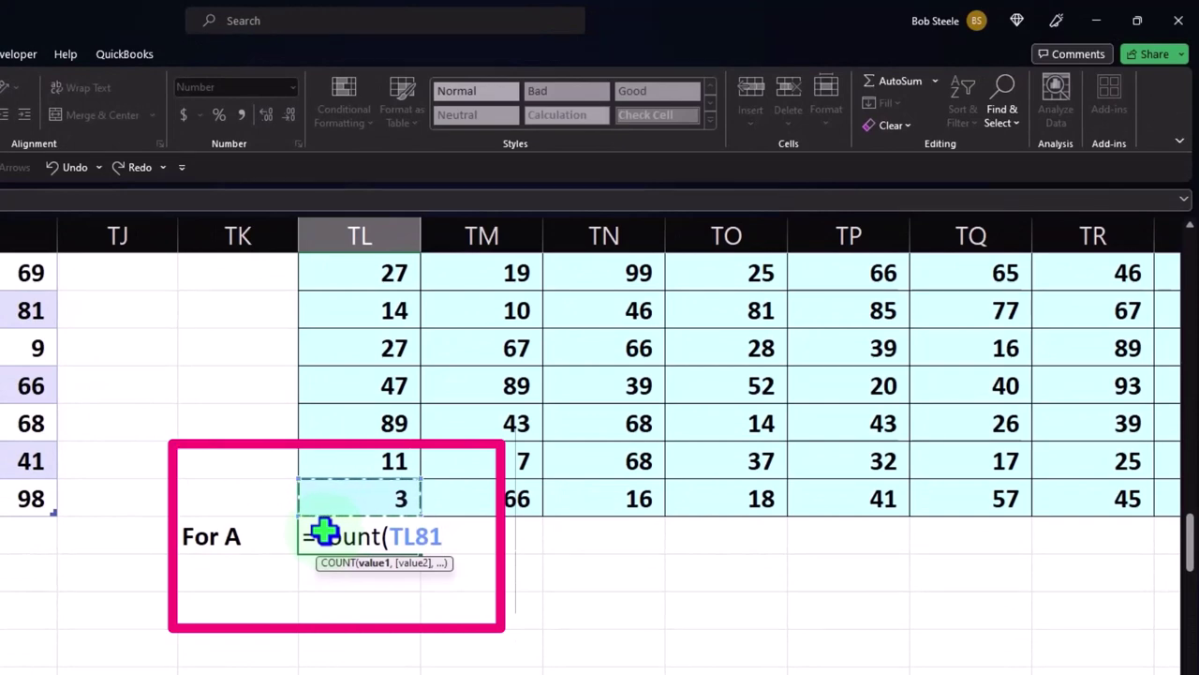
pyautogui.press('BackSpace')
pyautogui.press('BackSpace')
pyautogui.press('BackSpace')
pyautogui.press('BackSpace')
pyautogui.press('BackSpace')
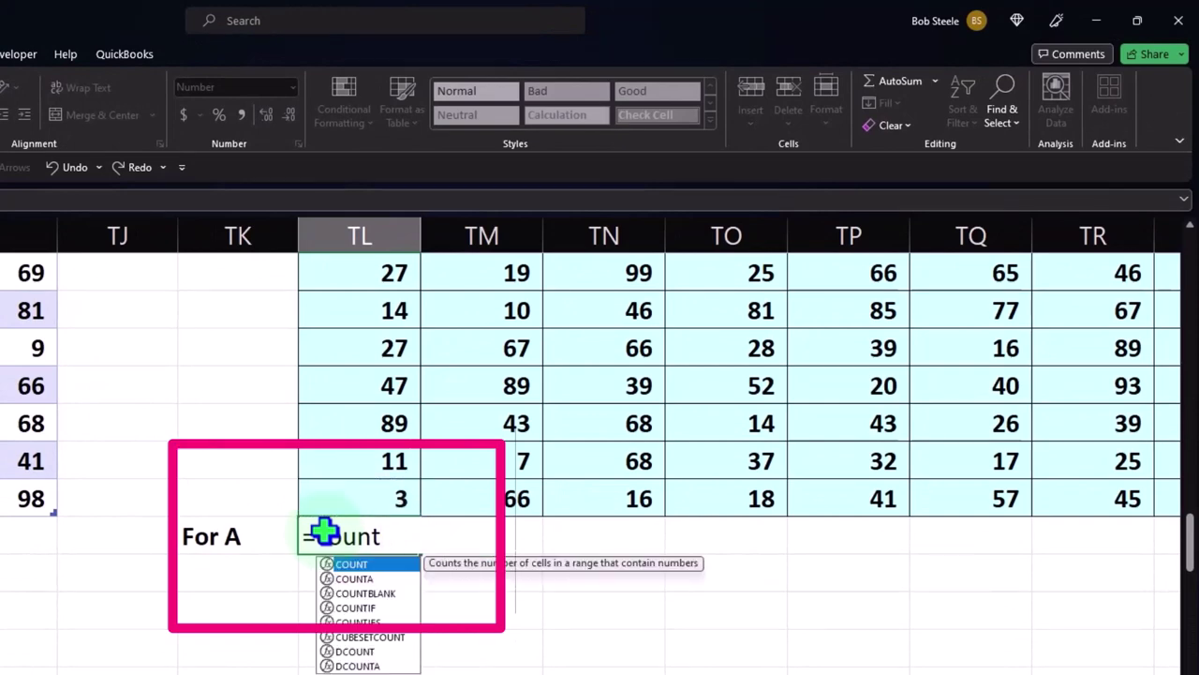
pyautogui.write('if')
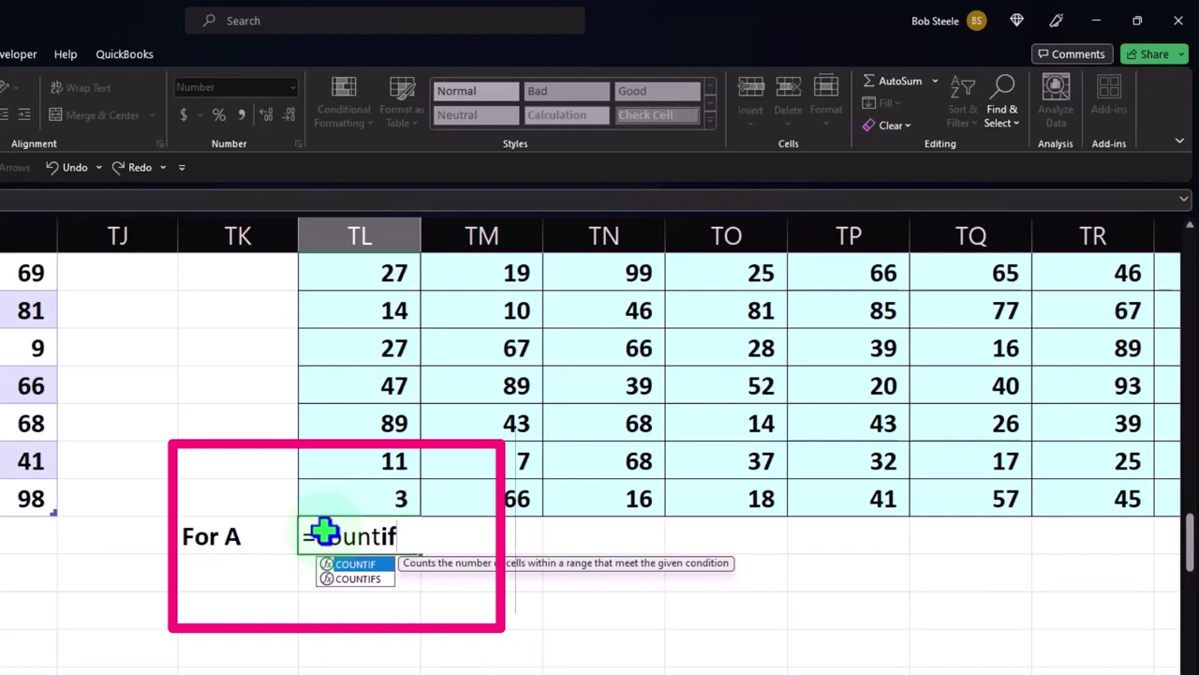
pyautogui.write('(')
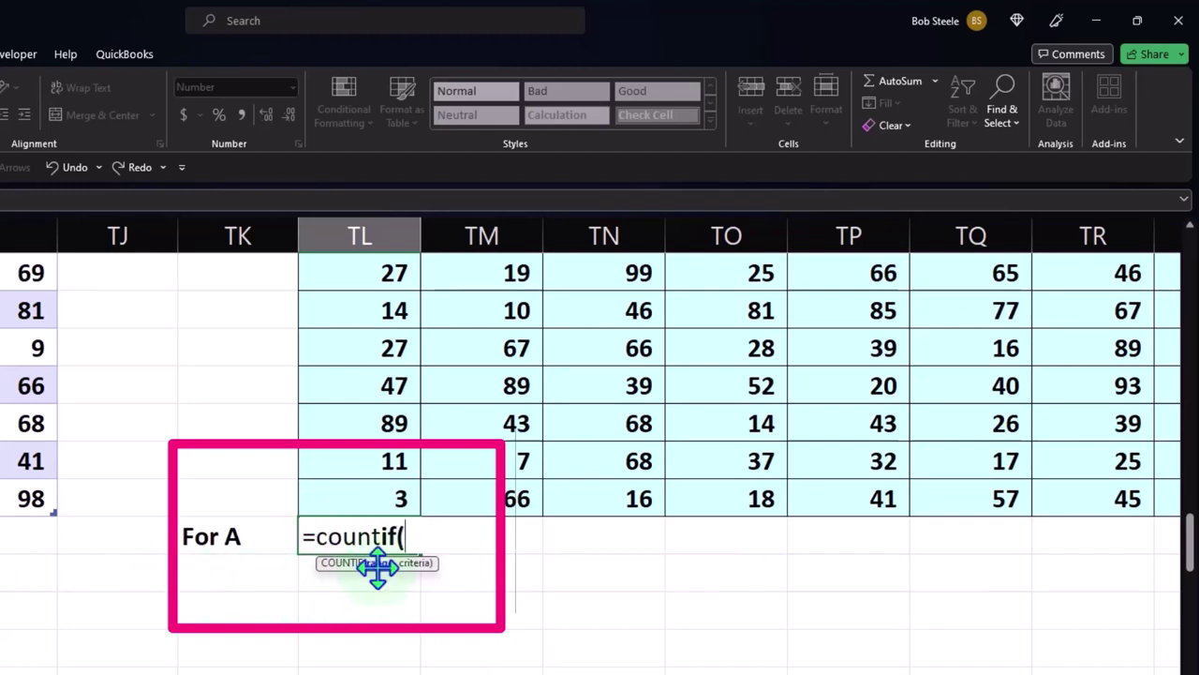
pyautogui.press('Up')
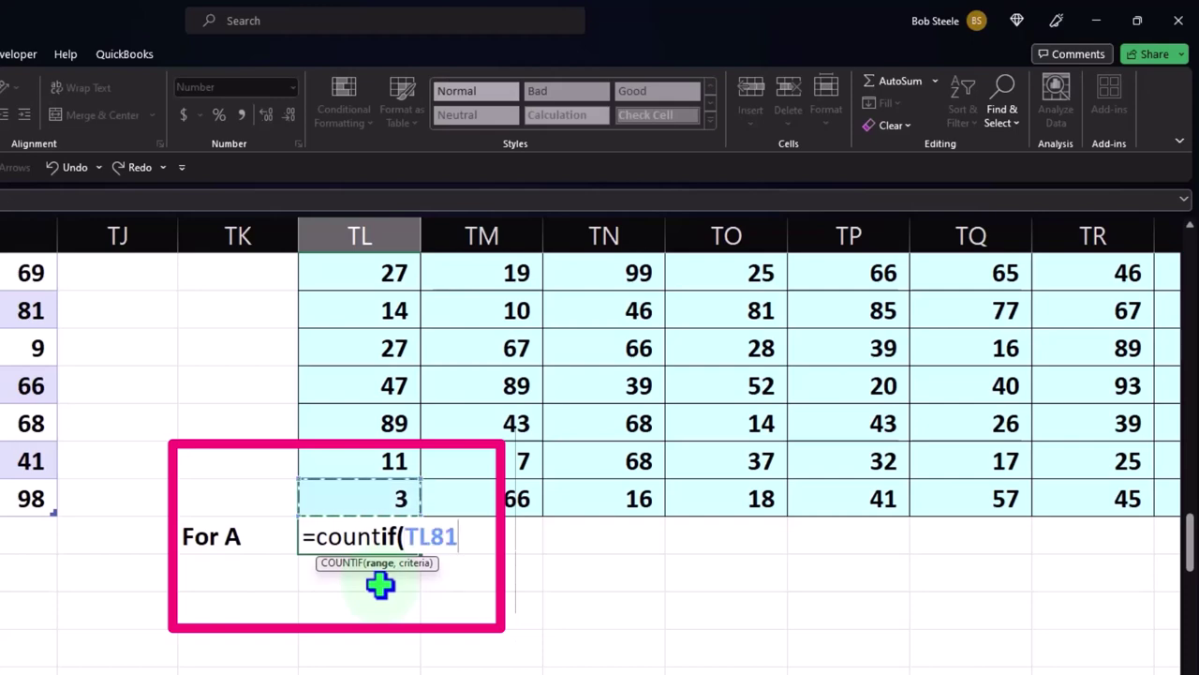
pyautogui.hotkey('ctrl', 'shift', 'Up')
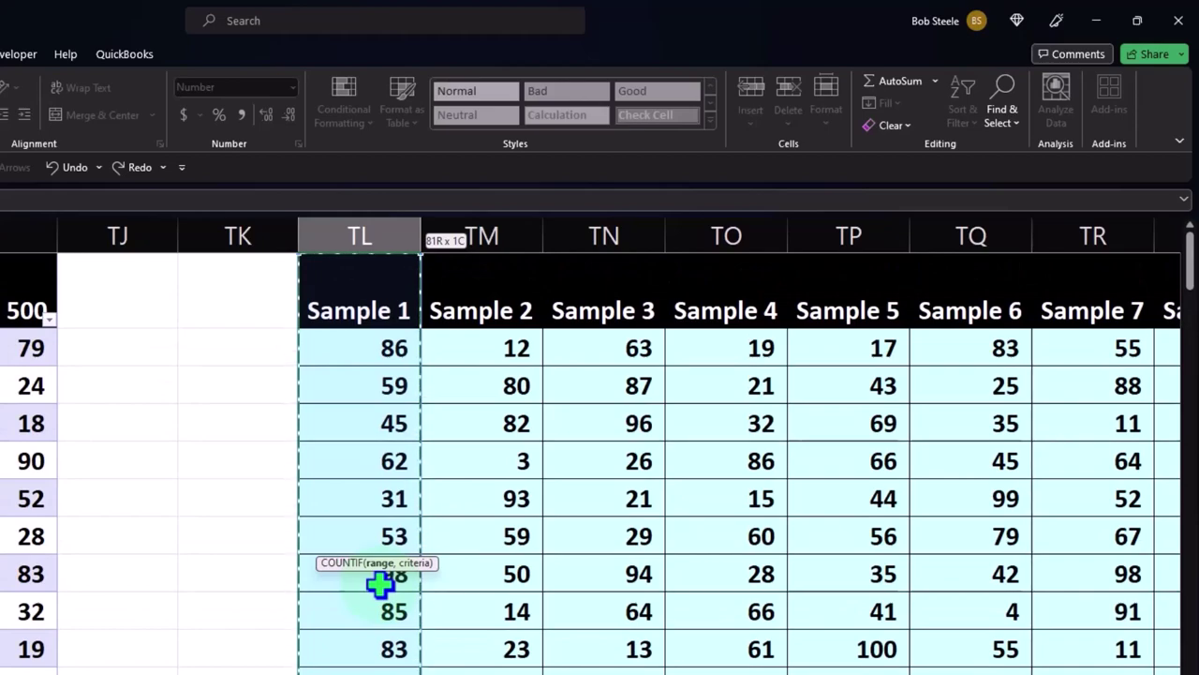
pyautogui.hotkey('shift', 'Down')
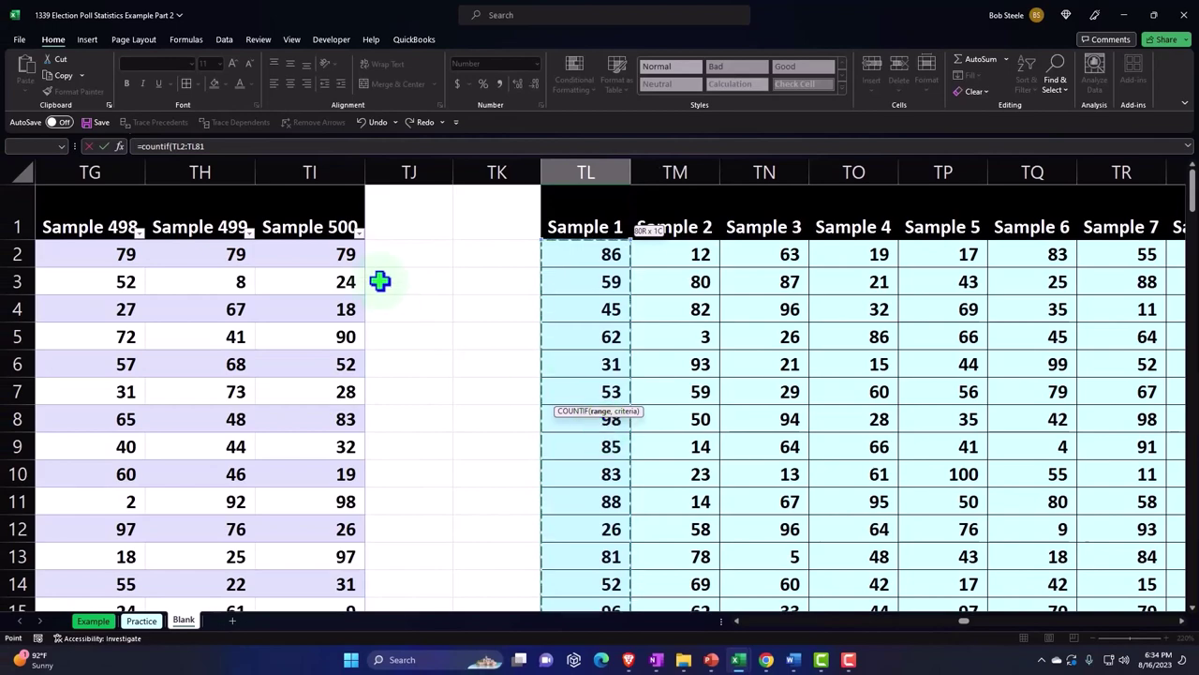
# Finish the criterion "<="&60 so the For A count shows 50
pyautogui.scroll(-3, 415, 327)
pyautogui.scroll(-8, 423, 350)
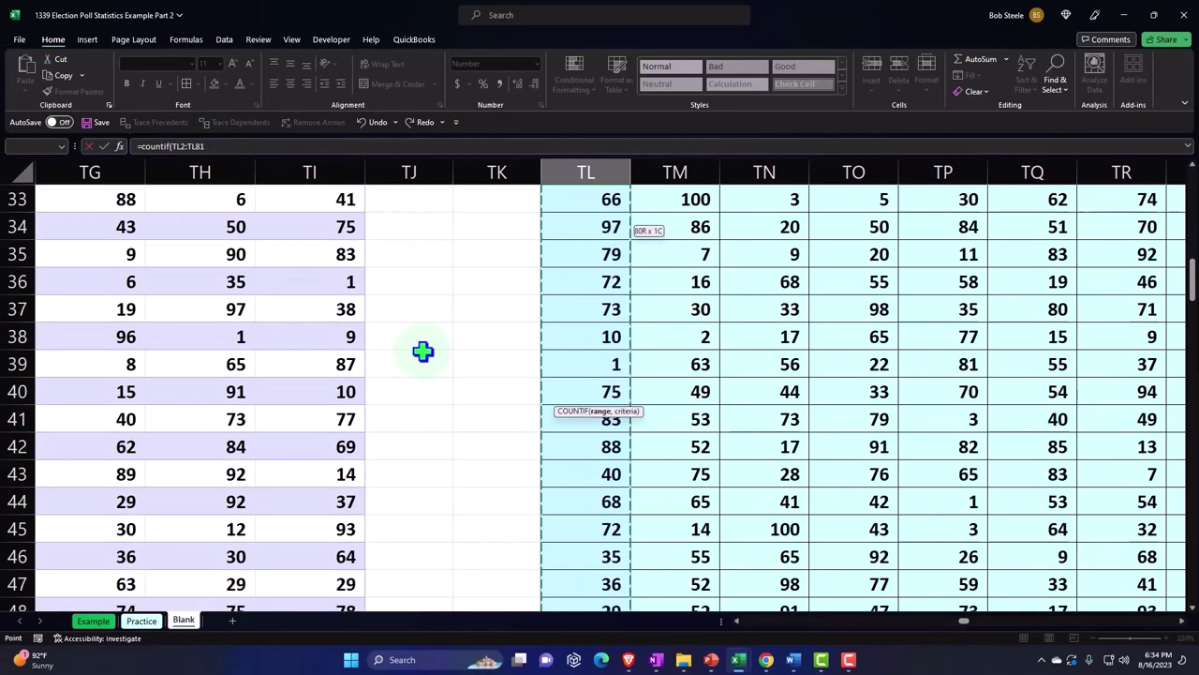
pyautogui.scroll(-8, 423, 350)
pyautogui.scroll(-7, 422, 350)
pyautogui.scroll(-1, 422, 350)
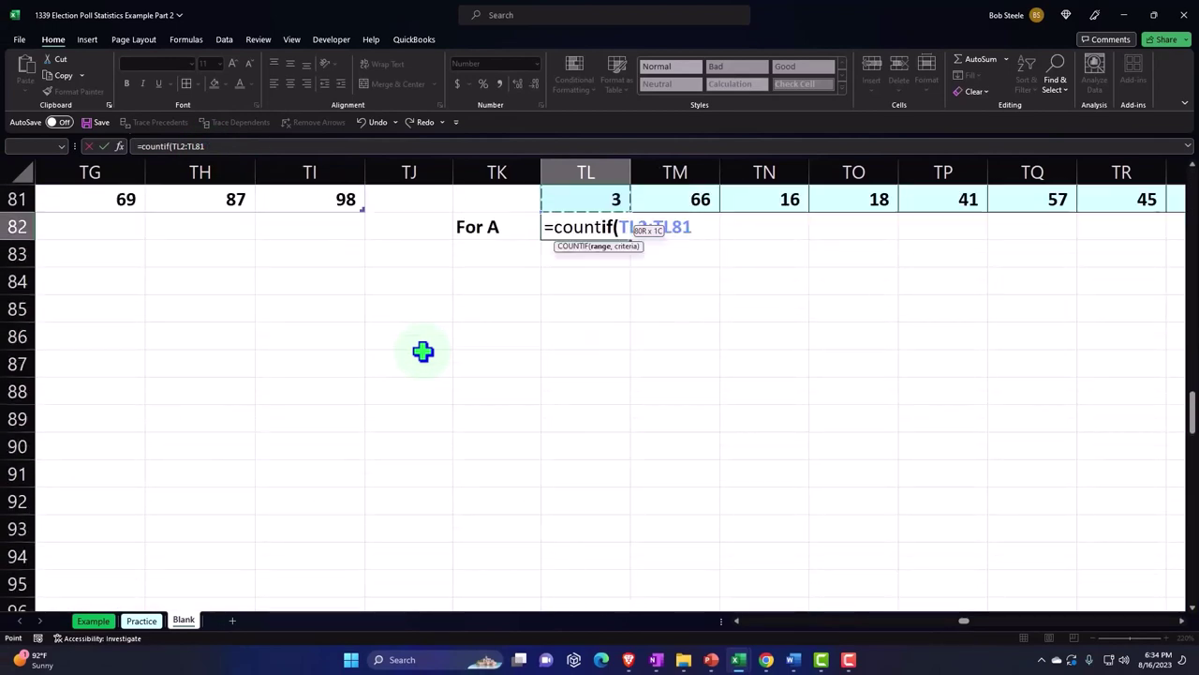
pyautogui.scroll(1, 423, 350)
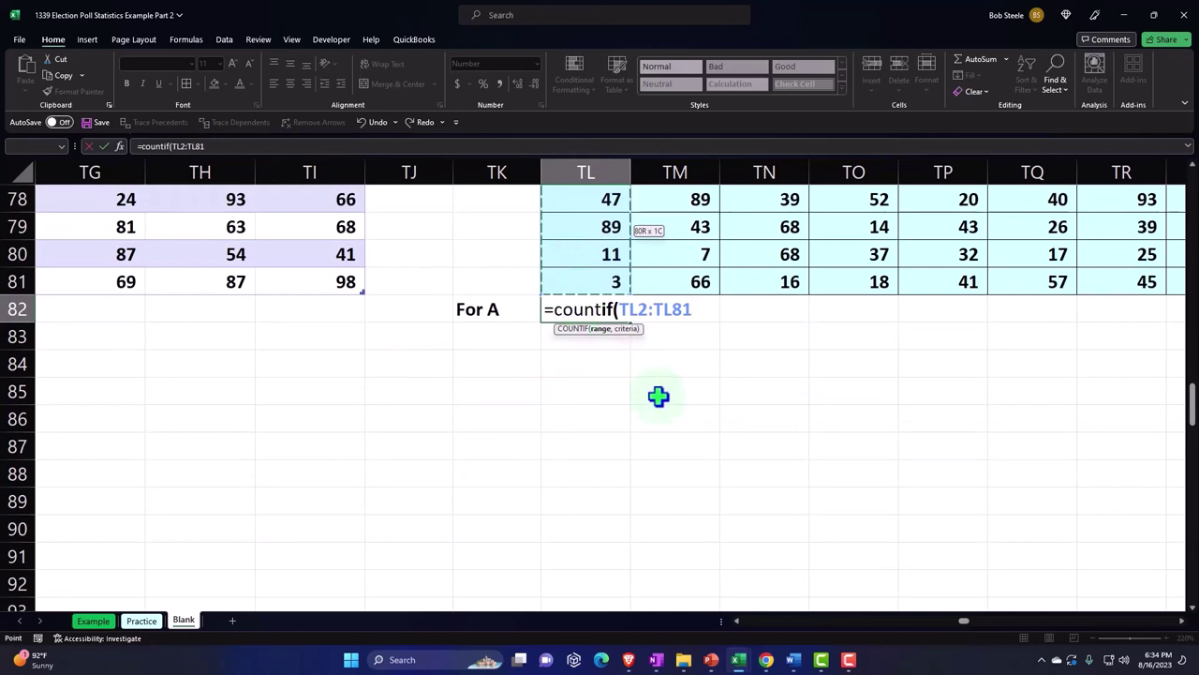
pyautogui.write(',')
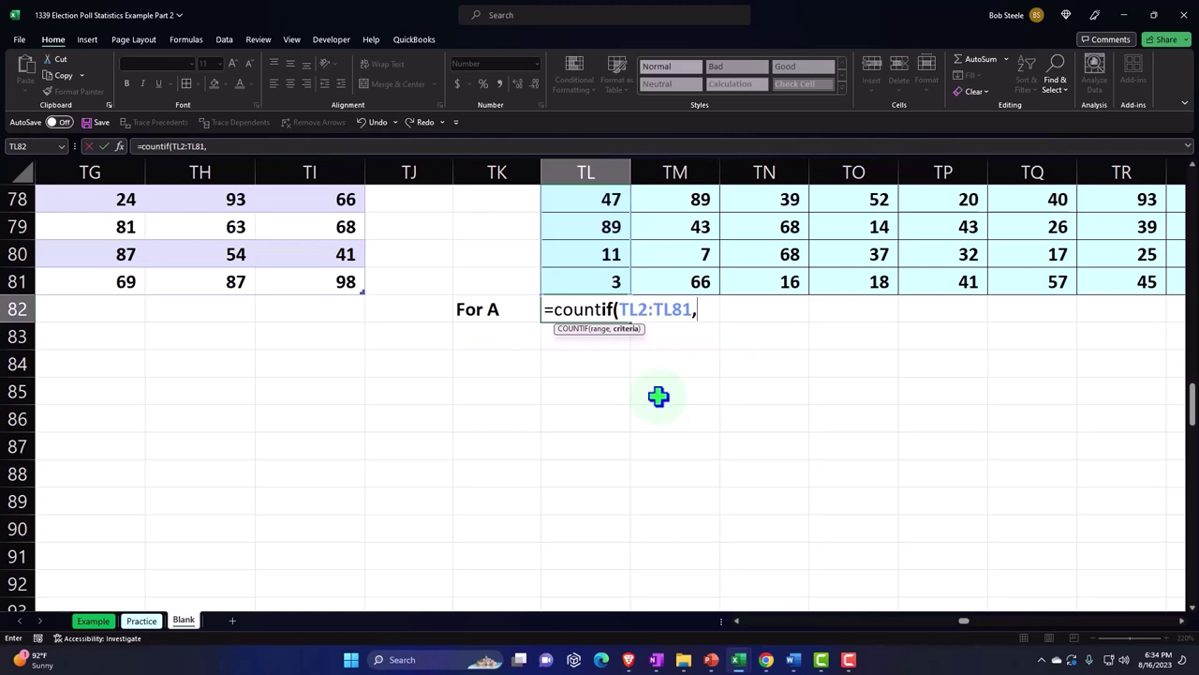
pyautogui.write('"')
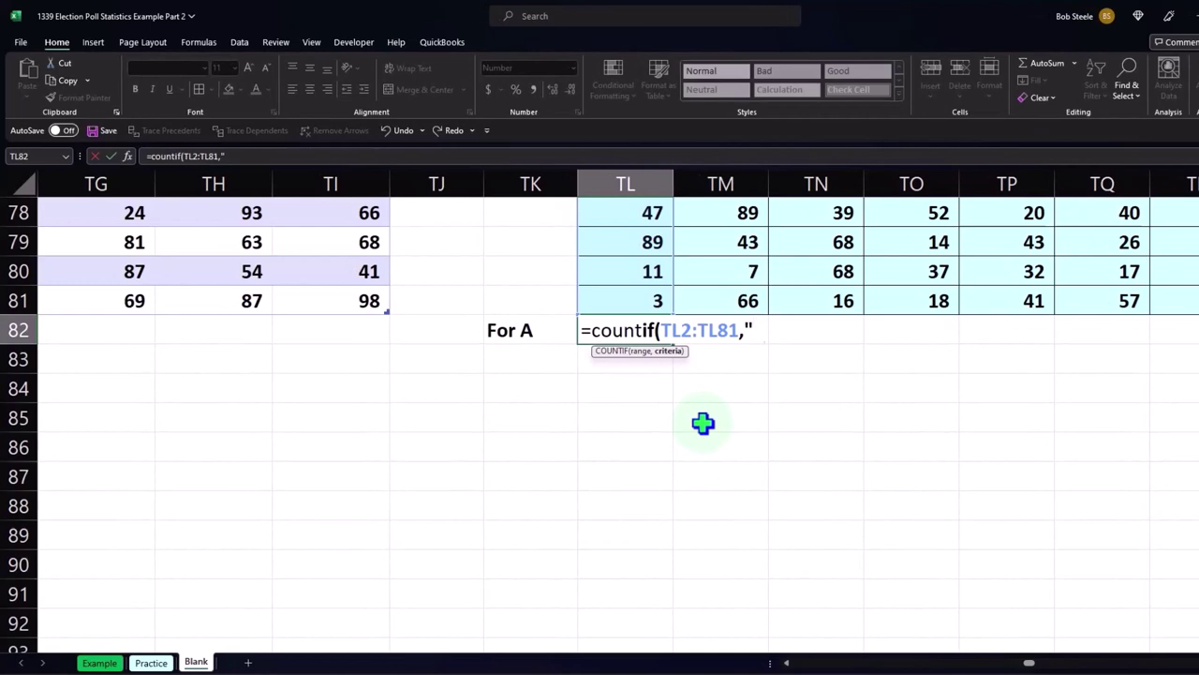
pyautogui.write('<=')
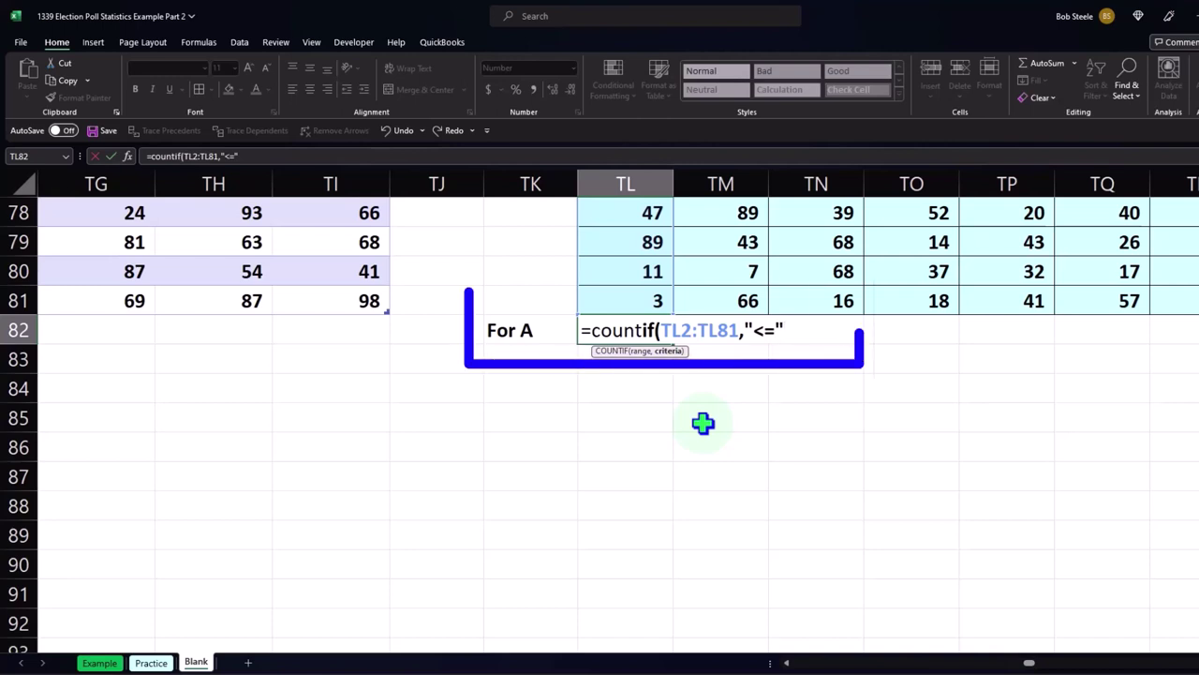
pyautogui.write('&')
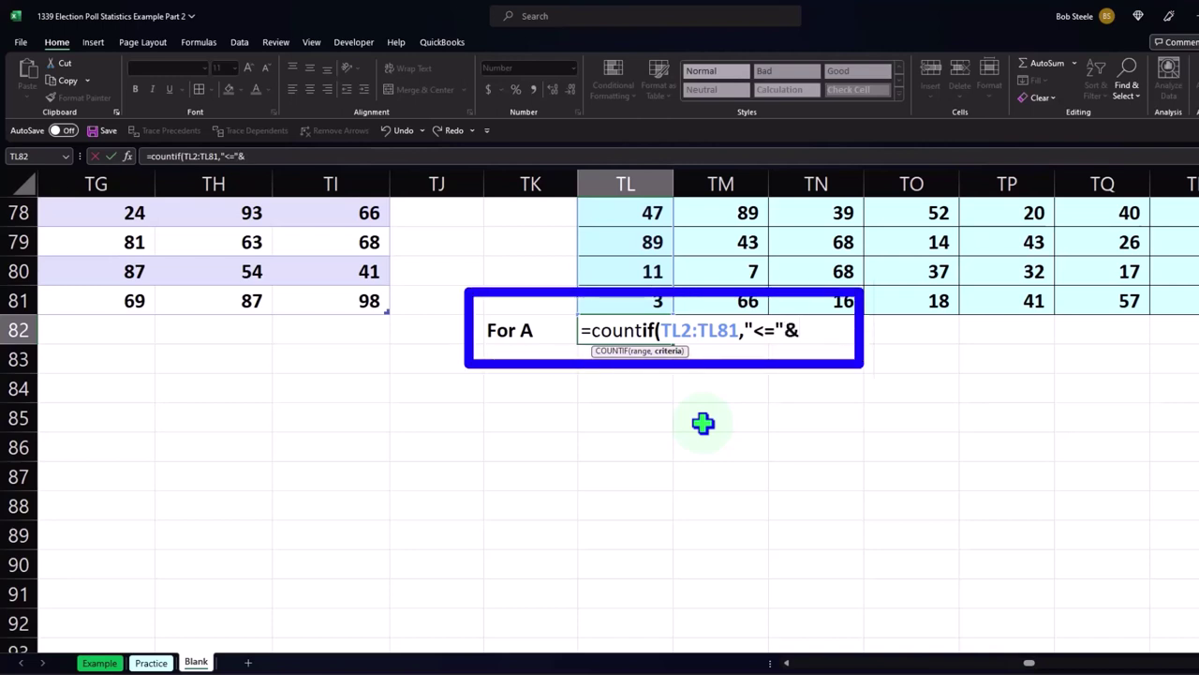
pyautogui.write('60')
pyautogui.write(')')
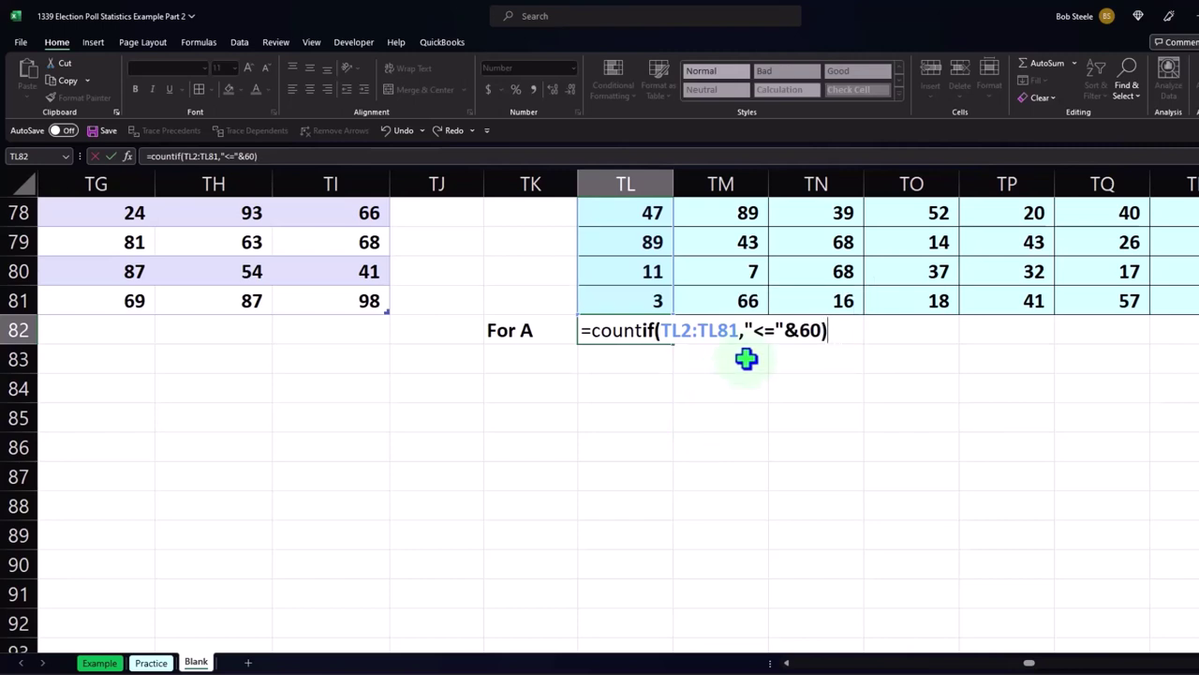
pyautogui.press('Return')
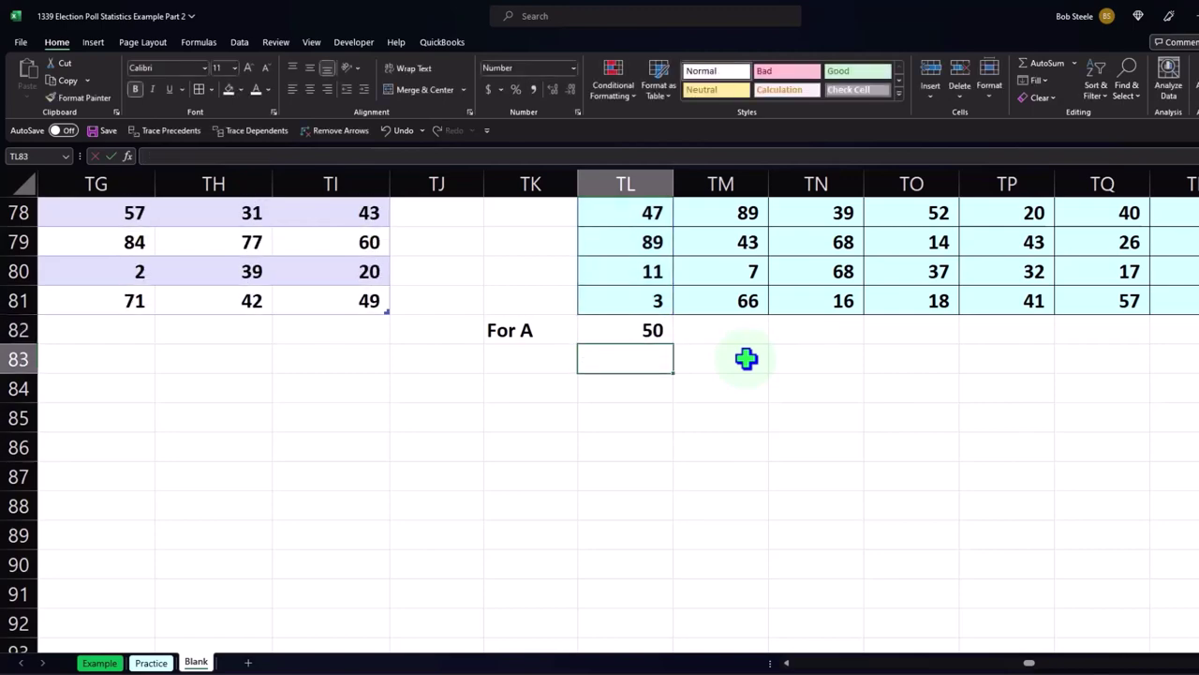
pyautogui.press('Left')
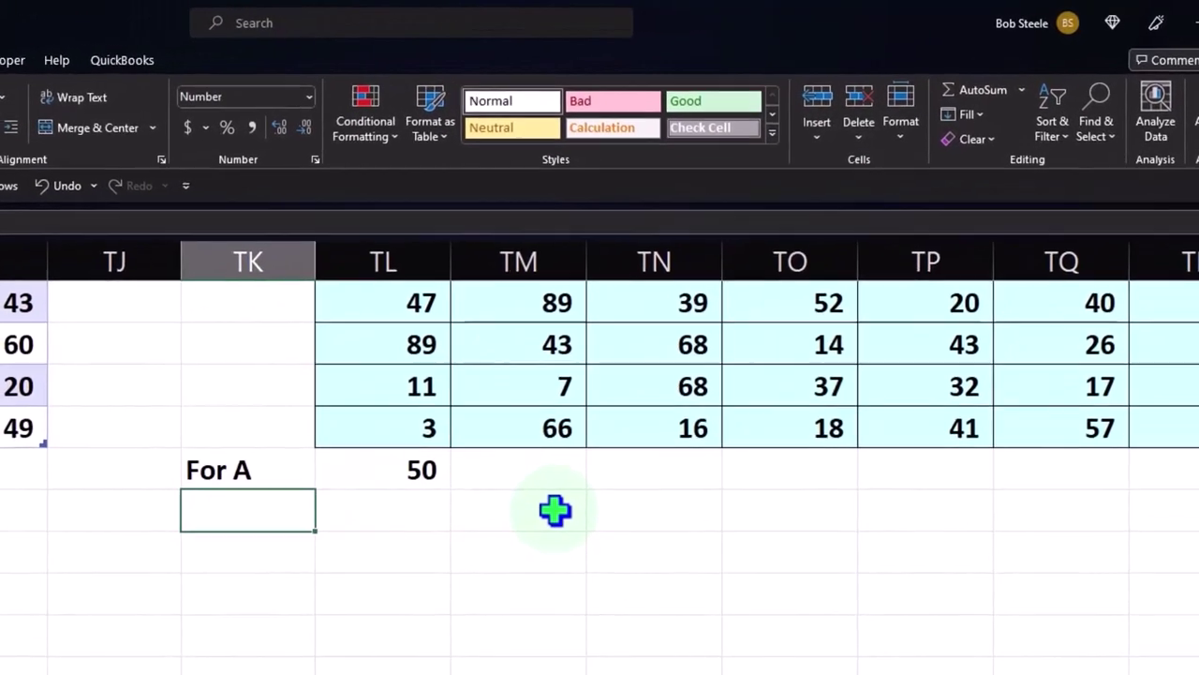
# Label TK83 'Not A' and enter =80-TL82 beside it
pyautogui.write('Not A')
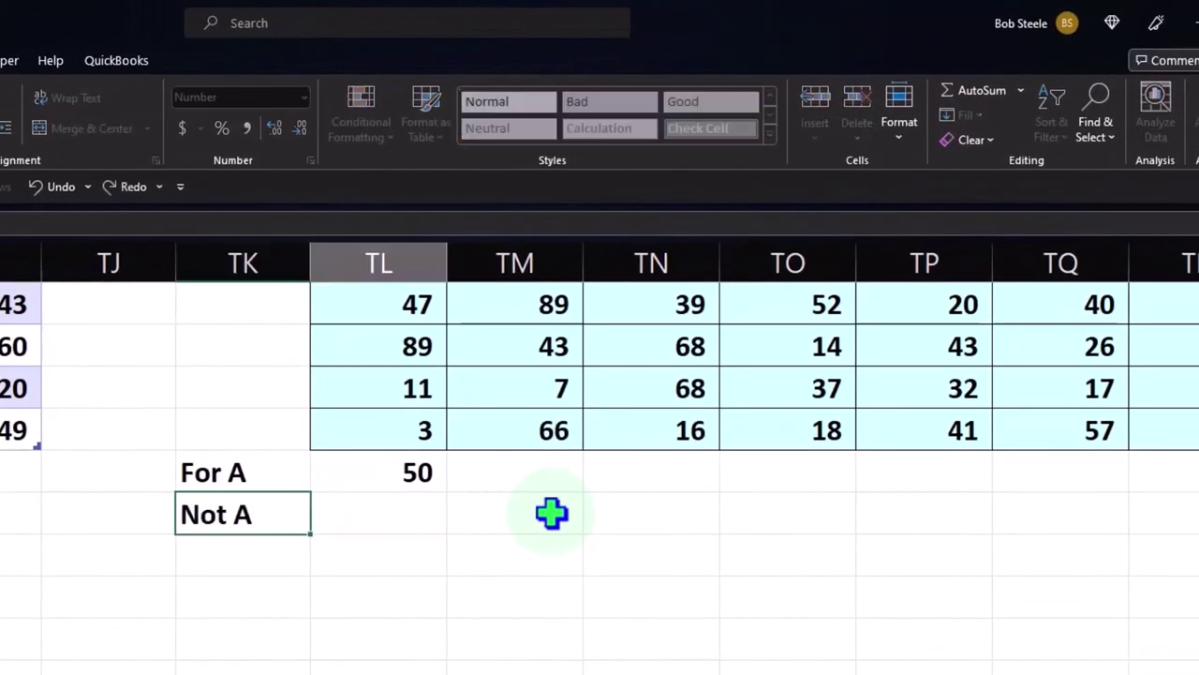
pyautogui.press('Right')
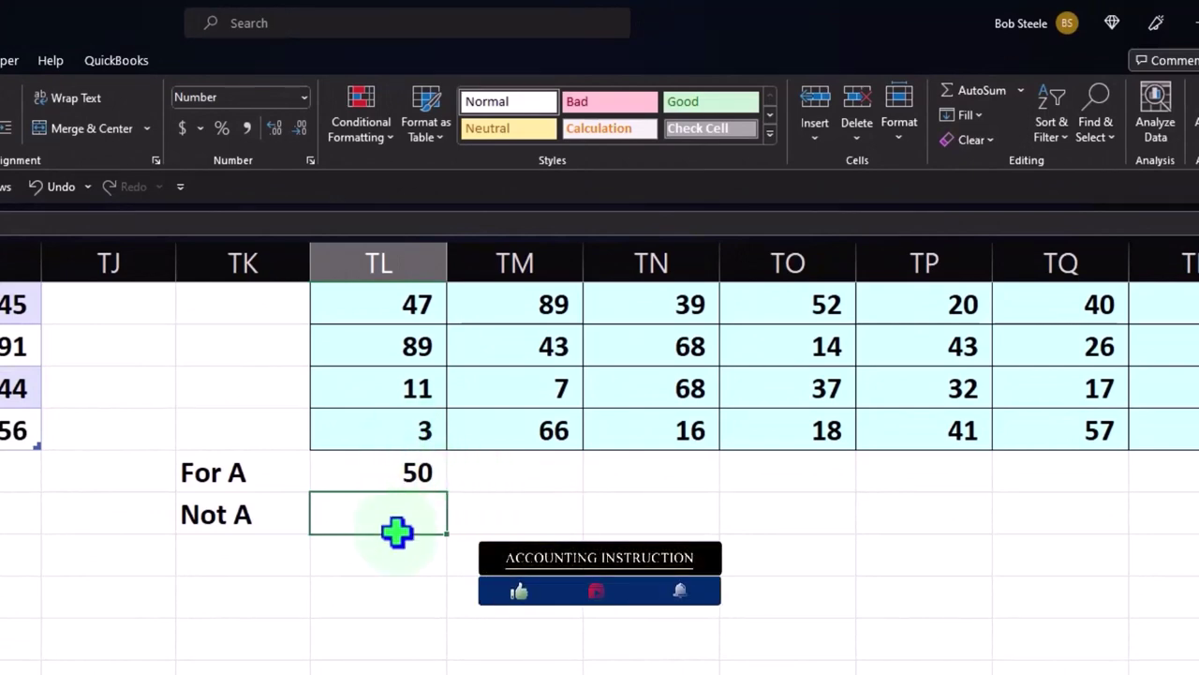
pyautogui.write('=80-')
pyautogui.press('Up')
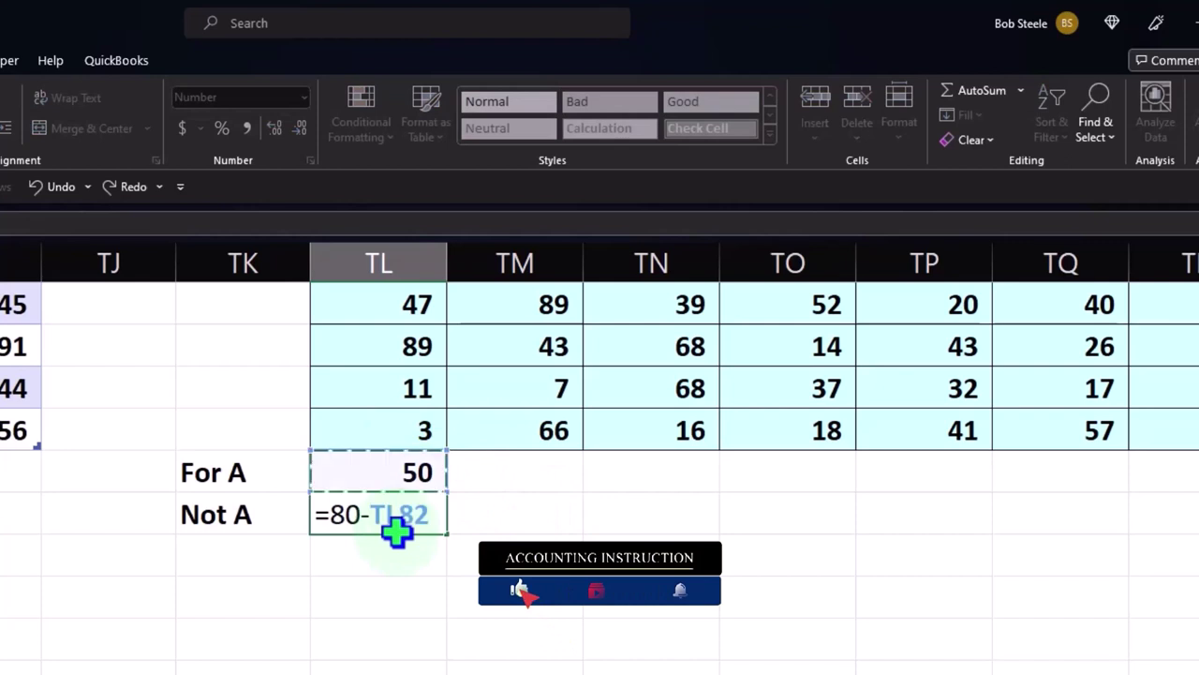
pyautogui.press('Return')
pyautogui.press('Right')
pyautogui.press('Up')
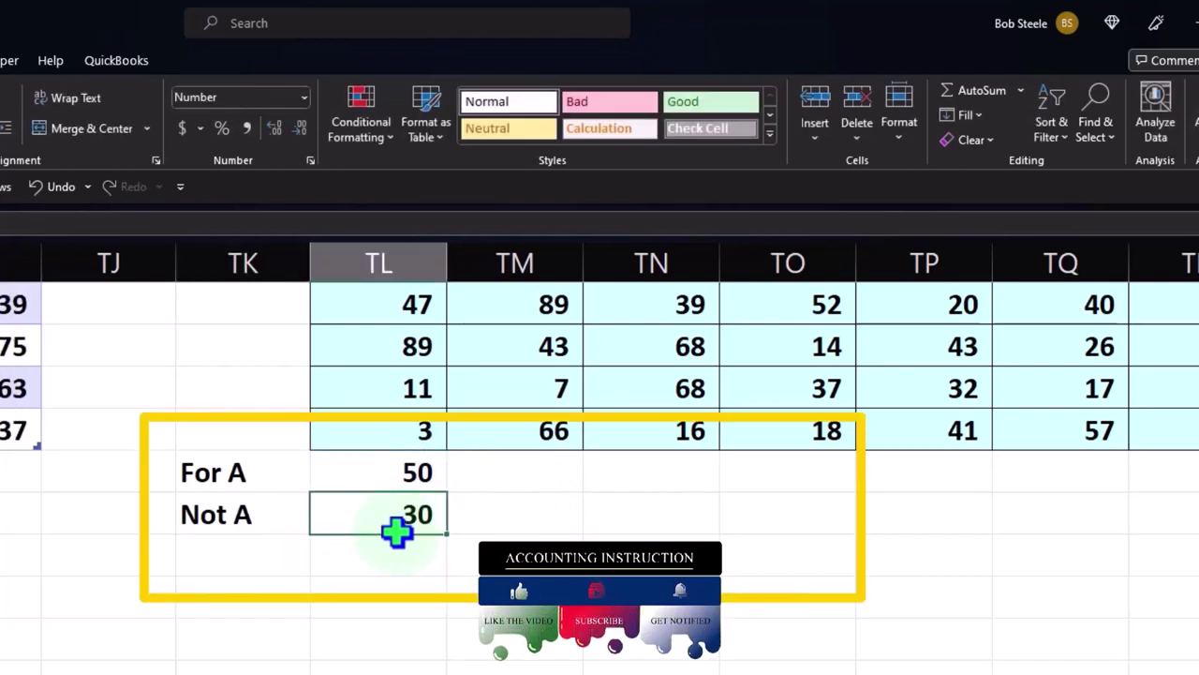
# Rewrite TL83 as a COUNTIF over the range TL2:TL81
pyautogui.write('=')
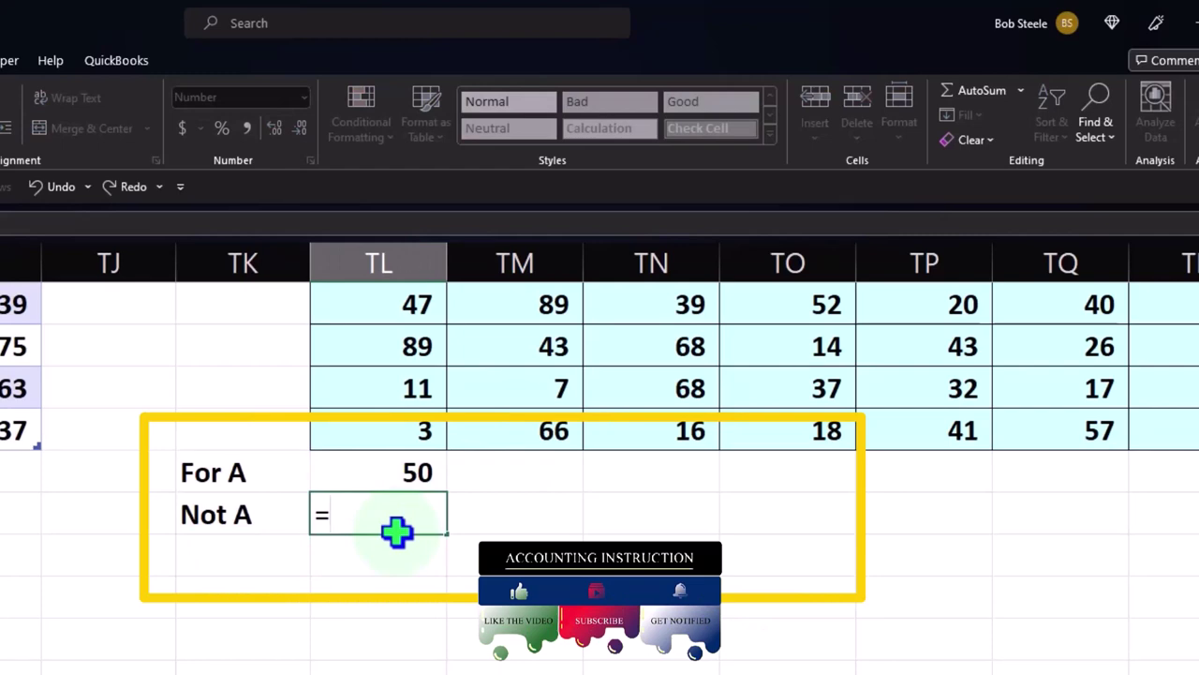
pyautogui.write('i')
pyautogui.press('BackSpace')
pyautogui.write('counti')
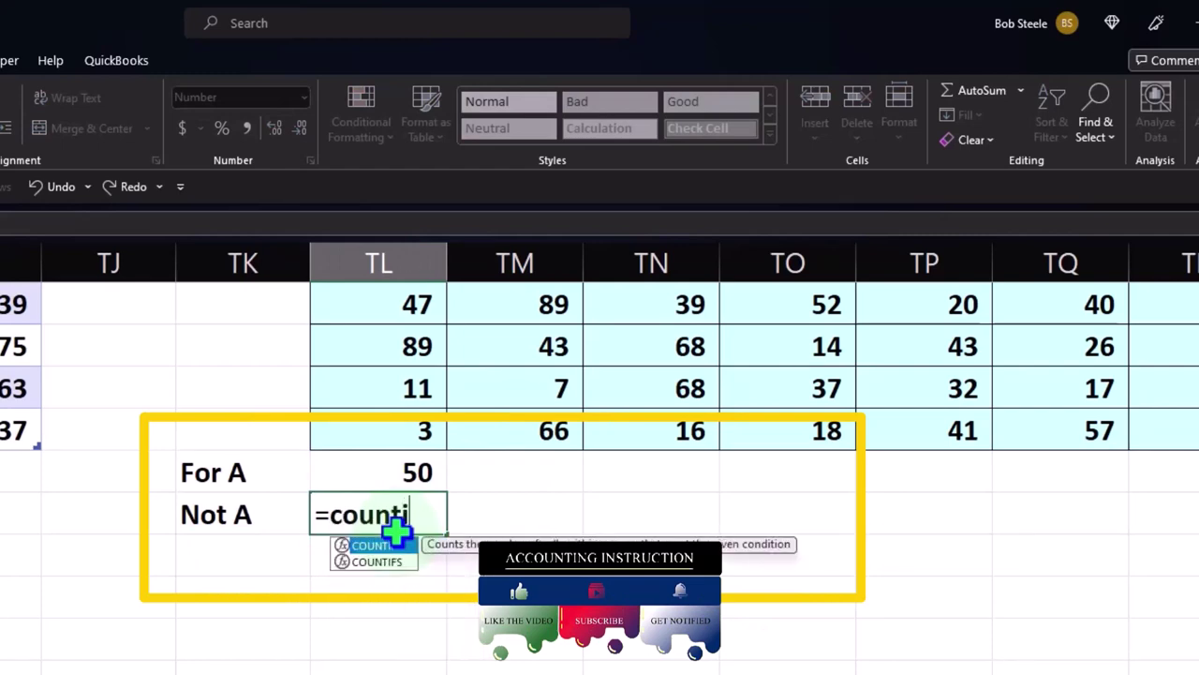
pyautogui.write('f(')
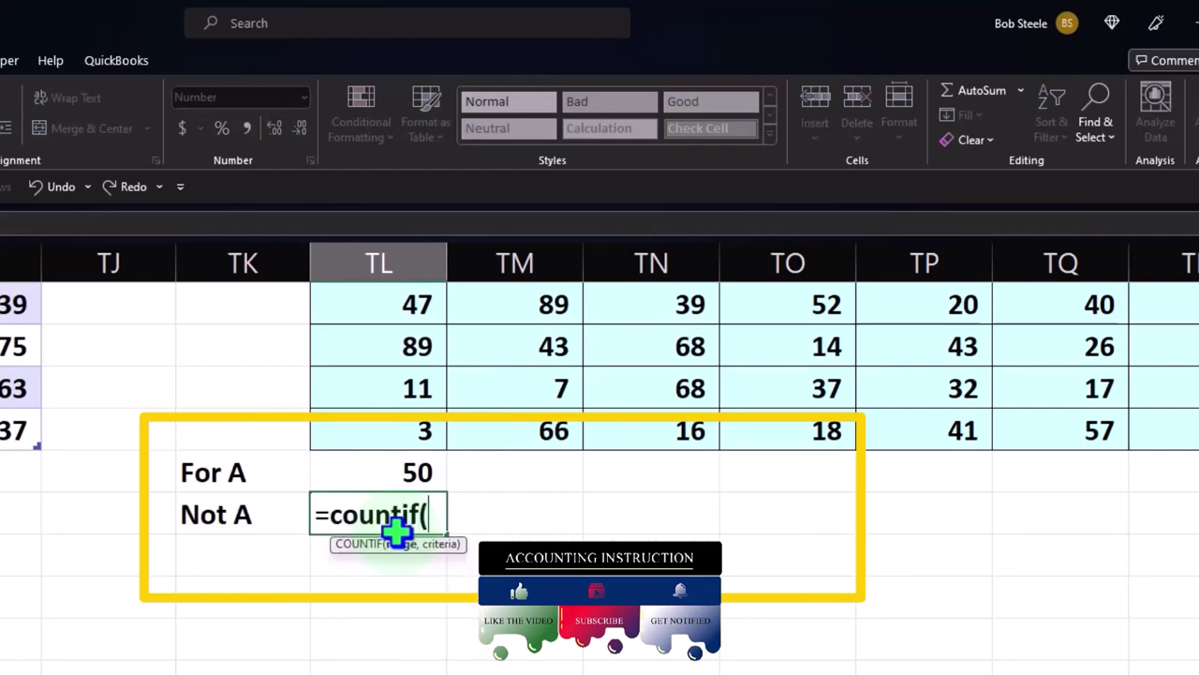
pyautogui.press('Up')
pyautogui.press('Up')
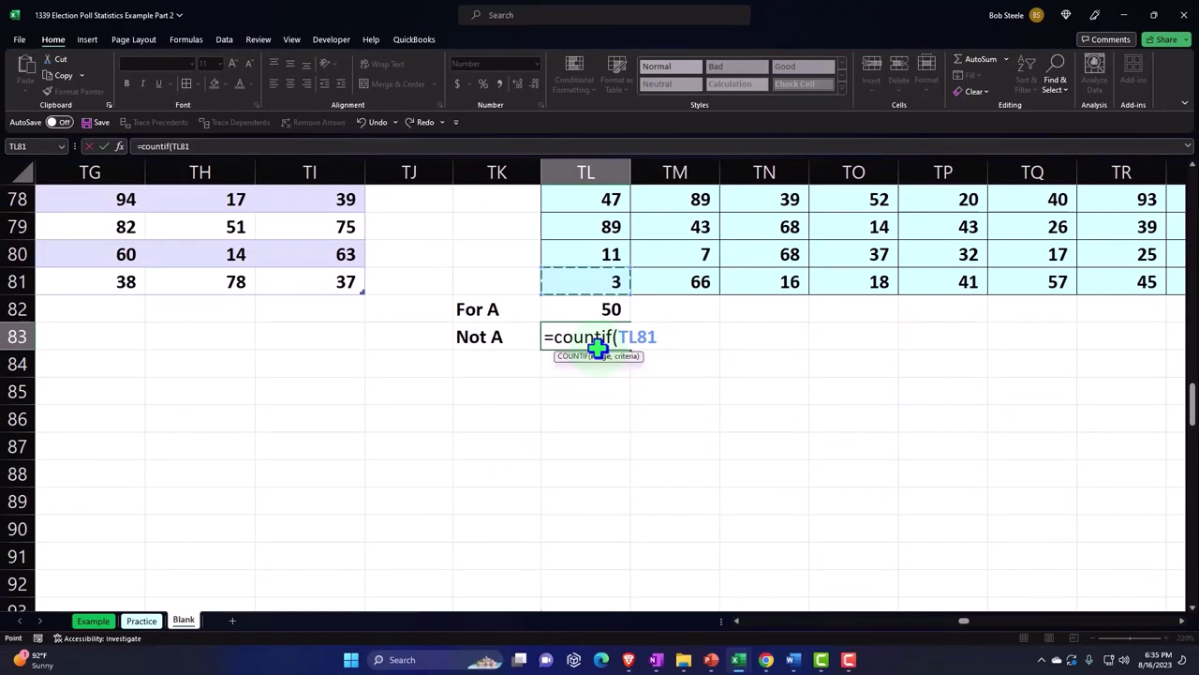
pyautogui.hotkey('ctrl', 'shift', 'Up')
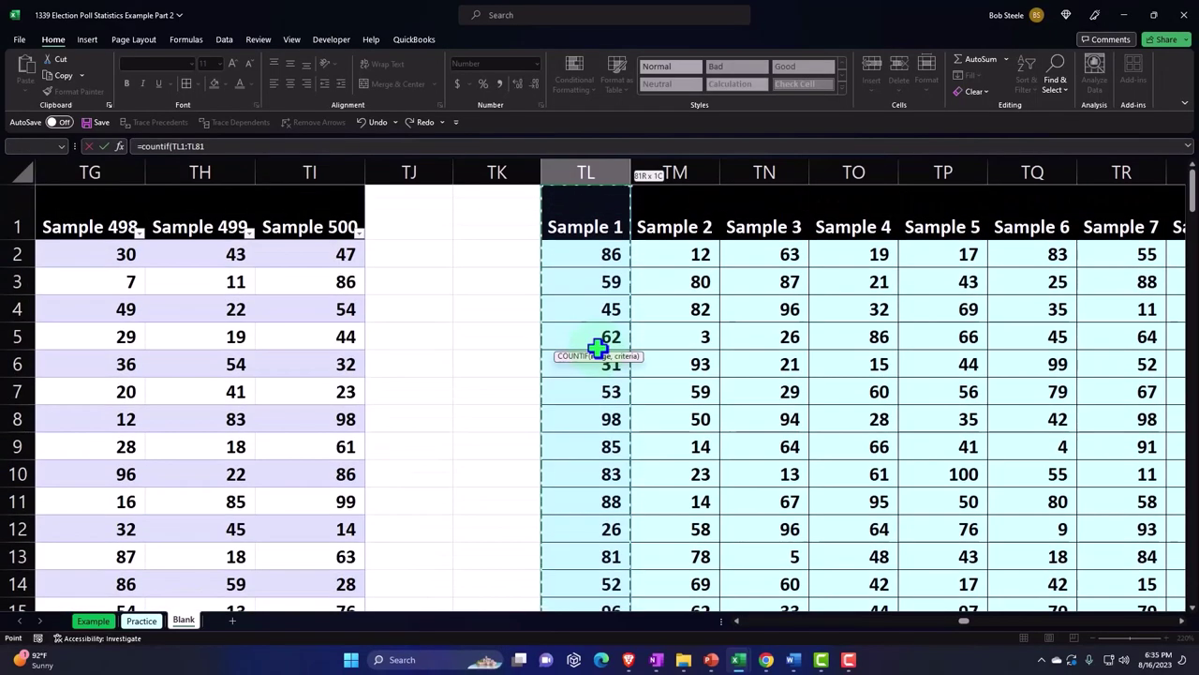
pyautogui.hotkey('shift', 'Down')
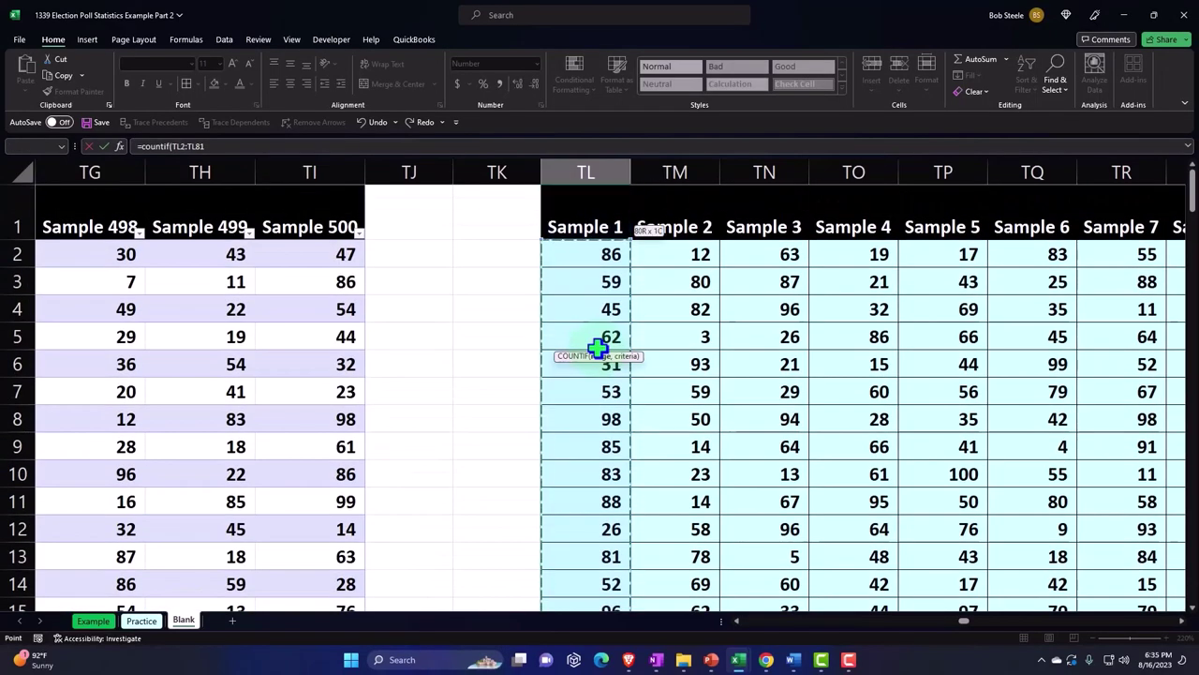
pyautogui.scroll(-3, 568, 406)
pyautogui.scroll(-12, 568, 406)
pyautogui.scroll(-9, 568, 407)
pyautogui.scroll(-6, 568, 407)
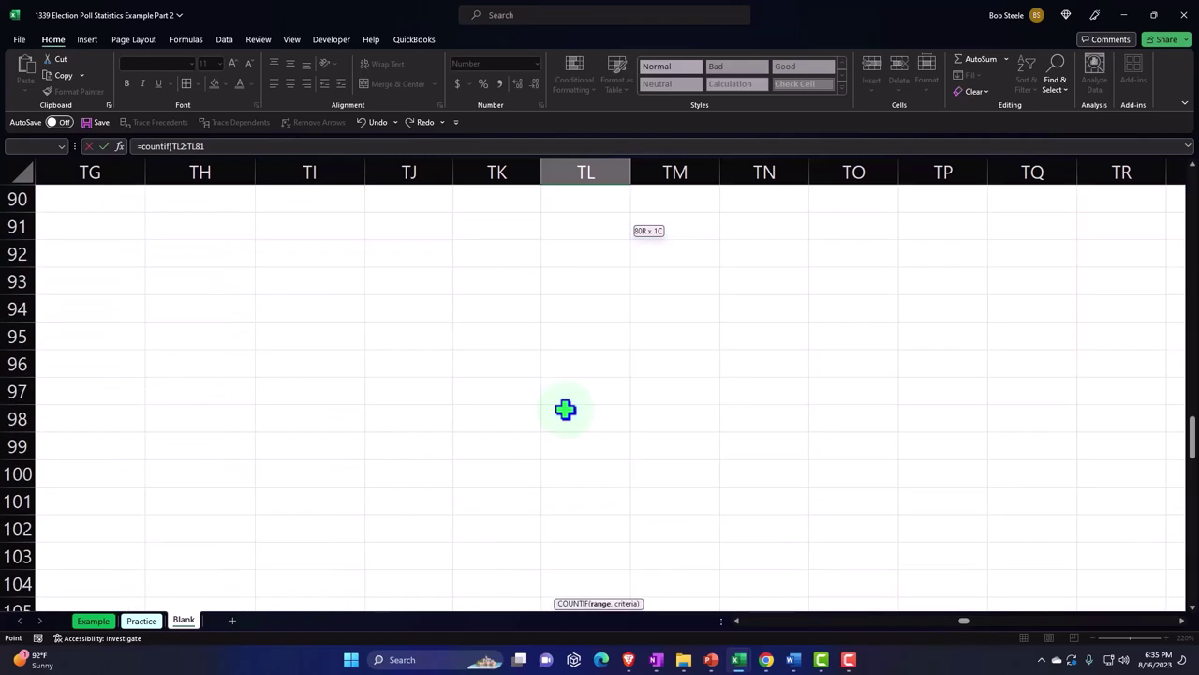
pyautogui.scroll(4, 565, 410)
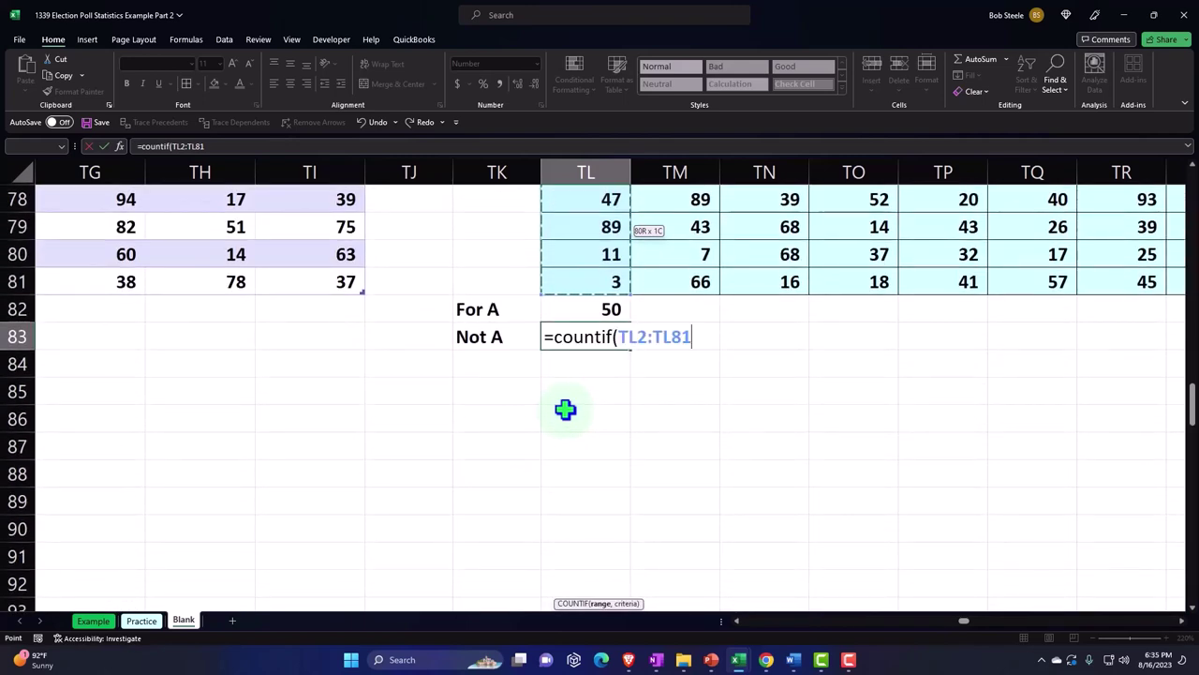
# Complete the criterion as ">"&60, fixing the missing ampersand, so Not A shows 30
pyautogui.write(',')
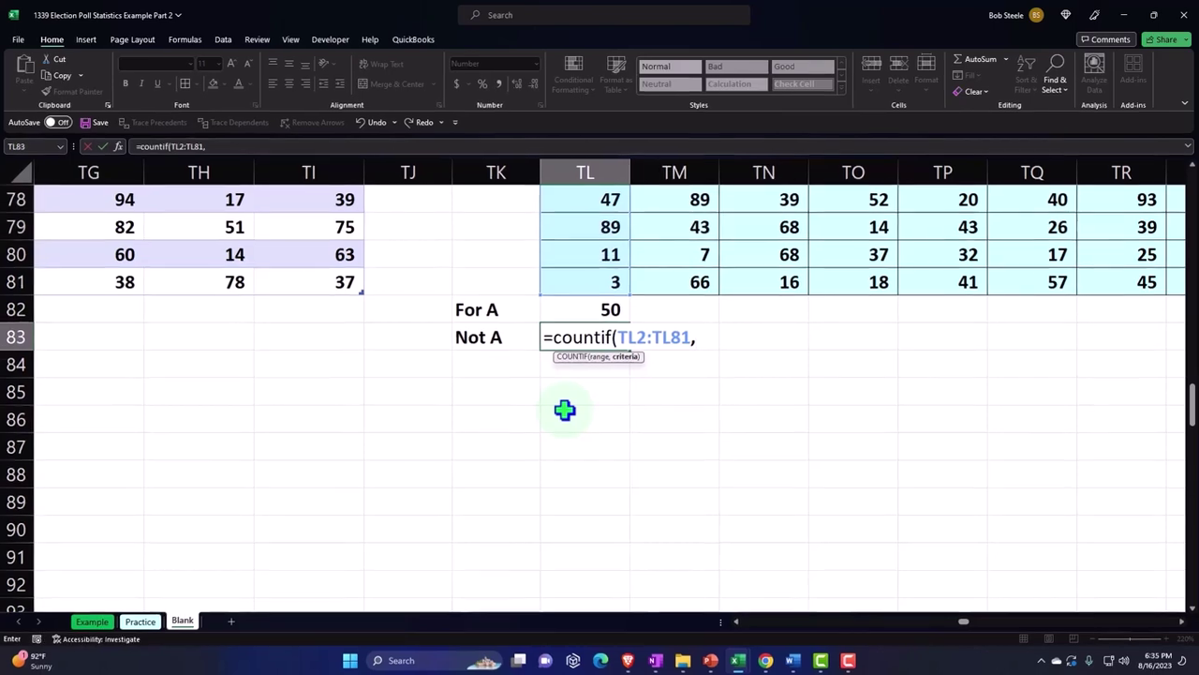
pyautogui.write('"')
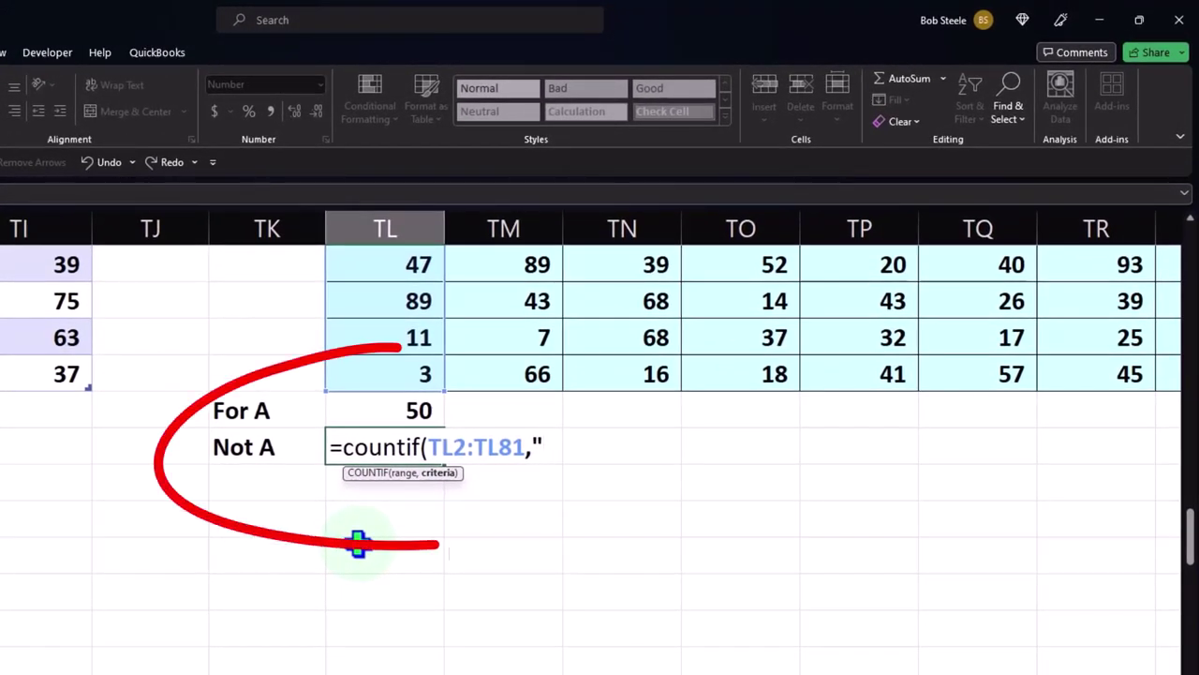
pyautogui.write('>')
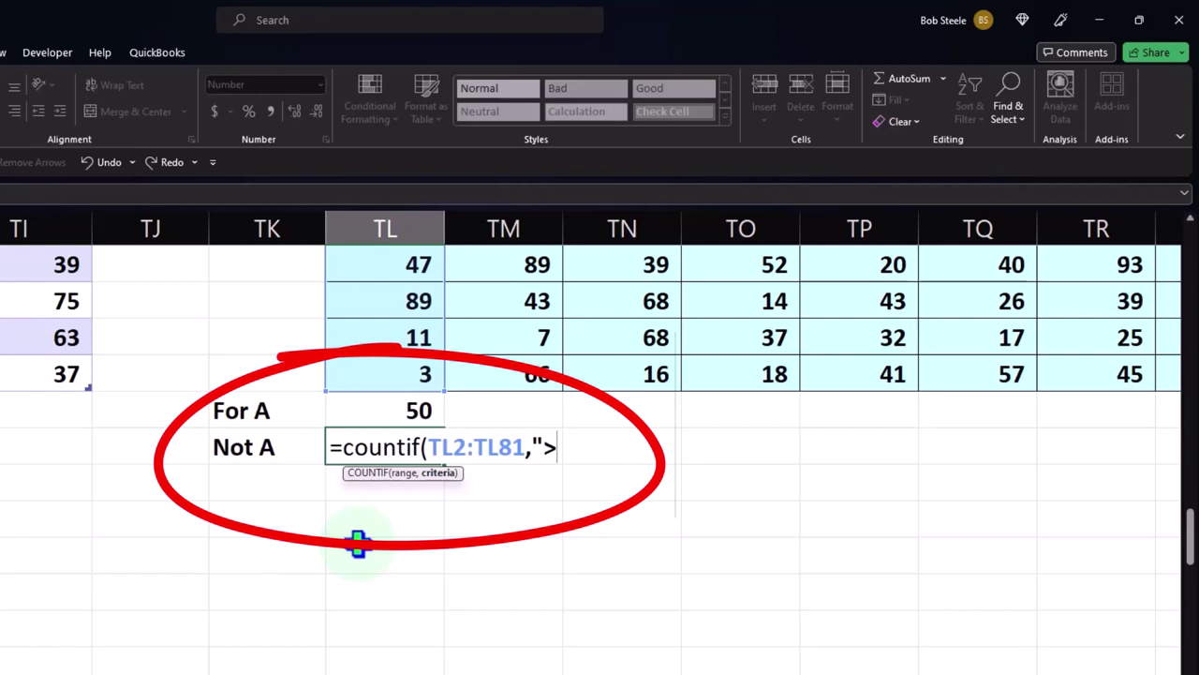
pyautogui.write('"')
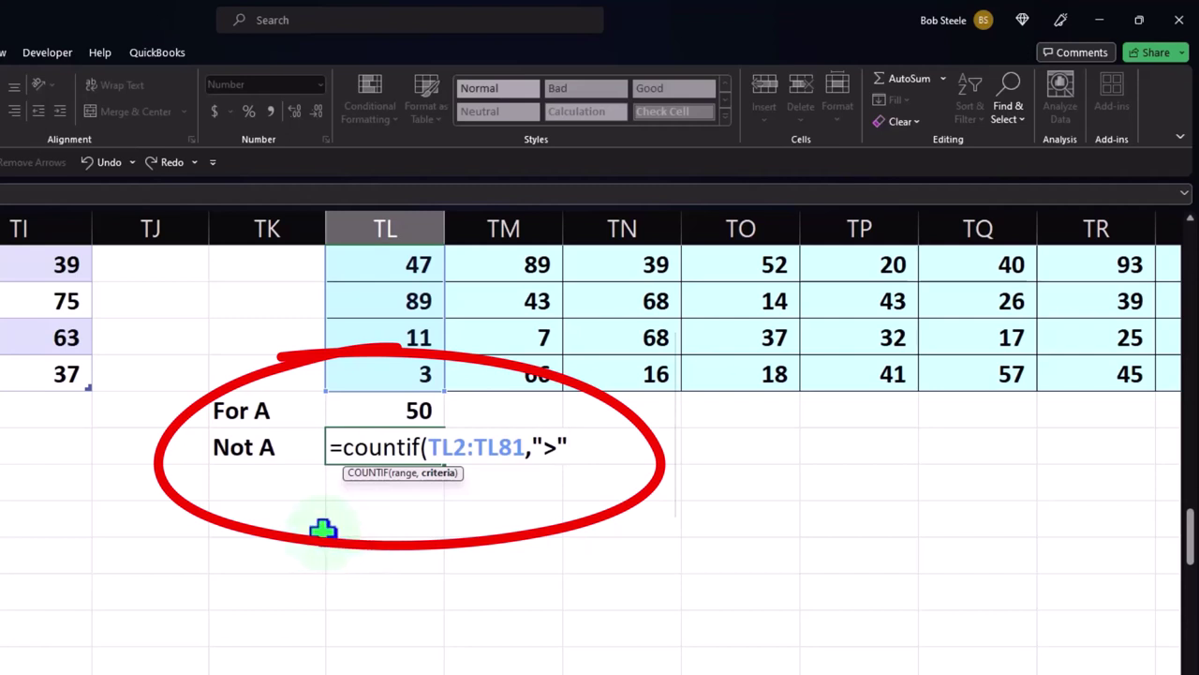
pyautogui.write('60')
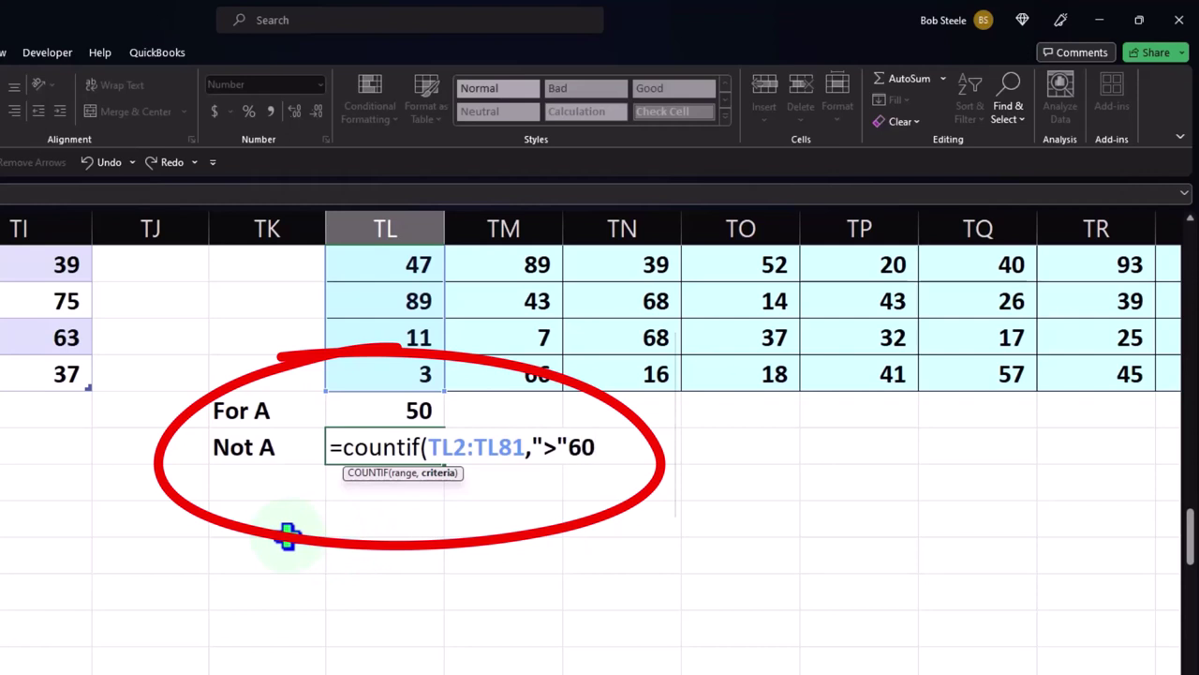
pyautogui.write(')')
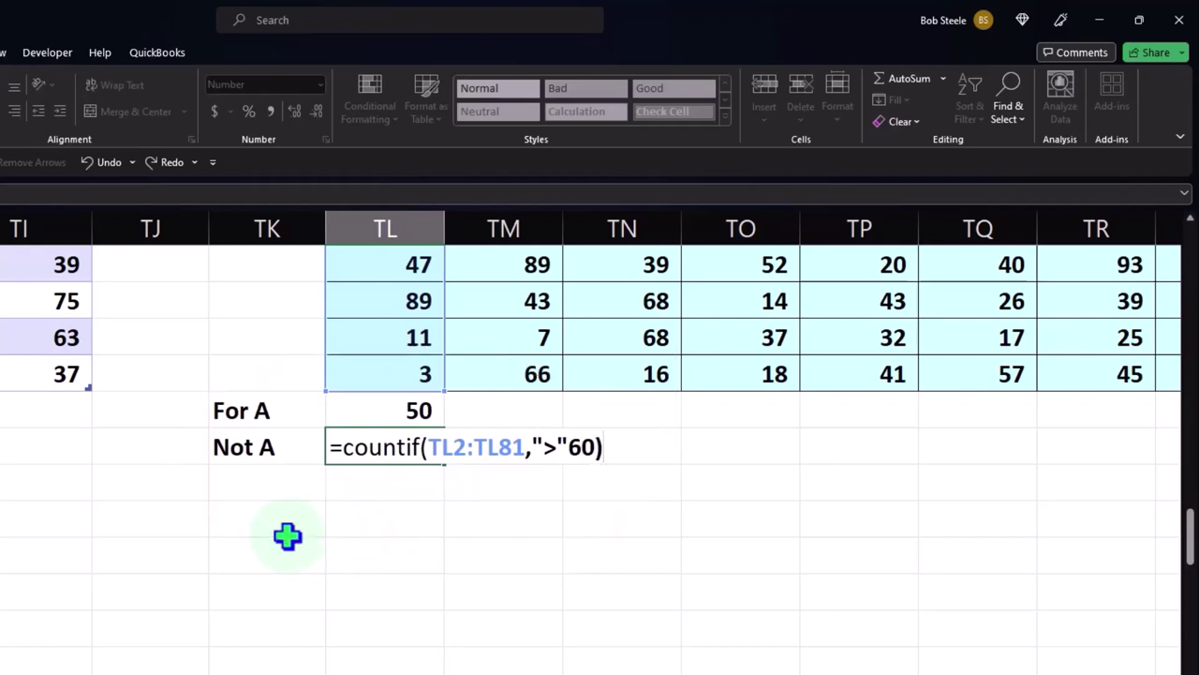
pyautogui.press('Return')
pyautogui.press('Return')
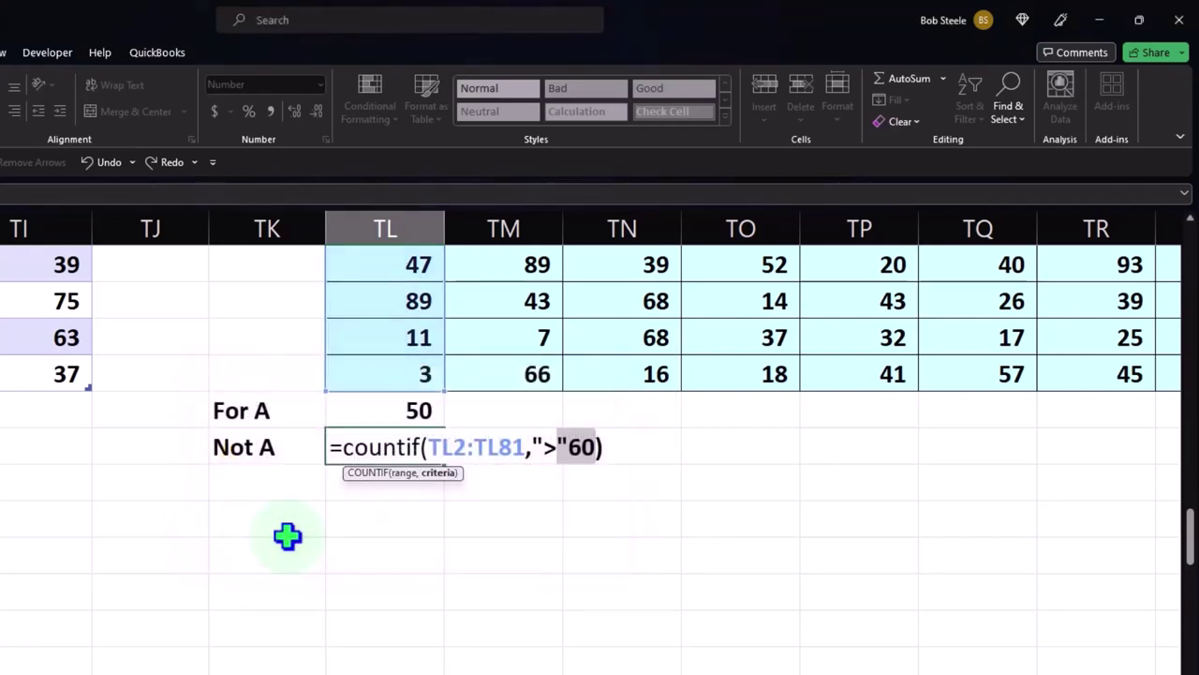
pyautogui.click(564, 448)
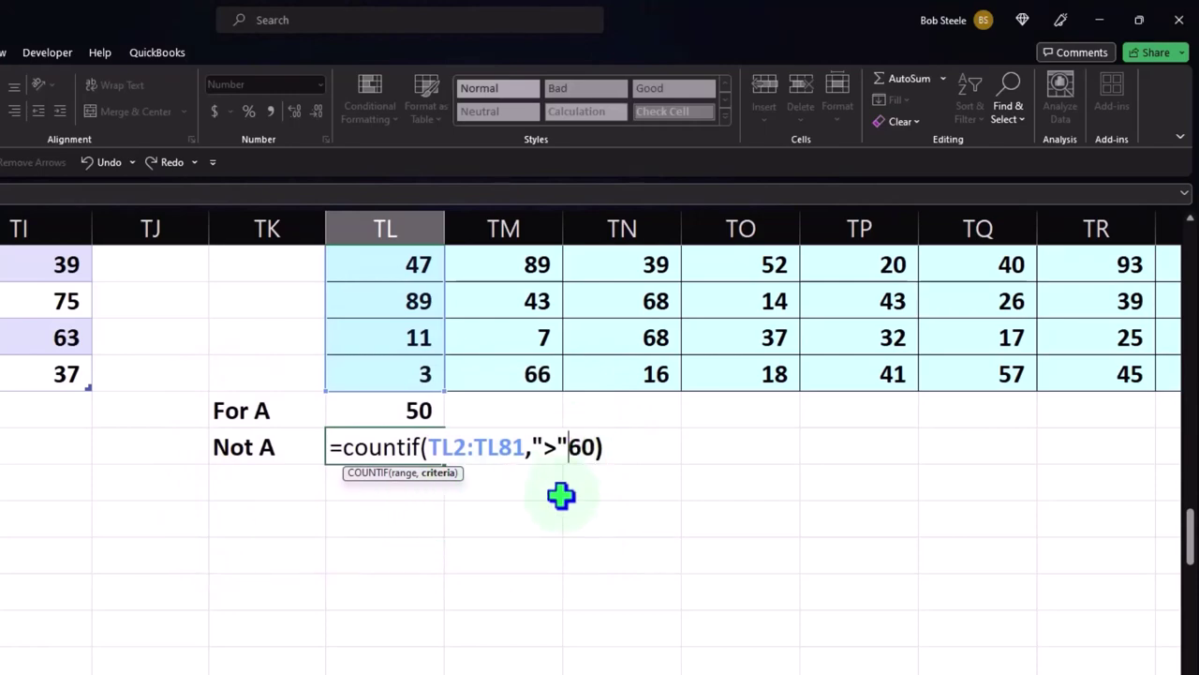
pyautogui.write('&')
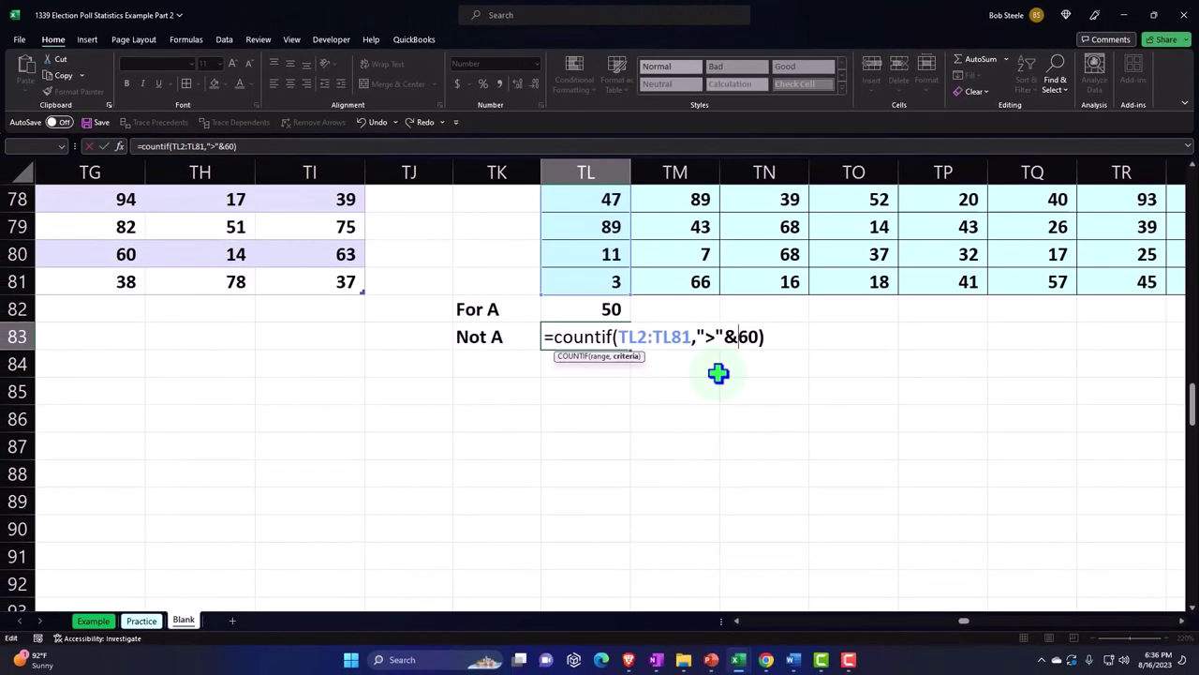
pyautogui.press('Return')
# Add a 'Total' label with =SUM(TL82:TL83) giving 80
pyautogui.press('Left')
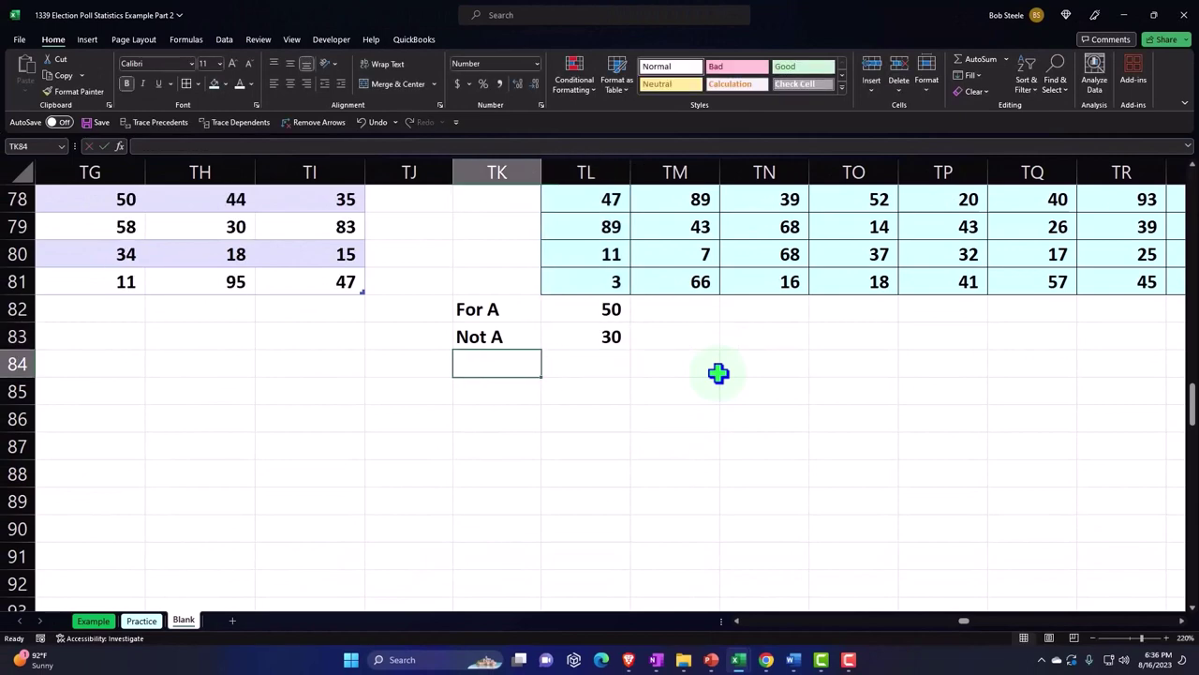
pyautogui.write('Total')
pyautogui.press('Tab')
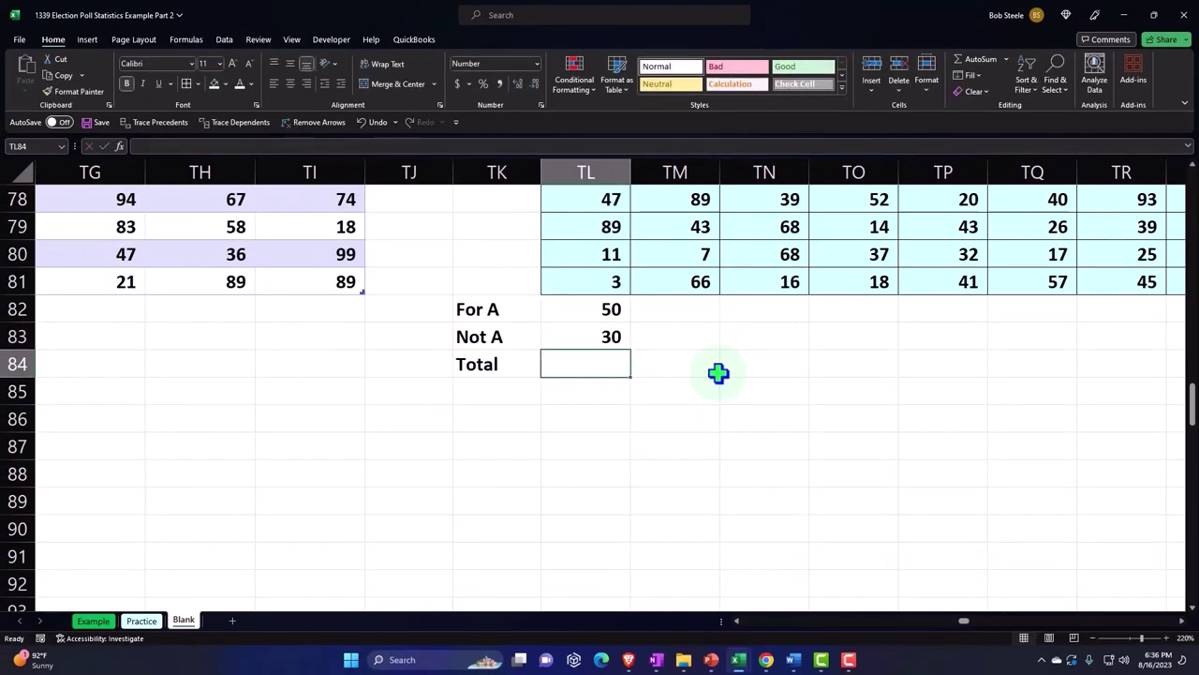
pyautogui.write('=su')
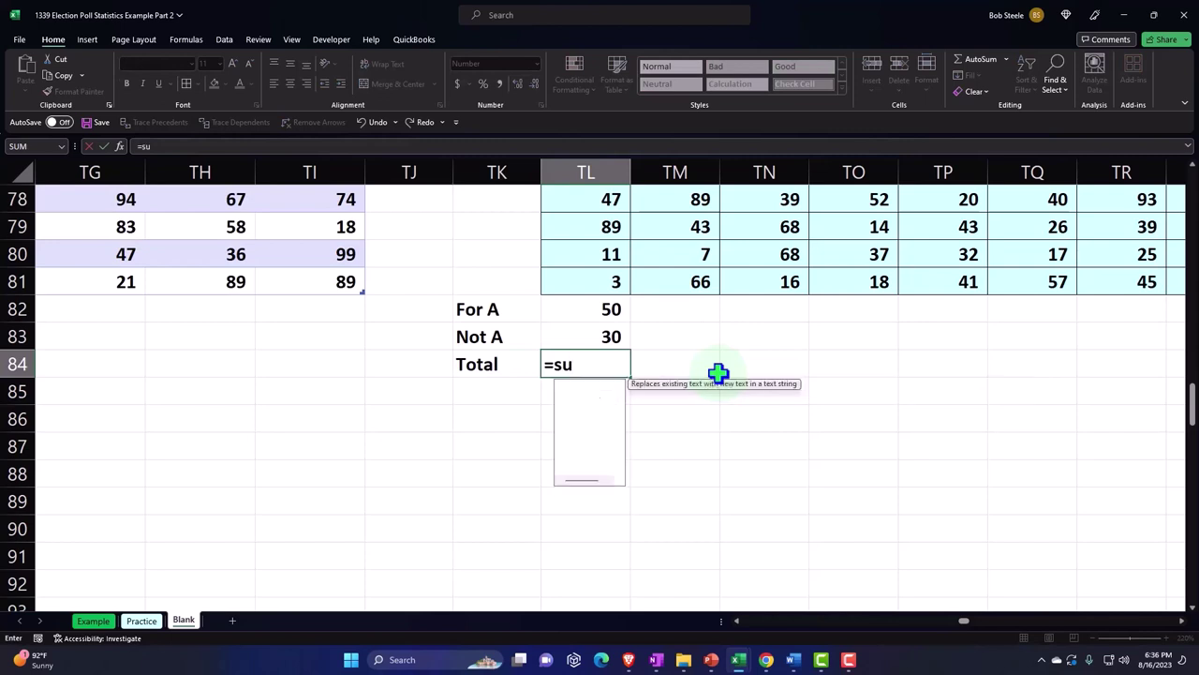
pyautogui.write('m(')
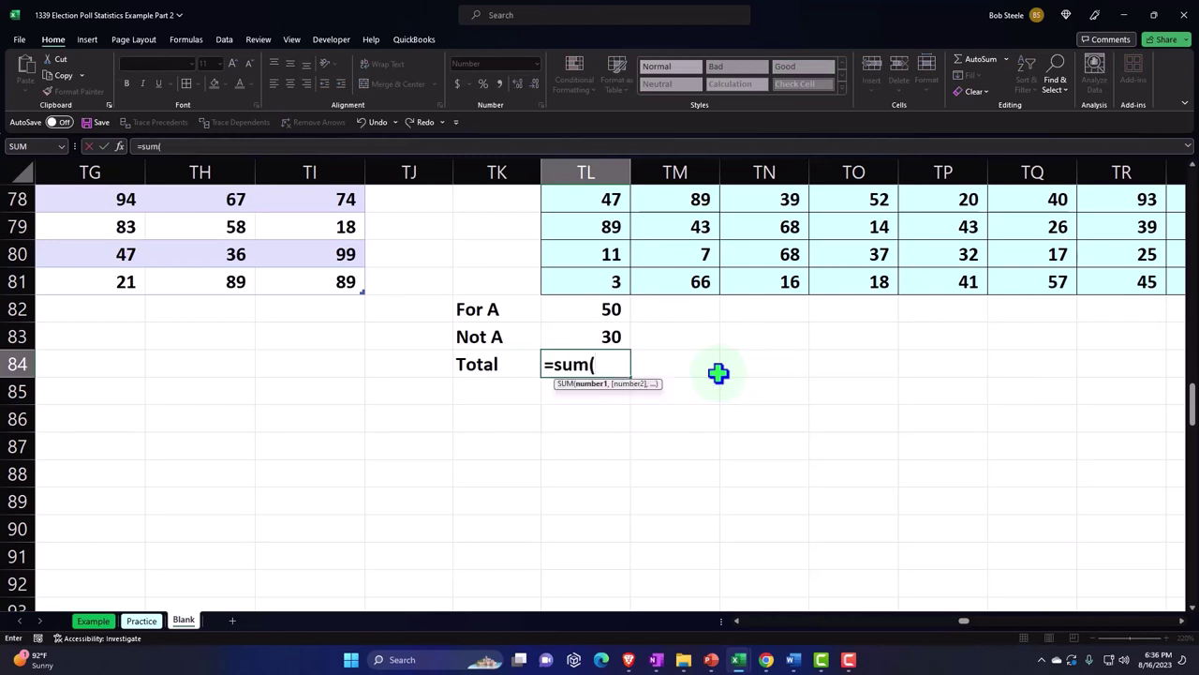
pyautogui.press('Up')
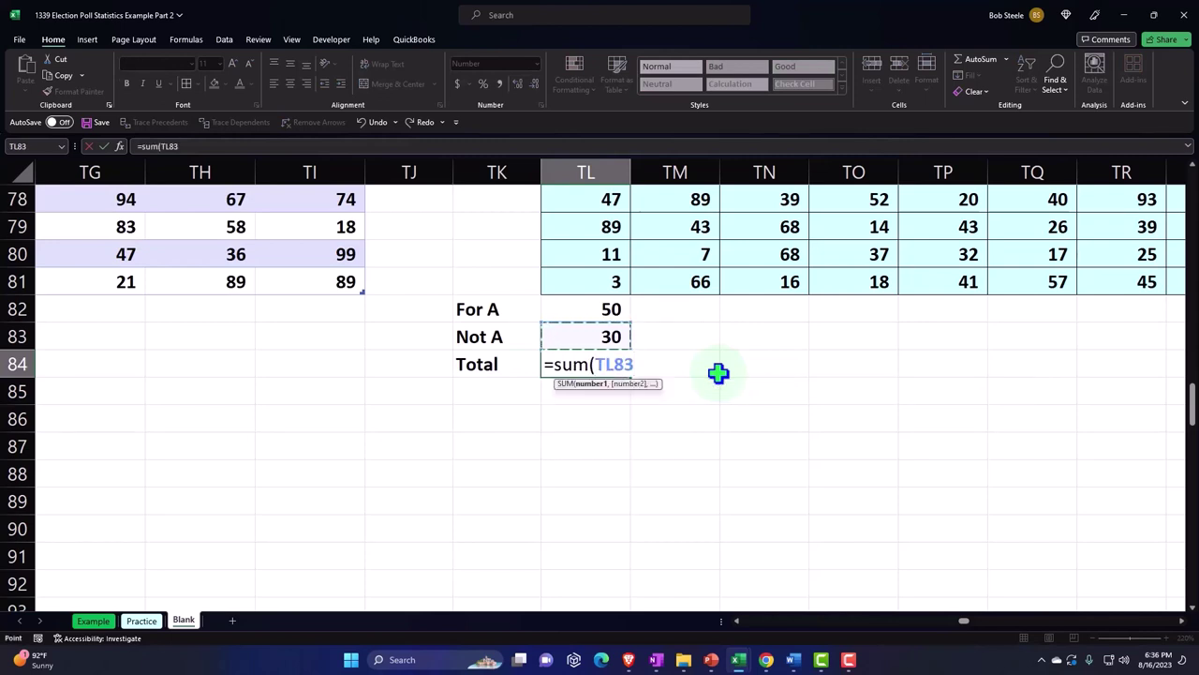
pyautogui.hotkey('shift', 'Up')
pyautogui.press('Return')
# Underline the Not A count of 30 in TL83
pyautogui.press('Left')
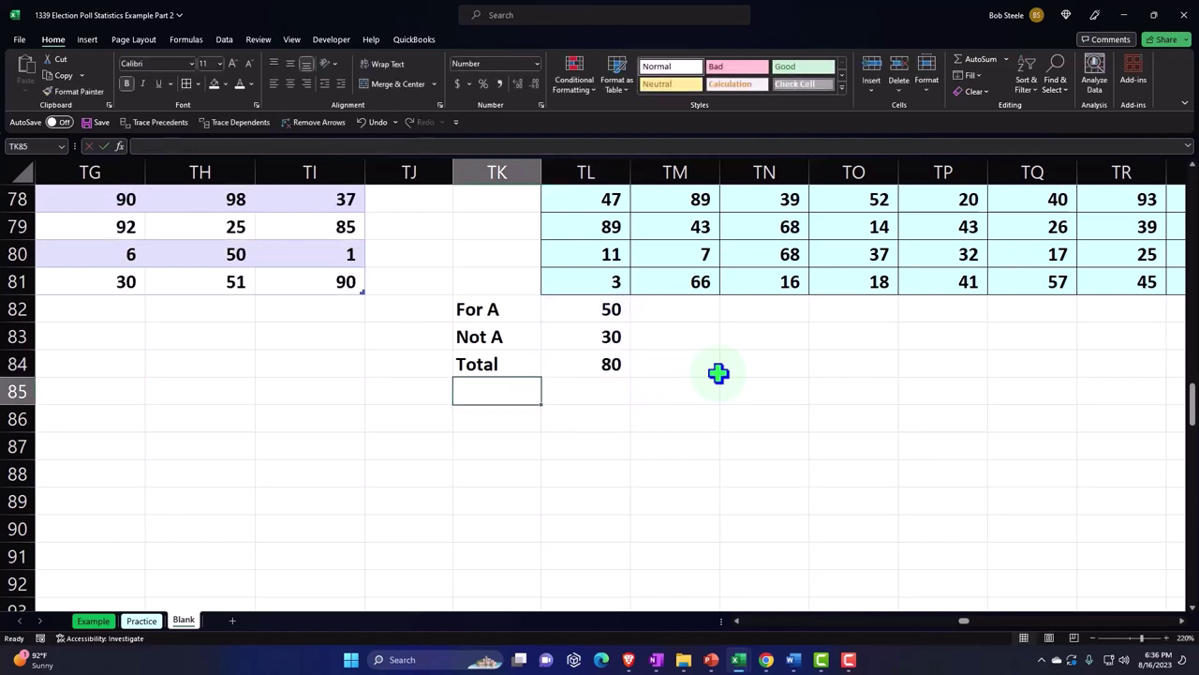
pyautogui.press('Up')
pyautogui.press('Up')
pyautogui.press('Right')
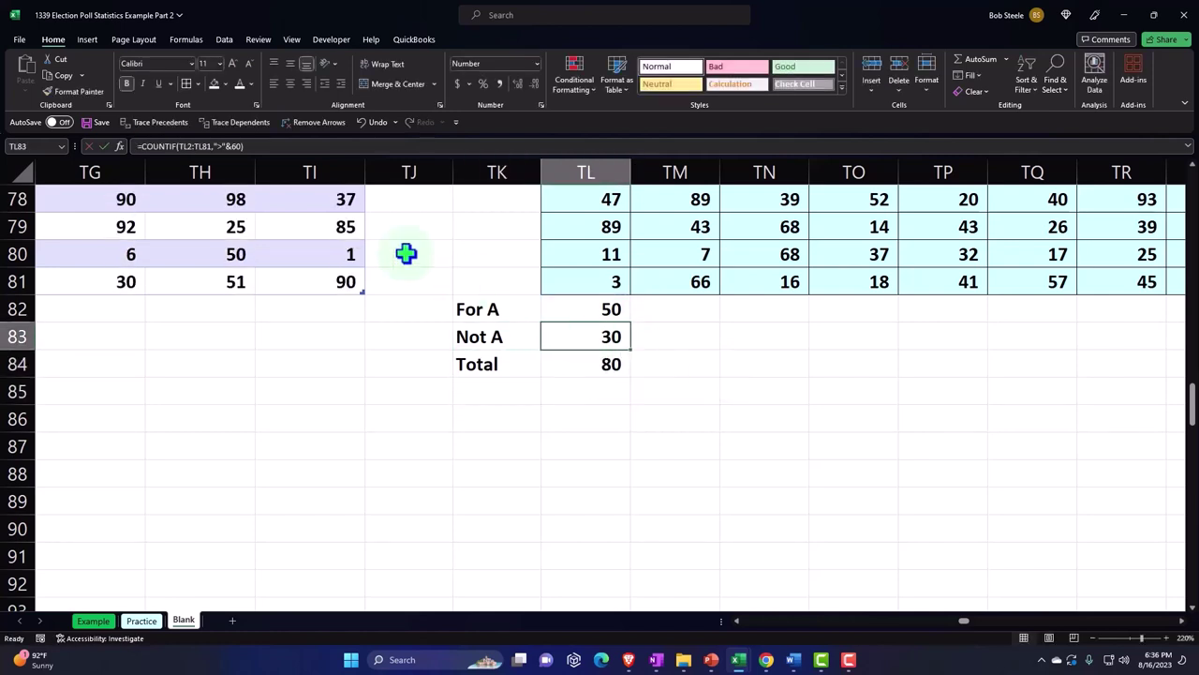
pyautogui.click(160, 85)
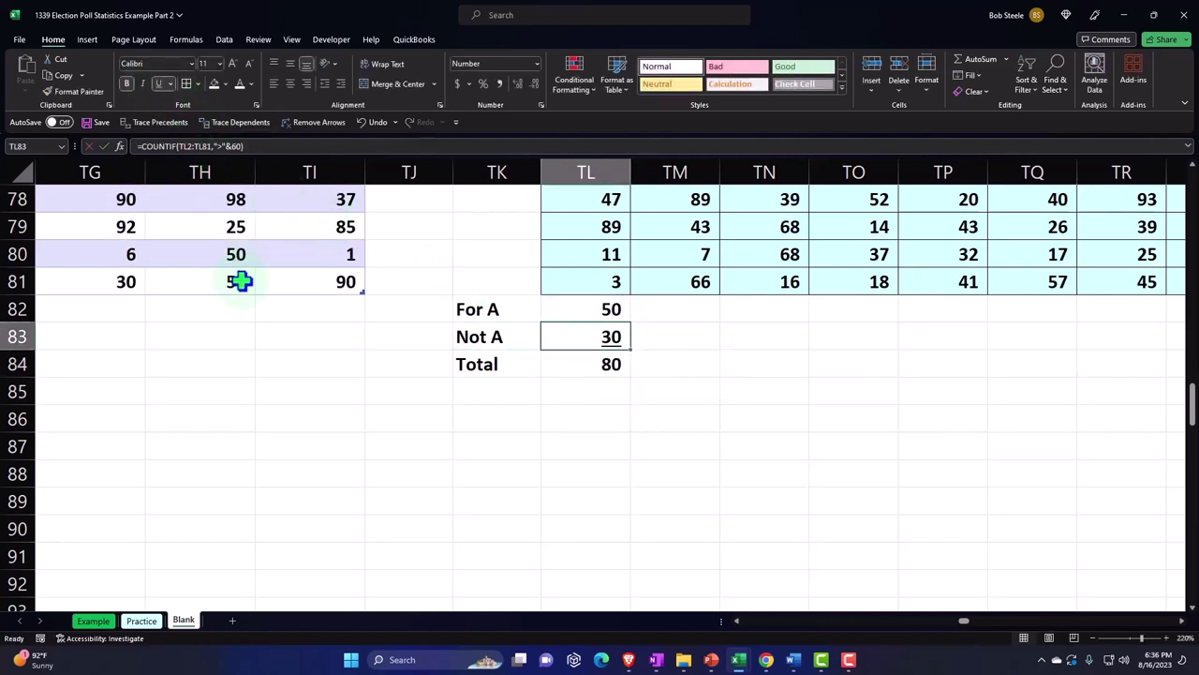
pyautogui.press('Down')
# Label TK85 '% A' and enter =TL82/TL84 in TL85
pyautogui.hotkey('ctrl', 'u')
pyautogui.press('Down')
pyautogui.press('Left')
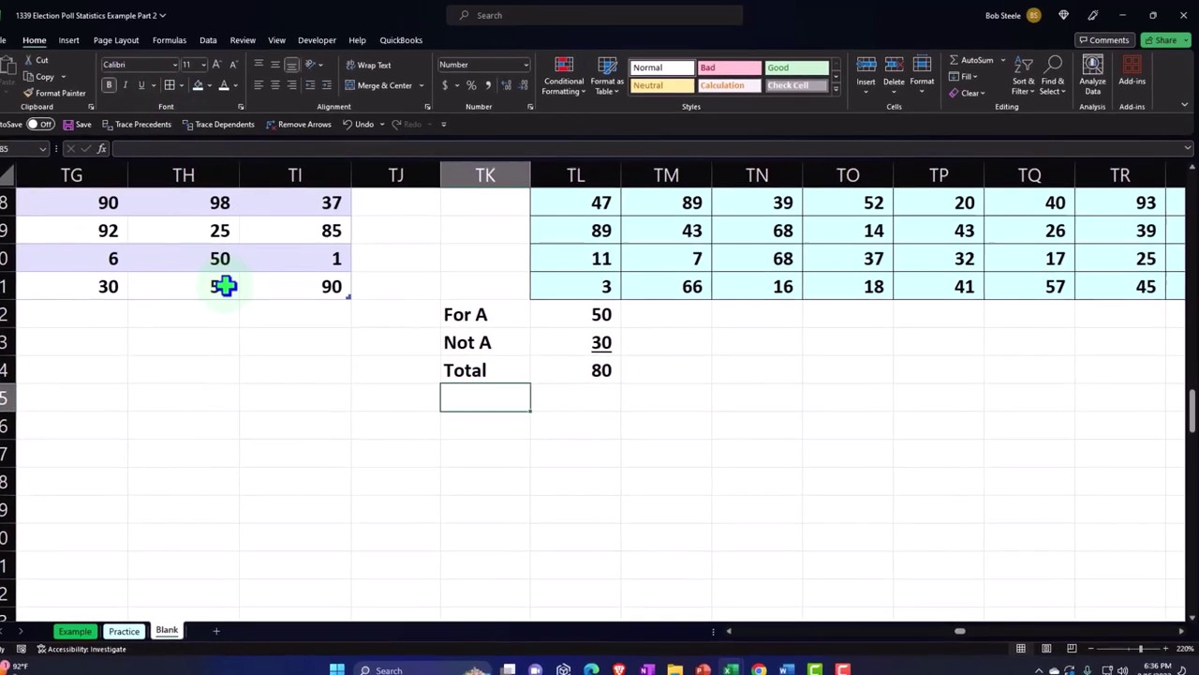
pyautogui.write('%')
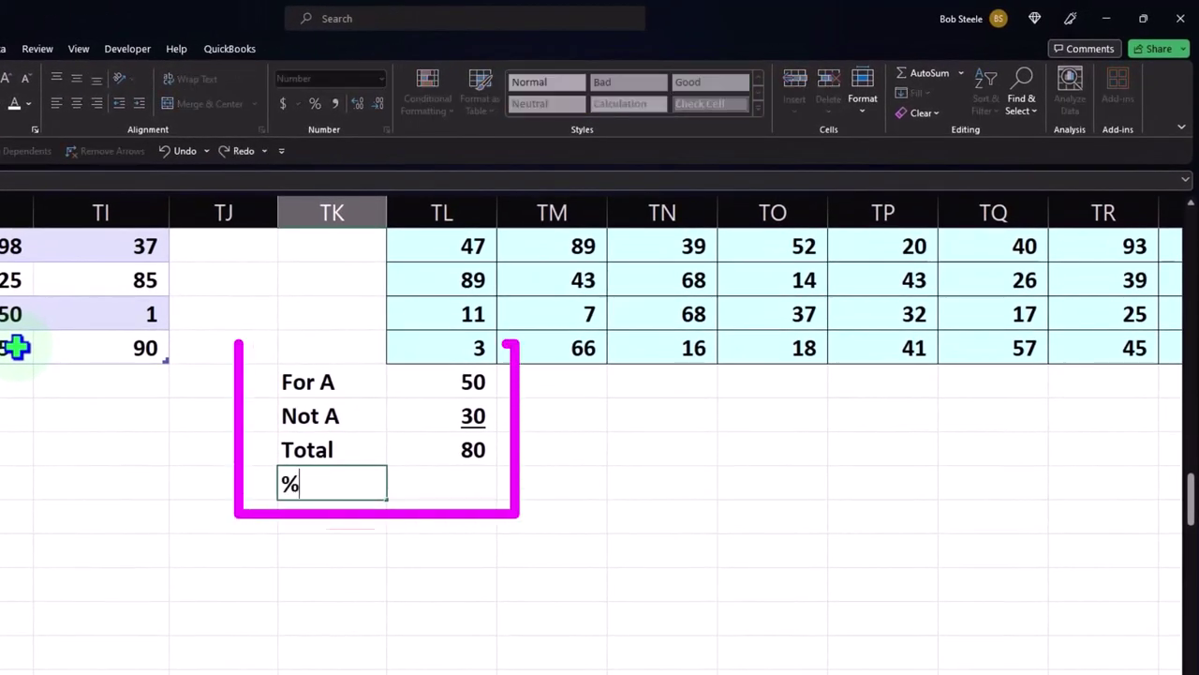
pyautogui.write(' A')
pyautogui.press('Right')
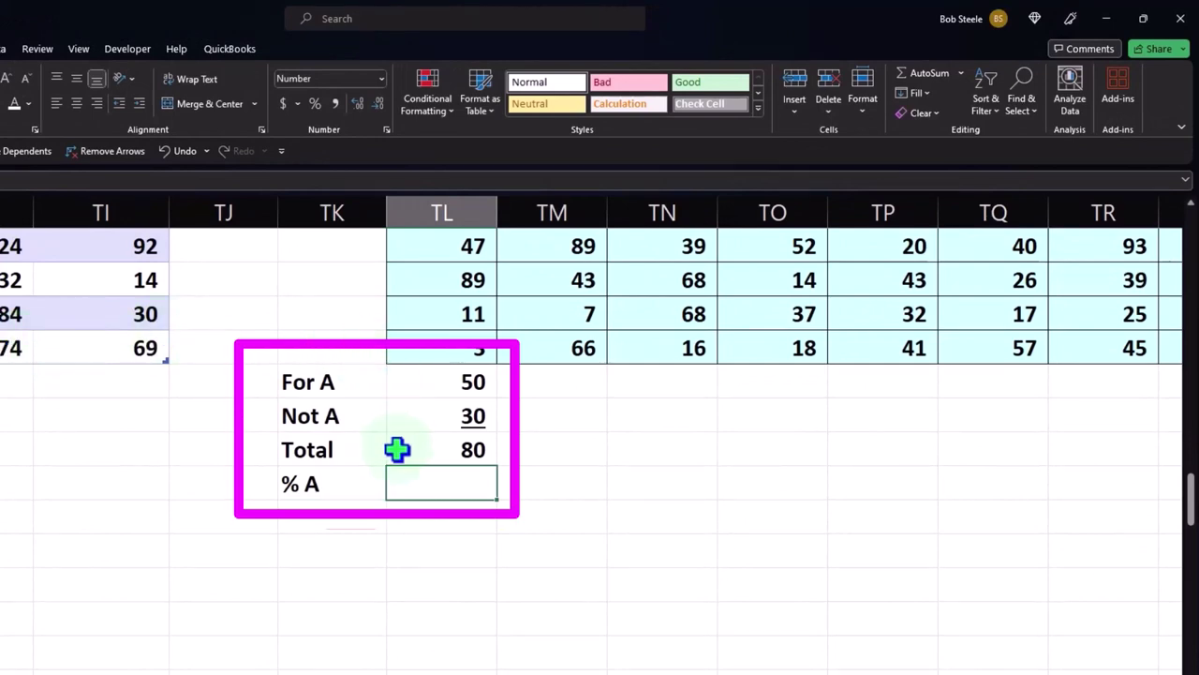
pyautogui.write('=')
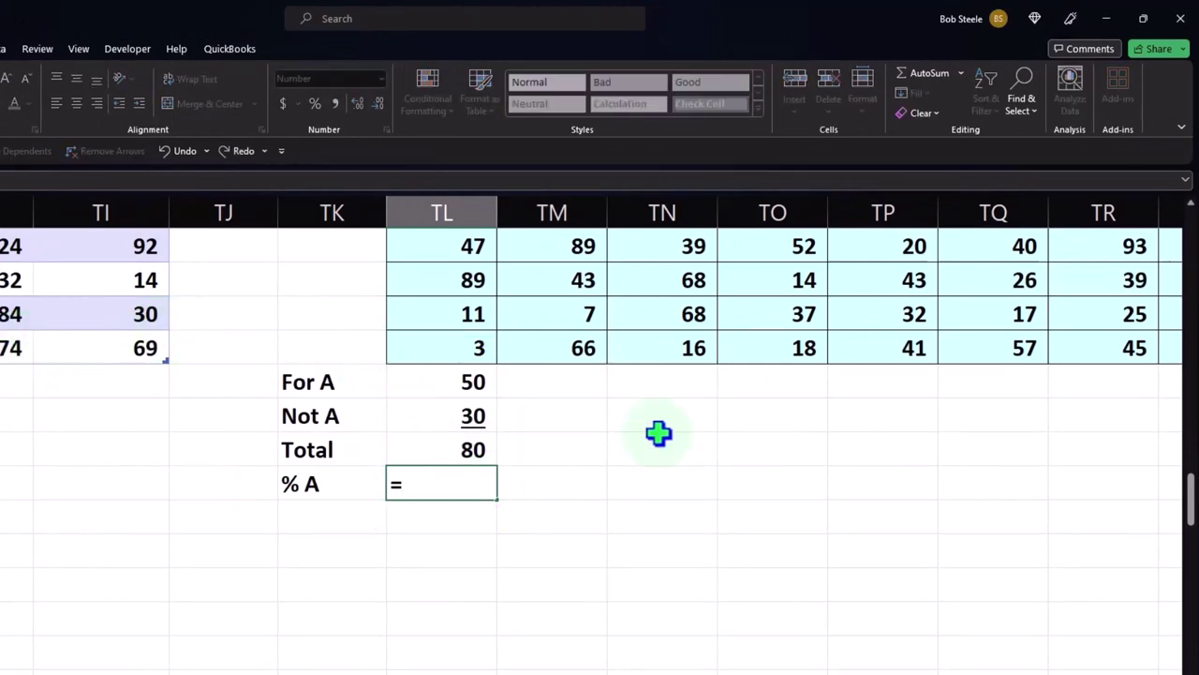
pyautogui.press('Up')
pyautogui.press('Up')
pyautogui.press('Up')
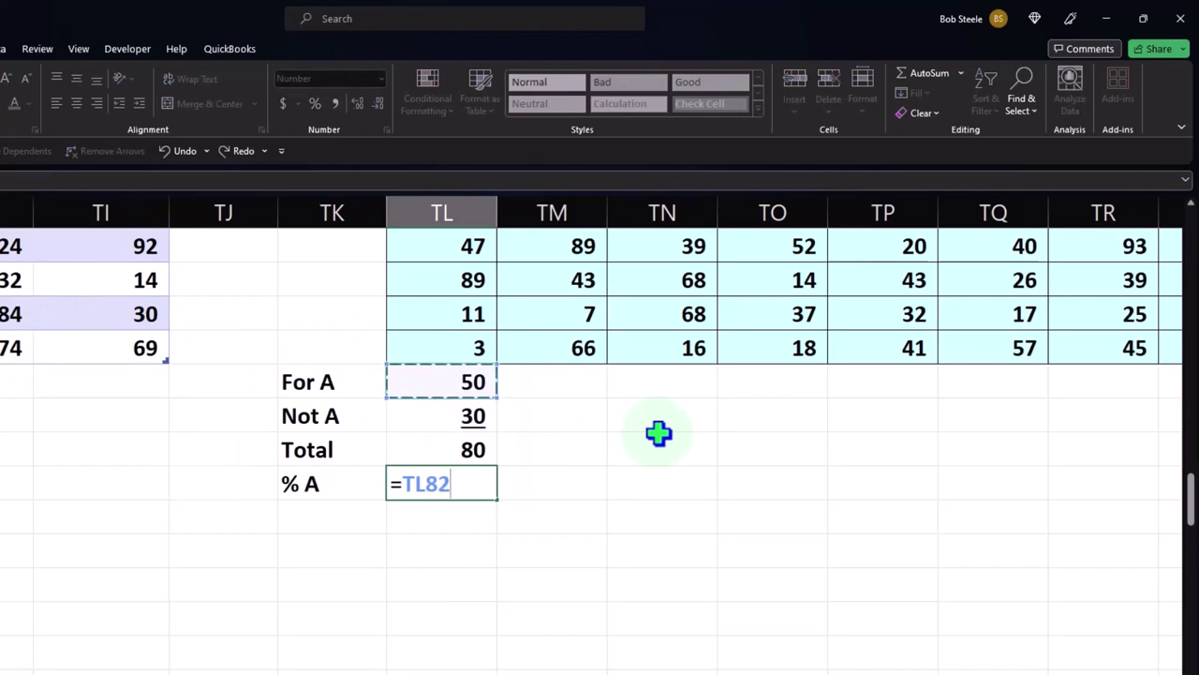
pyautogui.write('/')
pyautogui.press('Up')
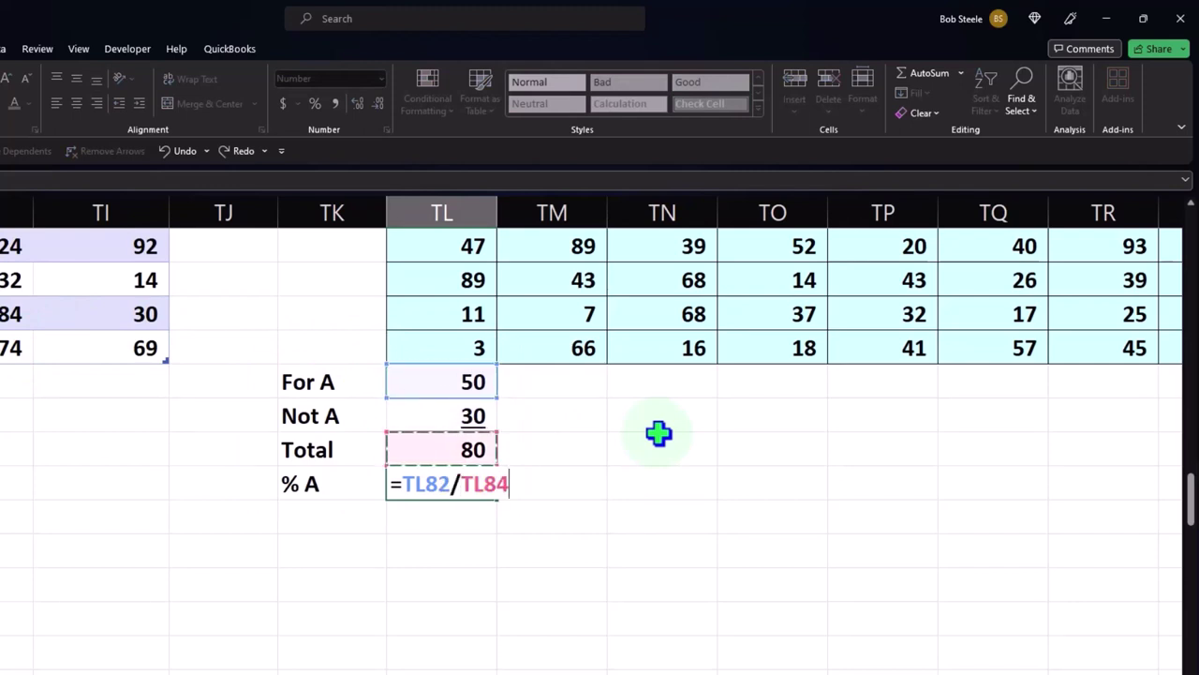
pyautogui.press('Return')
# Format the % A result as a percentage showing 63%
pyautogui.press('Up')
pyautogui.press('Right')
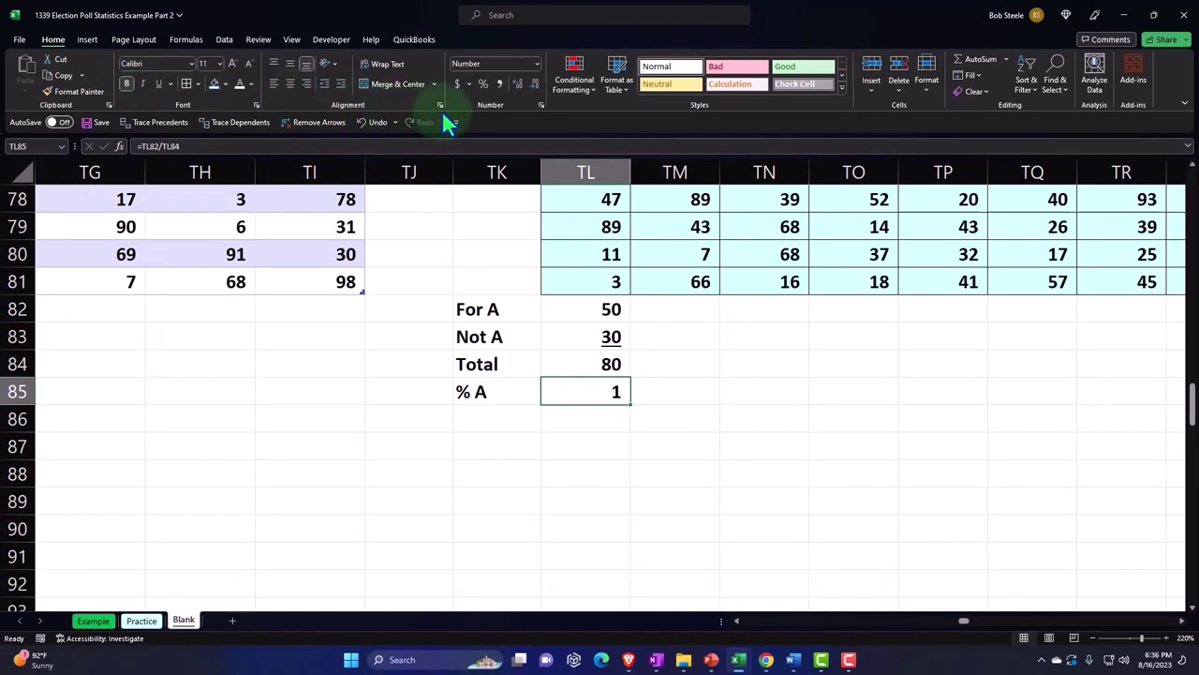
pyautogui.click(482, 84)
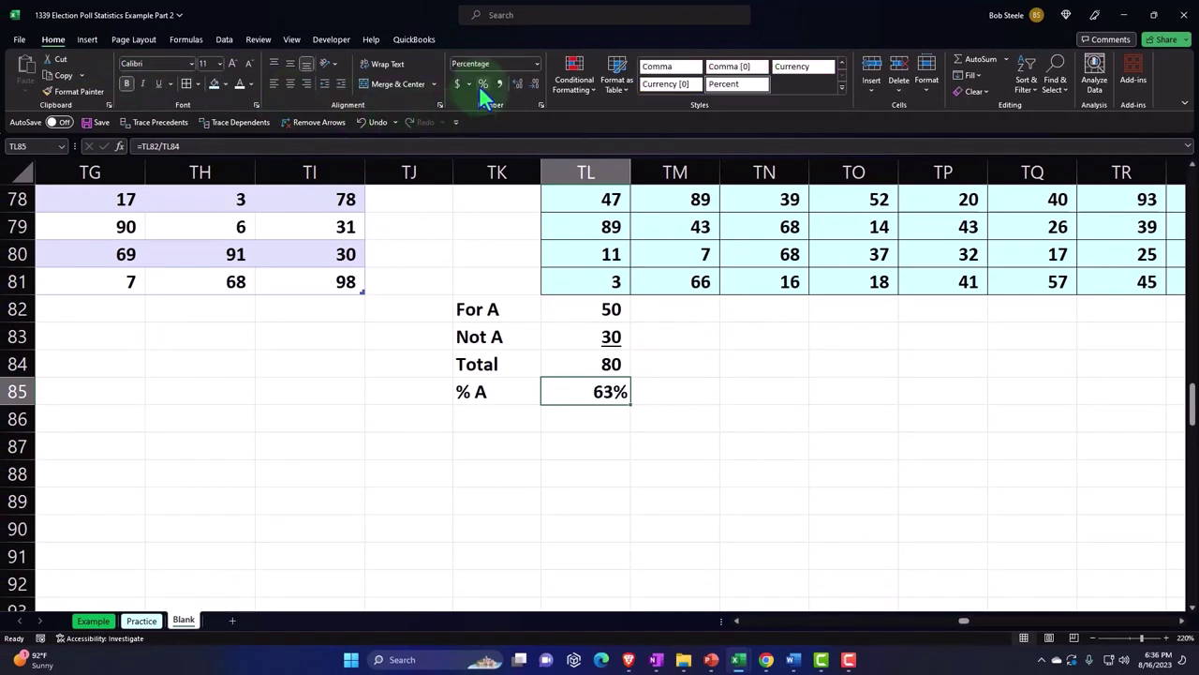
pyautogui.press('Return')
pyautogui.press('Left')
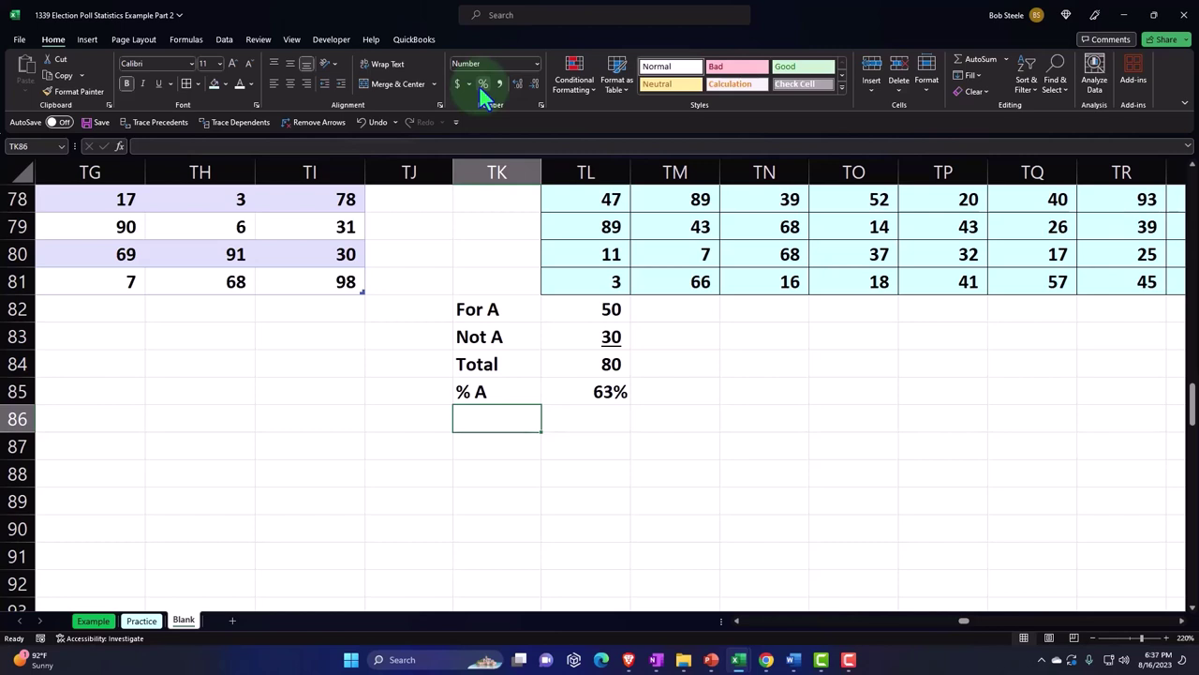
# Label TK86 '% B', enter =TL83/TL84, and format it as an underlined 38%
pyautogui.write('%')
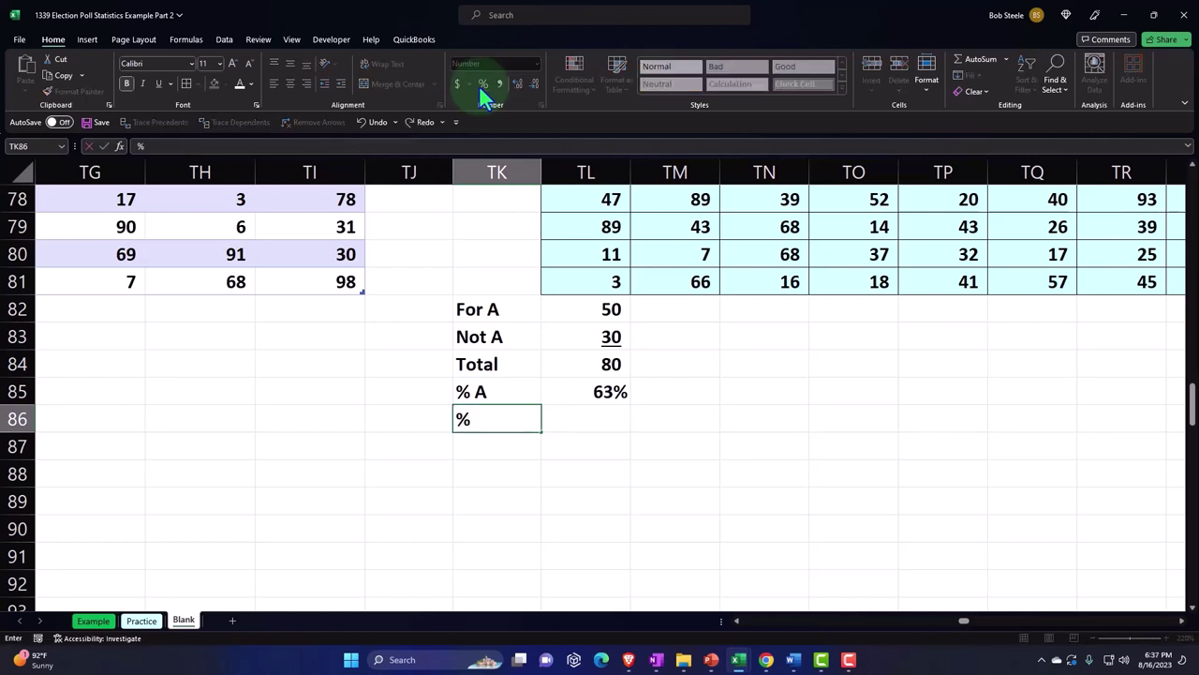
pyautogui.write(' B')
pyautogui.press('Tab')
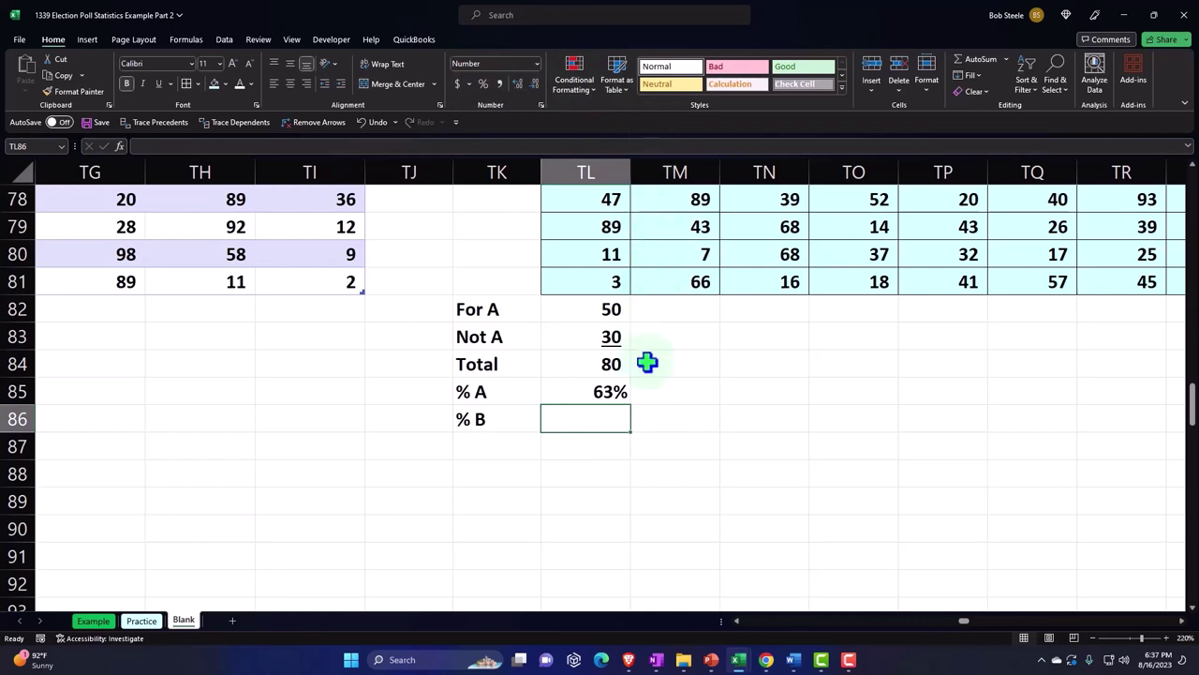
pyautogui.write('=')
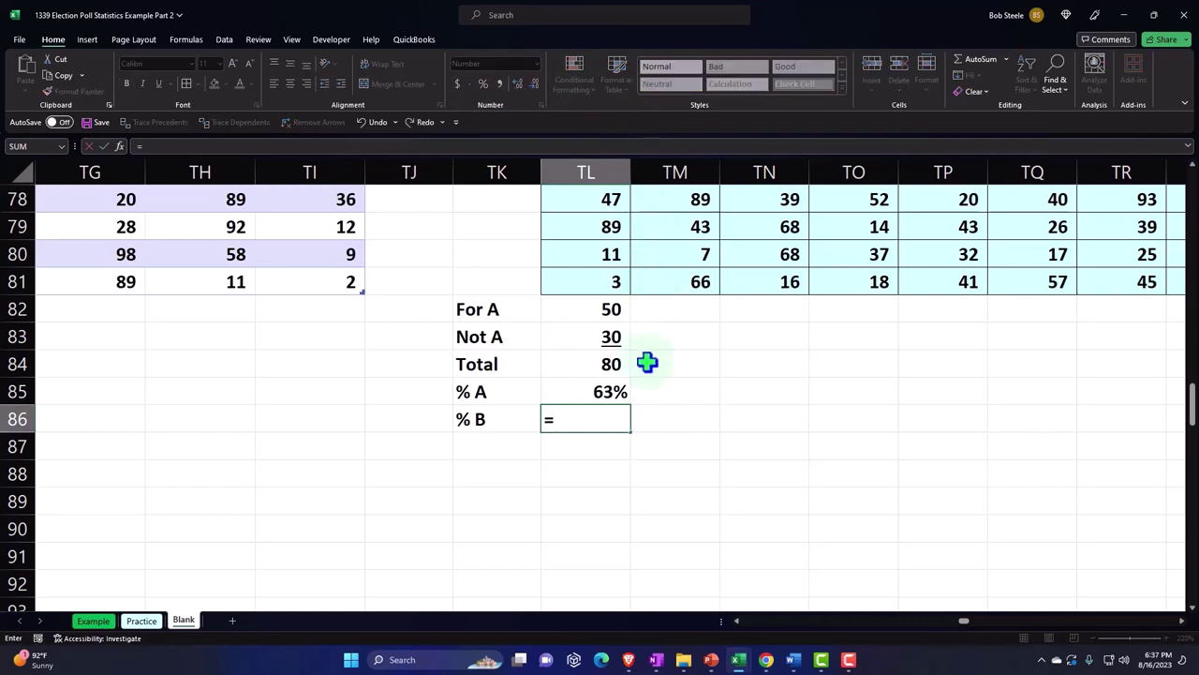
pyautogui.press('Up')
pyautogui.press('Up')
pyautogui.press('Up')
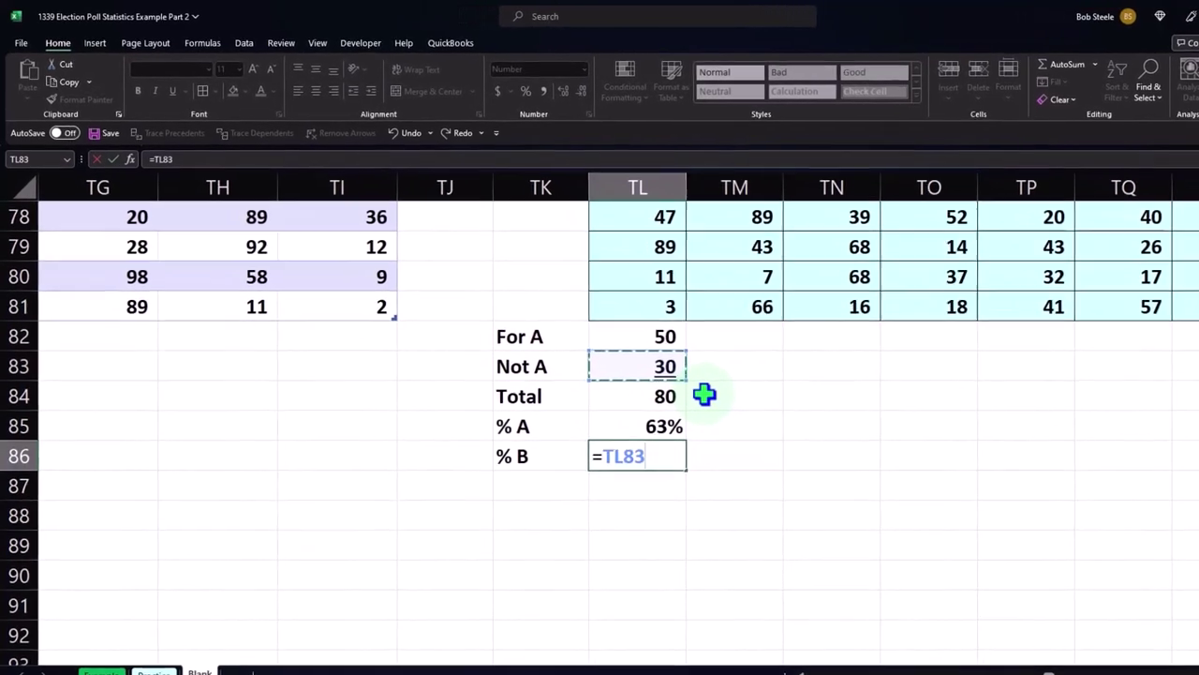
pyautogui.write('/')
pyautogui.press('Up')
pyautogui.press('Up')
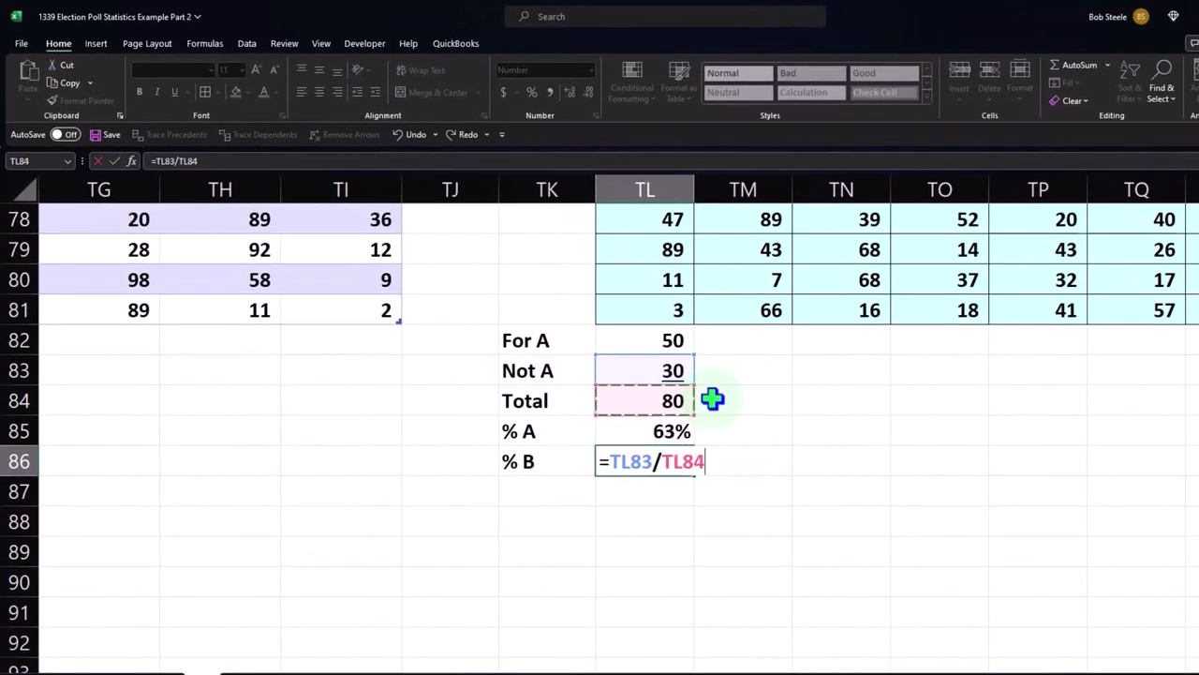
pyautogui.hotkey('ctrl', 'Return')
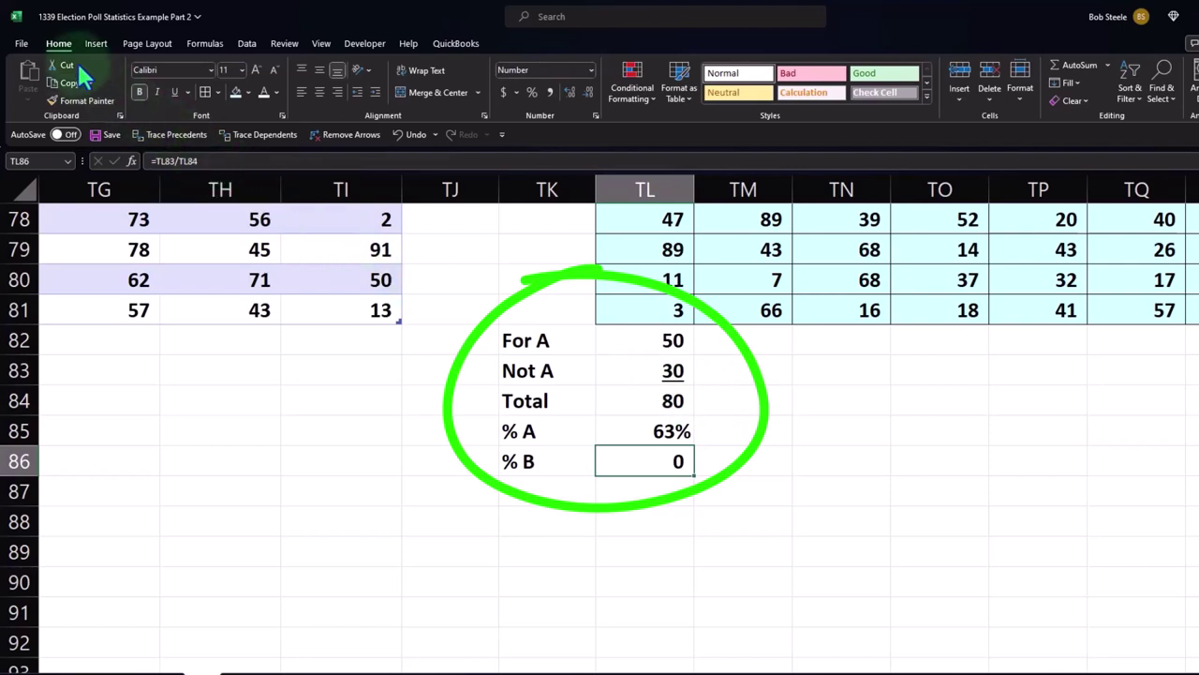
pyautogui.click(528, 92)
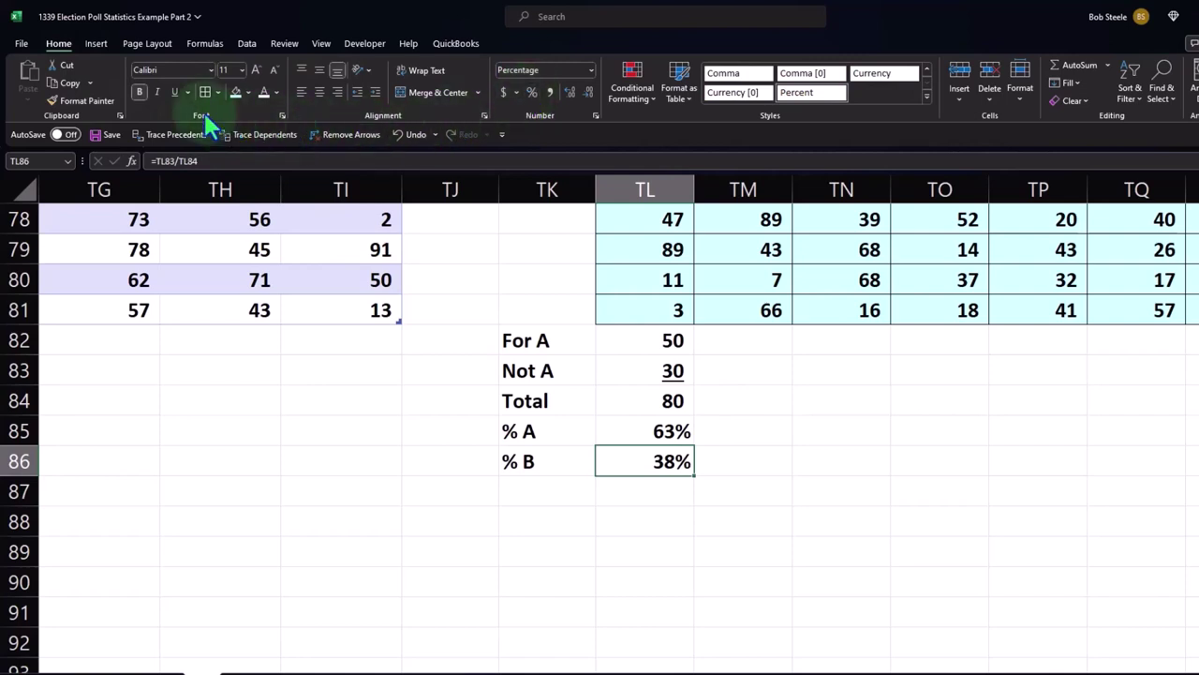
pyautogui.click(175, 91)
# Enter the label 'Totol %' in the cell below the % B label (TK87)
pyautogui.press('Down')
pyautogui.press('Left')
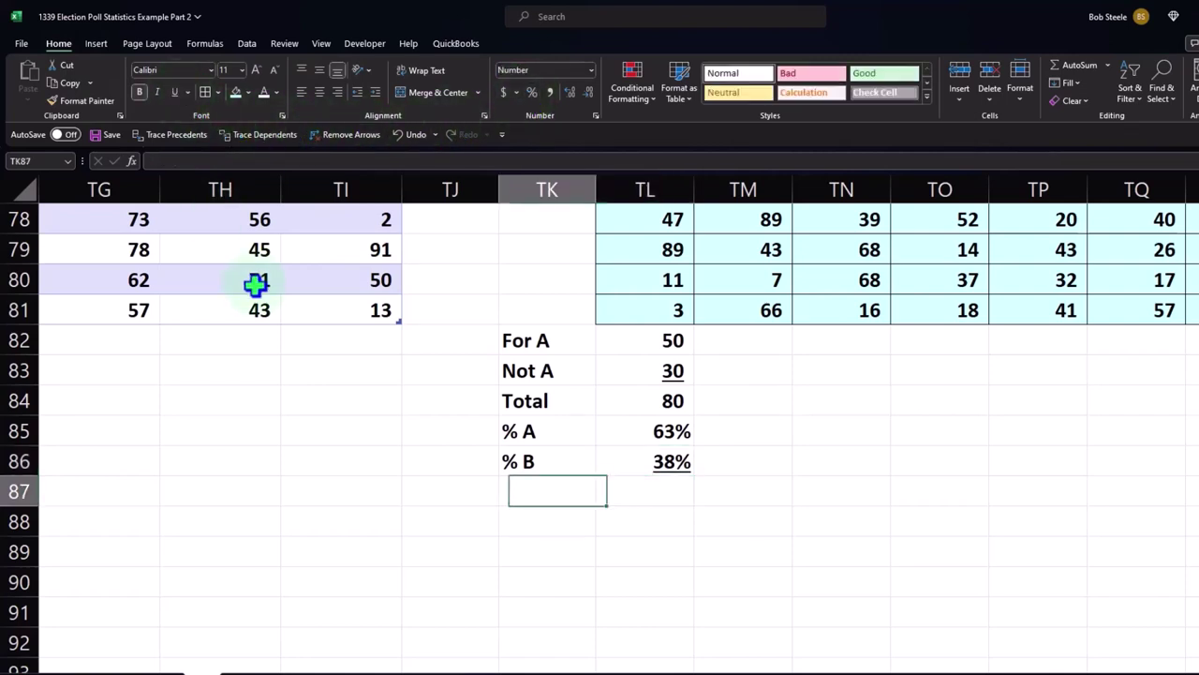
pyautogui.write('To')
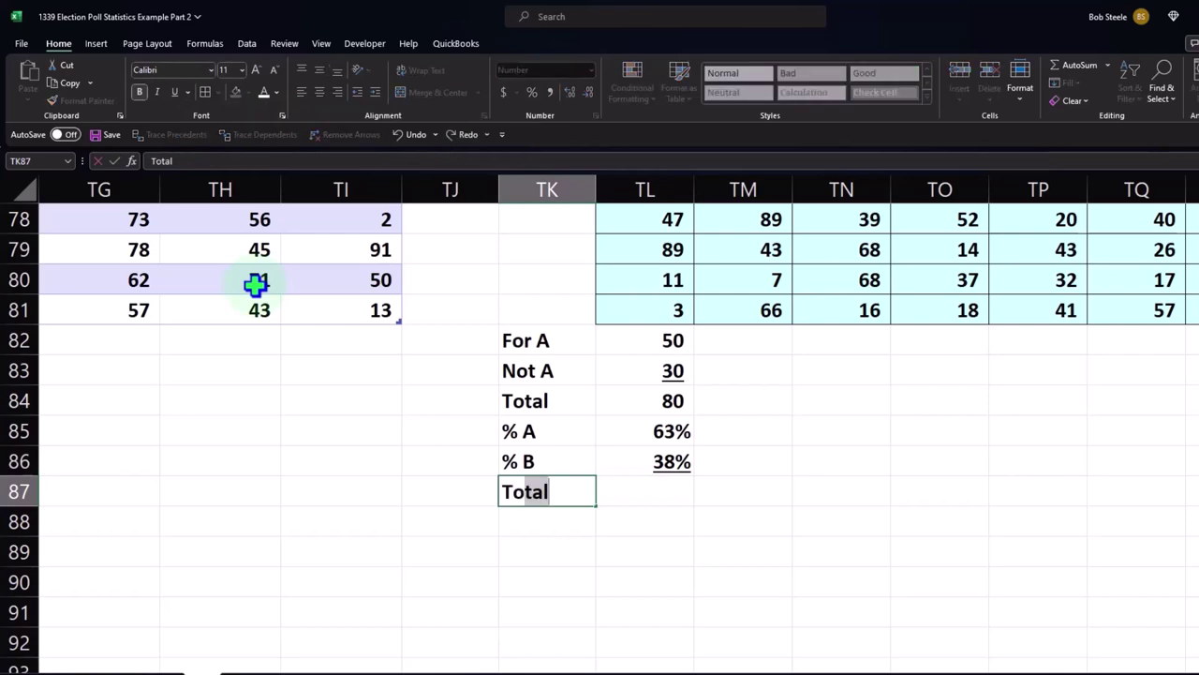
pyautogui.write('toal')
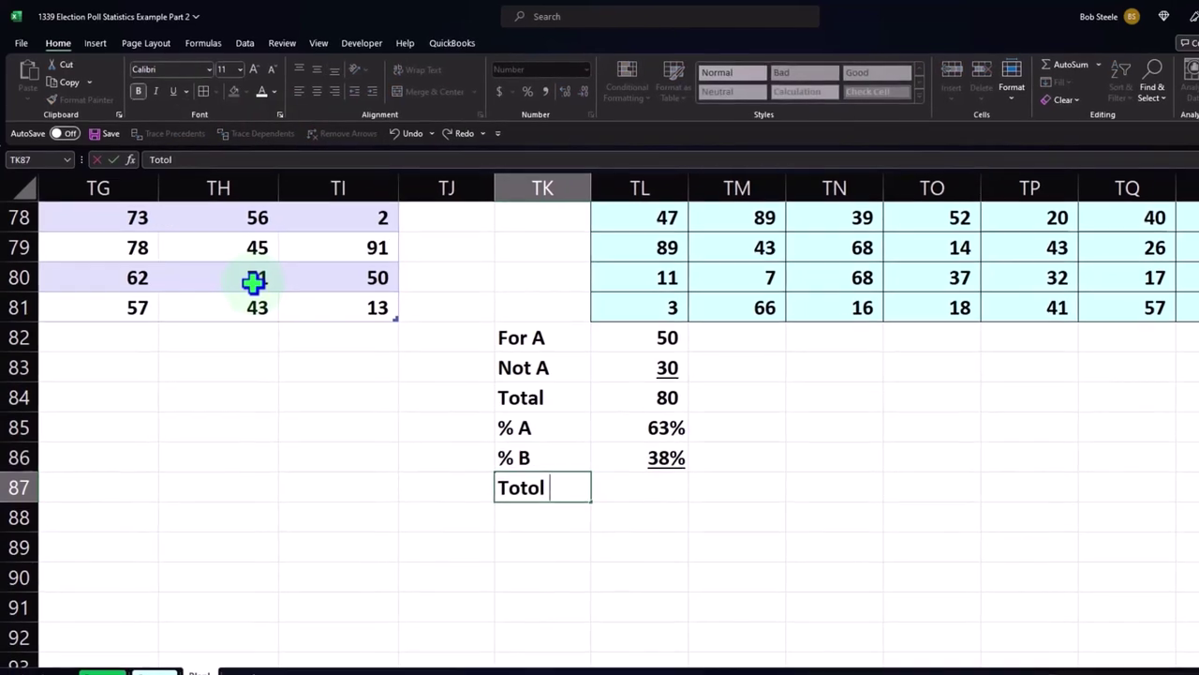
pyautogui.press('BackSpace')
pyautogui.press('BackSpace')
pyautogui.write('al %')
pyautogui.press('Tab')
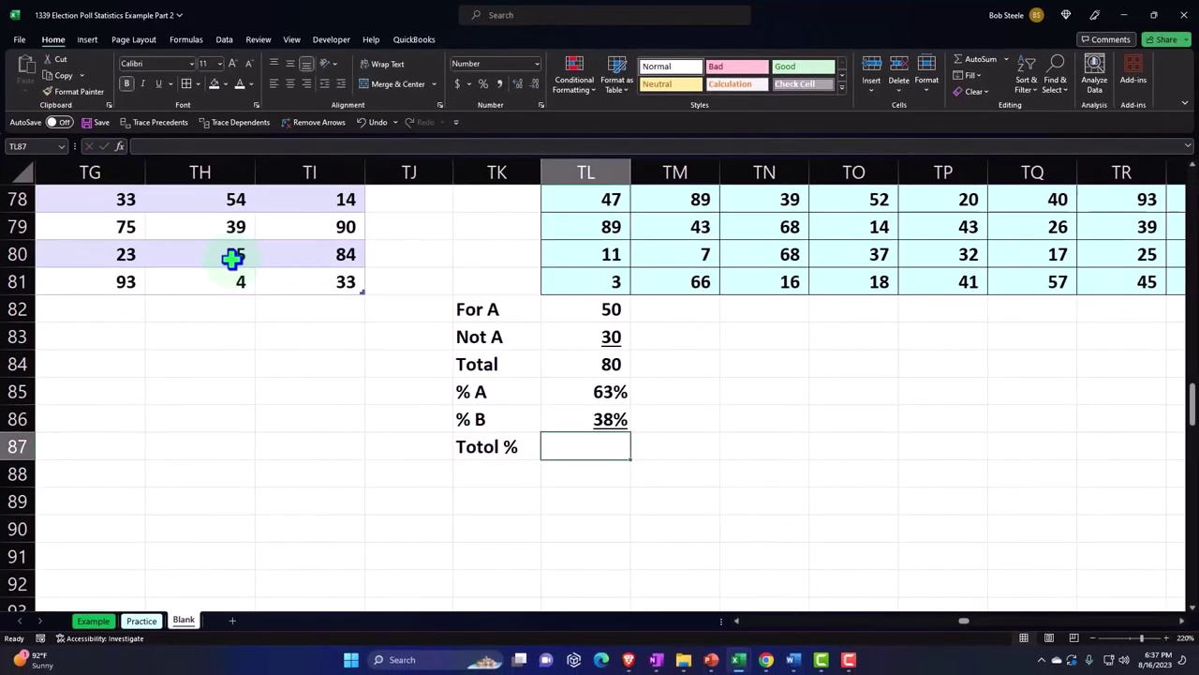
# Add =SUM(TL85:TL86) in TL87 to total % A and % B, formatted as a percentage (100%)
pyautogui.write('=sum(')
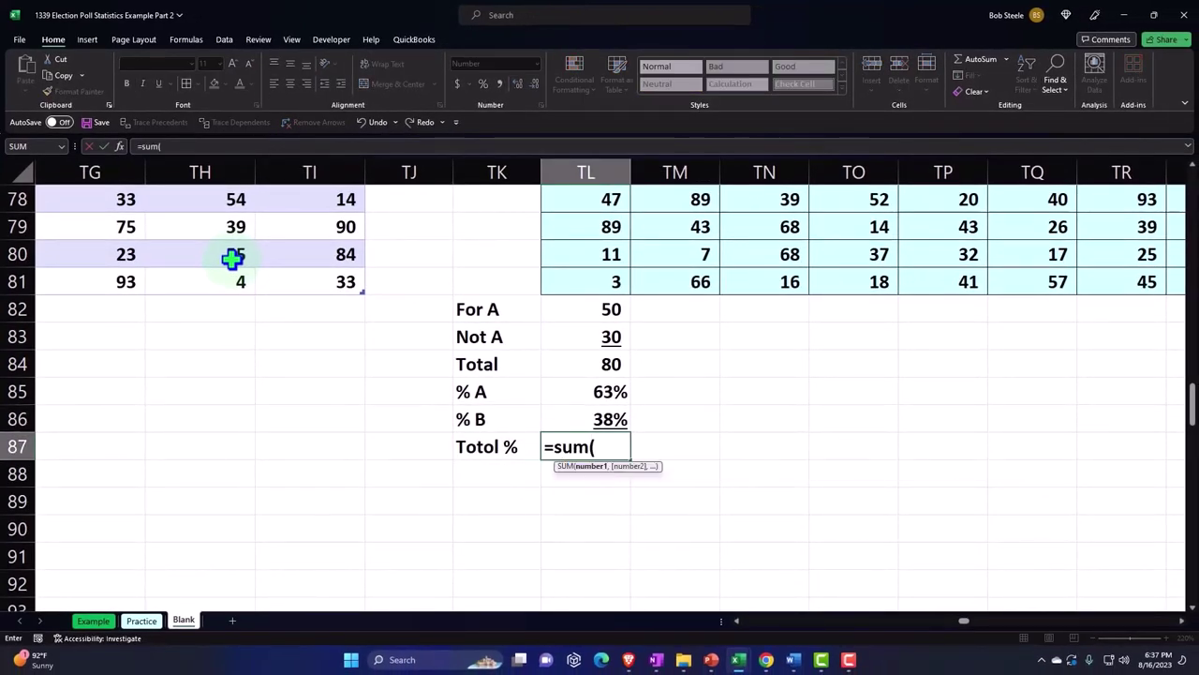
pyautogui.press('Up')
pyautogui.hotkey('shift', 'Up')
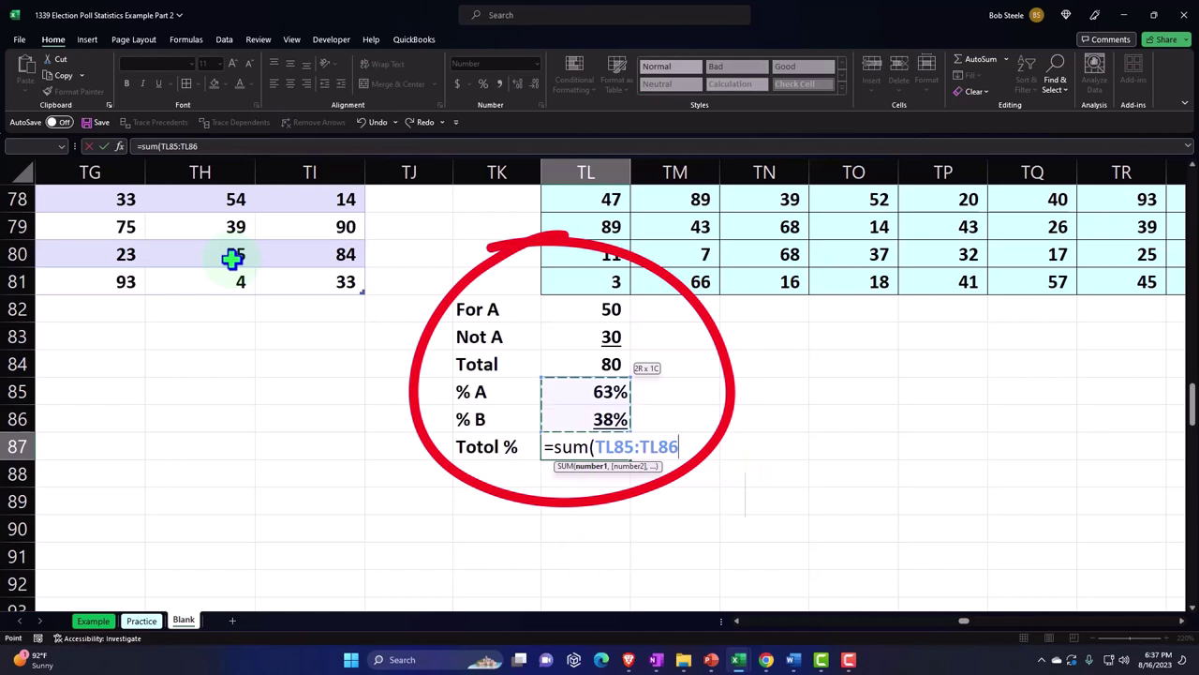
pyautogui.press('Return')
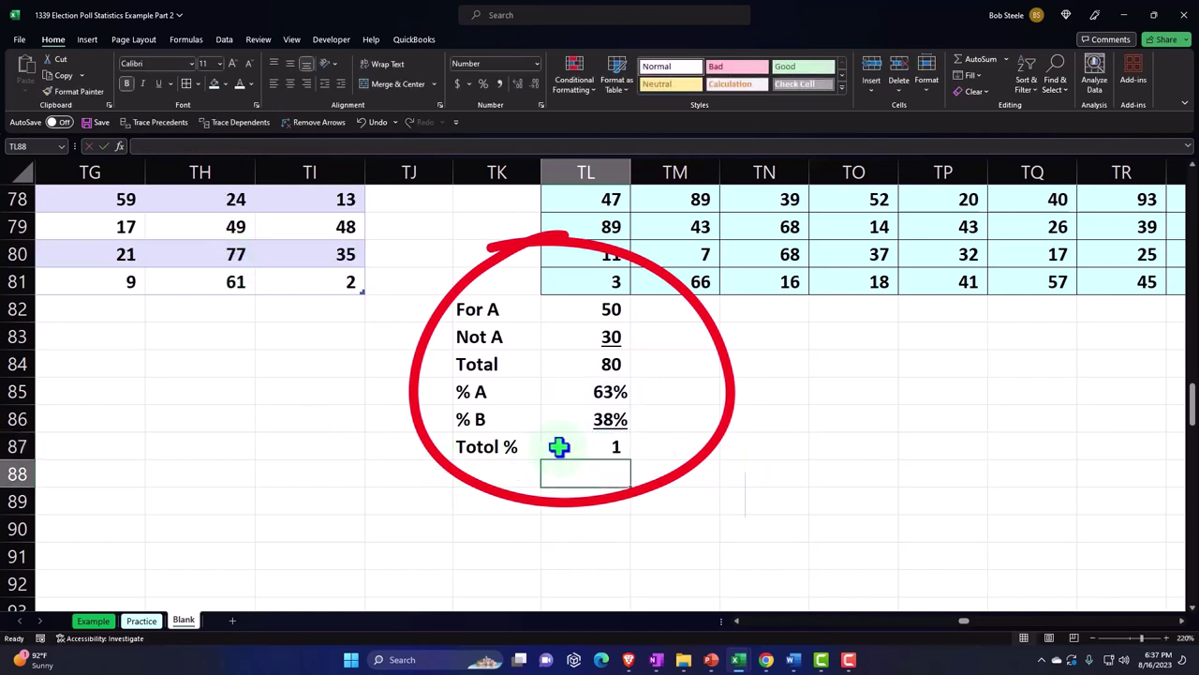
pyautogui.click(559, 447)
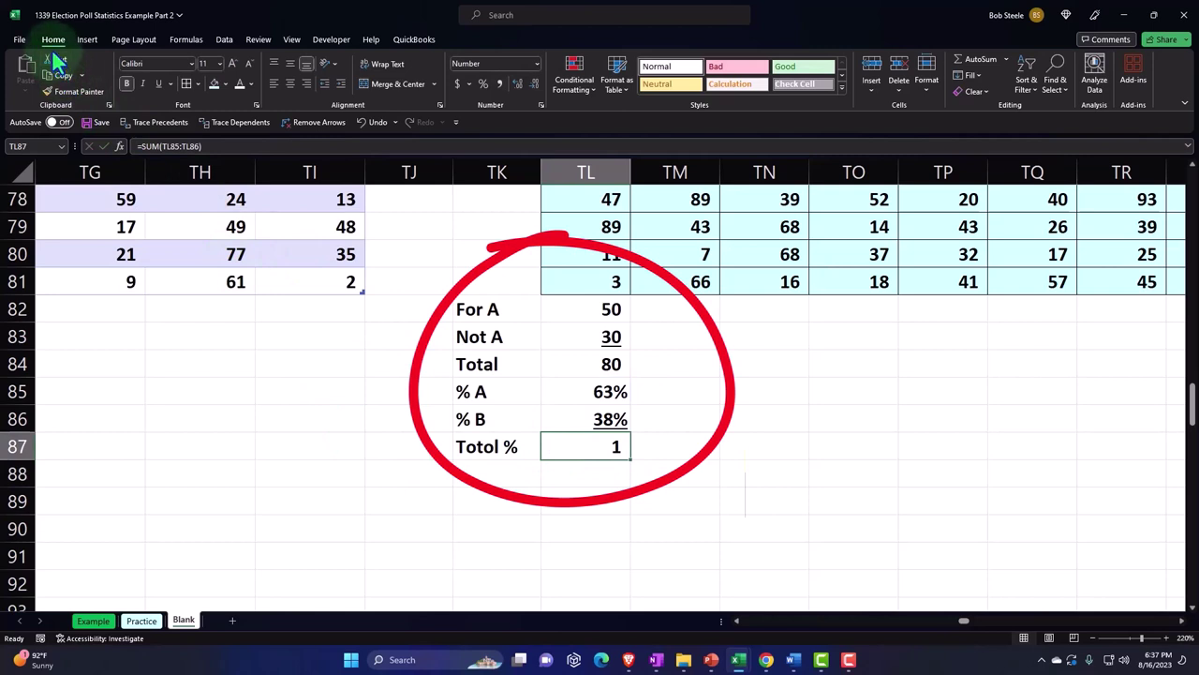
pyautogui.click(482, 84)
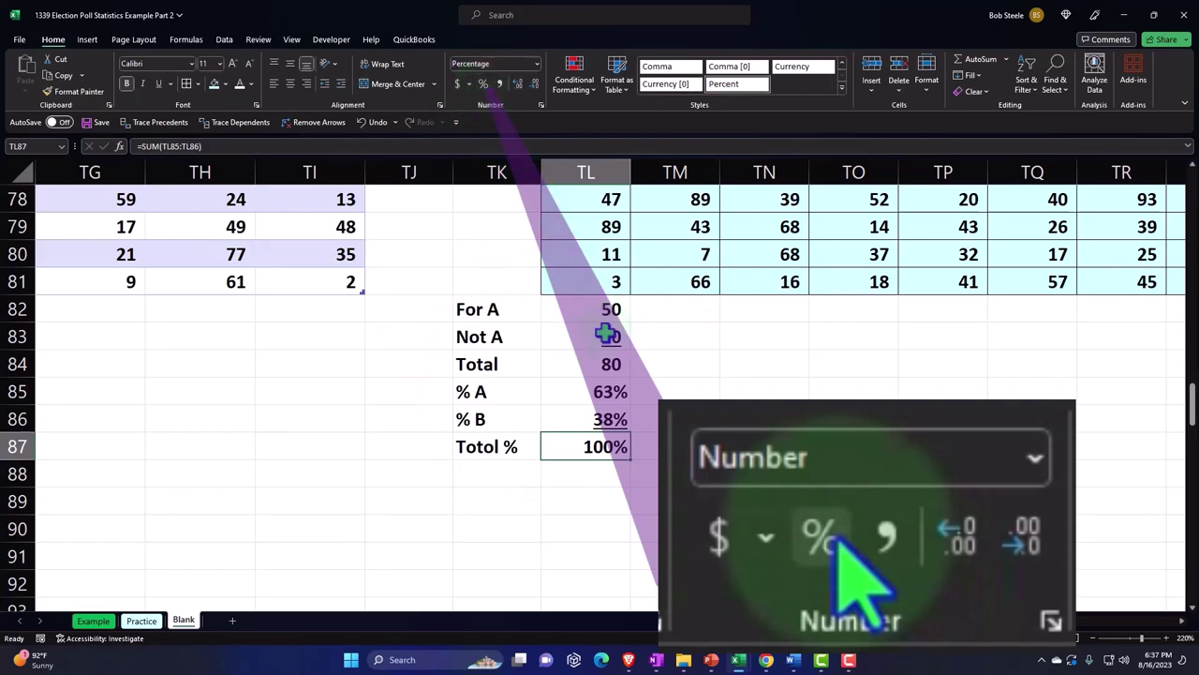
pyautogui.click(612, 386)
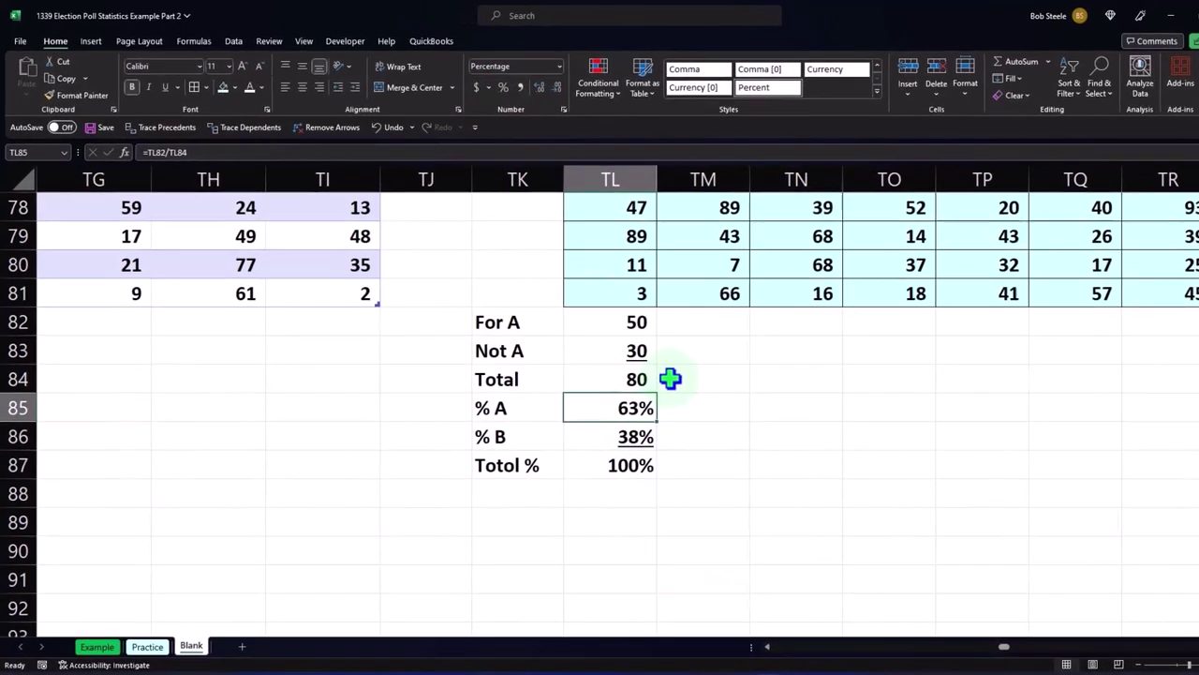
# Select the Sample 1 summary cells TL82:TL87, from For A down to Totol %
pyautogui.press('Down')
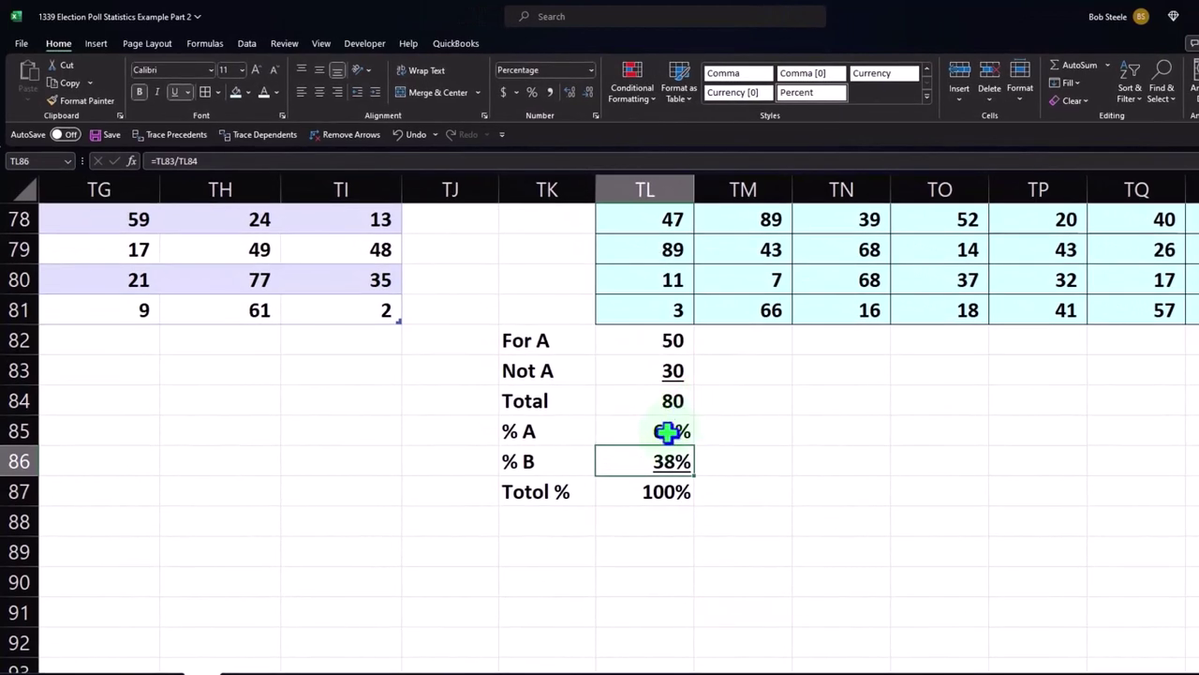
pyautogui.click(667, 431)
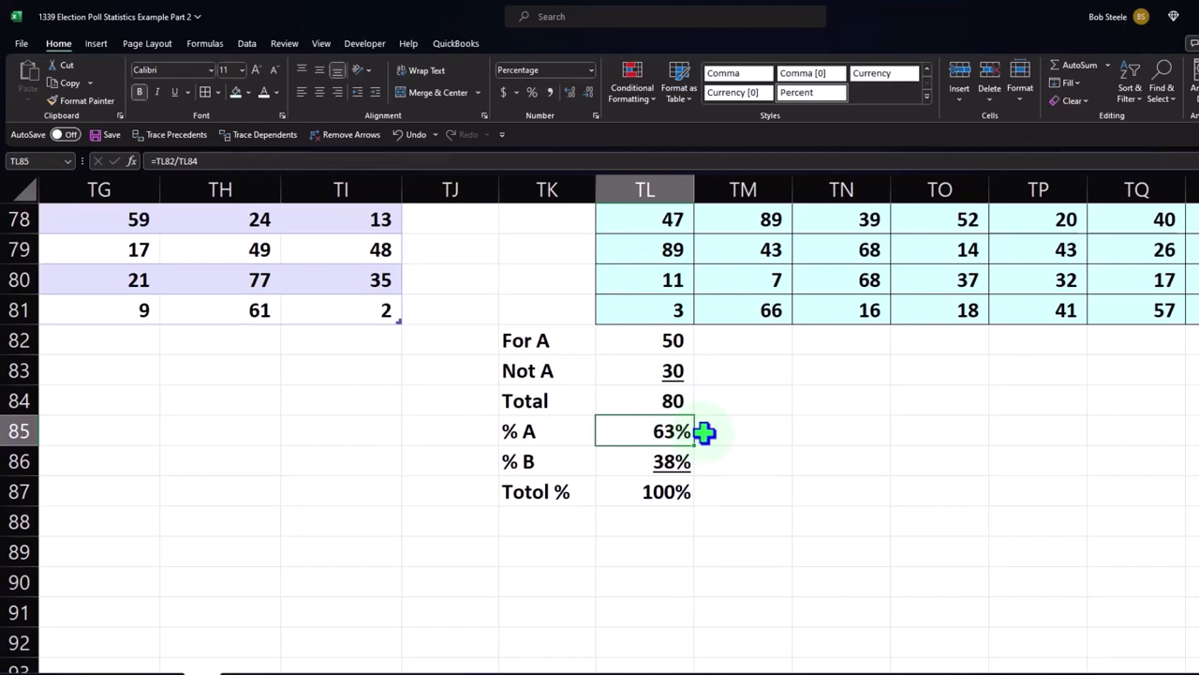
pyautogui.moveTo(671, 341); pyautogui.dragTo(673, 489)
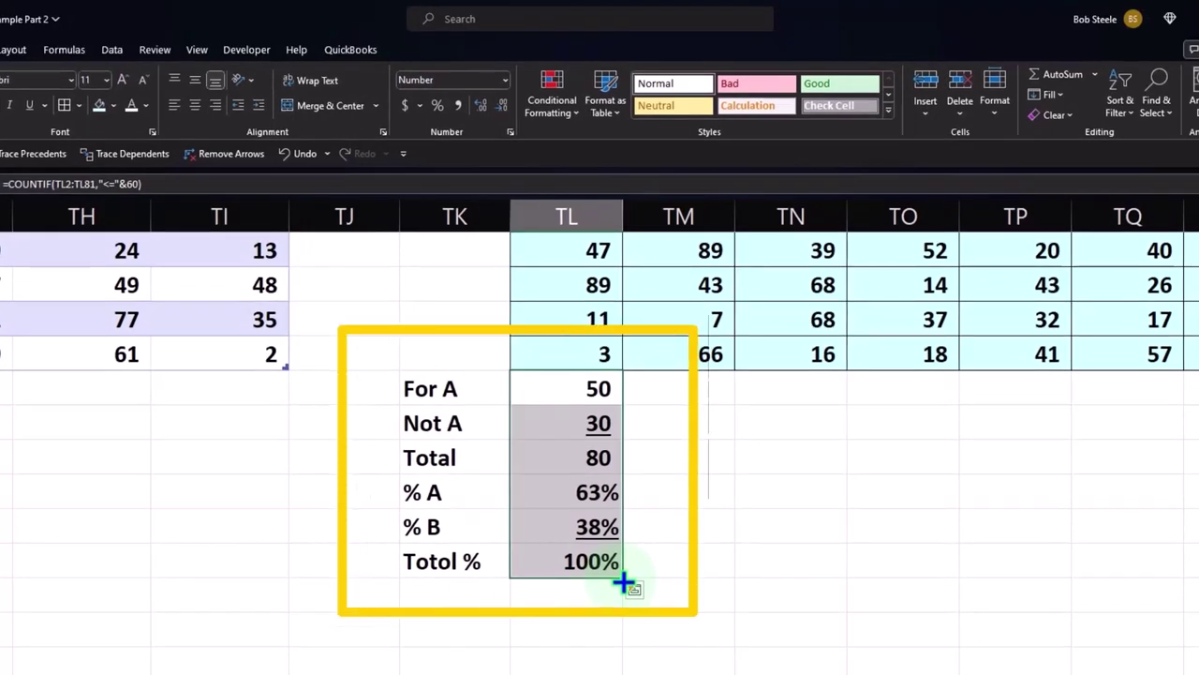
# Fill the TL82:TL87 summary formulas rightward across all sample columns out to AMQ
pyautogui.moveTo(624, 584); pyautogui.dragTo(1198, 578)
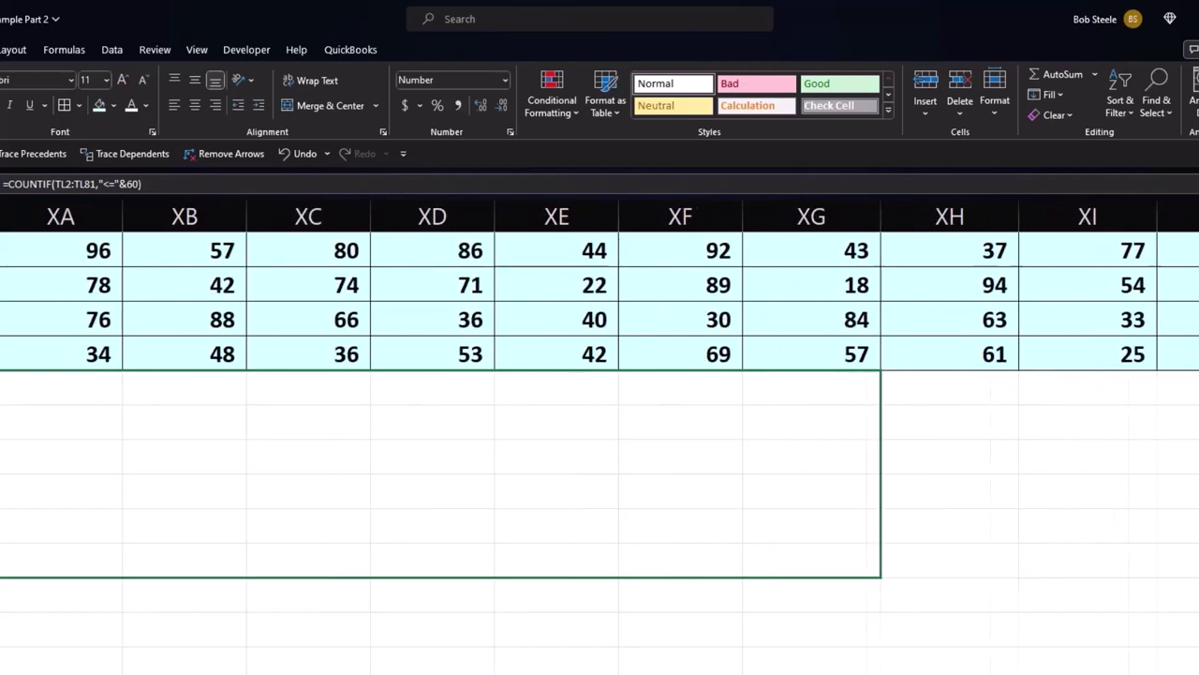
pyautogui.moveTo(1198, 578); pyautogui.dragTo(1198, 578)
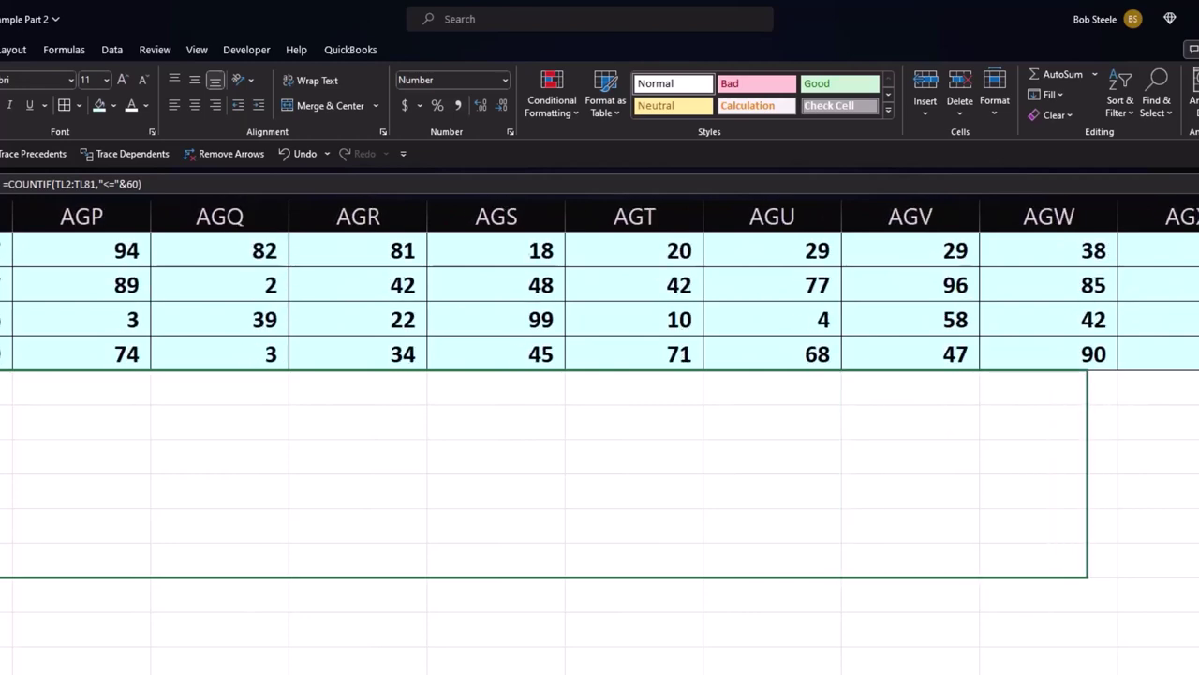
pyautogui.moveTo(1198, 578); pyautogui.dragTo(1198, 578)
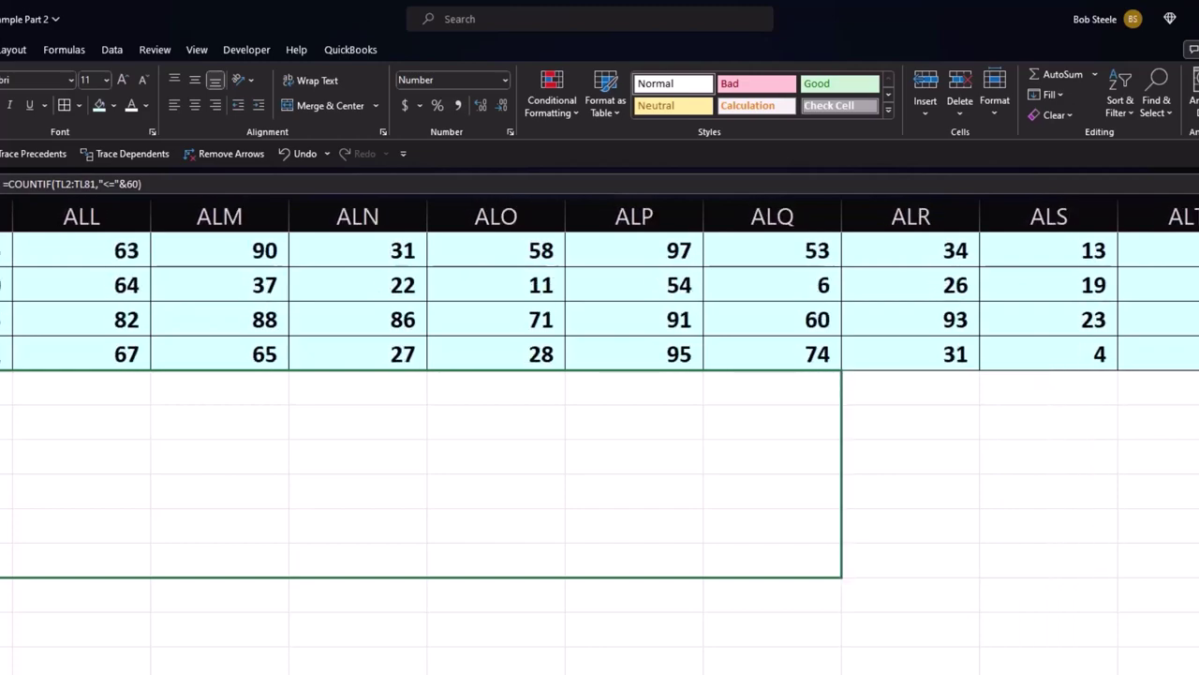
pyautogui.moveTo(1198, 578)
pyautogui.mouseDown()
pyautogui.moveTo(1062, 518)
pyautogui.moveTo(984, 422)
pyautogui.mouseUp()
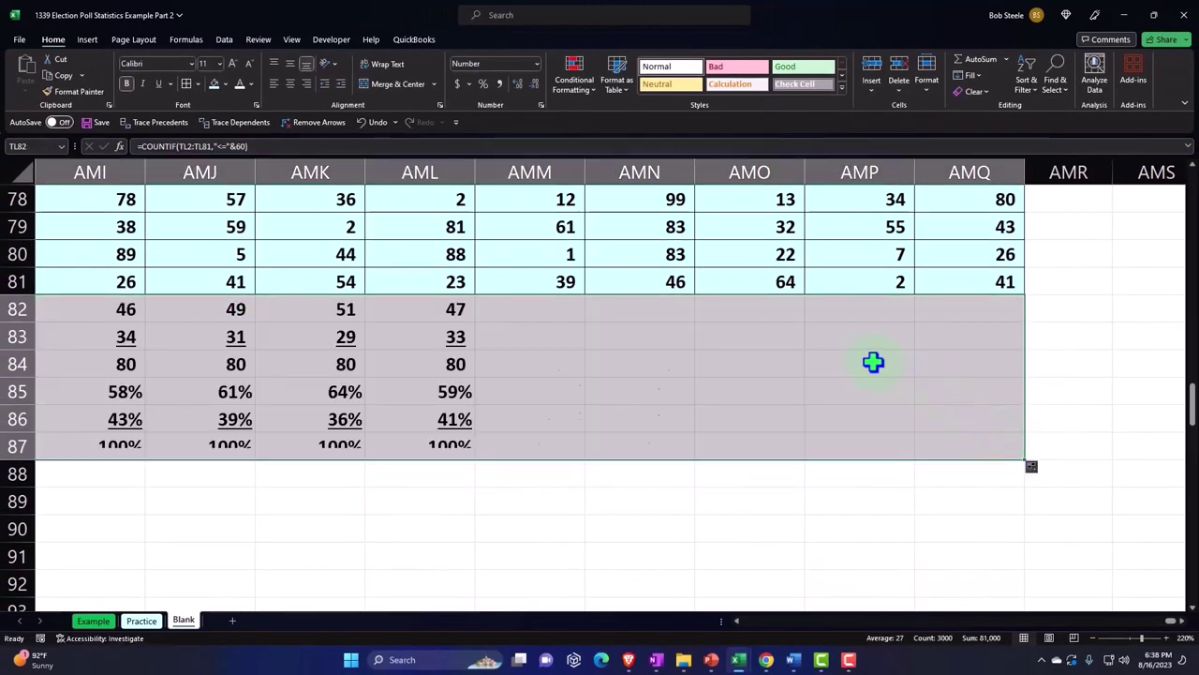
# Select summary rows 82–87 from column AMQ back to the TK labels
pyautogui.click(846, 499)
pyautogui.moveTo(985, 309)
pyautogui.mouseDown()
pyautogui.moveTo(5, 420)
pyautogui.moveTo(5, 441)
pyautogui.mouseUp()
pyautogui.moveTo(5, 441); pyautogui.dragTo(5, 442)
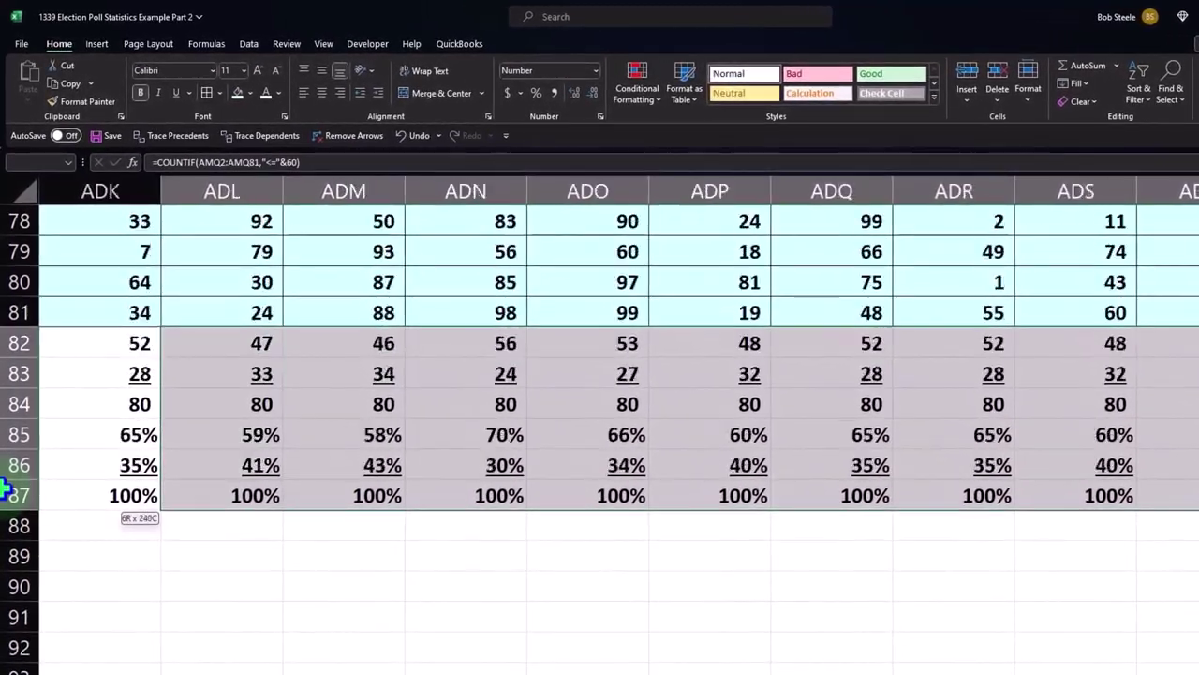
pyautogui.moveTo(5, 488); pyautogui.dragTo(5, 488)
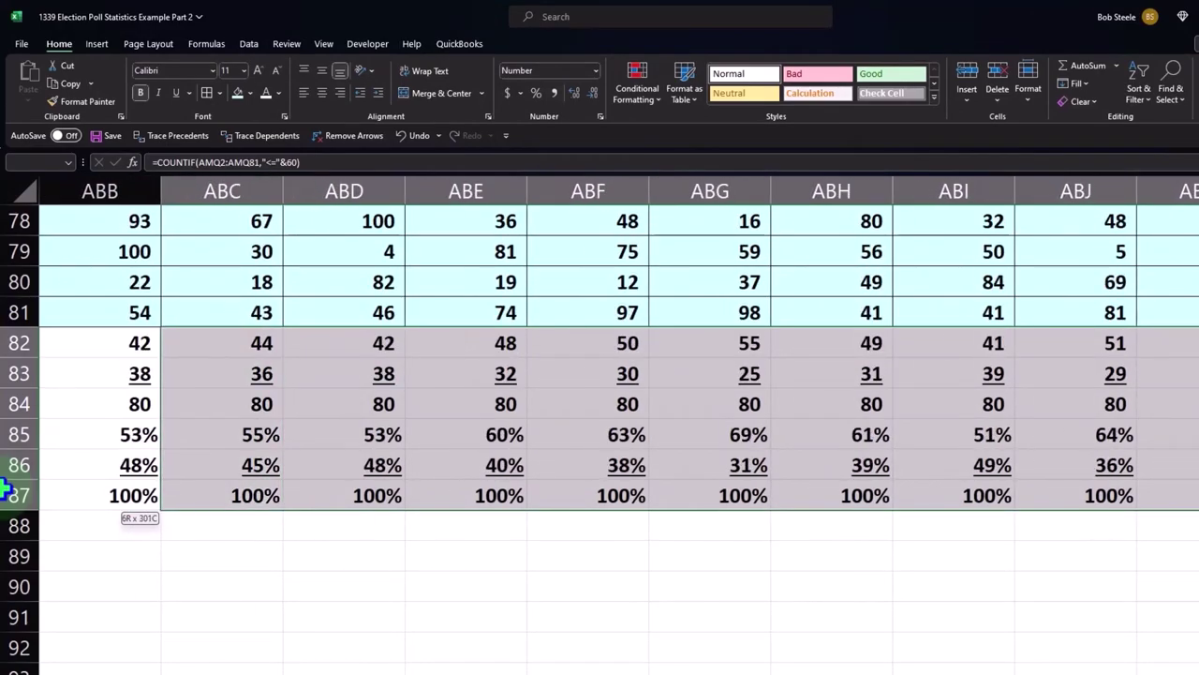
pyautogui.moveTo(4, 488); pyautogui.dragTo(4, 488)
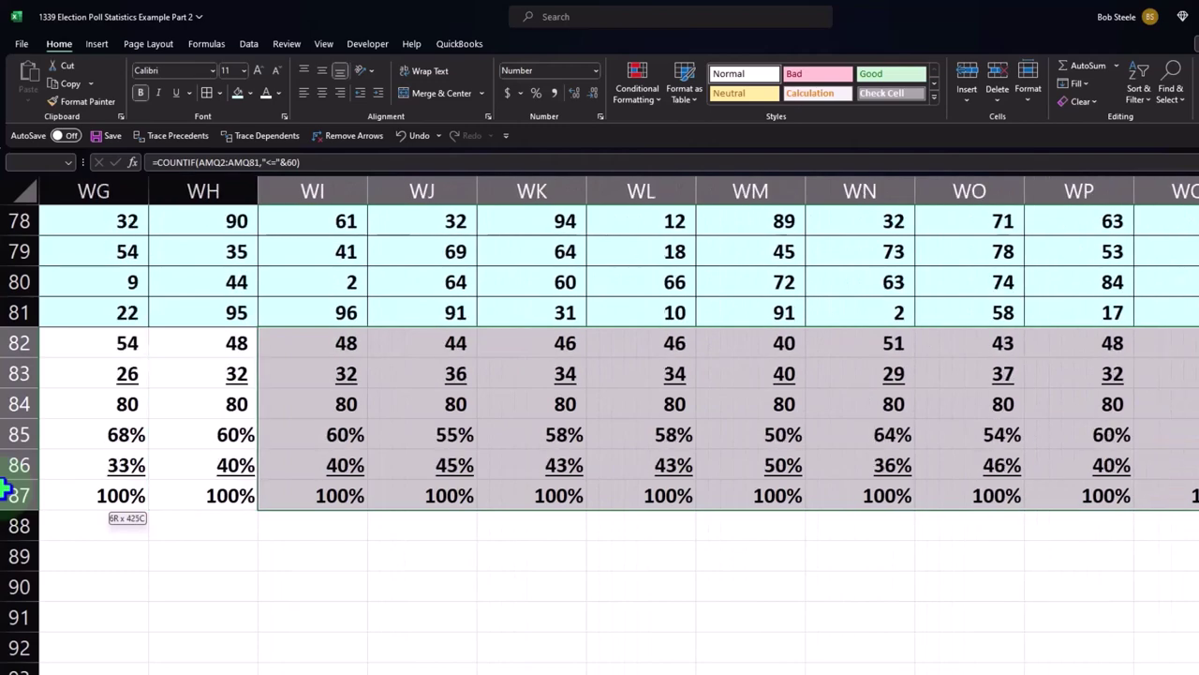
pyautogui.moveTo(5, 489); pyautogui.dragTo(4, 488)
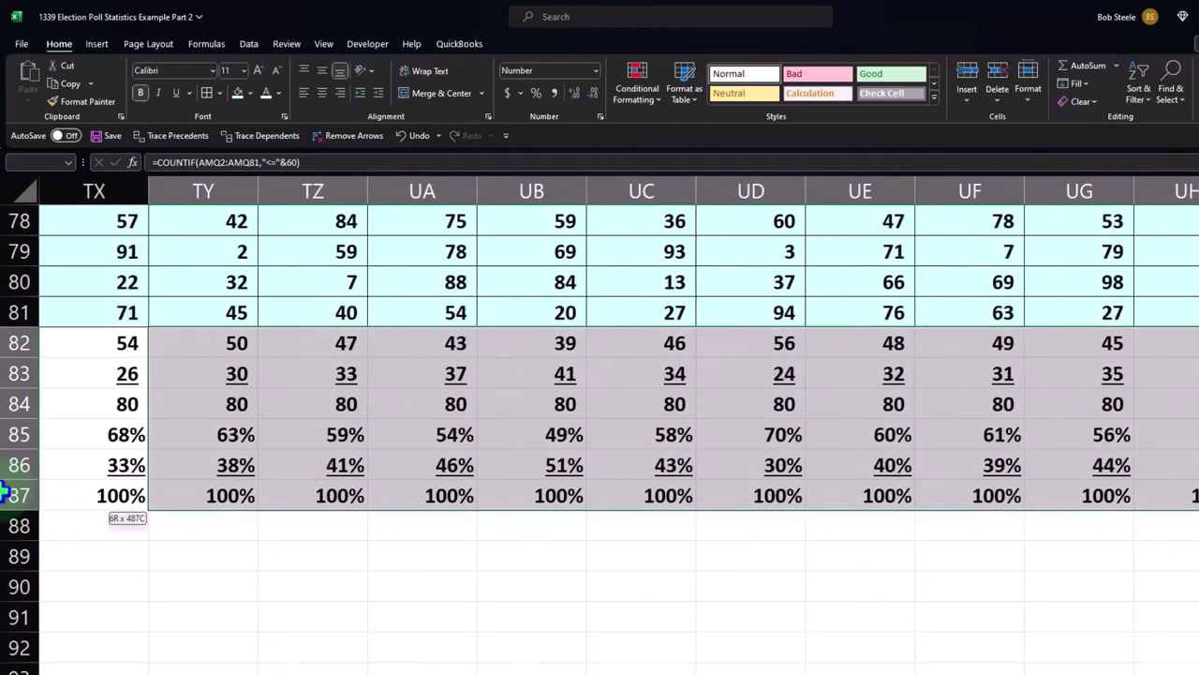
pyautogui.moveTo(5, 489); pyautogui.dragTo(214, 494)
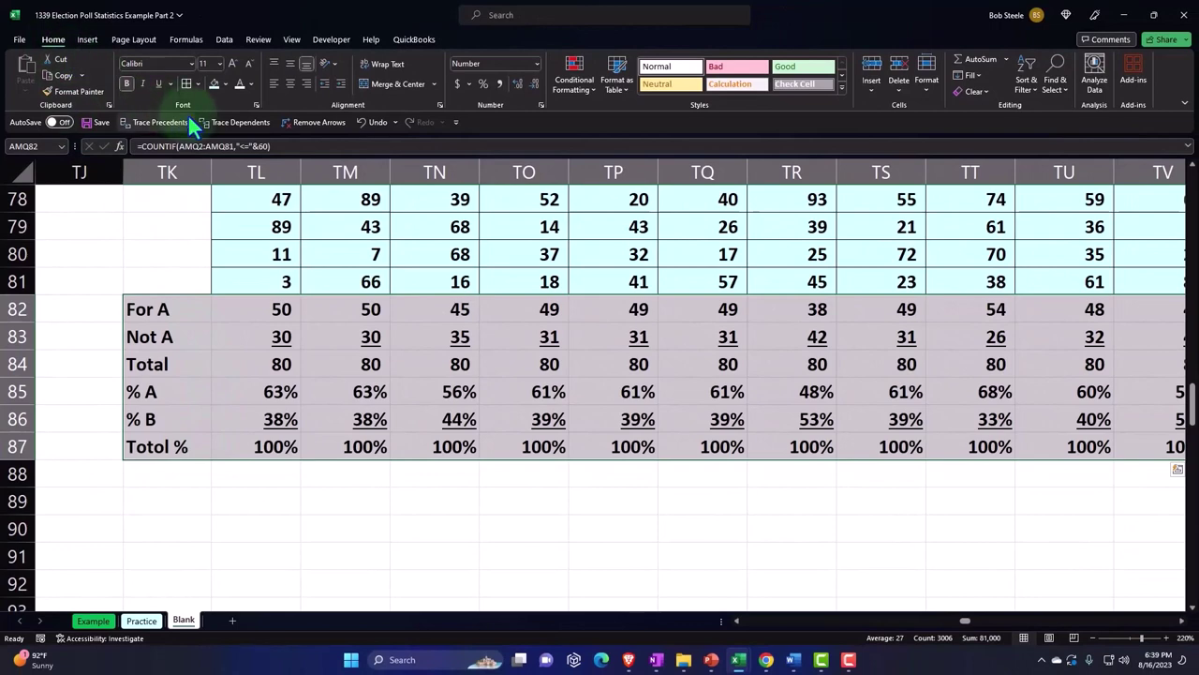
# Give the selected summary rows 82–87 a dark blue fill and white font
pyautogui.click(225, 83)
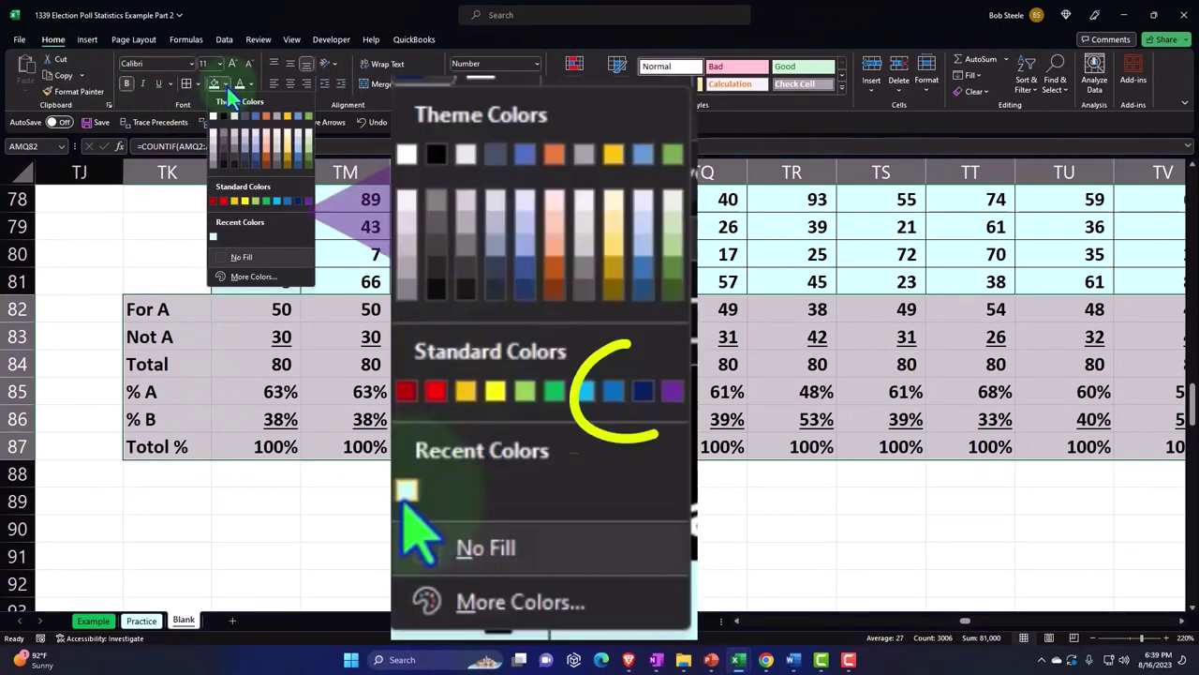
pyautogui.click(299, 199)
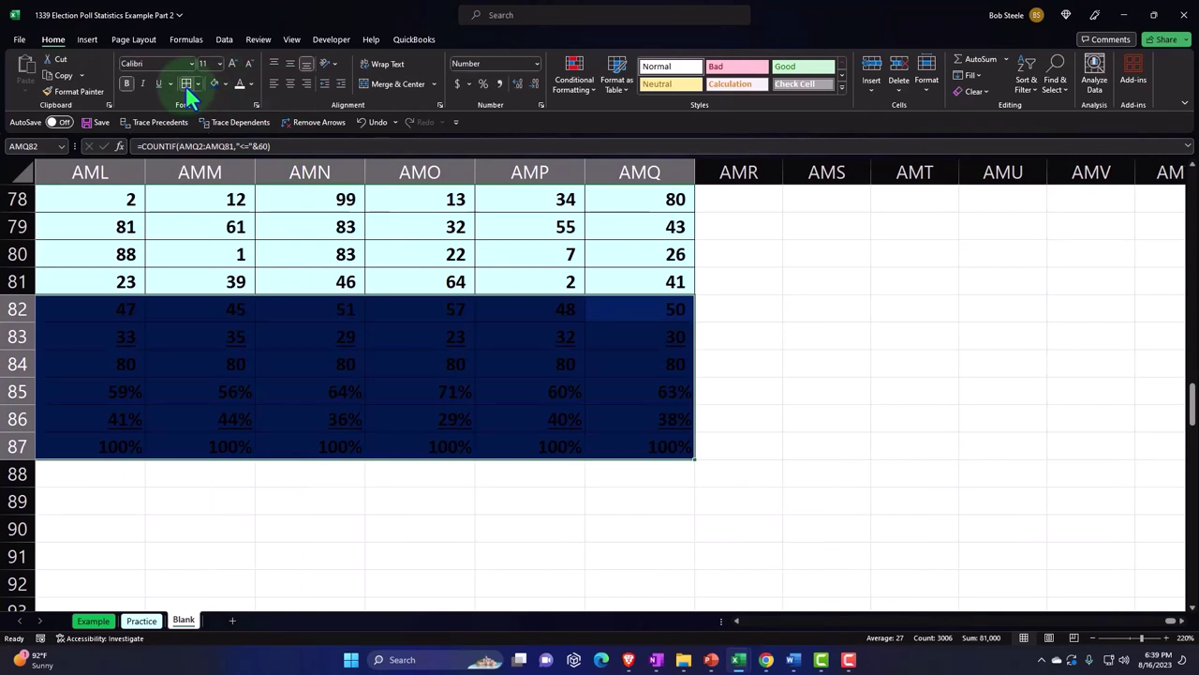
pyautogui.click(239, 86)
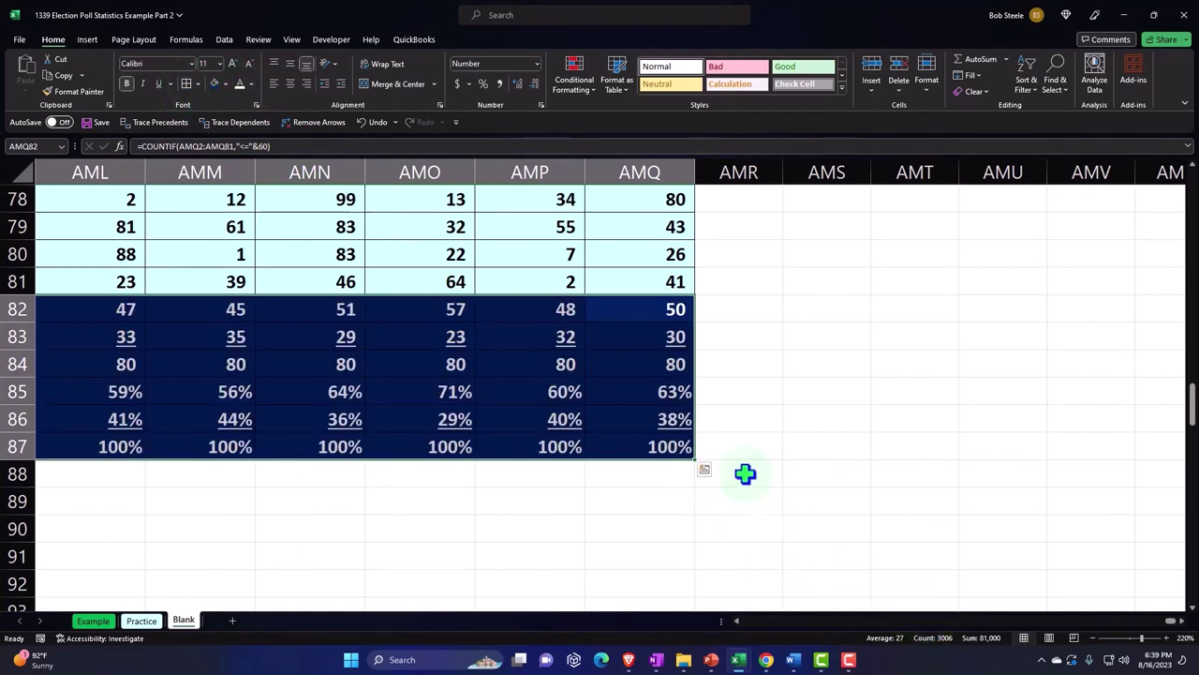
pyautogui.click(656, 392)
pyautogui.press('Left')
pyautogui.press('Left')
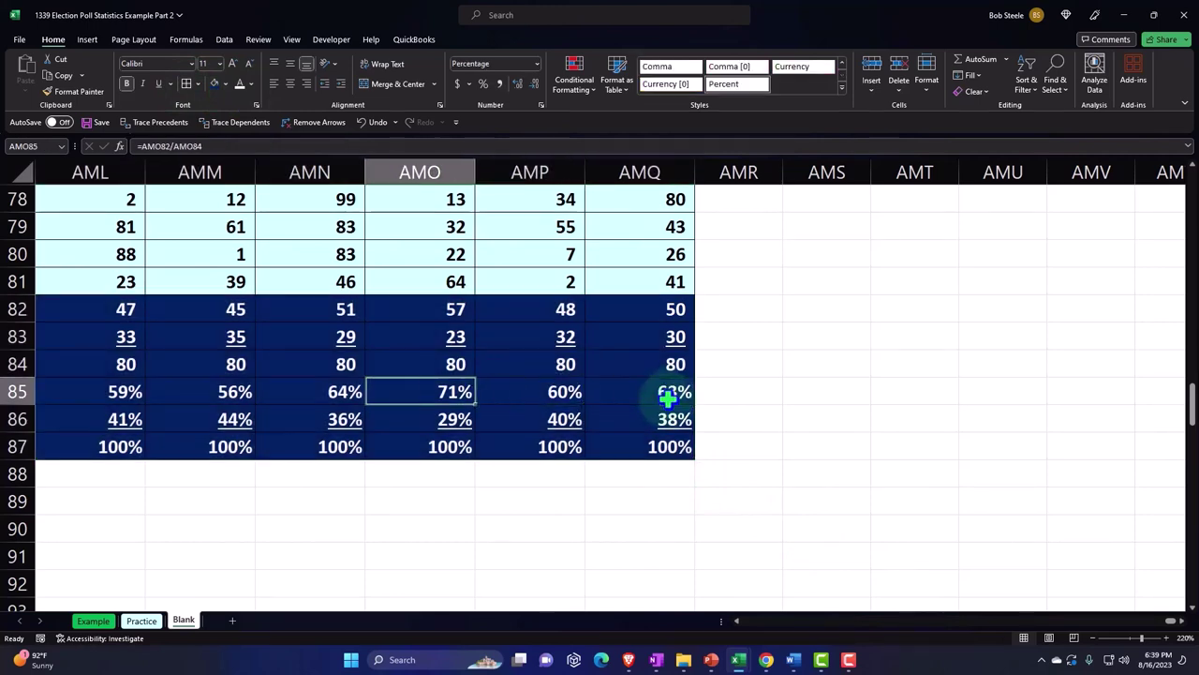
pyautogui.press('Left')
pyautogui.press('Left')
pyautogui.press('Left')
pyautogui.press('Left')
pyautogui.press('Left')
pyautogui.press('Left')
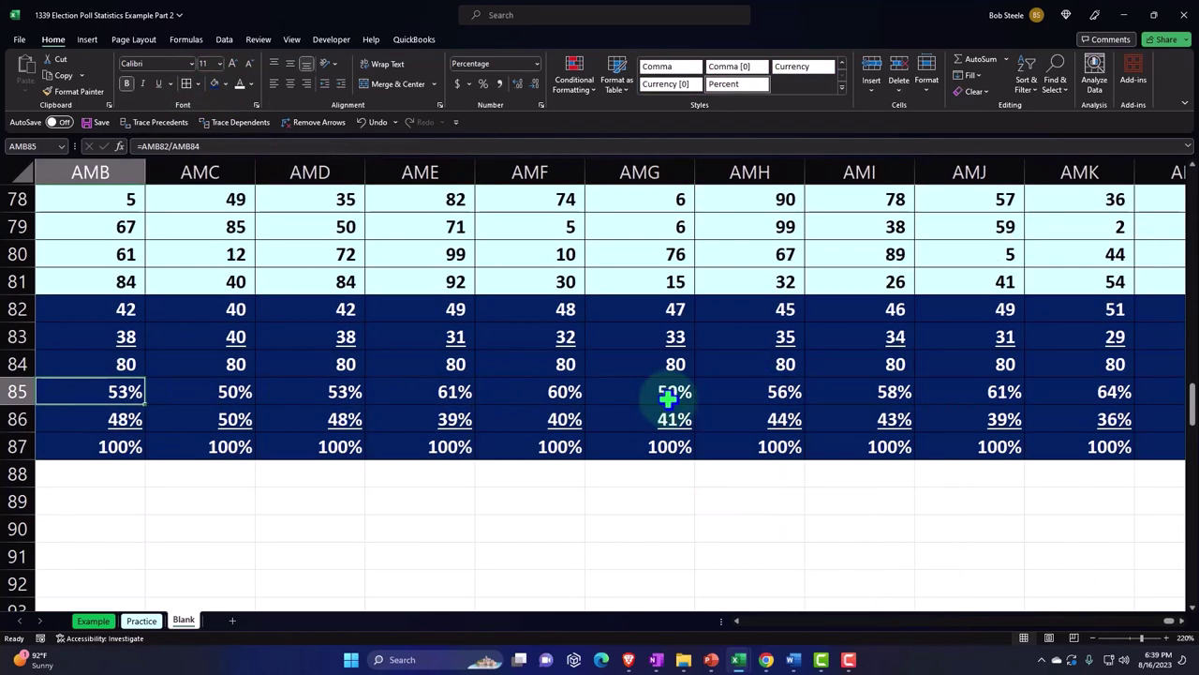
pyautogui.press('Left')
pyautogui.press('Left')
pyautogui.press('Left')
pyautogui.press('Left')
pyautogui.press('Left')
pyautogui.press('Left')
pyautogui.press('Left')
pyautogui.press('Left')
pyautogui.press('Left')
pyautogui.press('Left')
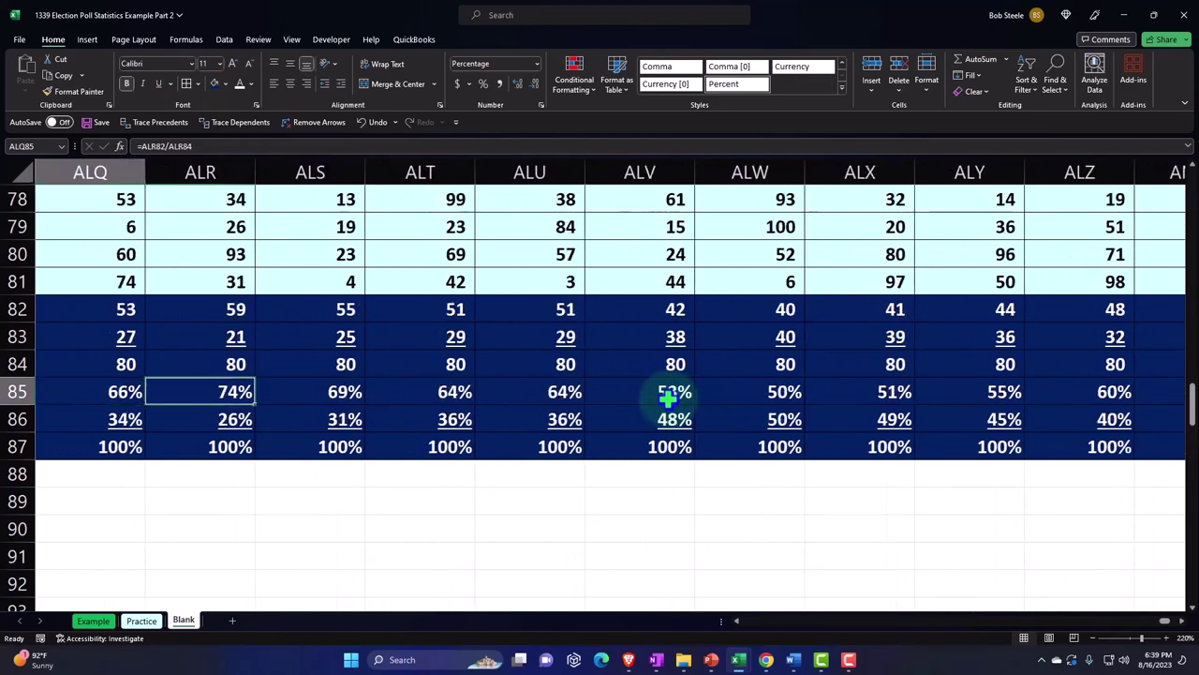
pyautogui.press('Left')
pyautogui.press('Left')
pyautogui.press('Left')
pyautogui.press('Left')
pyautogui.press('Left')
pyautogui.press('Left')
pyautogui.press('Left')
pyautogui.press('Left')
pyautogui.press('Left')
pyautogui.press('Left')
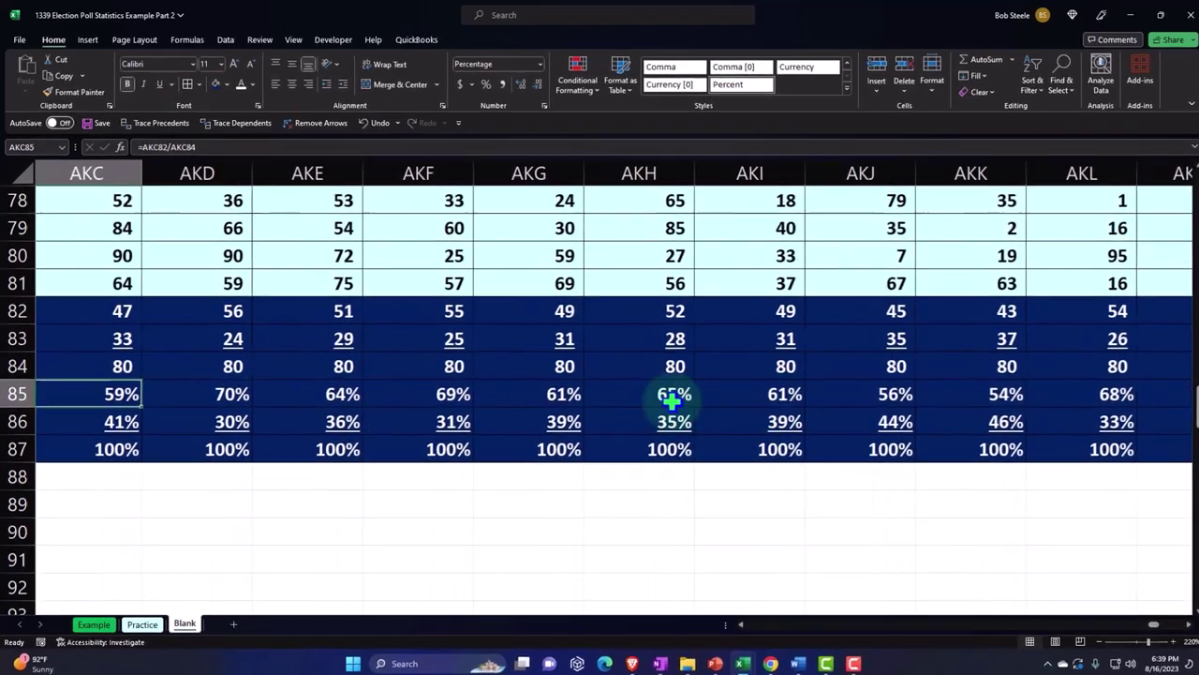
pyautogui.press('Left')
pyautogui.press('Left')
pyautogui.press('Left')
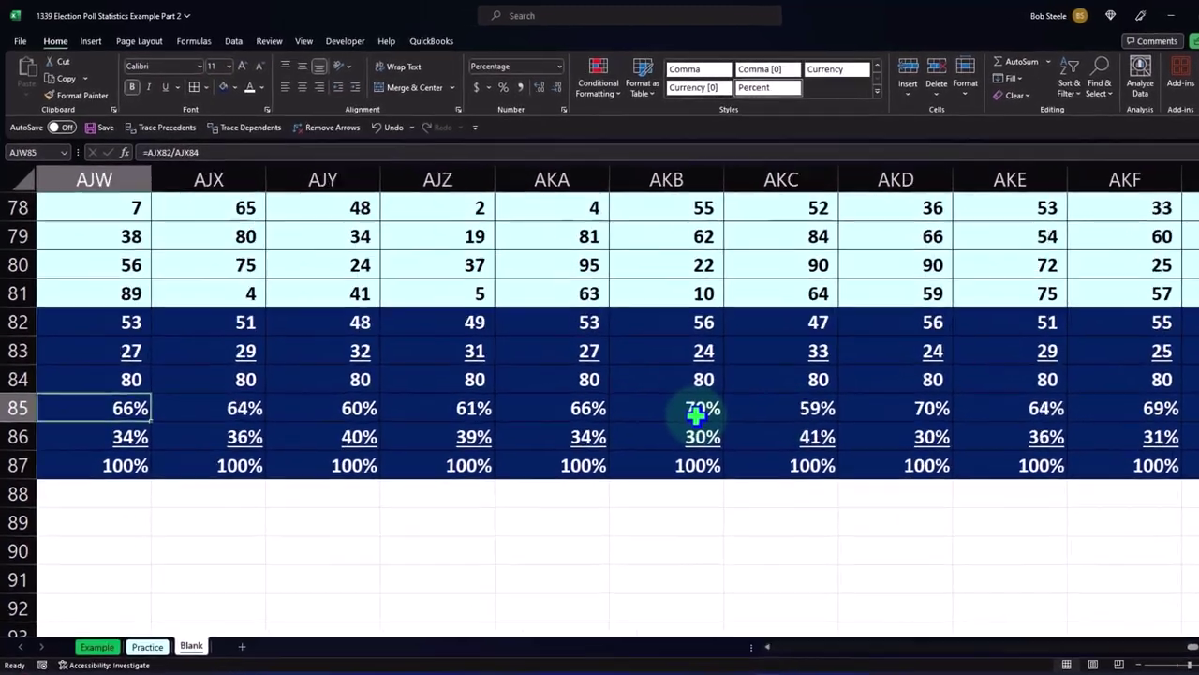
pyautogui.press('Left')
pyautogui.press('Left')
pyautogui.press('Left')
pyautogui.press('Left')
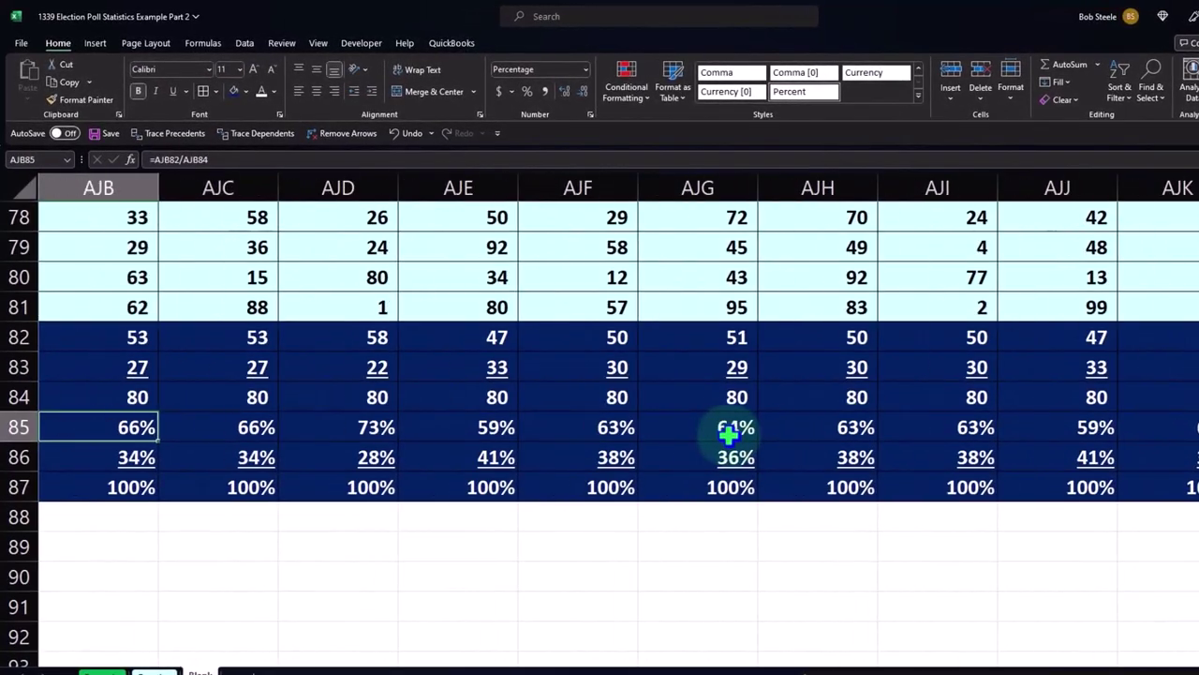
pyautogui.press('Left')
pyautogui.press('Left')
pyautogui.press('Left')
pyautogui.press('Left')
pyautogui.press('Left')
pyautogui.press('Left')
pyautogui.press('Left')
pyautogui.press('Left')
pyautogui.press('Left')
pyautogui.press('Left')
pyautogui.press('Left')
pyautogui.press('Left')
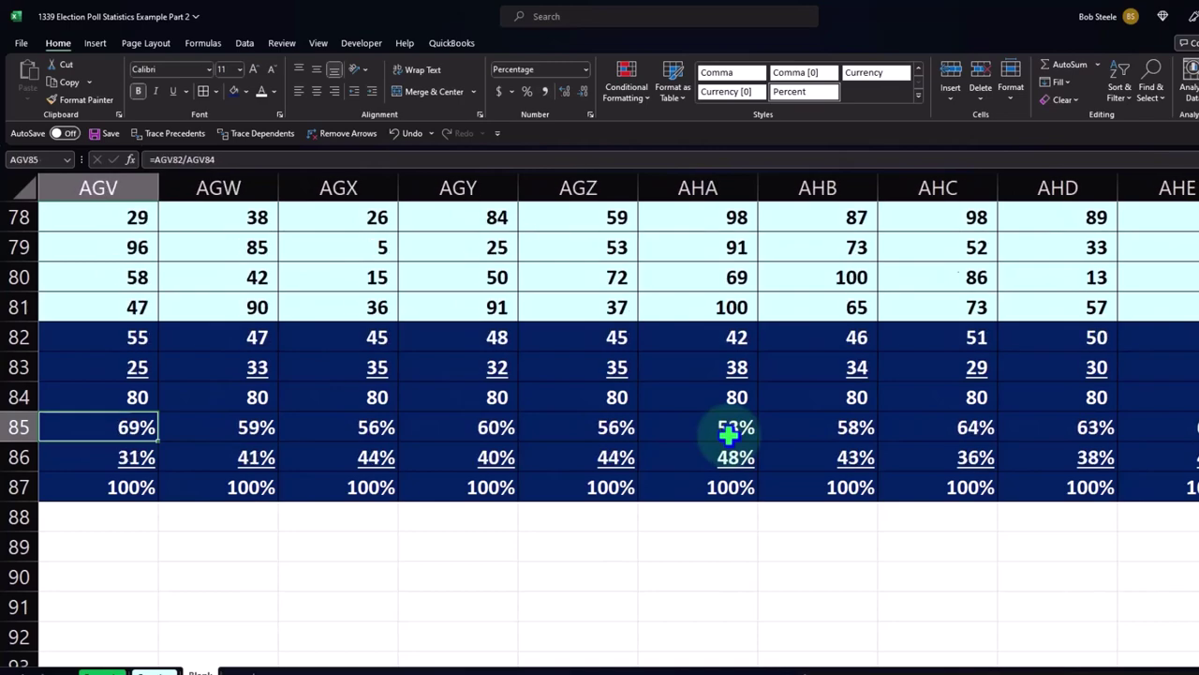
pyautogui.press('Left')
pyautogui.press('Left')
pyautogui.press('Left')
pyautogui.press('Left')
pyautogui.press('Left')
pyautogui.press('Left')
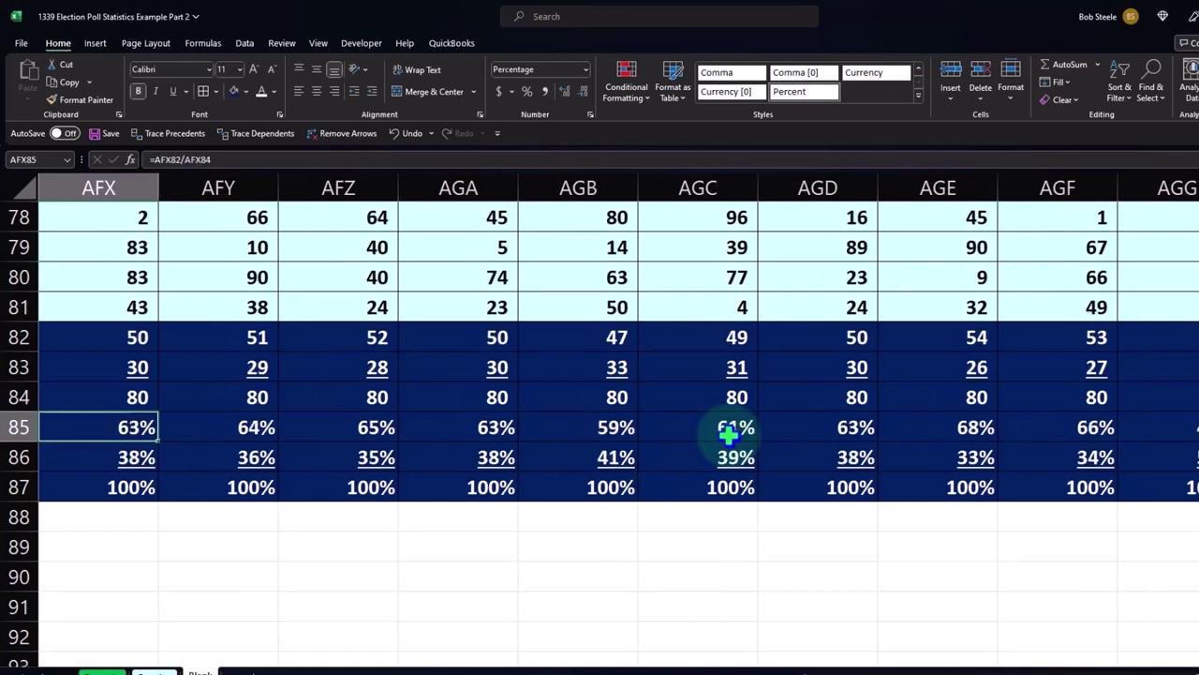
pyautogui.press('Left')
pyautogui.press('Left')
pyautogui.press('Left')
pyautogui.press('Left')
pyautogui.press('Left')
pyautogui.press('Left')
pyautogui.press('Left')
pyautogui.press('Left')
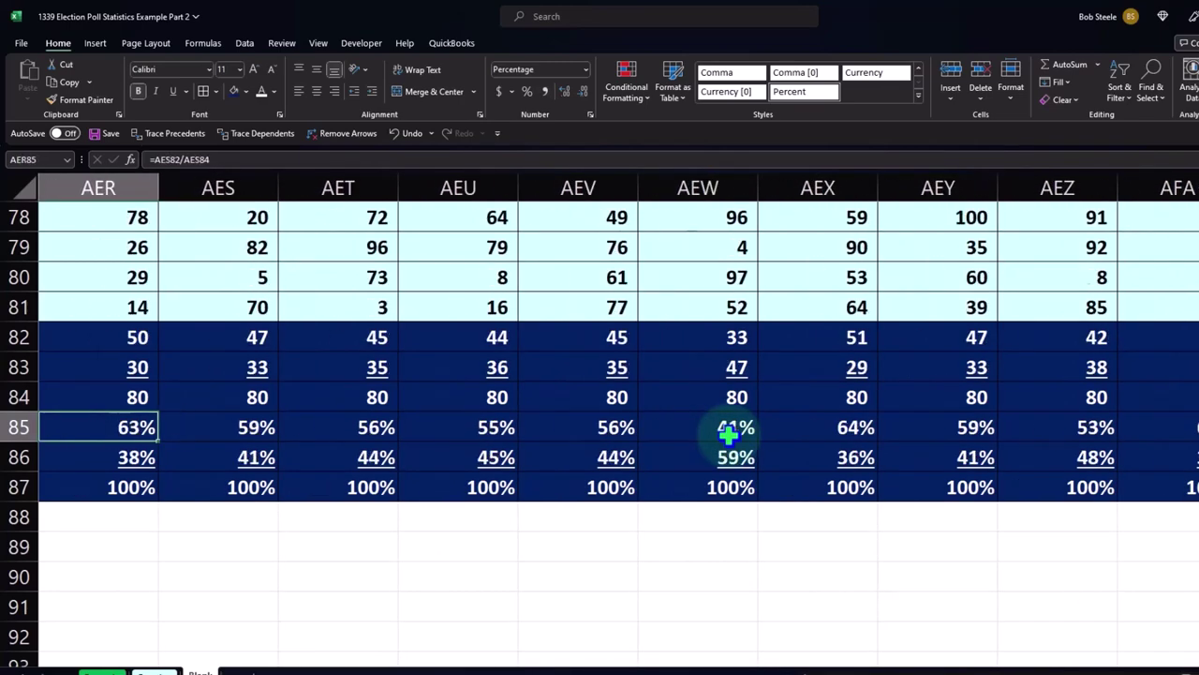
pyautogui.press('Left')
pyautogui.press('Left')
pyautogui.press('Left')
pyautogui.press('Left')
pyautogui.press('Left')
pyautogui.press('Left')
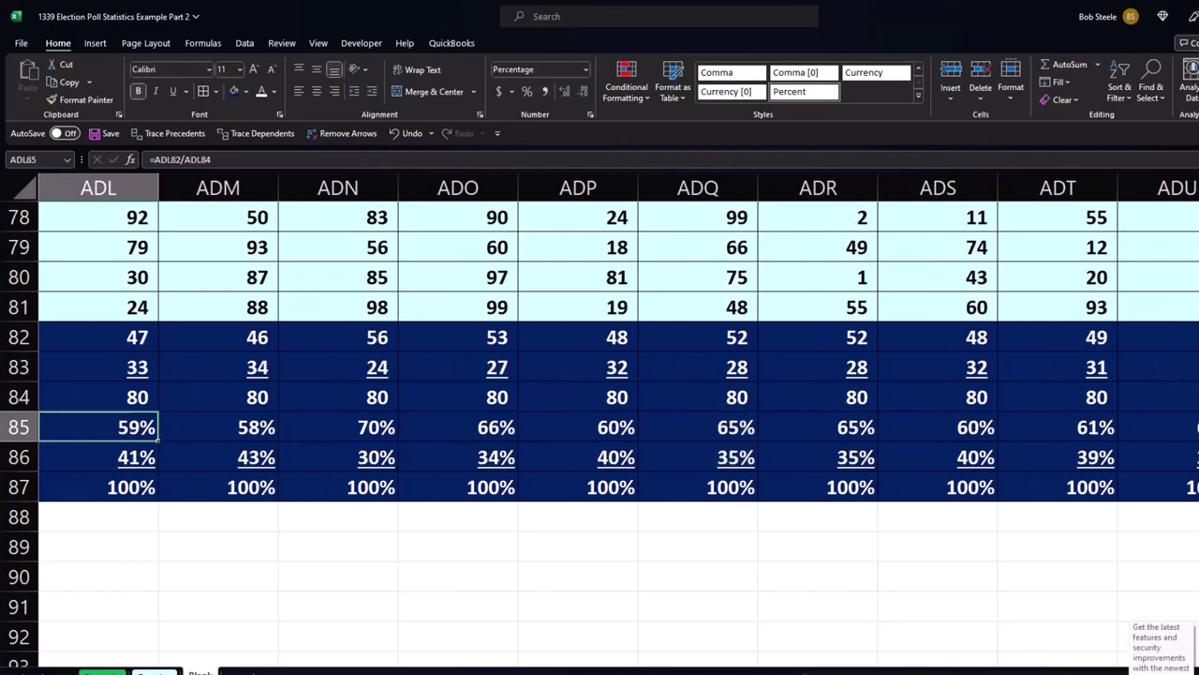
pyautogui.moveTo(1134, 667)
pyautogui.mouseDown()
pyautogui.moveTo(1029, 667)
pyautogui.moveTo(1053, 669)
pyautogui.mouseUp()
# Copy row 85: the % A label plus all 500 sample percentages through AMQ
pyautogui.click(375, 432)
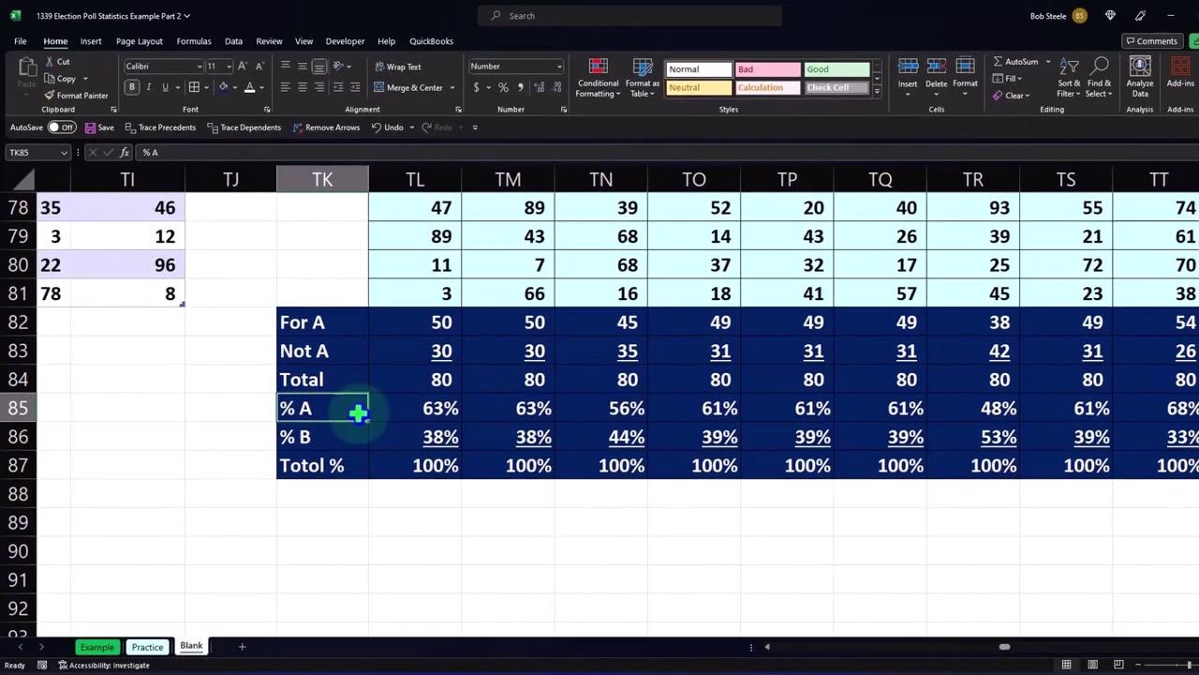
pyautogui.moveTo(330, 386); pyautogui.dragTo(1025, 403)
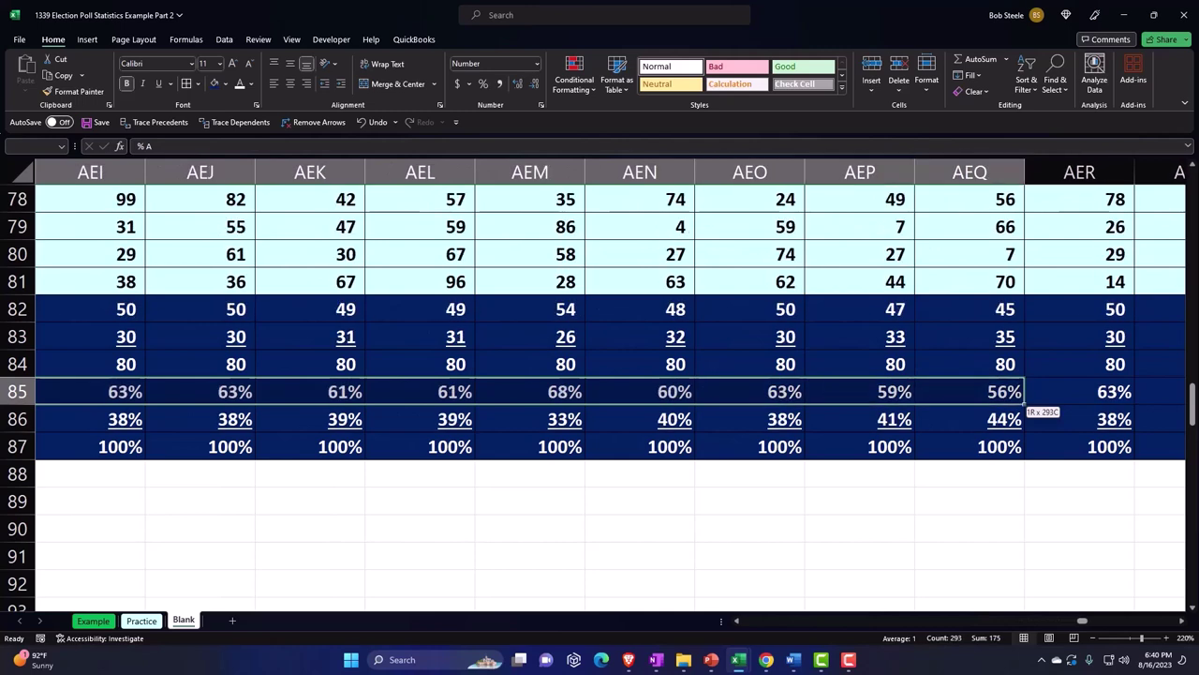
pyautogui.moveTo(1025, 404); pyautogui.dragTo(876, 392)
pyautogui.moveTo(1085, 620)
pyautogui.mouseDown()
pyautogui.moveTo(1144, 606)
pyautogui.moveTo(1175, 614)
pyautogui.mouseUp()
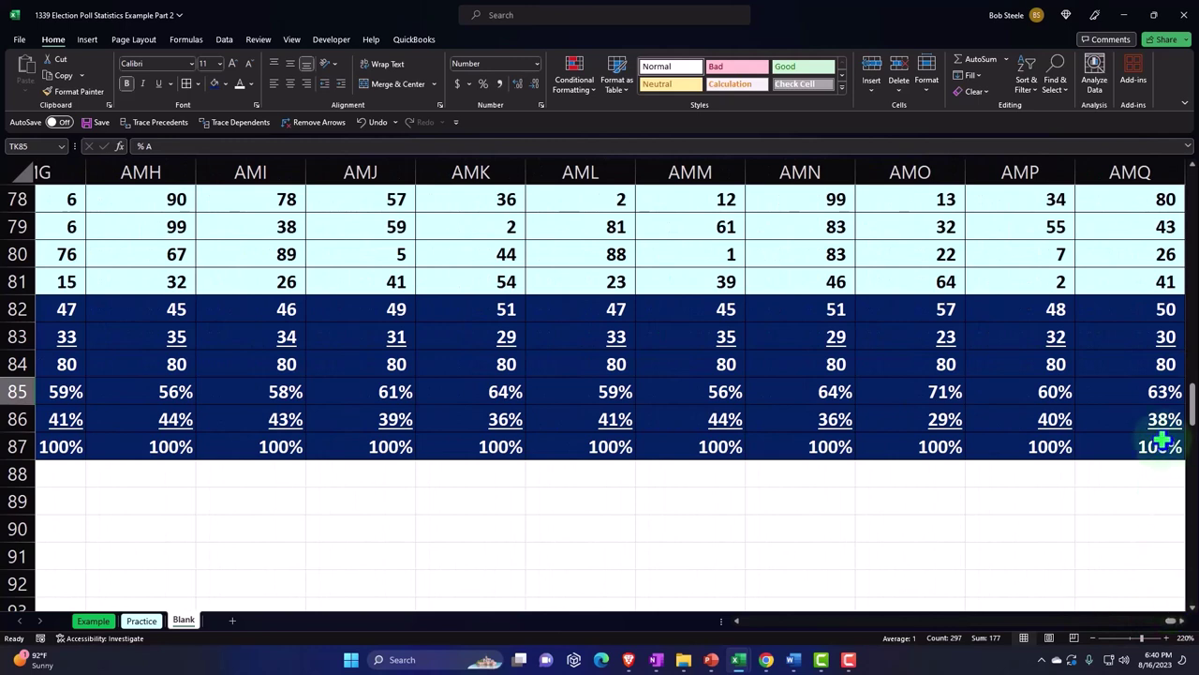
pyautogui.keyDown('shift'); pyautogui.click(1150, 392); pyautogui.keyUp('shift')
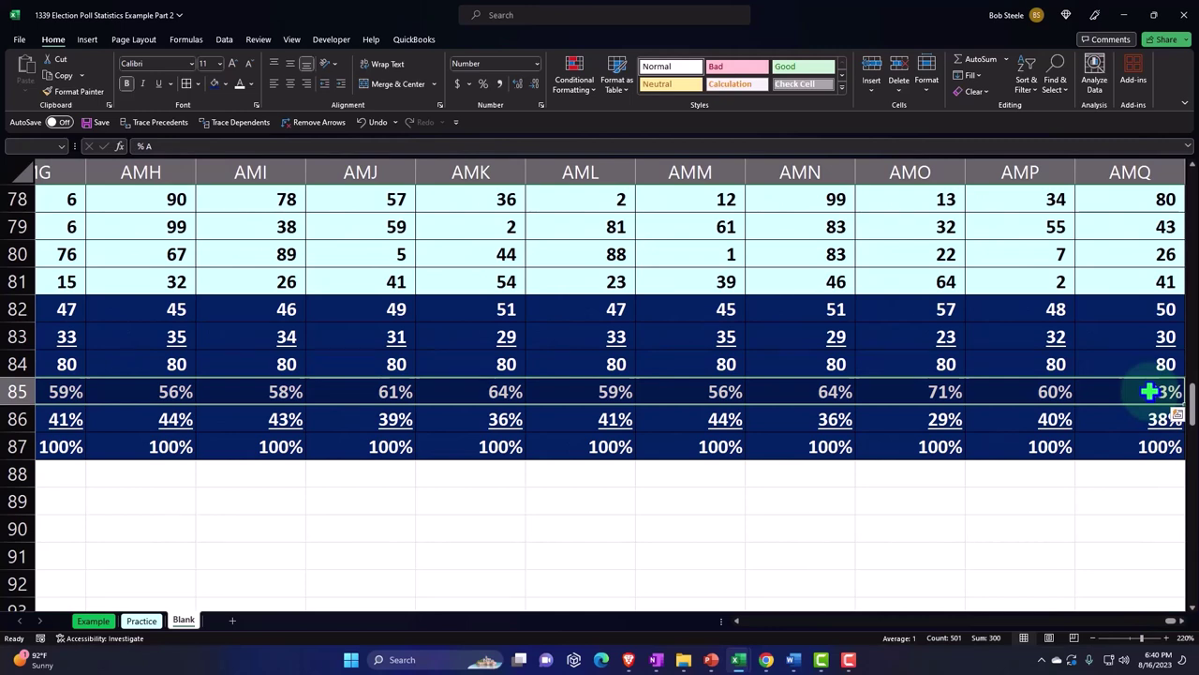
pyautogui.hotkey('ctrl', 'c')
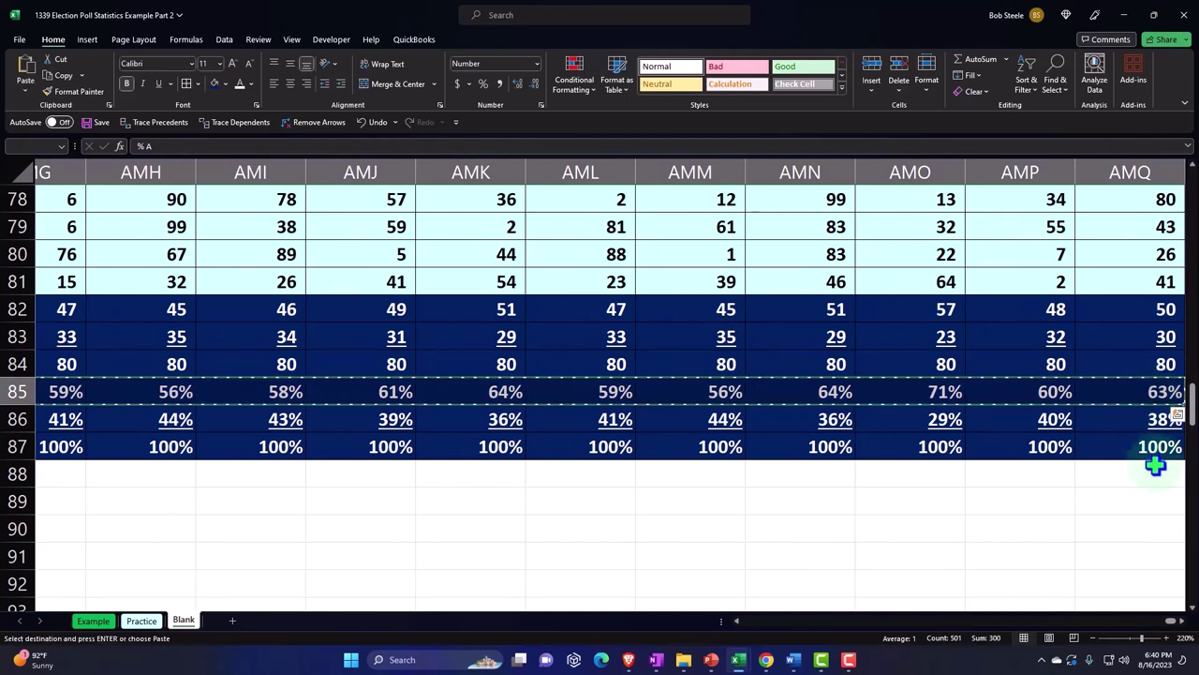
# Paste the % A row as values starting at AMU1, then copy that pasted row
pyautogui.click(1155, 466)
pyautogui.press('Right')
pyautogui.press('Right')
pyautogui.press('Right')
pyautogui.press('Right')
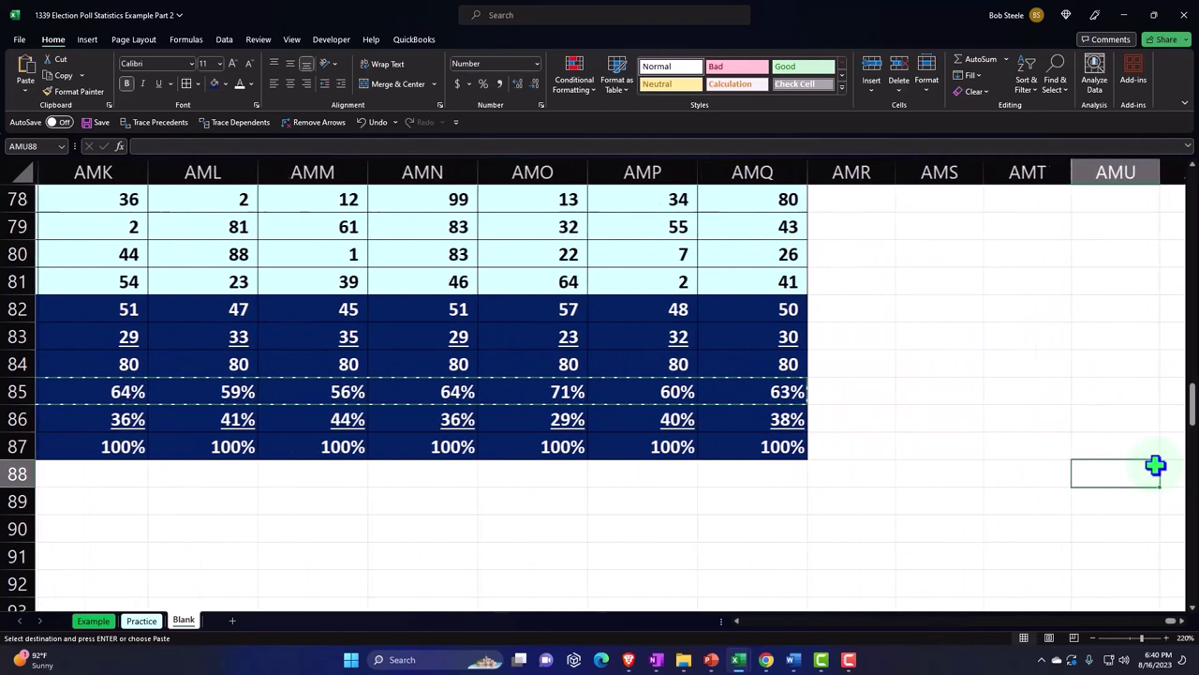
pyautogui.press('pageup')
pyautogui.press('pageup')
pyautogui.press('pageup')
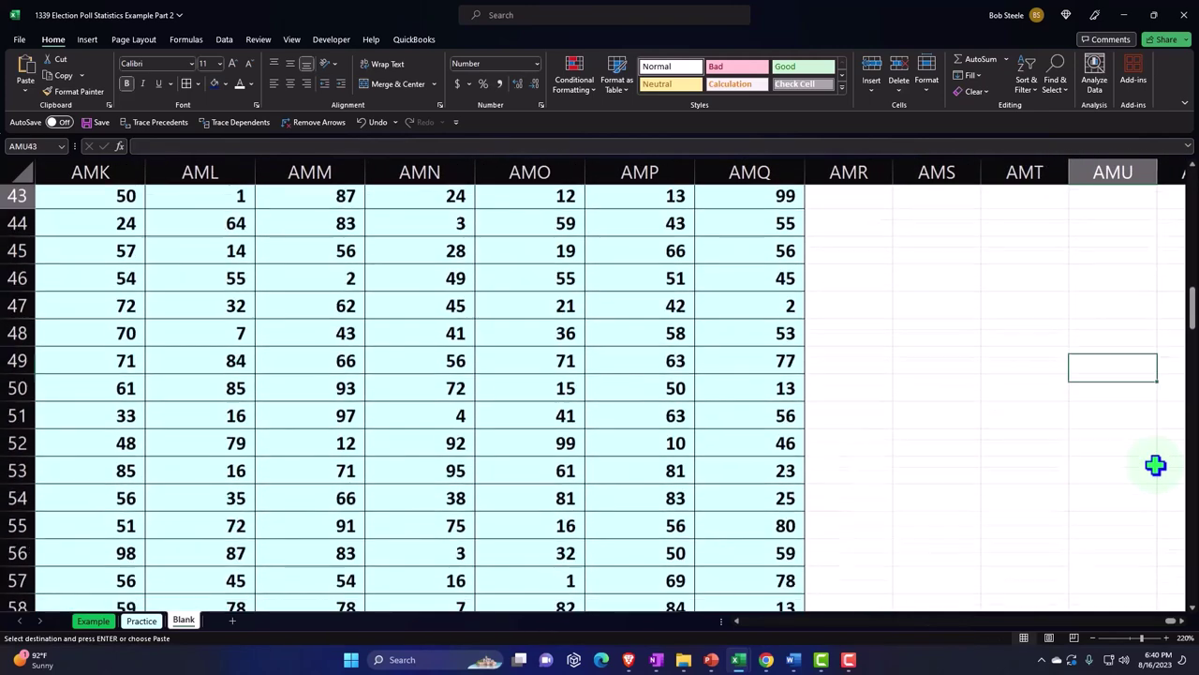
pyautogui.press('pageup')
pyautogui.press('pageup')
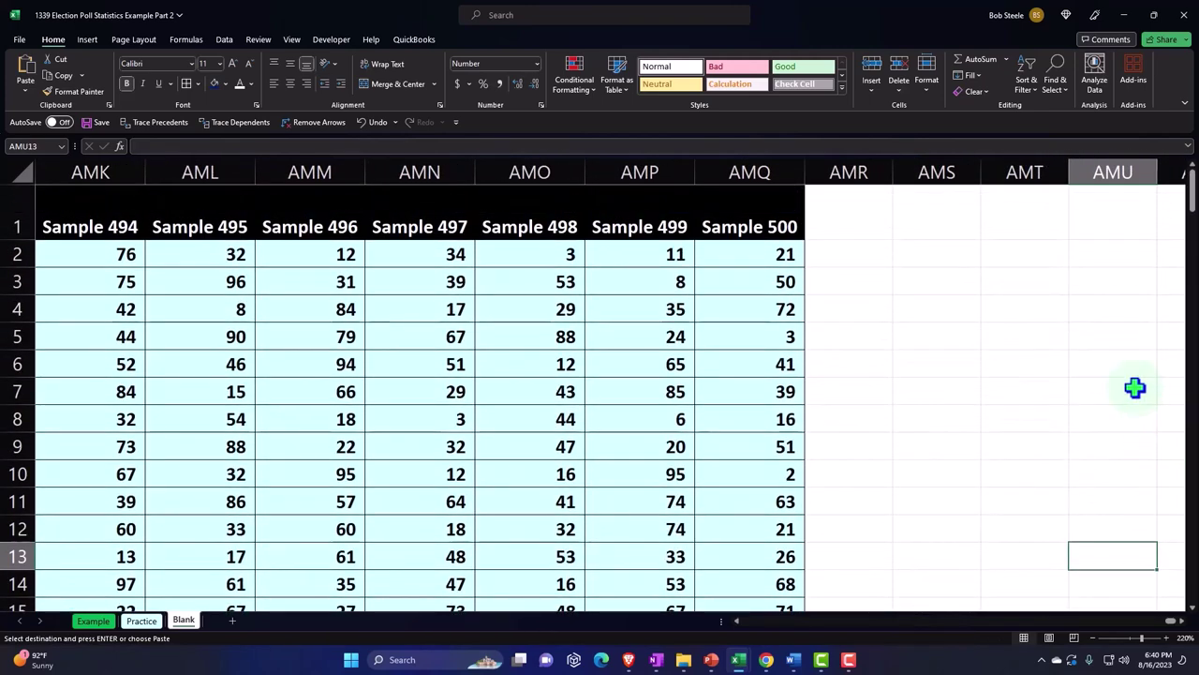
pyautogui.click(1121, 212)
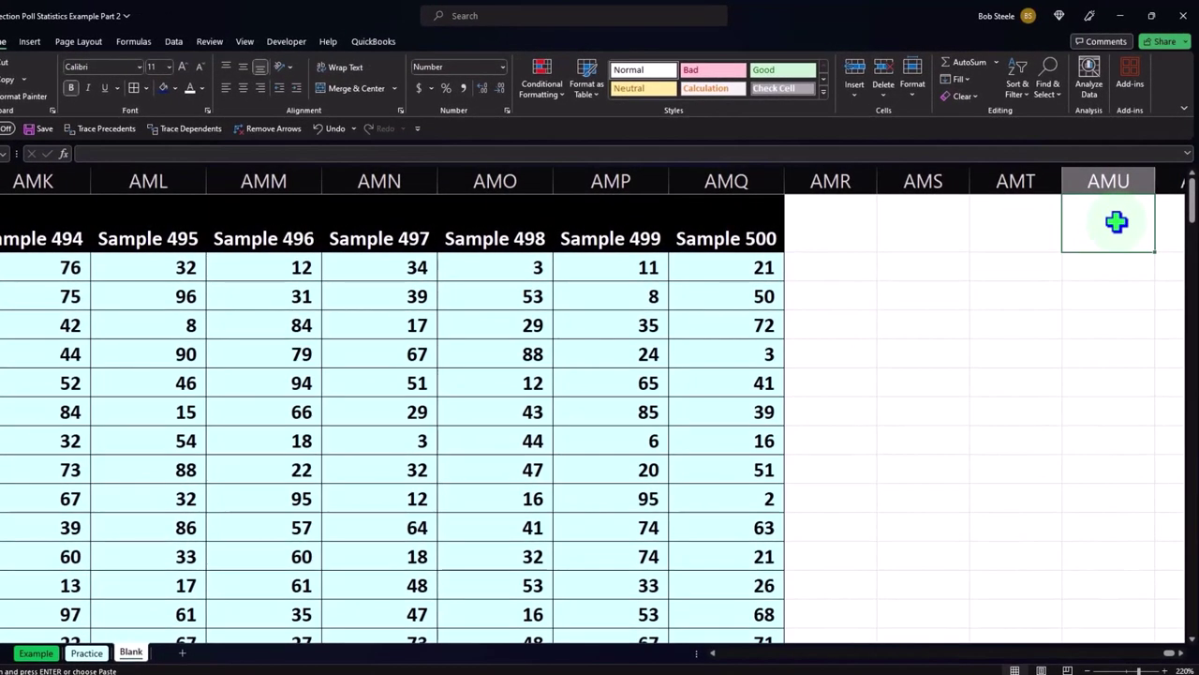
pyautogui.rightClick(1117, 221)
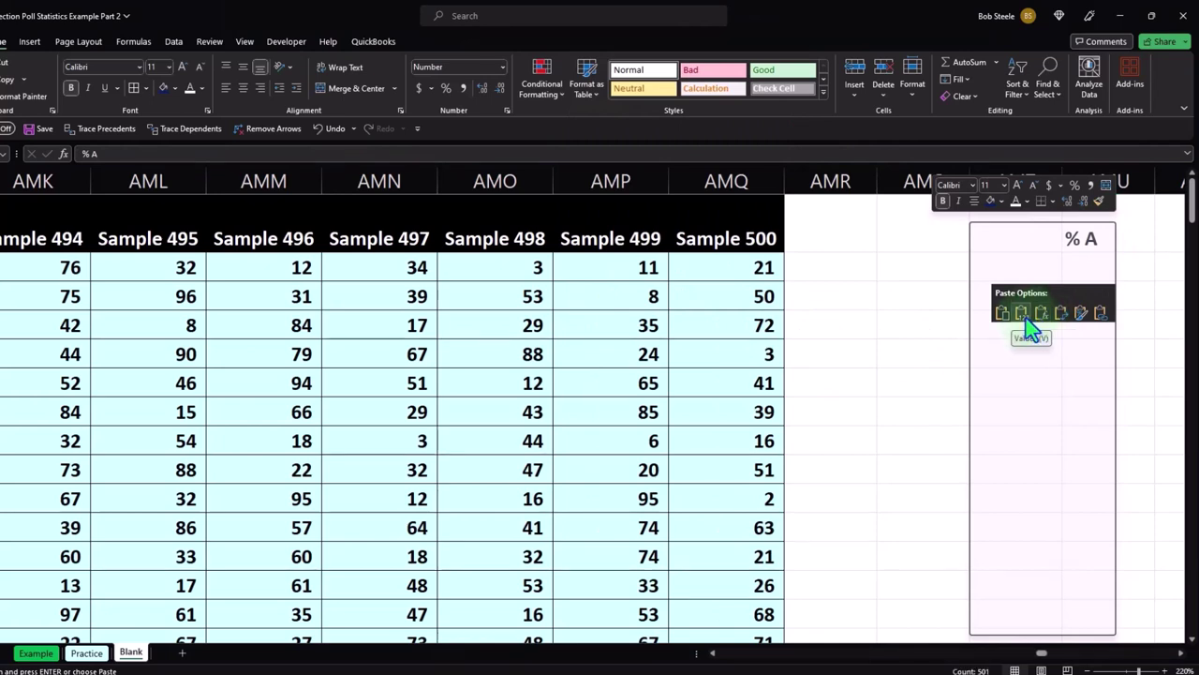
pyautogui.click(1028, 324)
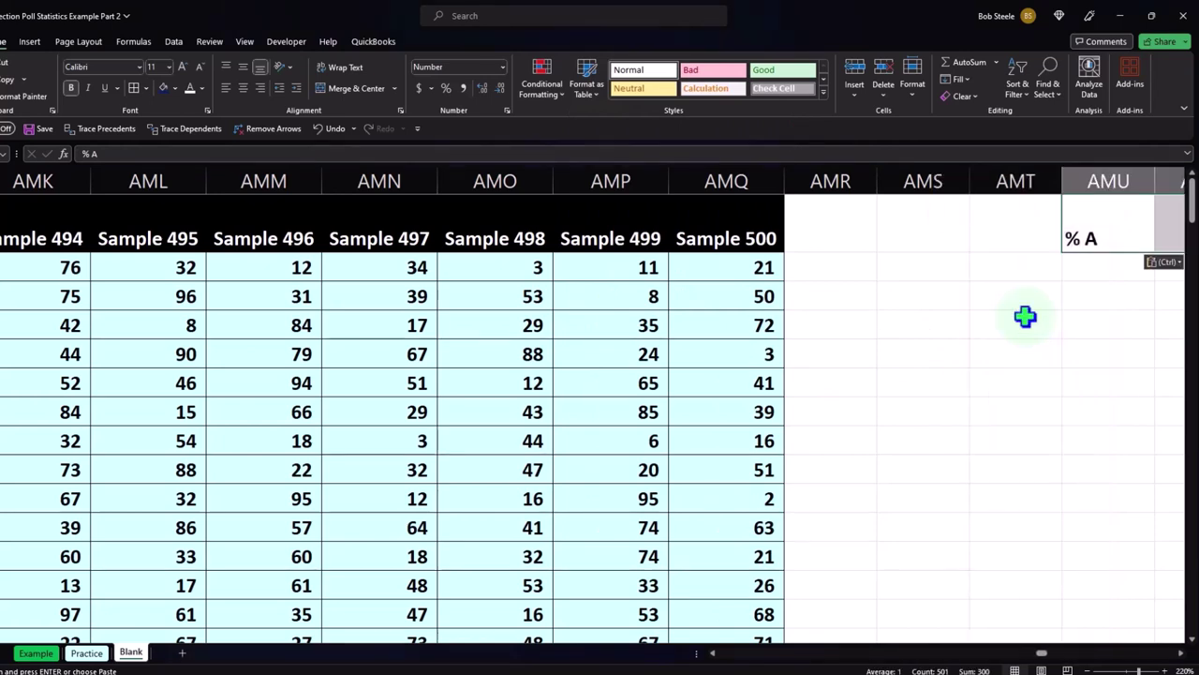
pyautogui.moveTo(1042, 653); pyautogui.dragTo(1049, 662)
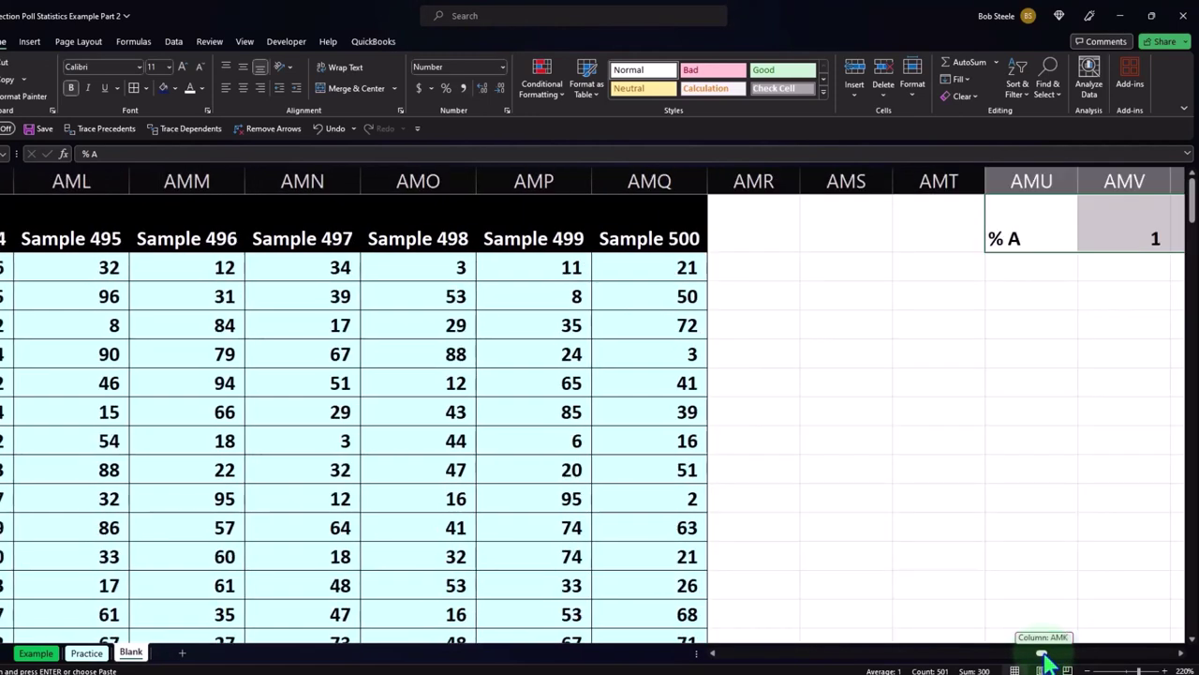
pyautogui.hotkey('ctrl', 'c')
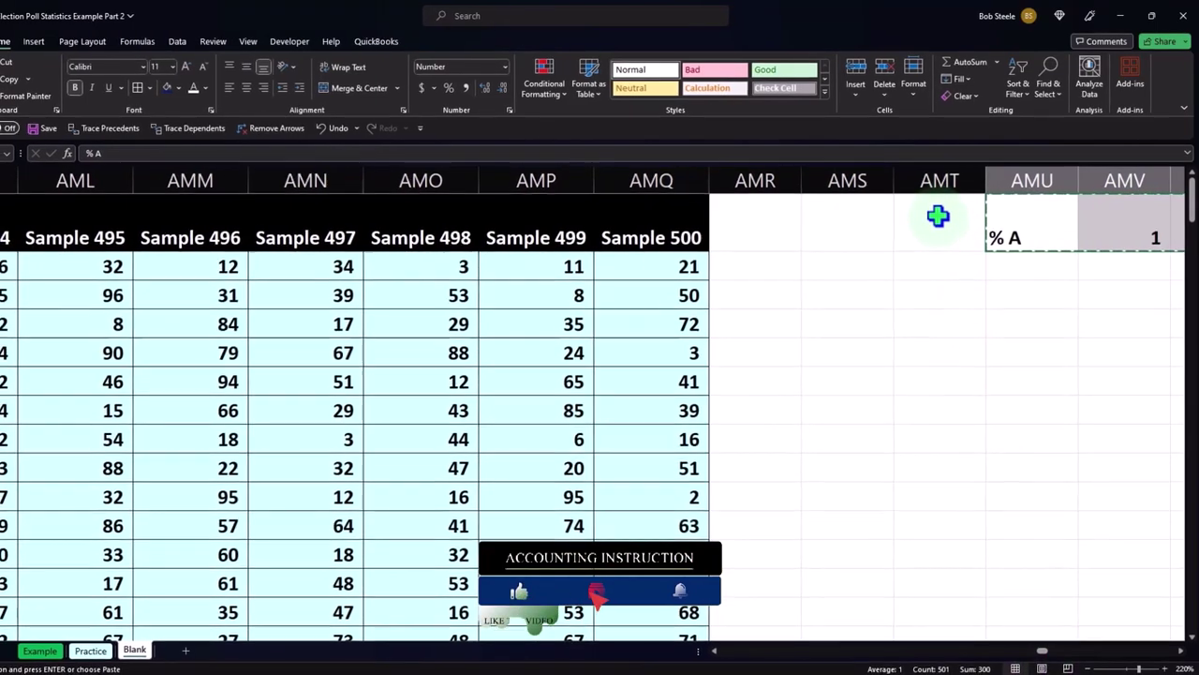
# Paste Special with Transpose into AMT1, making % A a column formatted as percentages
pyautogui.click(939, 215)
pyautogui.rightClick(950, 208)
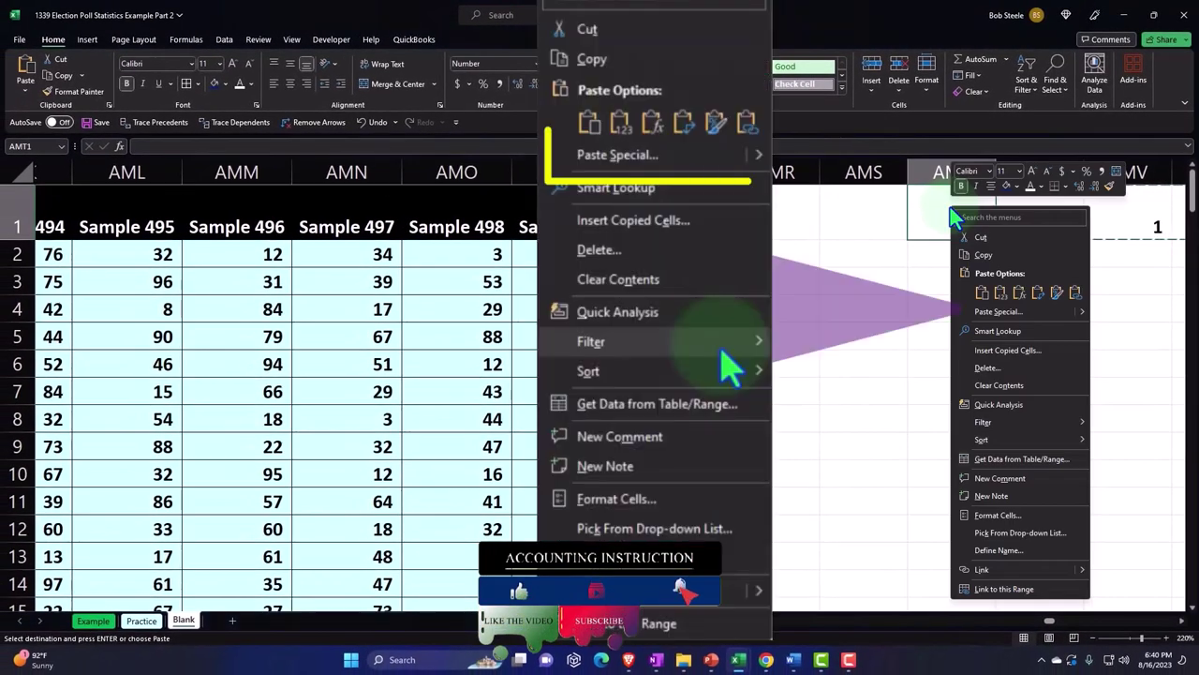
pyautogui.click(1021, 313)
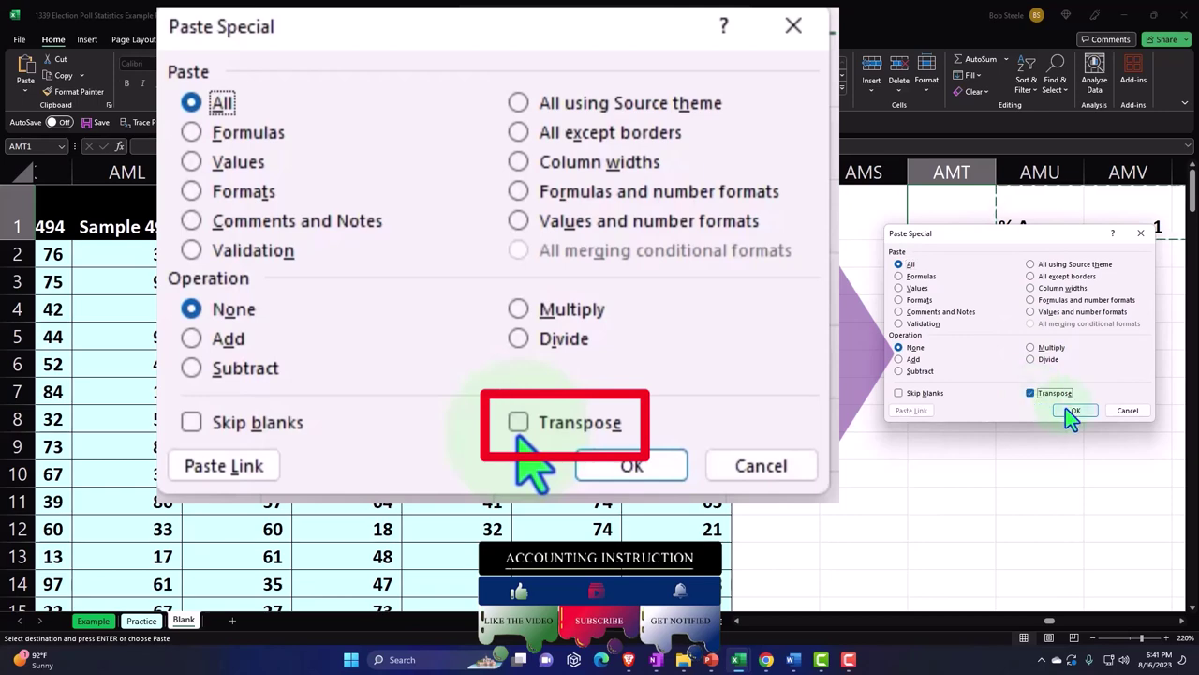
pyautogui.click(1068, 410)
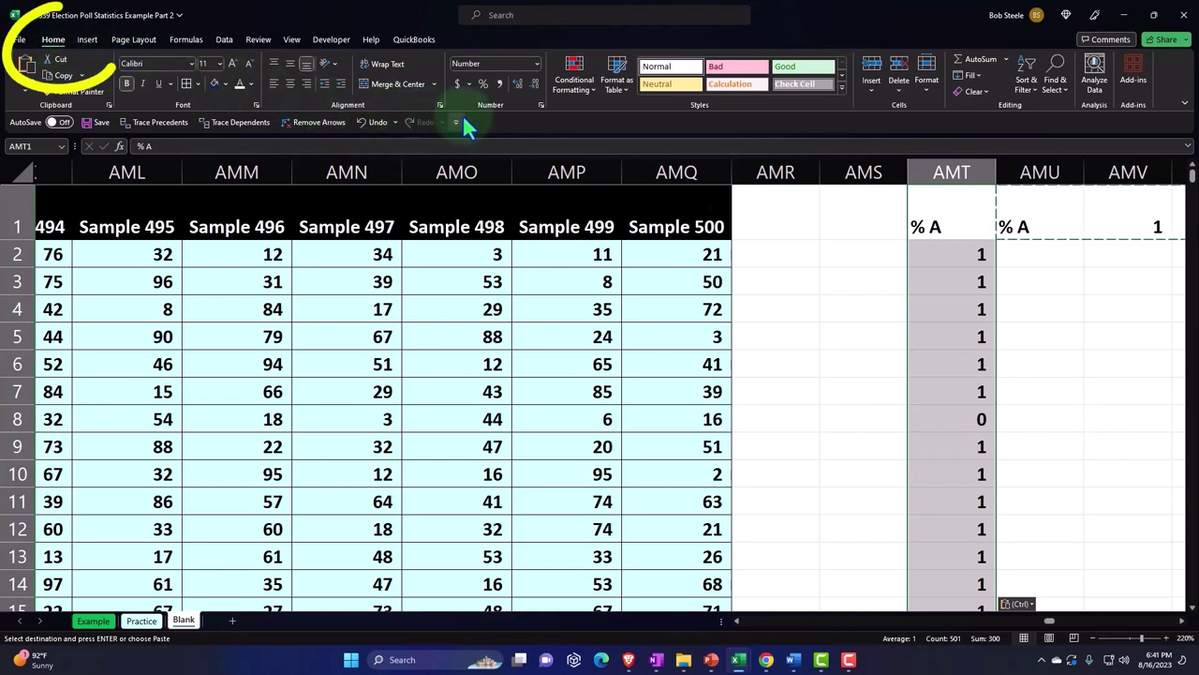
pyautogui.click(482, 80)
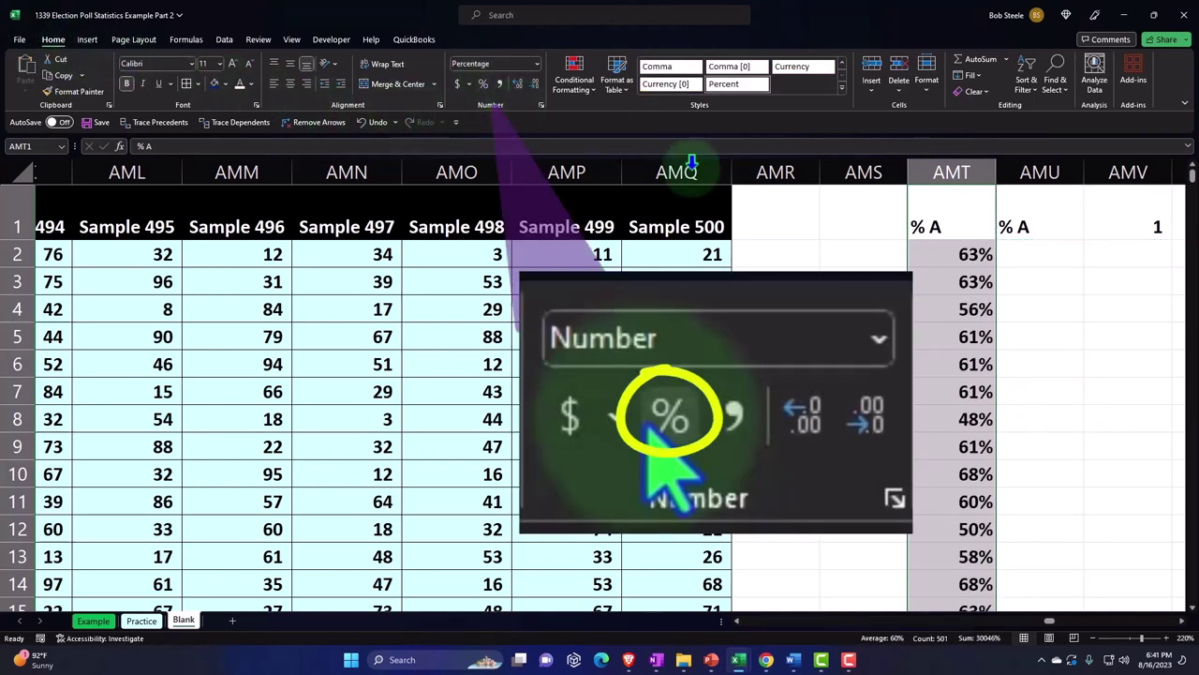
pyautogui.click(1037, 227)
pyautogui.click(1030, 172)
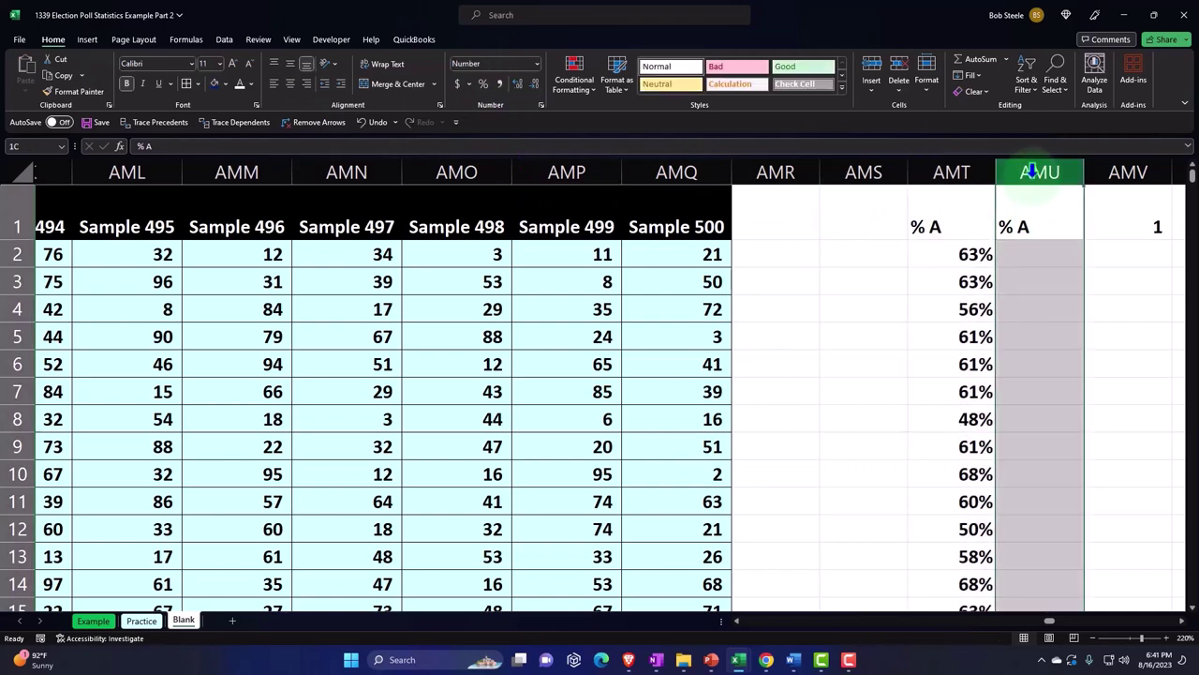
# Delete the columns holding the leftover horizontal row of 1s and 0s beside AMT
pyautogui.moveTo(1030, 172); pyautogui.dragTo(1161, 174)
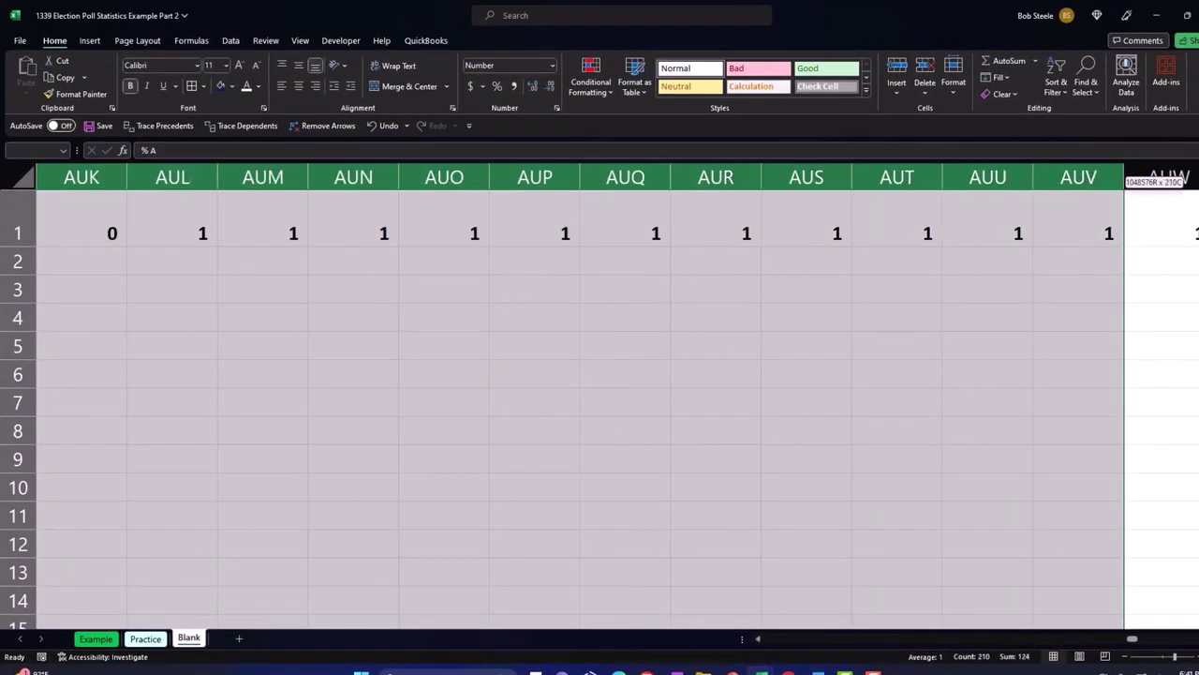
pyautogui.moveTo(1162, 174); pyautogui.dragTo(1165, 175)
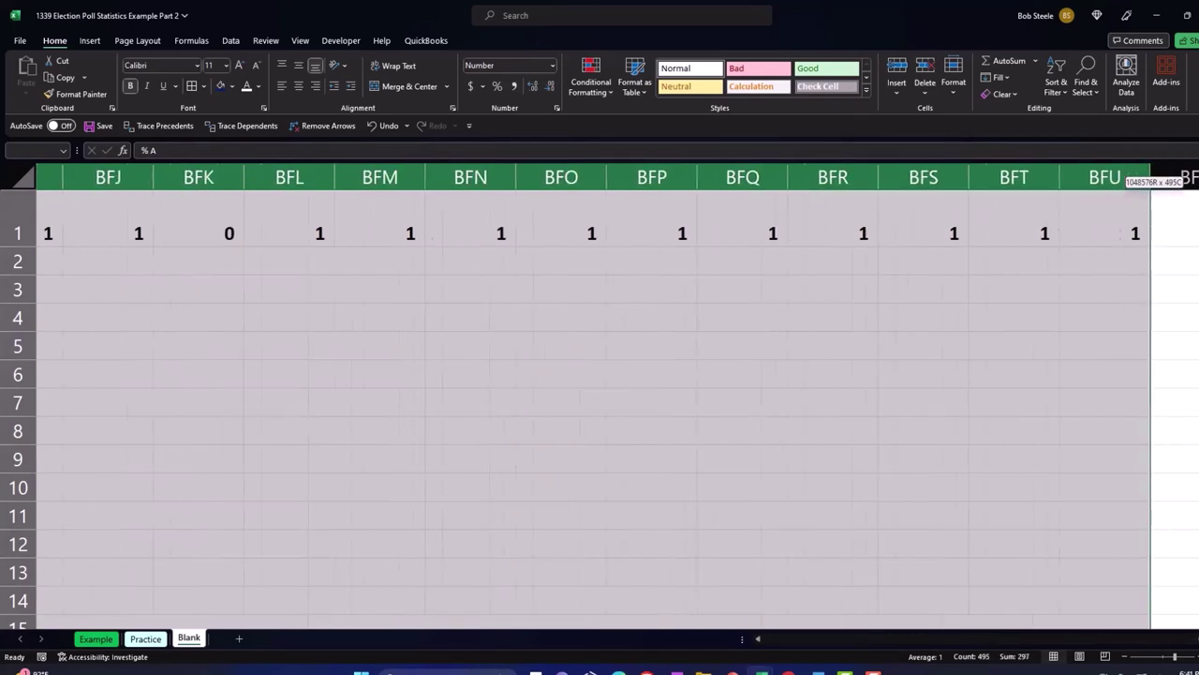
pyautogui.moveTo(1165, 175); pyautogui.dragTo(1165, 237)
pyautogui.rightClick(473, 239)
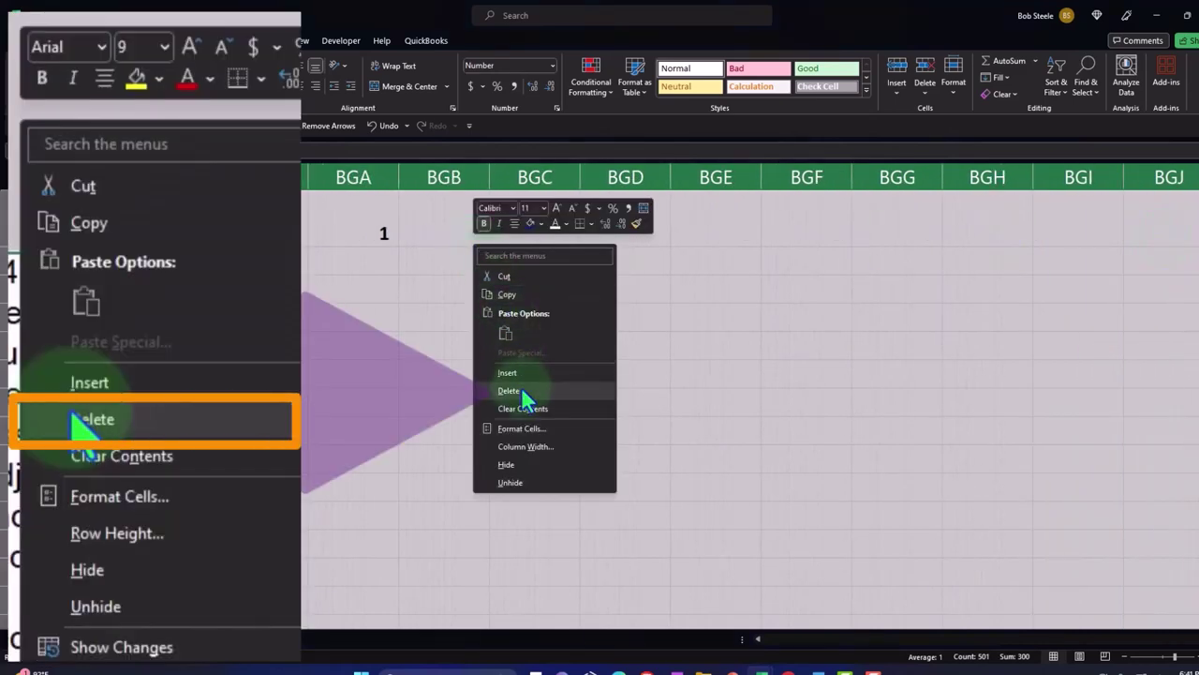
pyautogui.click(520, 386)
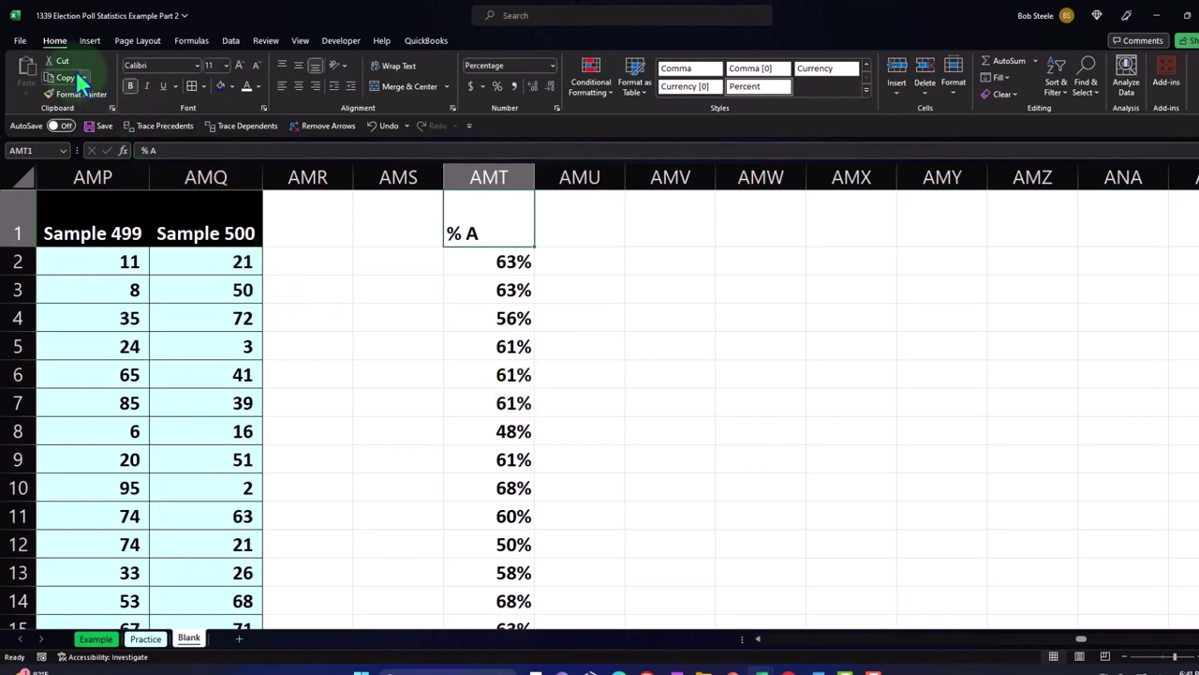
# Give the % A header in AMT1 a black fill and centre it
pyautogui.click(232, 87)
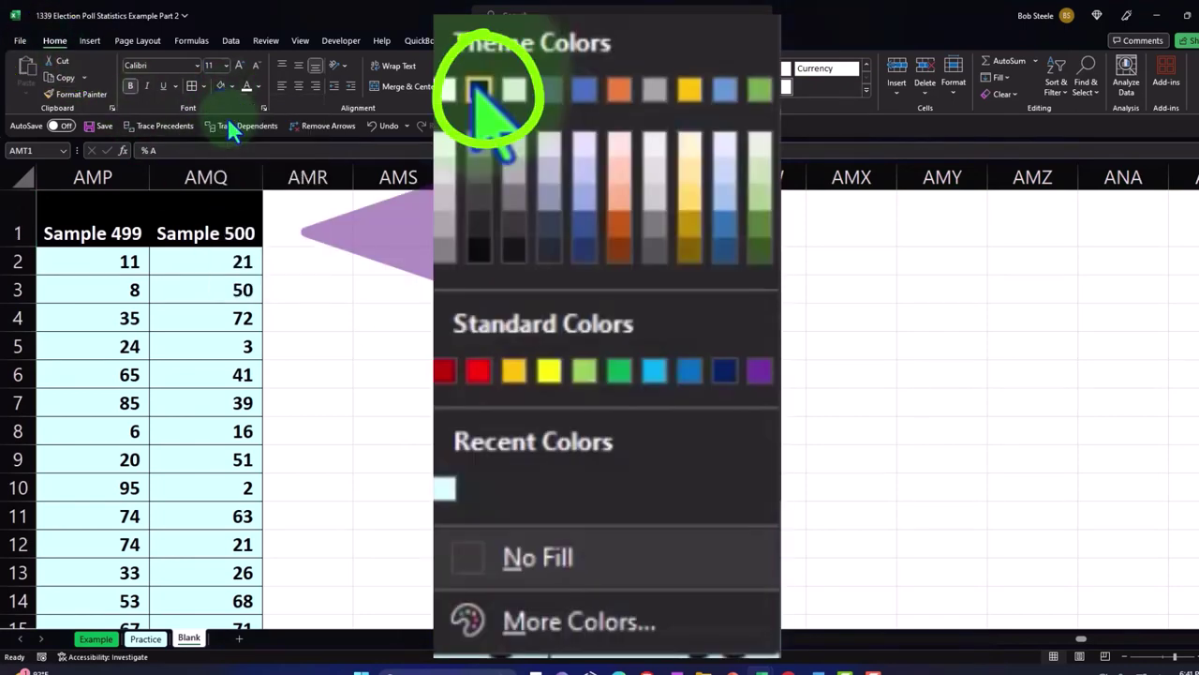
pyautogui.click(245, 85)
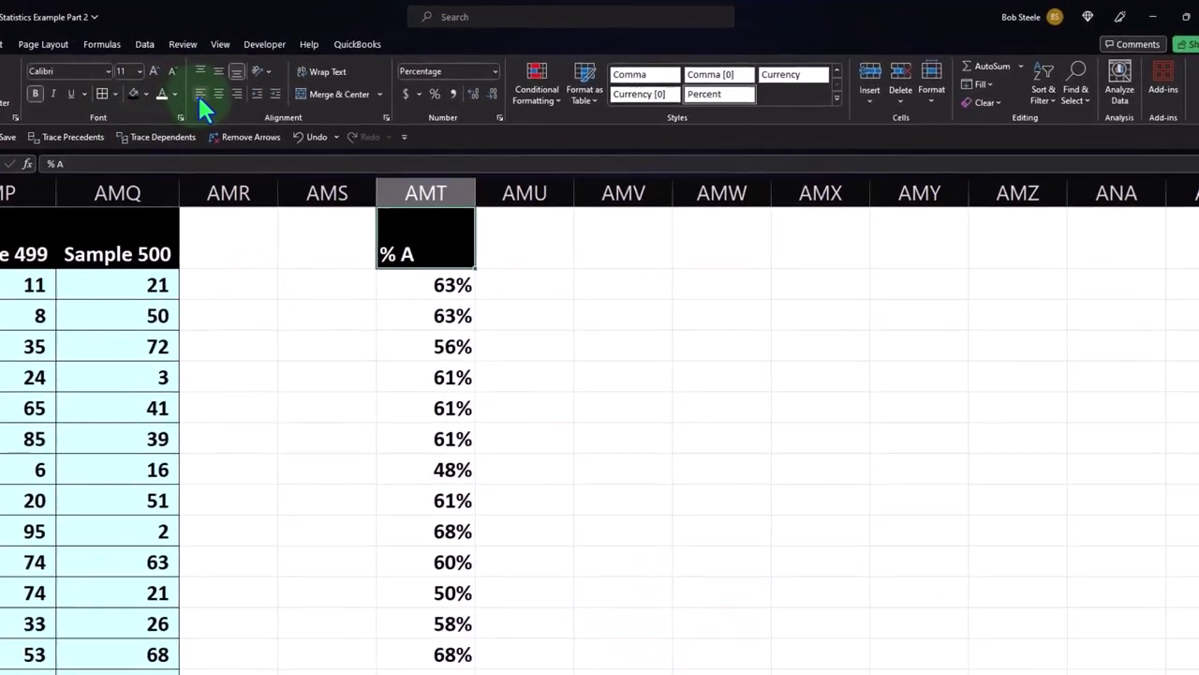
pyautogui.click(297, 85)
# Add the header 'Expected' in AMU1
pyautogui.press('Right')
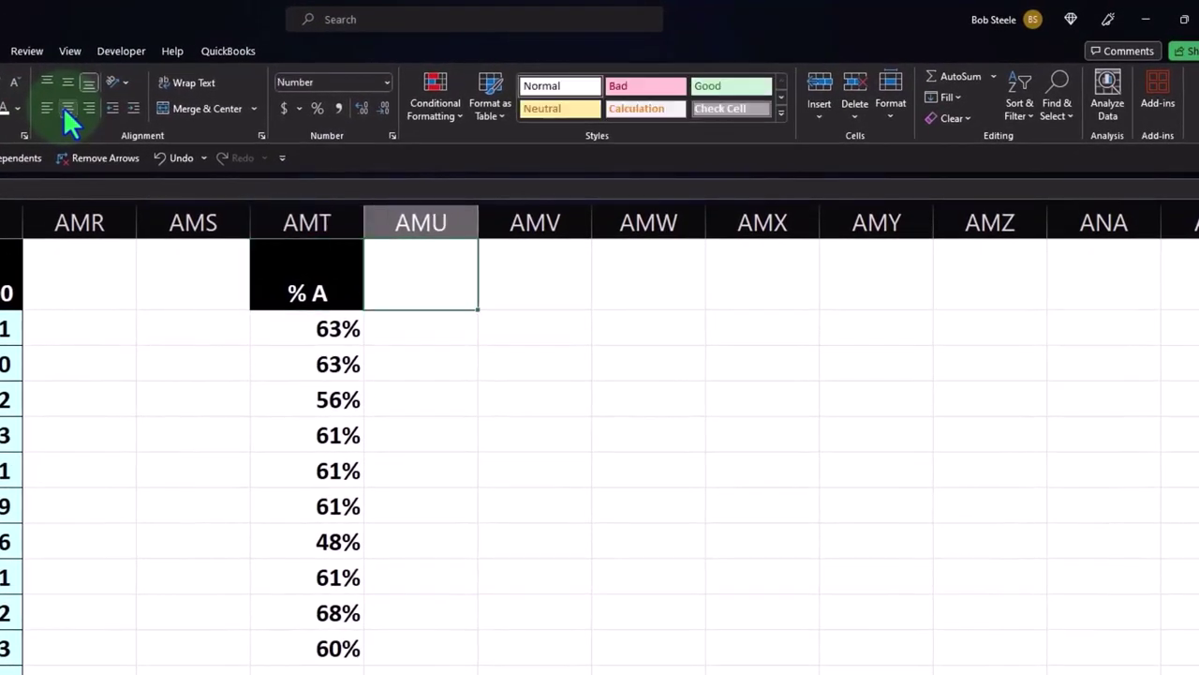
pyautogui.write('Expec')
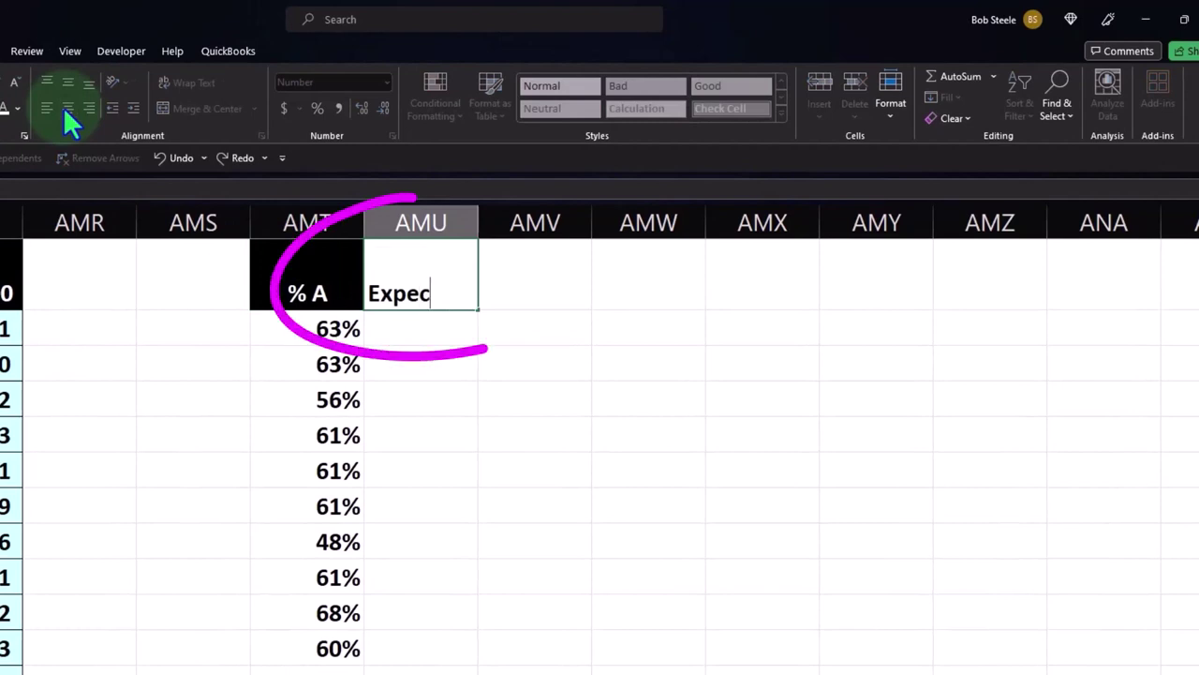
pyautogui.write('ted')
pyautogui.press('Return')
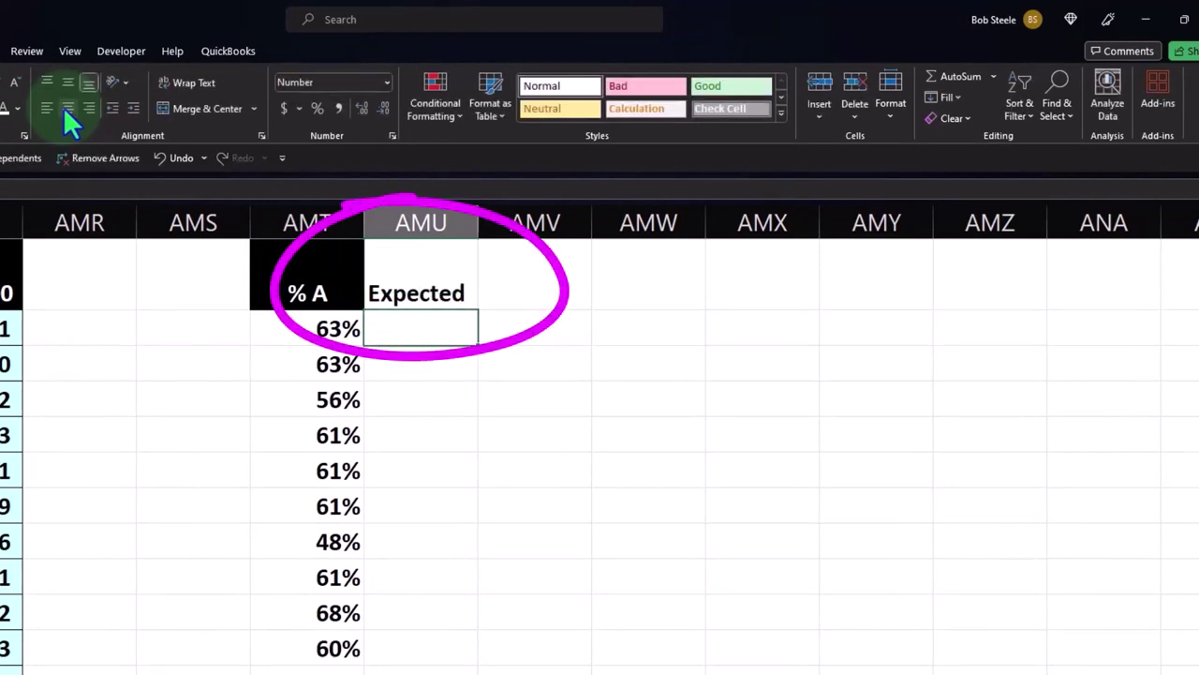
# Enter 0.6 as the Expected value in AMU2 and display it as 60%
pyautogui.write('.6')
pyautogui.press('Return')
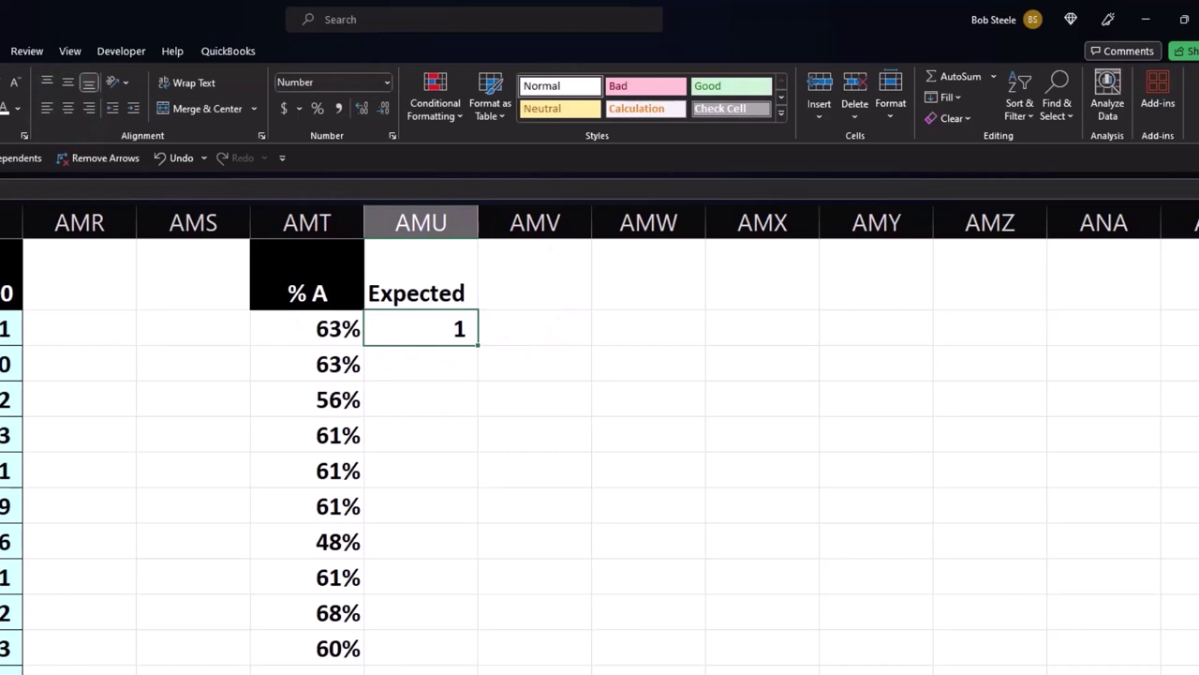
pyautogui.click(322, 107)
# Add a Difference header in AMV1 and the formula =AMT2-AMU2 in AMV2
pyautogui.press('Up')
pyautogui.write('D')
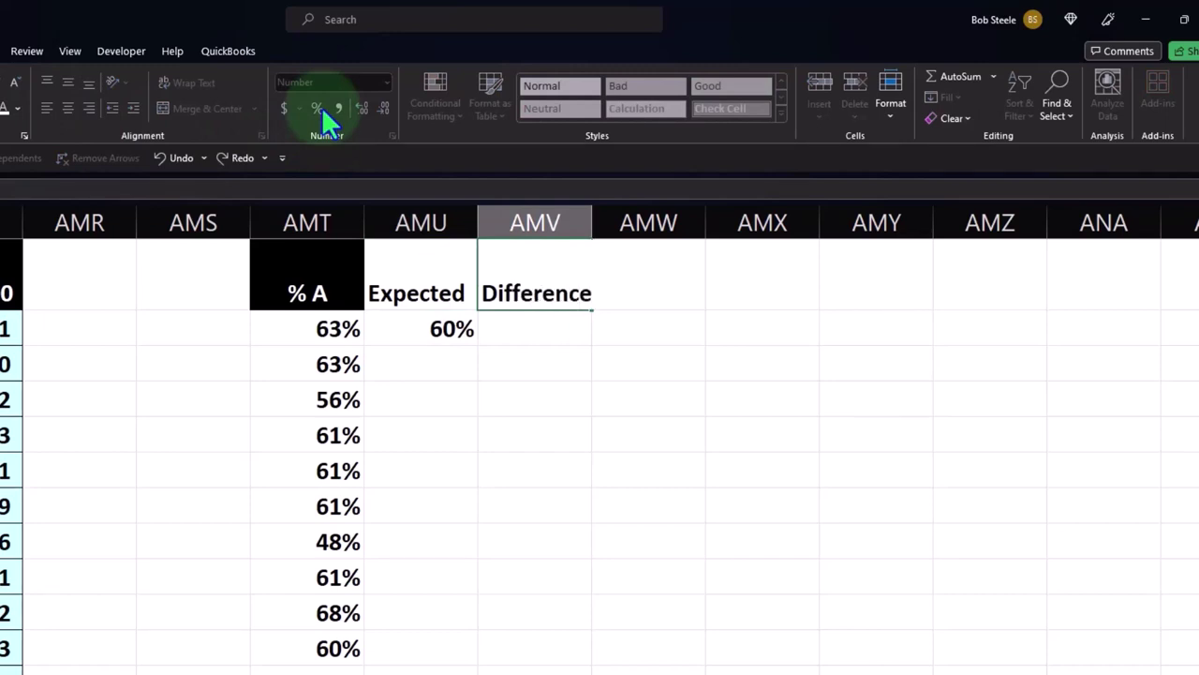
pyautogui.press('Return')
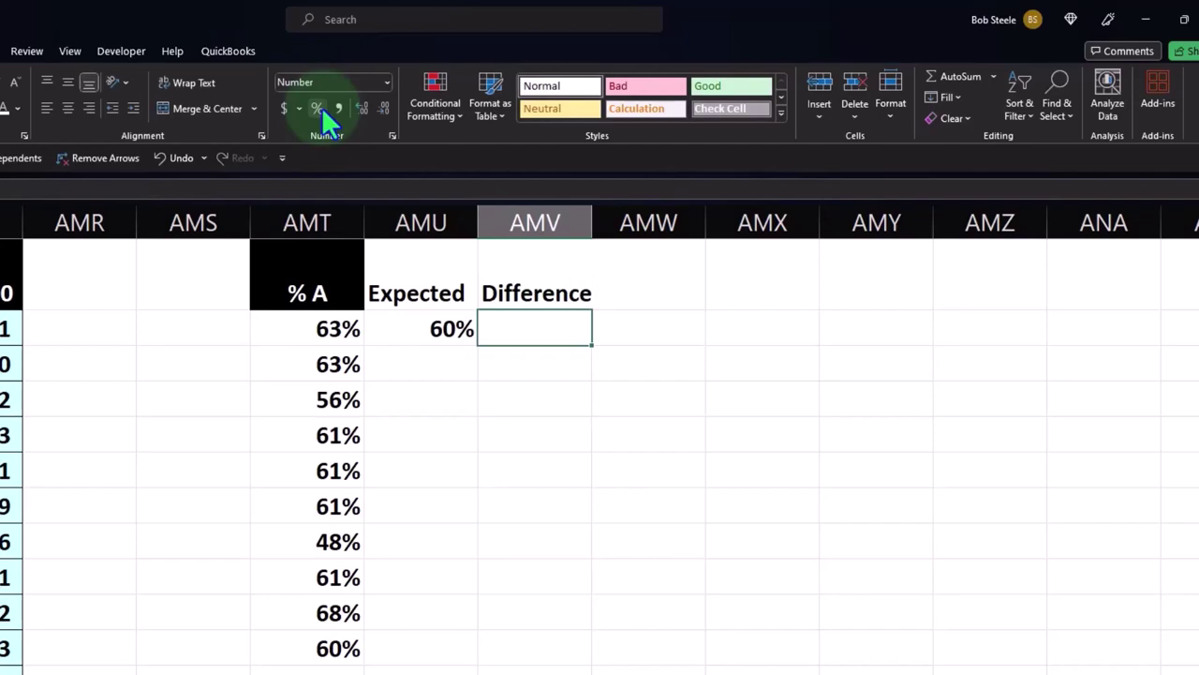
pyautogui.write('=')
pyautogui.press('Left')
pyautogui.press('Left')
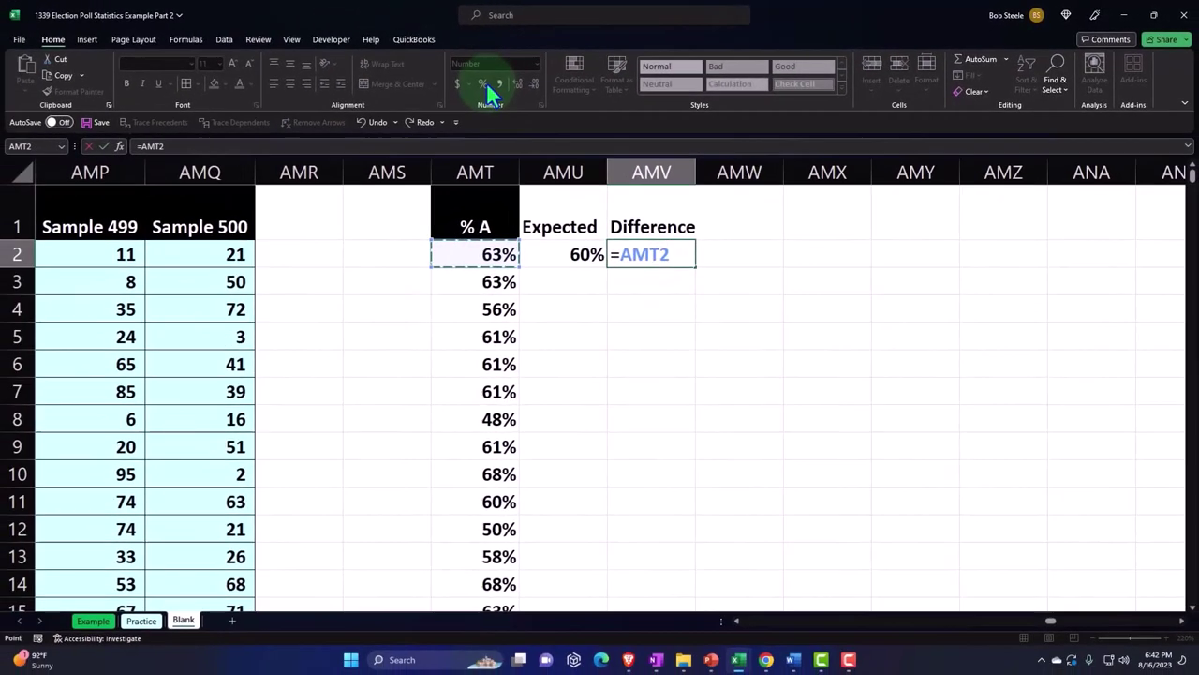
pyautogui.write('-')
pyautogui.press('Left')
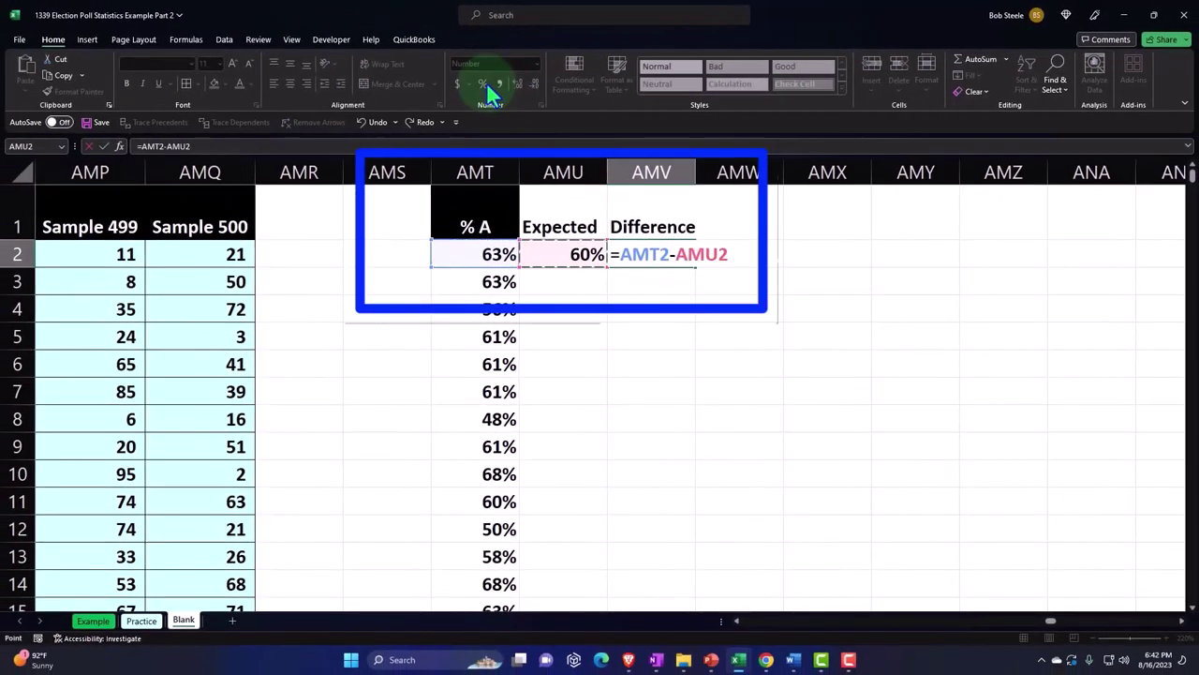
pyautogui.press('Return')
pyautogui.press('Left')
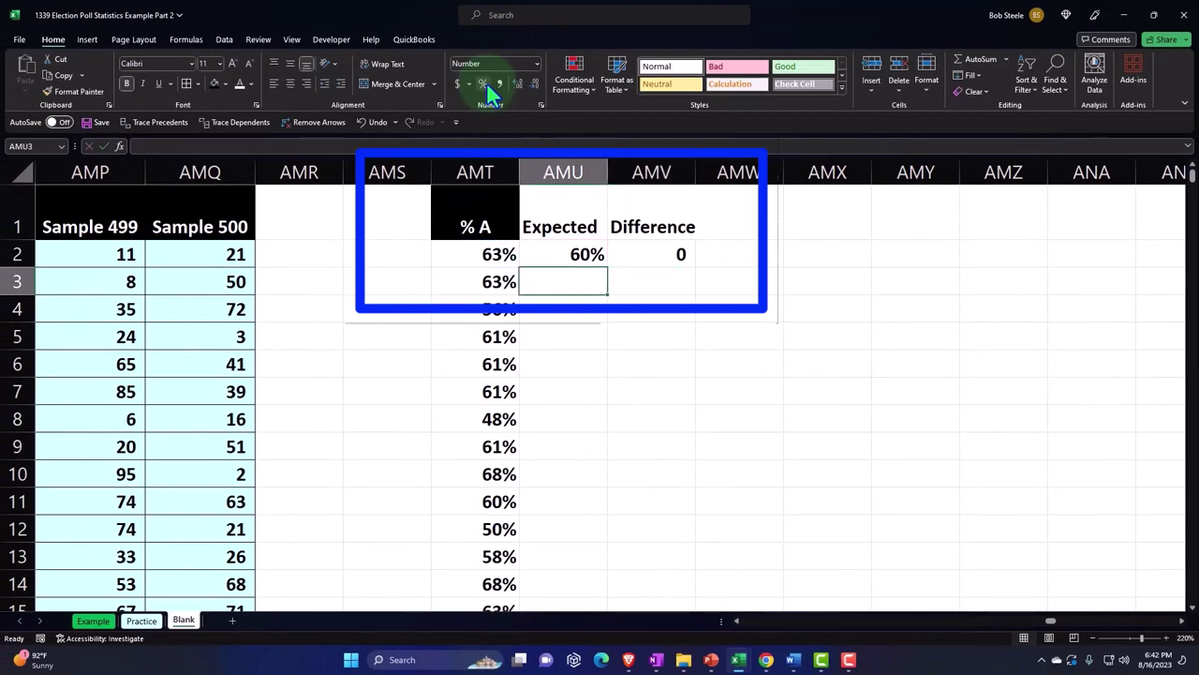
# Put =AMU2 in AMU3, then give AMU3 and AMV2 Percent Style
pyautogui.write('=')
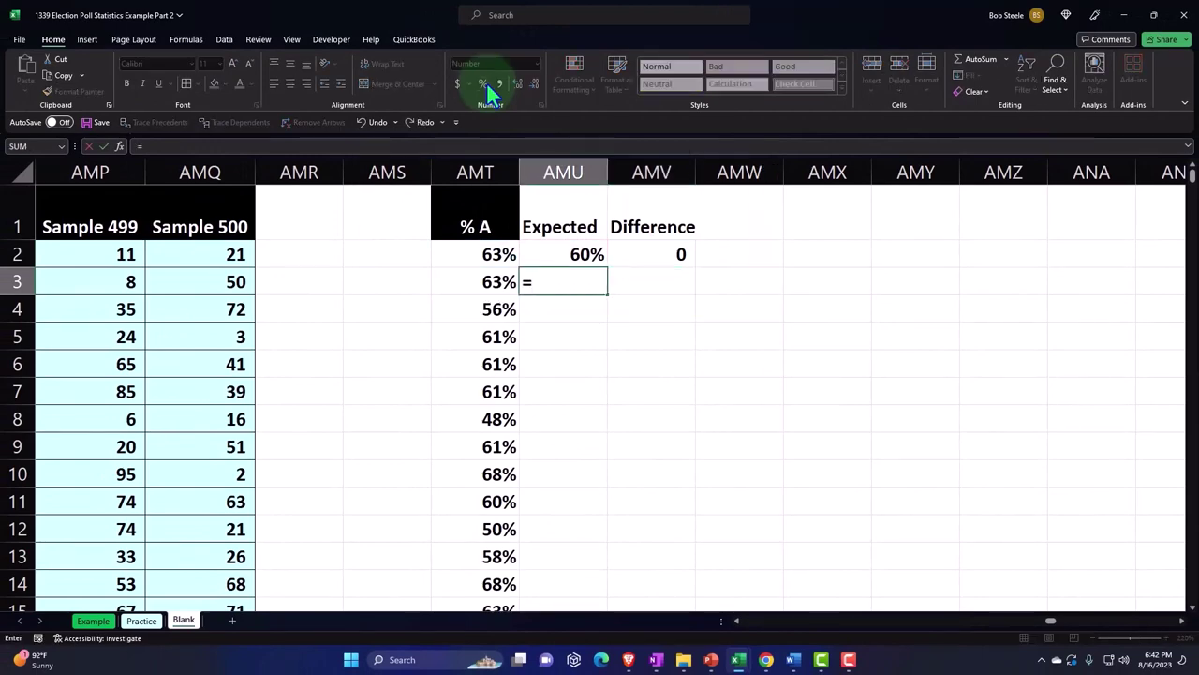
pyautogui.press('Up')
pyautogui.press('Return')
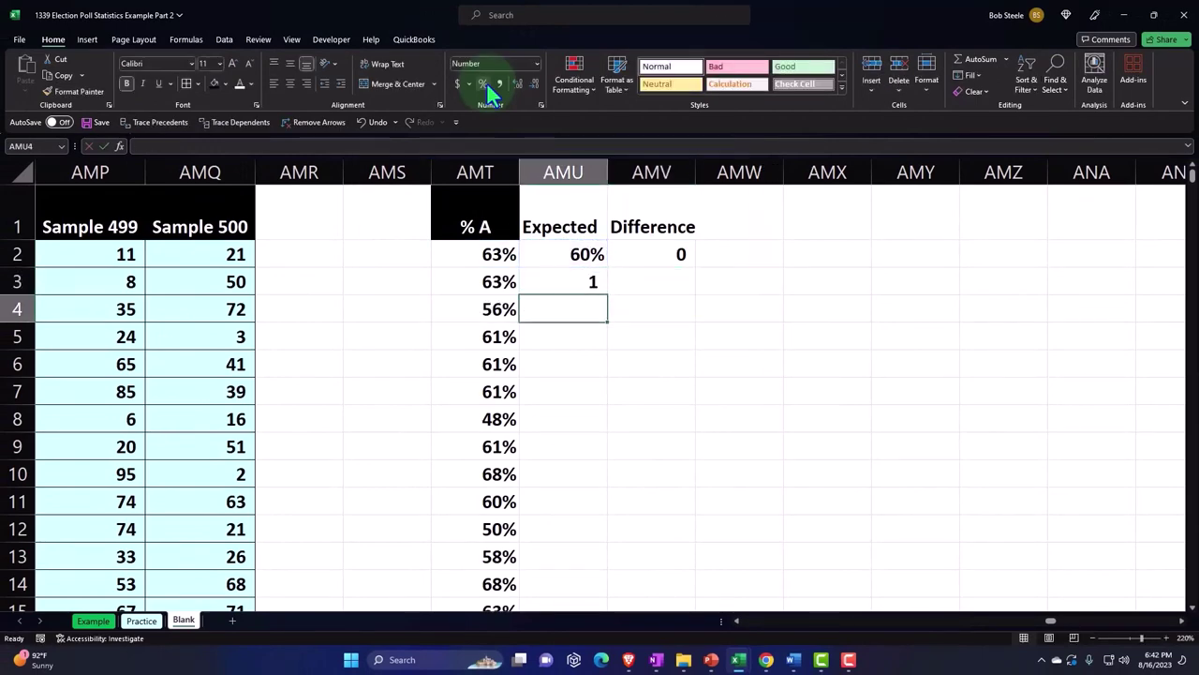
pyautogui.click(567, 285)
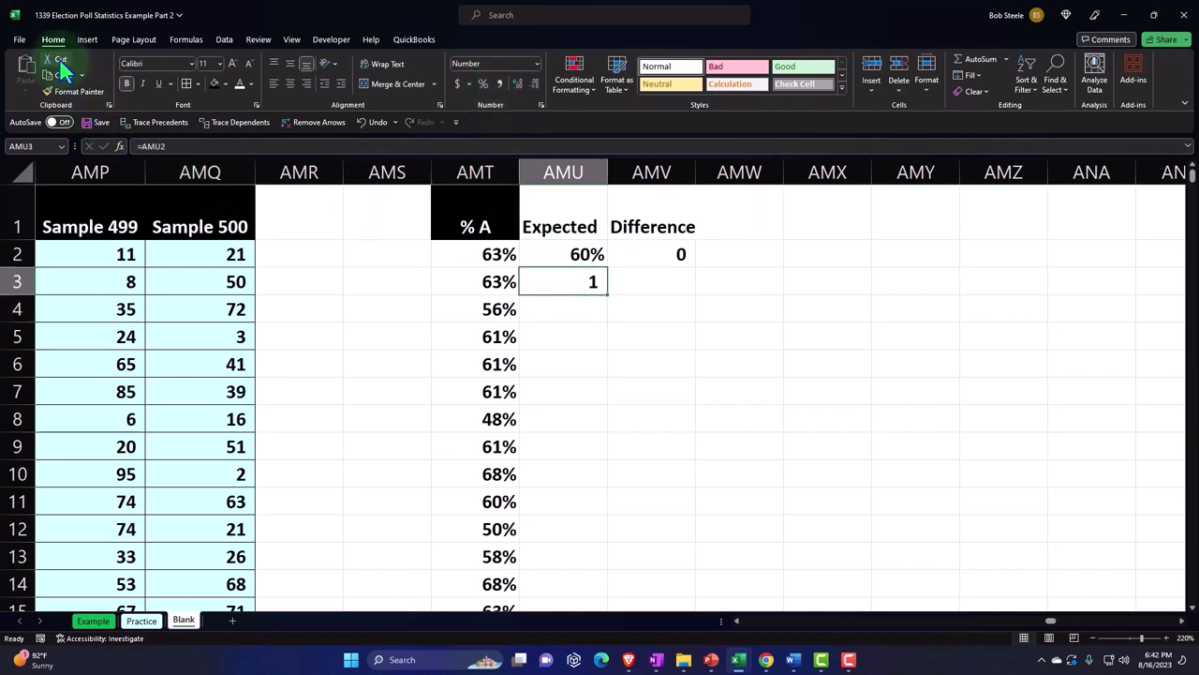
pyautogui.click(484, 83)
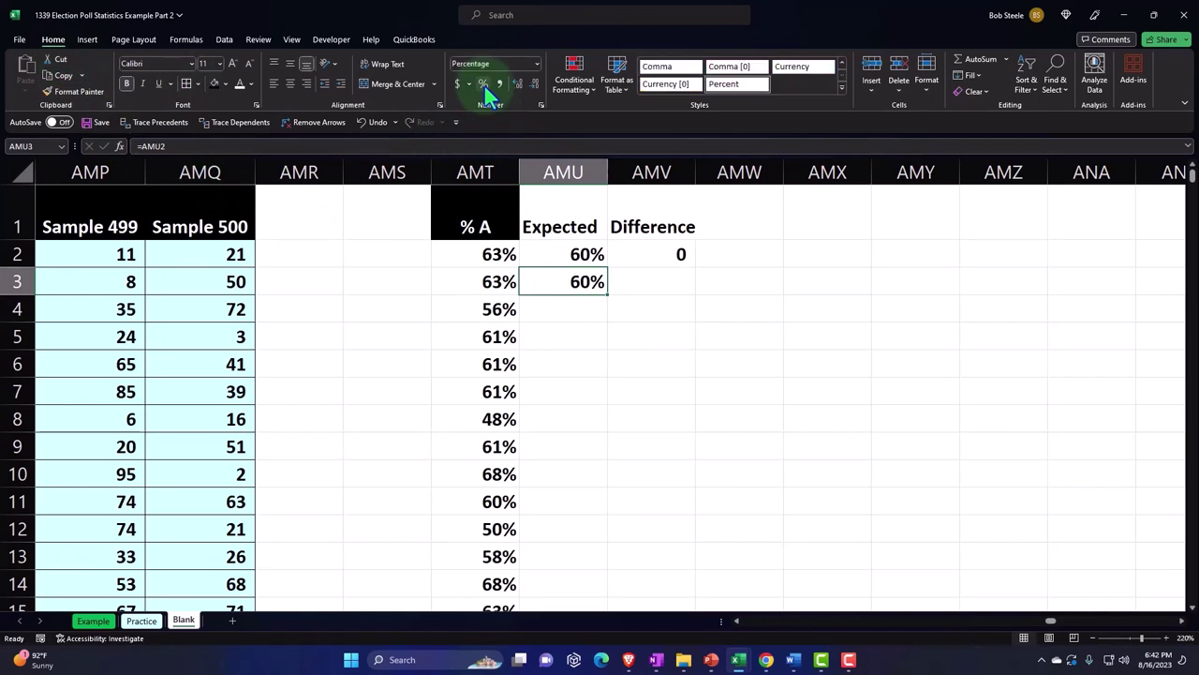
pyautogui.click(688, 249)
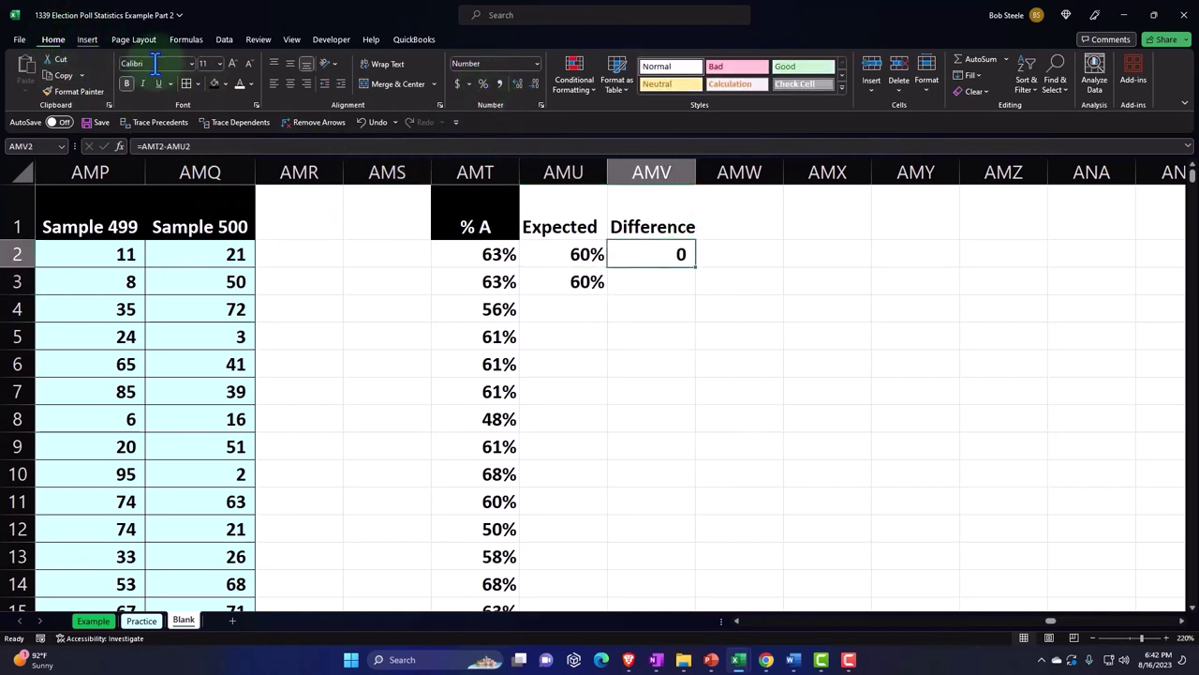
pyautogui.click(481, 82)
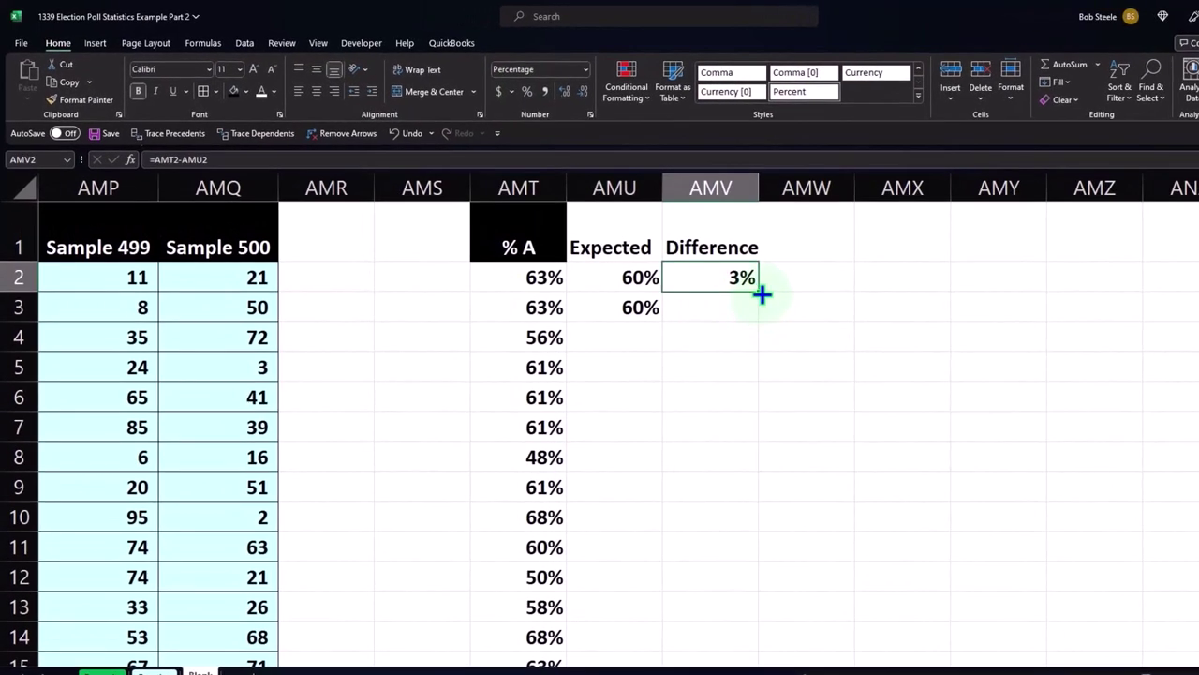
# Copy the row 3 Expected and Difference formulas from AMU3:AMV3
pyautogui.moveTo(761, 294); pyautogui.dragTo(760, 313)
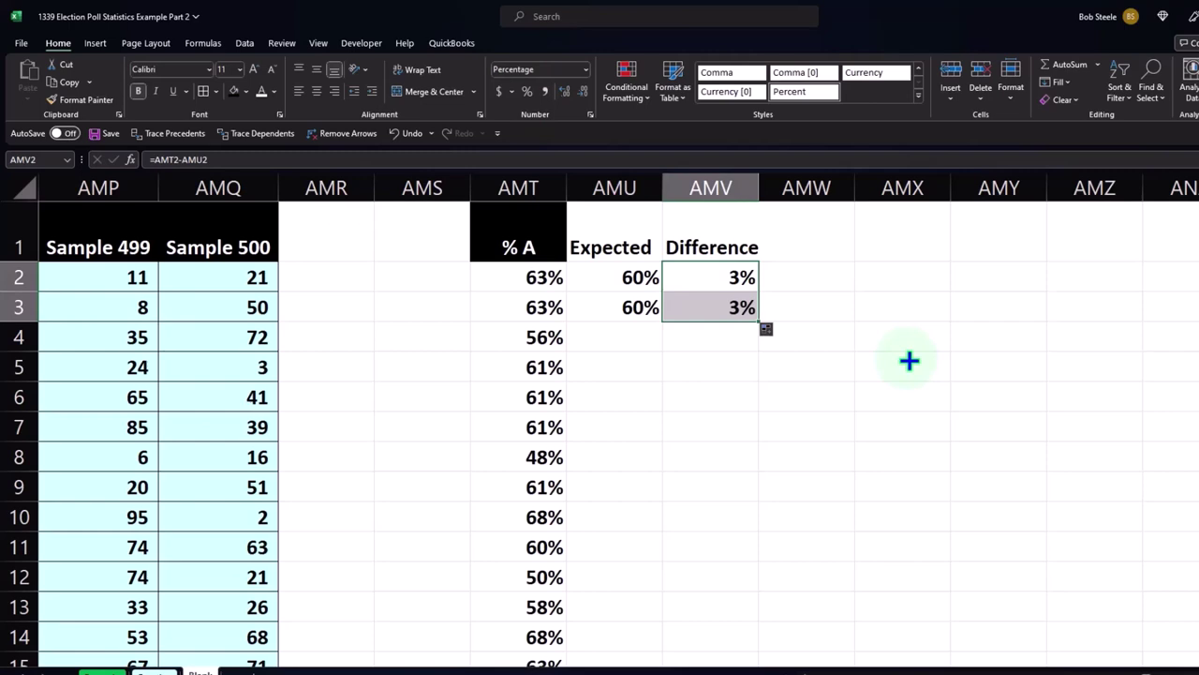
pyautogui.moveTo(604, 305); pyautogui.dragTo(713, 304)
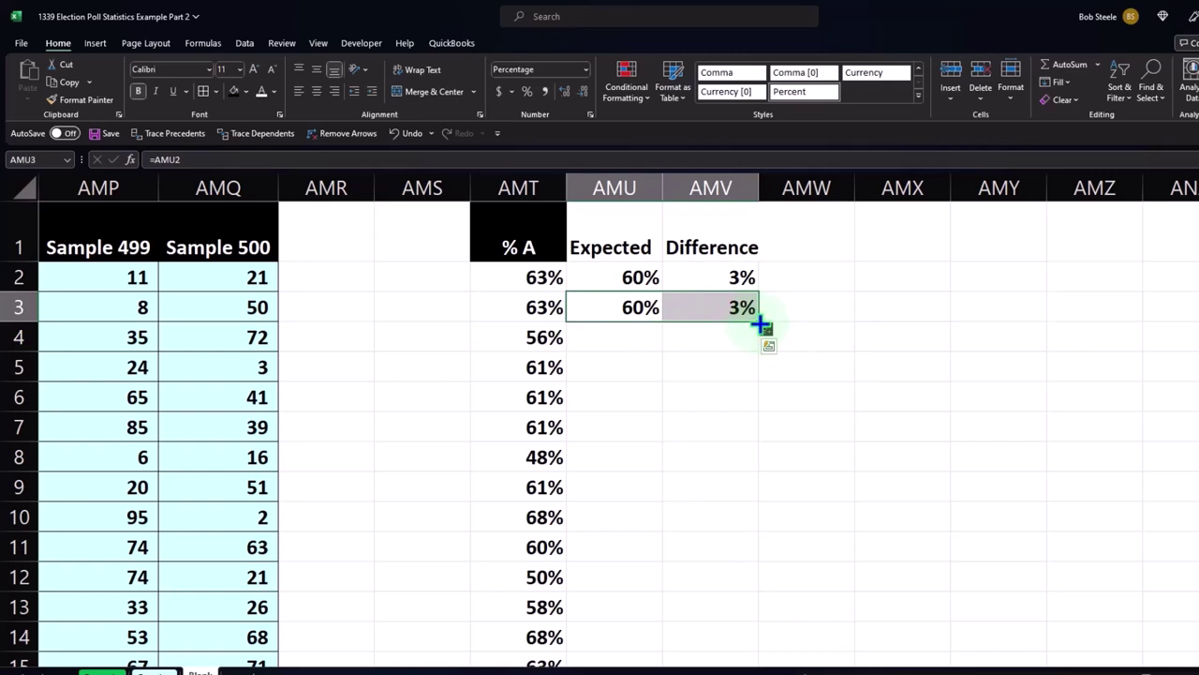
pyautogui.moveTo(614, 310); pyautogui.dragTo(712, 309)
pyautogui.hotkey('ctrl', 'c')
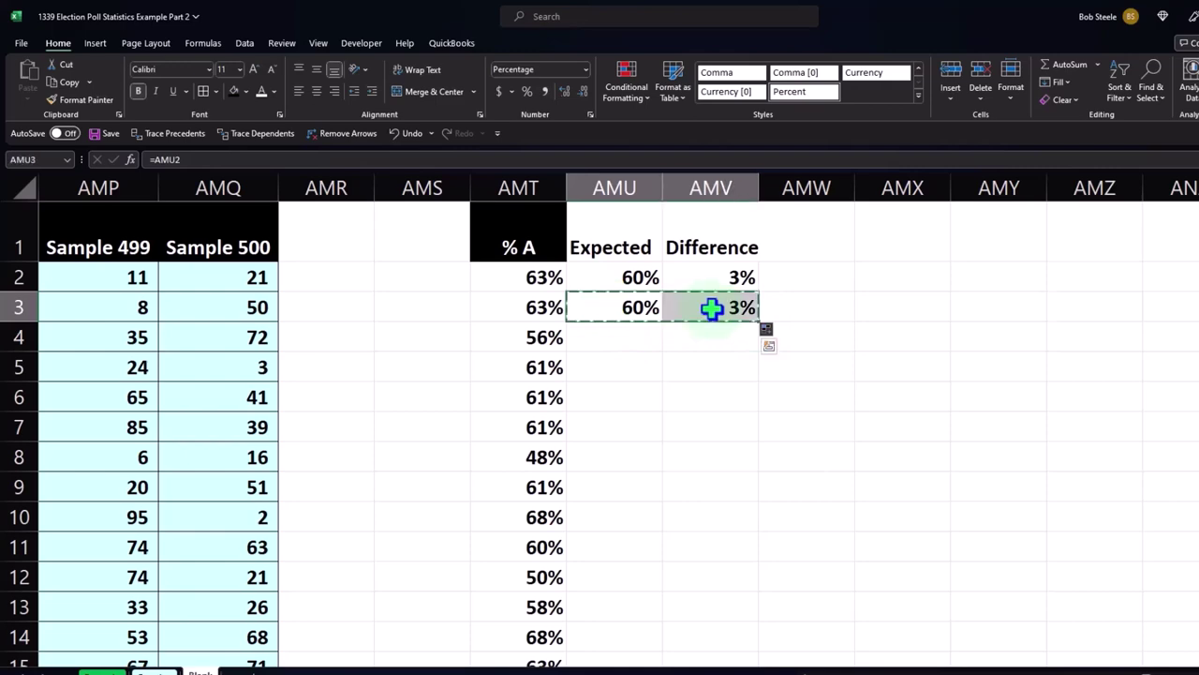
# Paste the formulas into AMU4:AMV501 so they run through row 501
pyautogui.moveTo(635, 337); pyautogui.dragTo(684, 667)
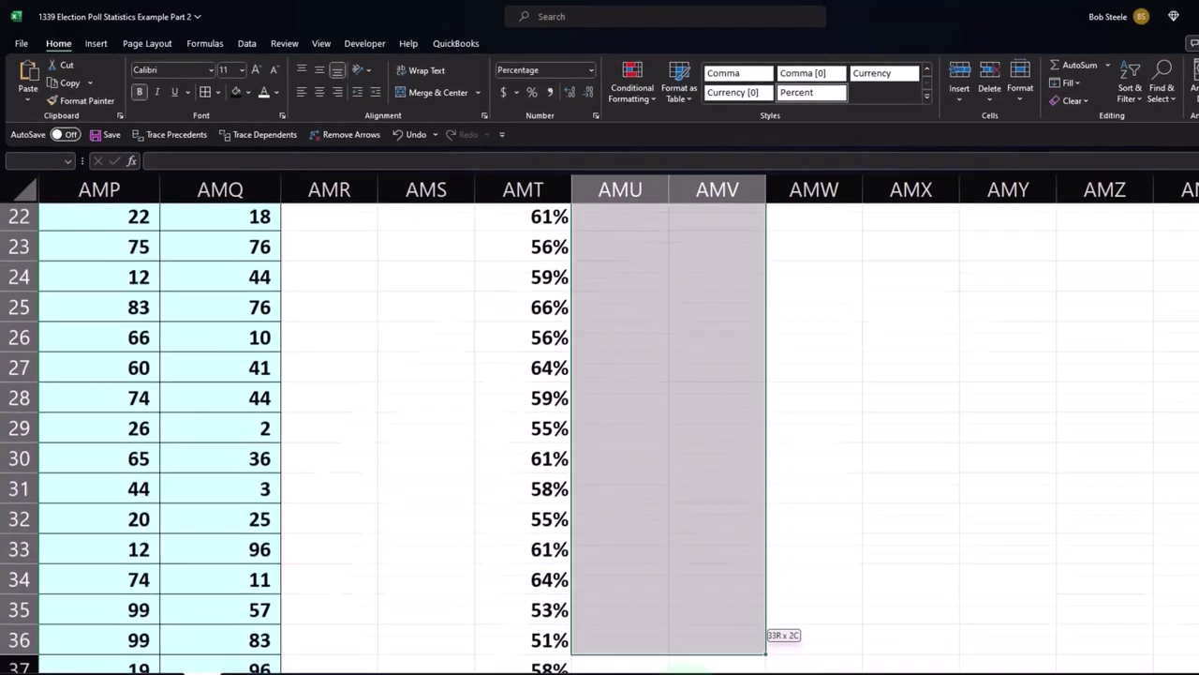
pyautogui.moveTo(684, 667); pyautogui.dragTo(689, 671)
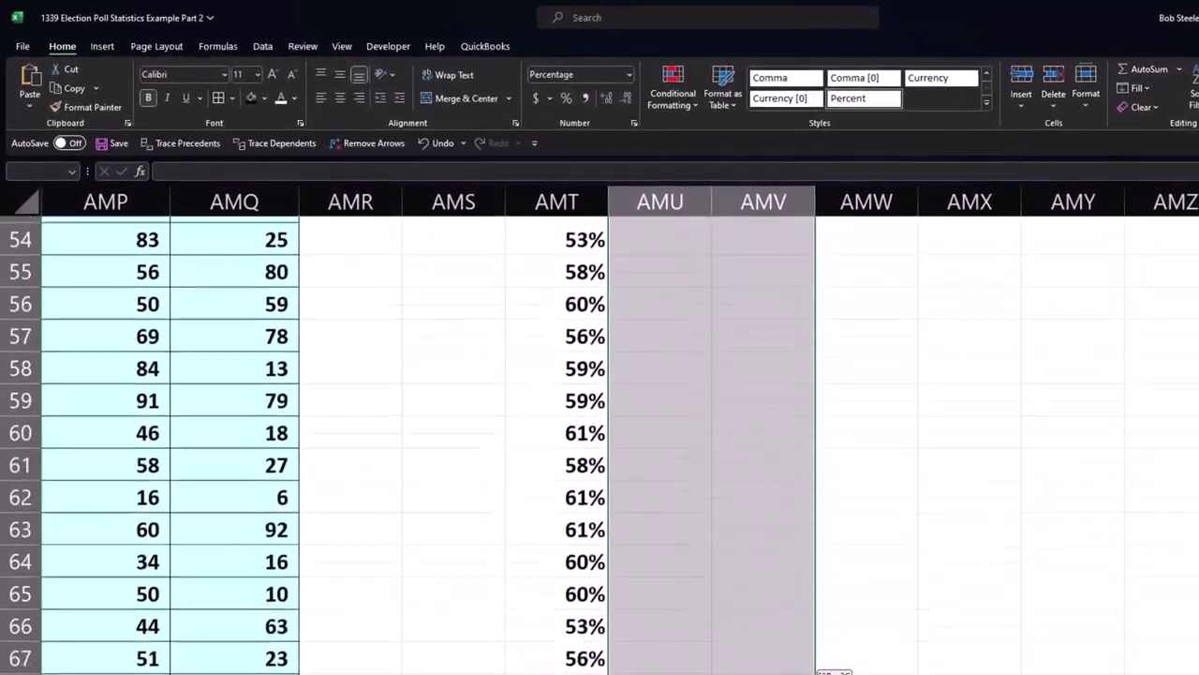
pyautogui.moveTo(816, 669); pyautogui.dragTo(817, 669)
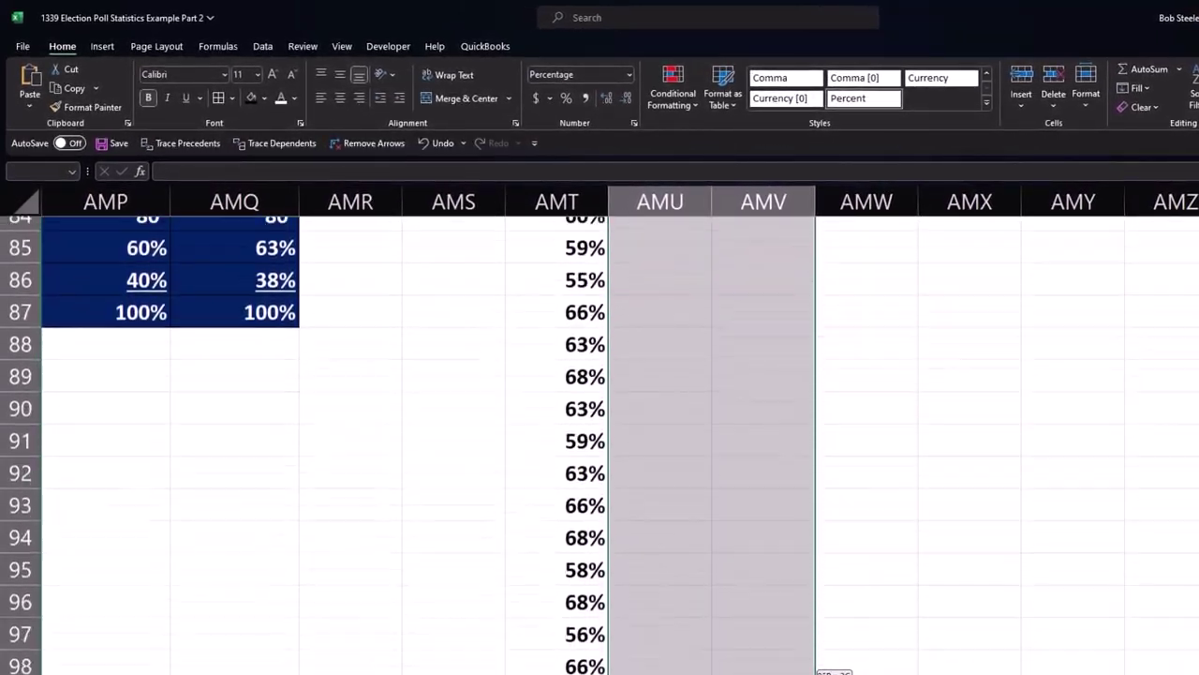
pyautogui.moveTo(817, 669); pyautogui.dragTo(817, 669)
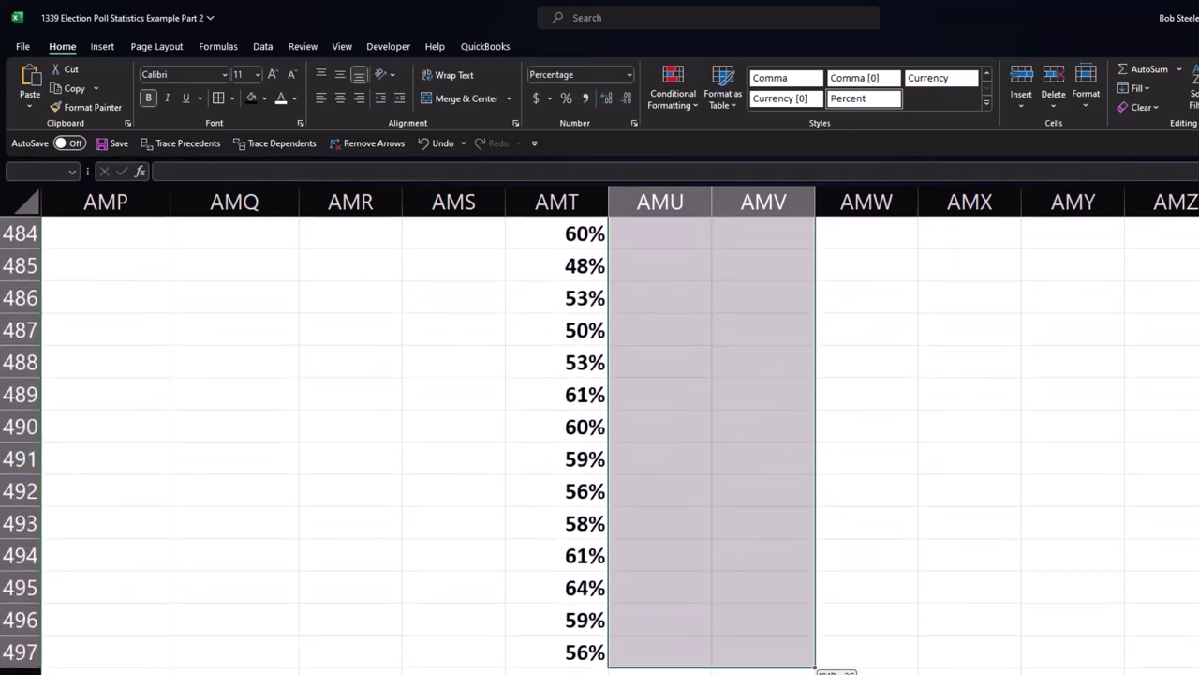
pyautogui.moveTo(817, 669); pyautogui.dragTo(712, 644)
pyautogui.rightClick(688, 511)
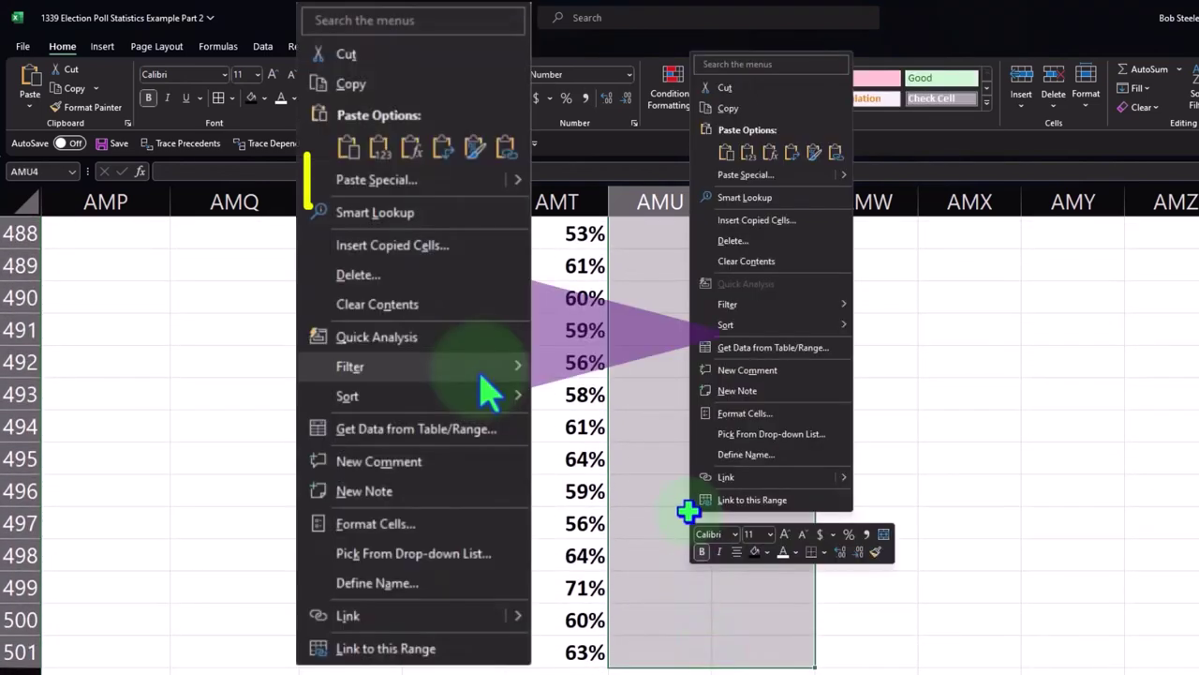
pyautogui.click(726, 157)
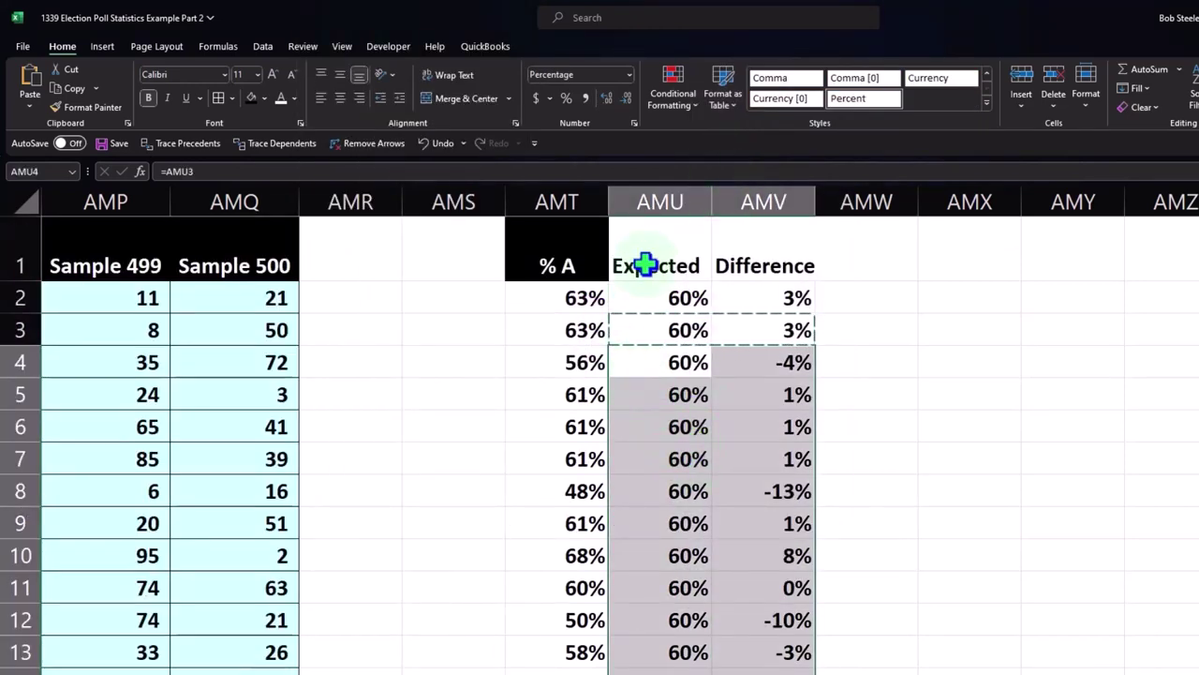
pyautogui.moveTo(645, 249); pyautogui.dragTo(722, 248)
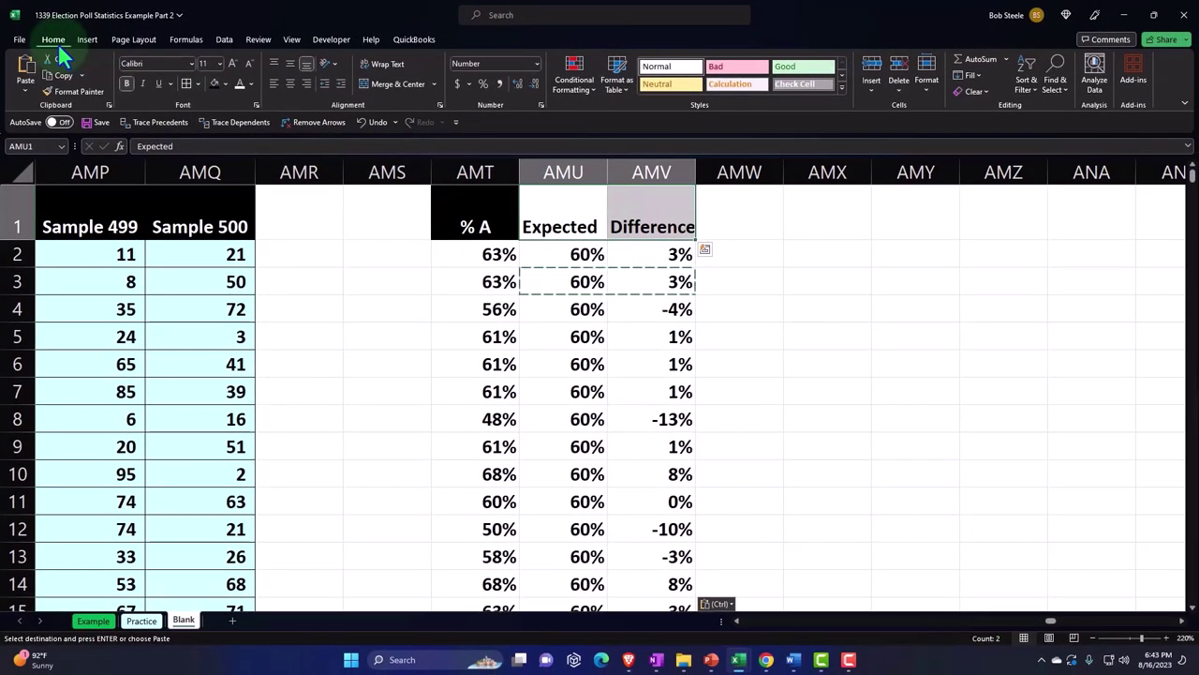
# Format the Expected and Difference headers with a black fill and centered white text
pyautogui.click(214, 84)
pyautogui.click(240, 82)
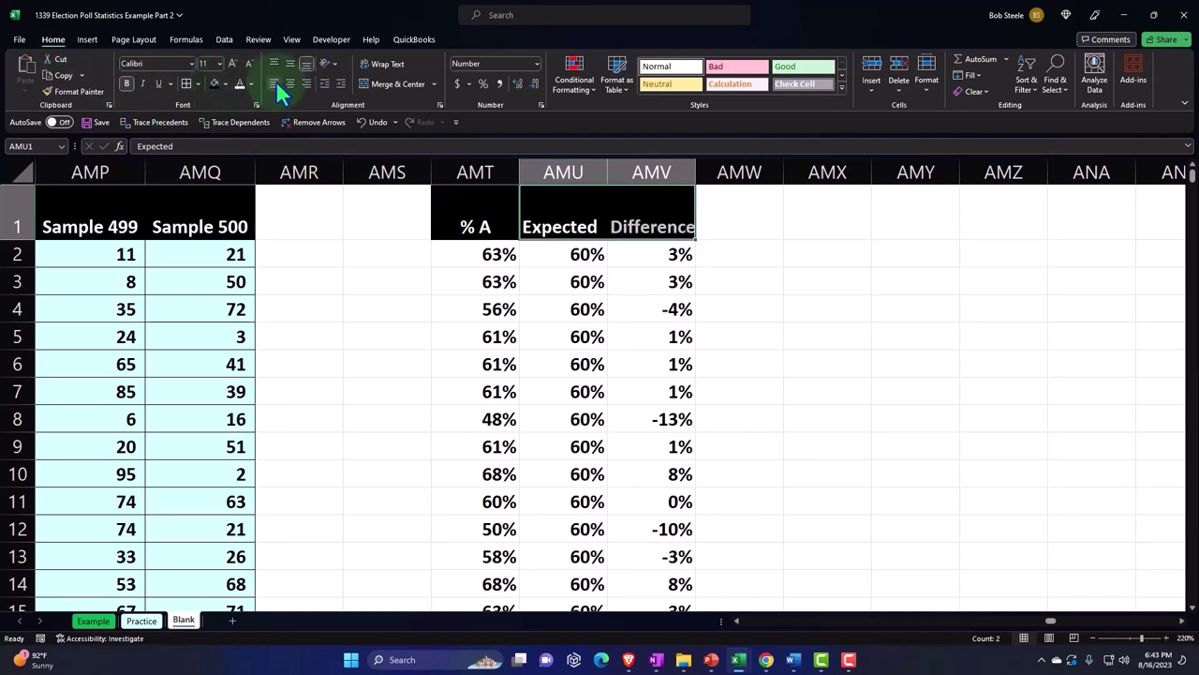
pyautogui.click(288, 83)
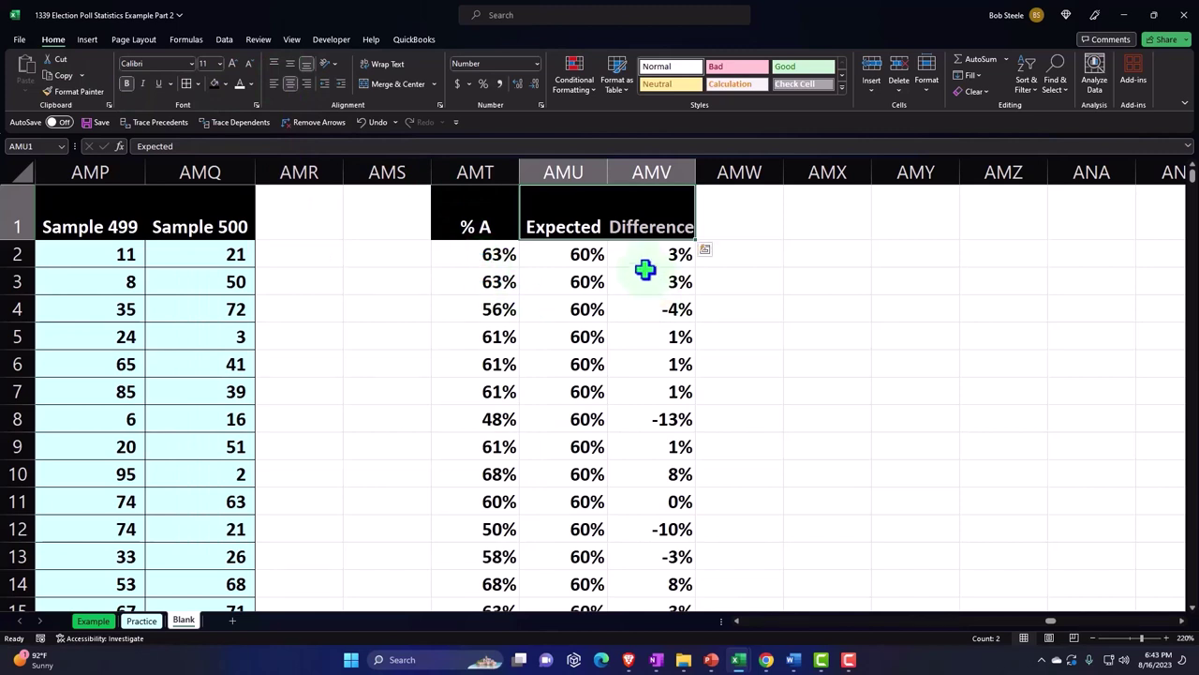
# Step down the Difference column from AMV4 to check the filled formulas
pyautogui.click(641, 312)
pyautogui.press('Down')
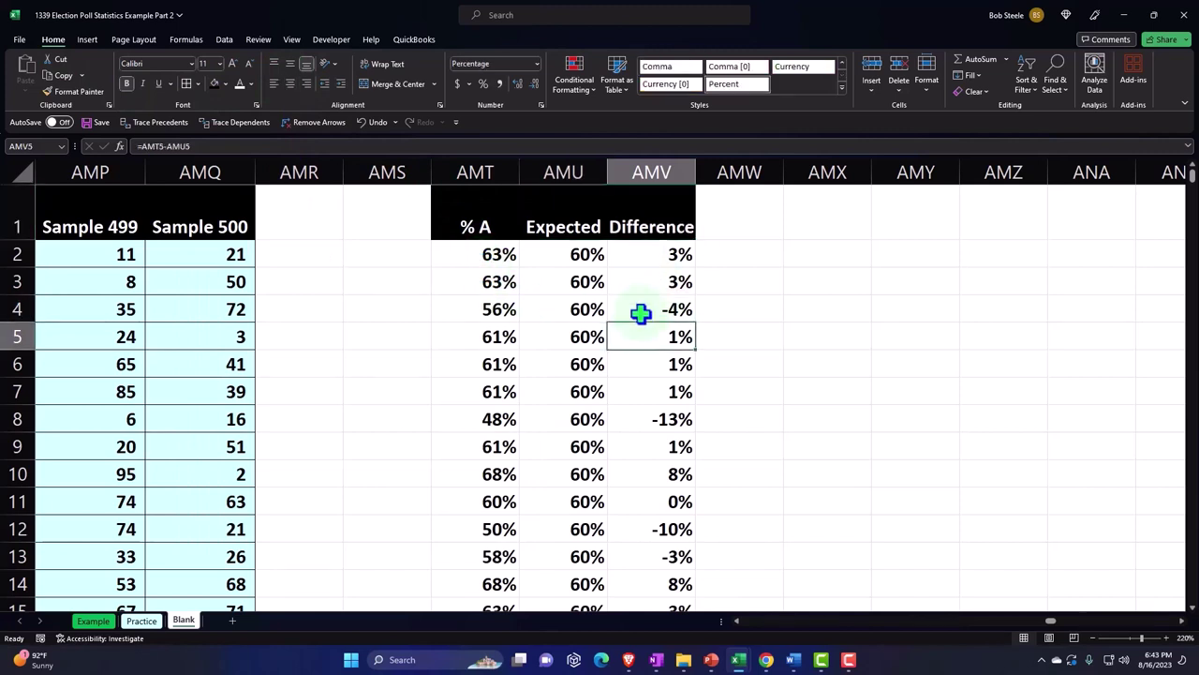
pyautogui.press('Down')
pyautogui.press('Down')
pyautogui.press('Down')
pyautogui.press('Down')
pyautogui.press('Down')
pyautogui.press('Down')
pyautogui.press('Down')
pyautogui.press('Down')
pyautogui.press('Down')
pyautogui.press('Down')
pyautogui.press('Down')
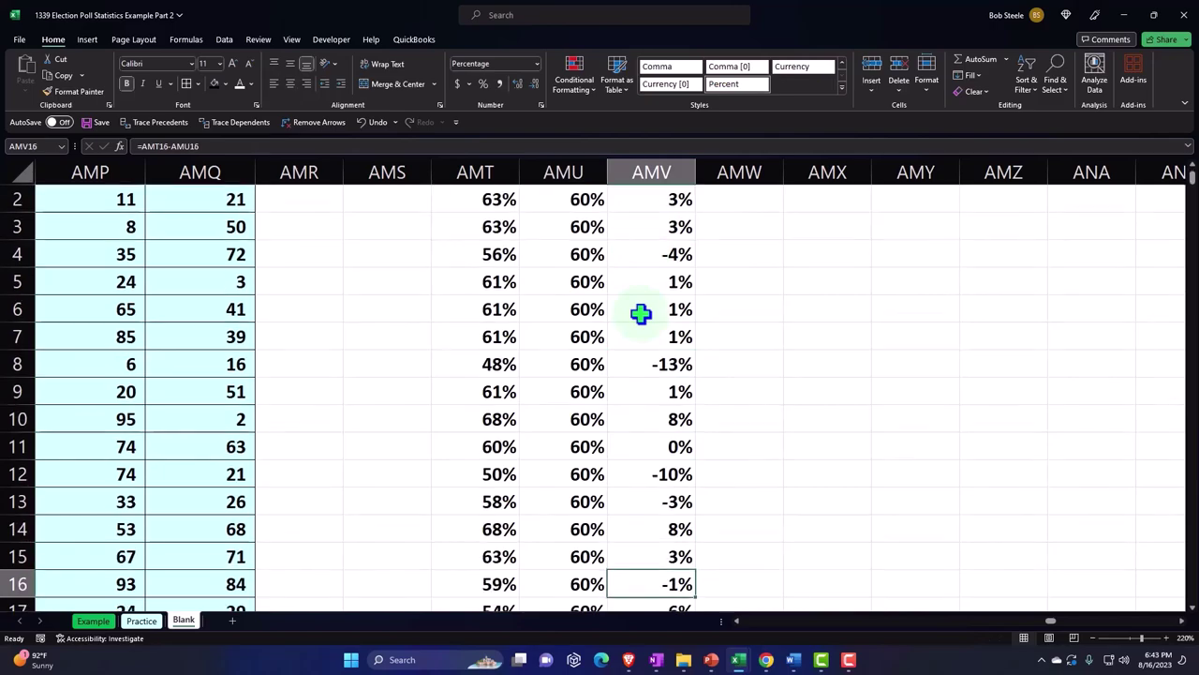
pyautogui.press('Down')
pyautogui.press('Down')
pyautogui.press('Down')
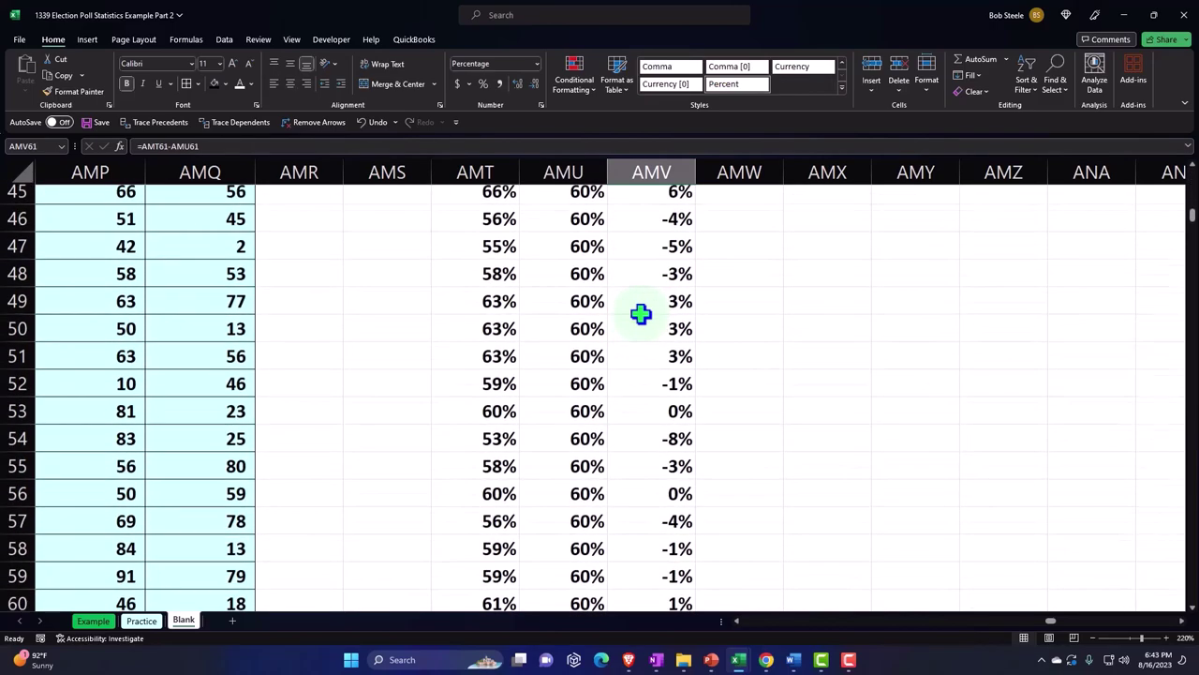
pyautogui.press('Down')
pyautogui.press('Down')
pyautogui.press('Down')
pyautogui.press('Down')
pyautogui.press('Down')
pyautogui.press('Down')
pyautogui.press('Down')
pyautogui.press('Down')
pyautogui.press('Down')
pyautogui.press('Down')
pyautogui.press('Down')
pyautogui.press('Down')
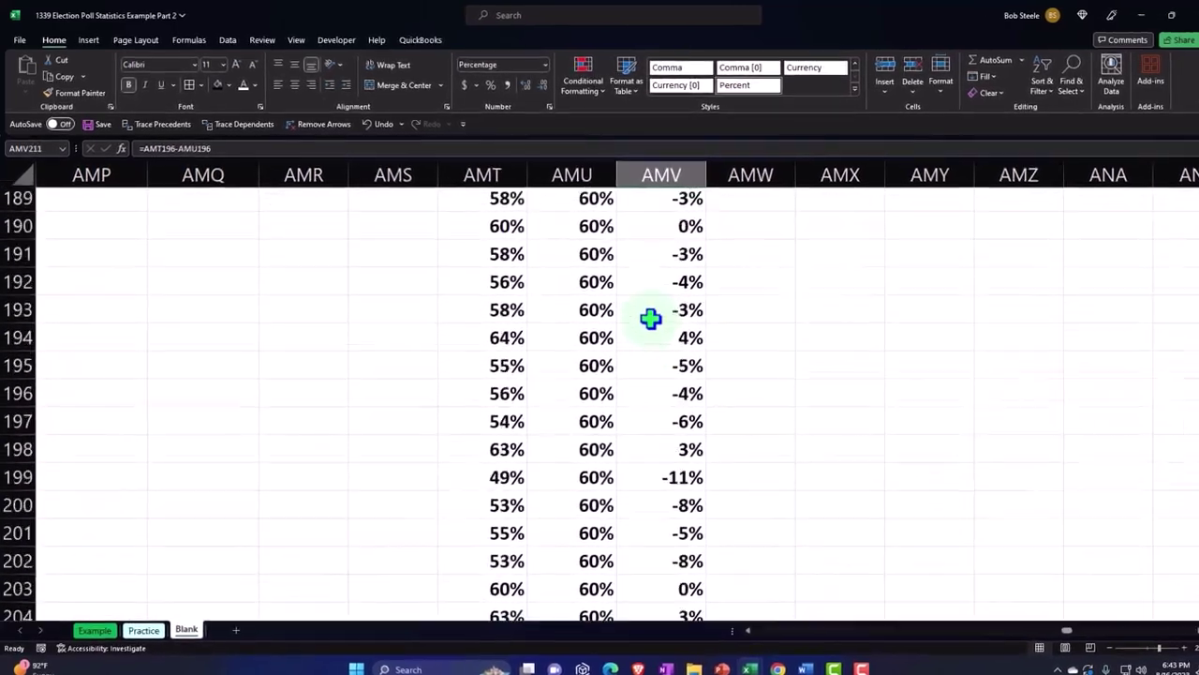
pyautogui.press('Down')
pyautogui.press('Down')
pyautogui.press('Down')
pyautogui.press('Down')
pyautogui.press('Down')
pyautogui.press('Down')
pyautogui.press('Down')
pyautogui.press('Down')
pyautogui.press('Down')
pyautogui.press('Down')
pyautogui.press('Down')
pyautogui.press('Down')
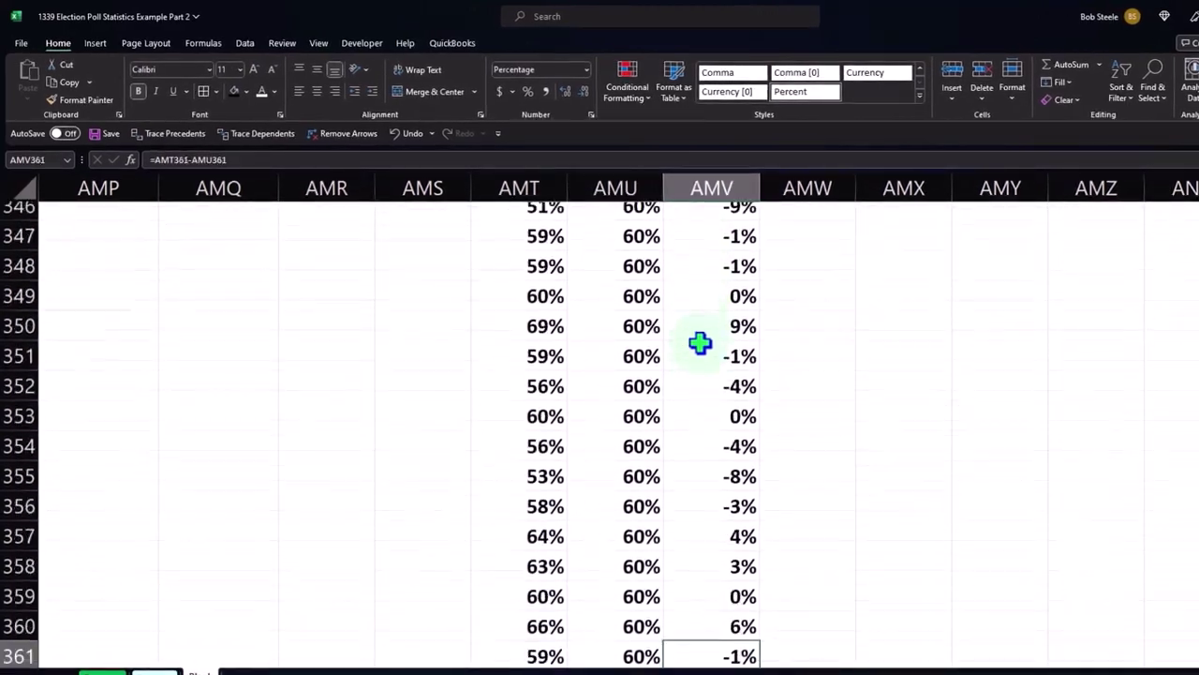
pyautogui.press('Down')
pyautogui.press('Down')
pyautogui.press('Down')
pyautogui.press('Down')
pyautogui.press('Down')
pyautogui.press('Down')
pyautogui.press('Down')
pyautogui.press('Down')
pyautogui.press('Down')
pyautogui.press('Down')
pyautogui.press('Down')
pyautogui.press('Down')
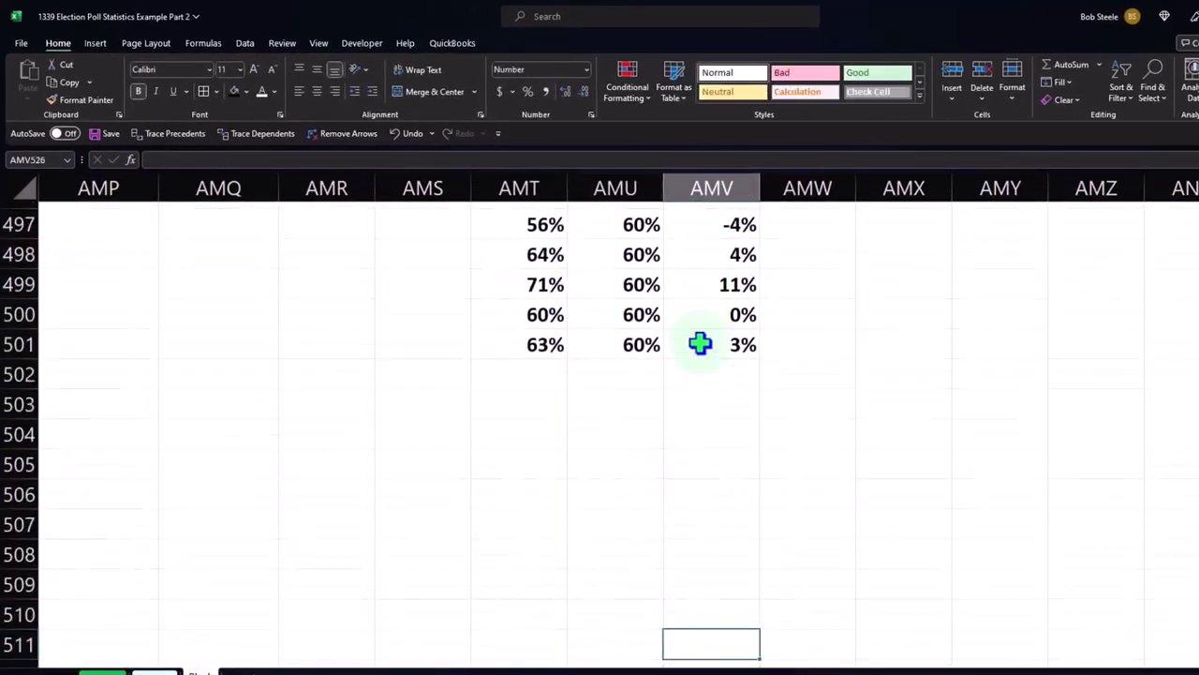
pyautogui.press('Down')
pyautogui.press('Down')
pyautogui.press('Down')
pyautogui.scroll(3, 700, 343)
pyautogui.scroll(5, 699, 343)
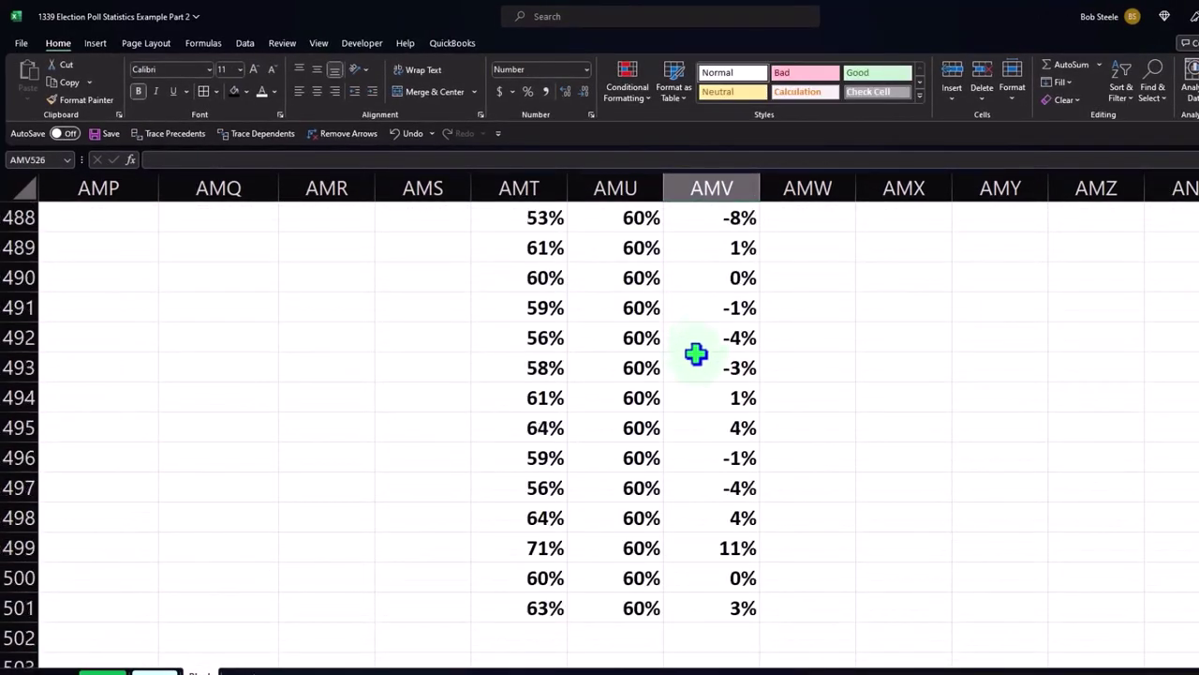
pyautogui.scroll(-1, 696, 354)
# Label AMS502 'Average' and enter =AVERAGE(AMT2:AMT501) in AMT502
pyautogui.click(405, 547)
pyautogui.write('A')
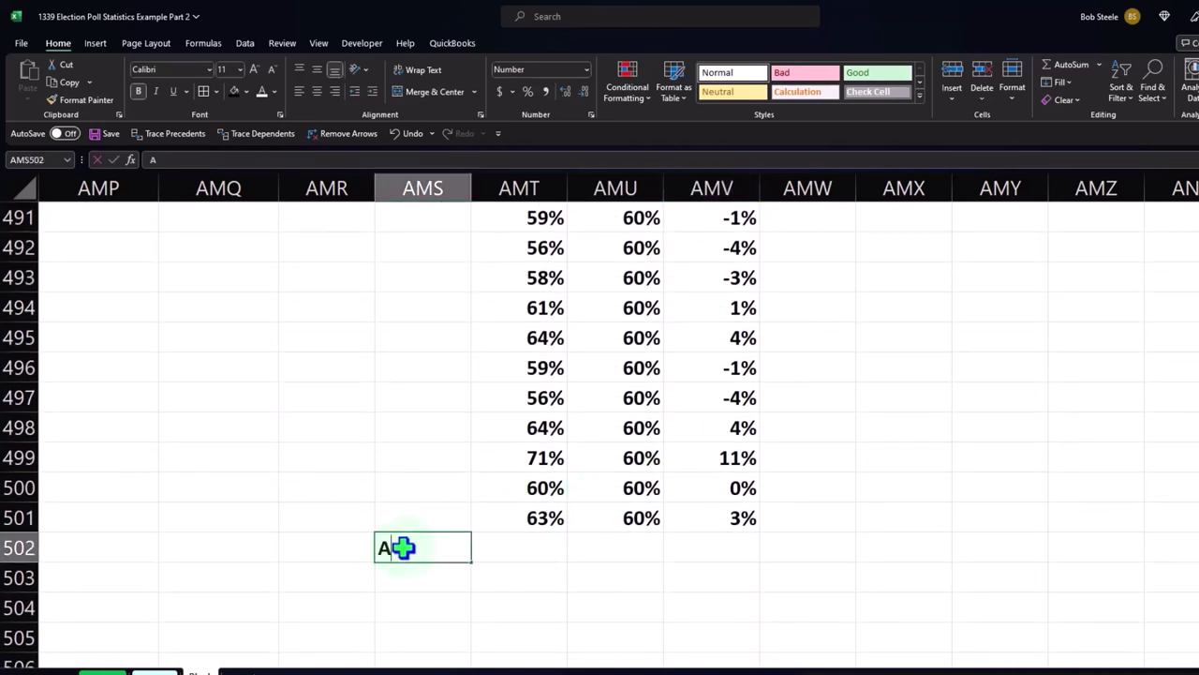
pyautogui.write('verage')
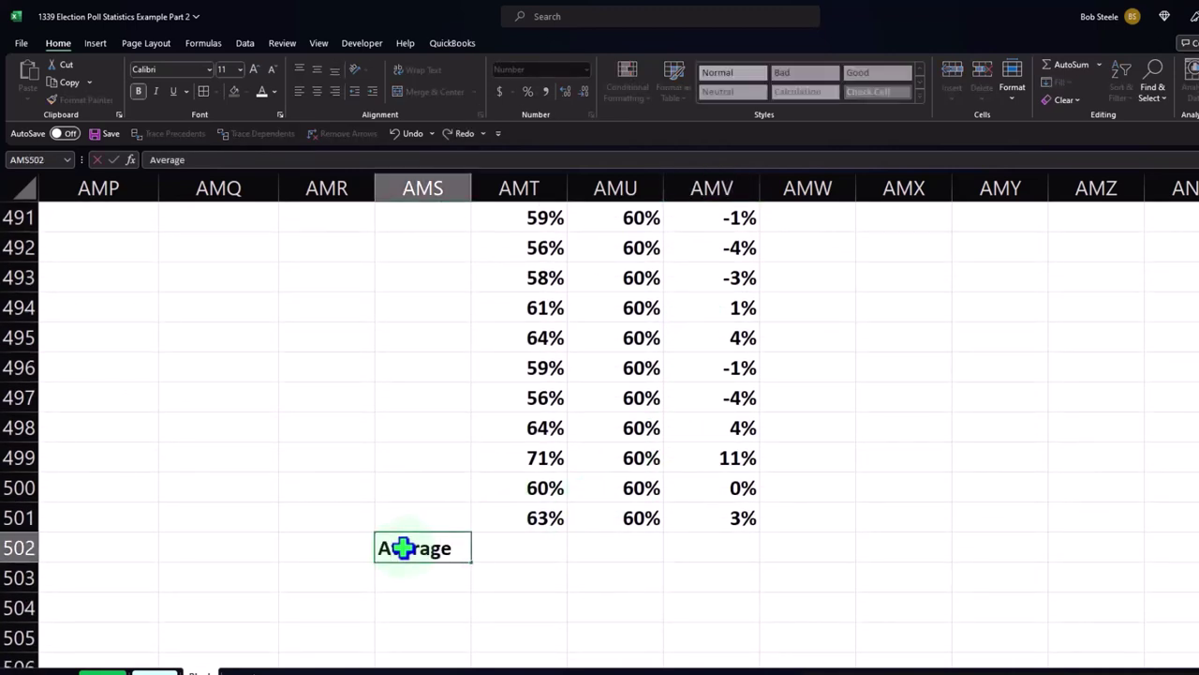
pyautogui.press('Tab')
pyautogui.write('=a')
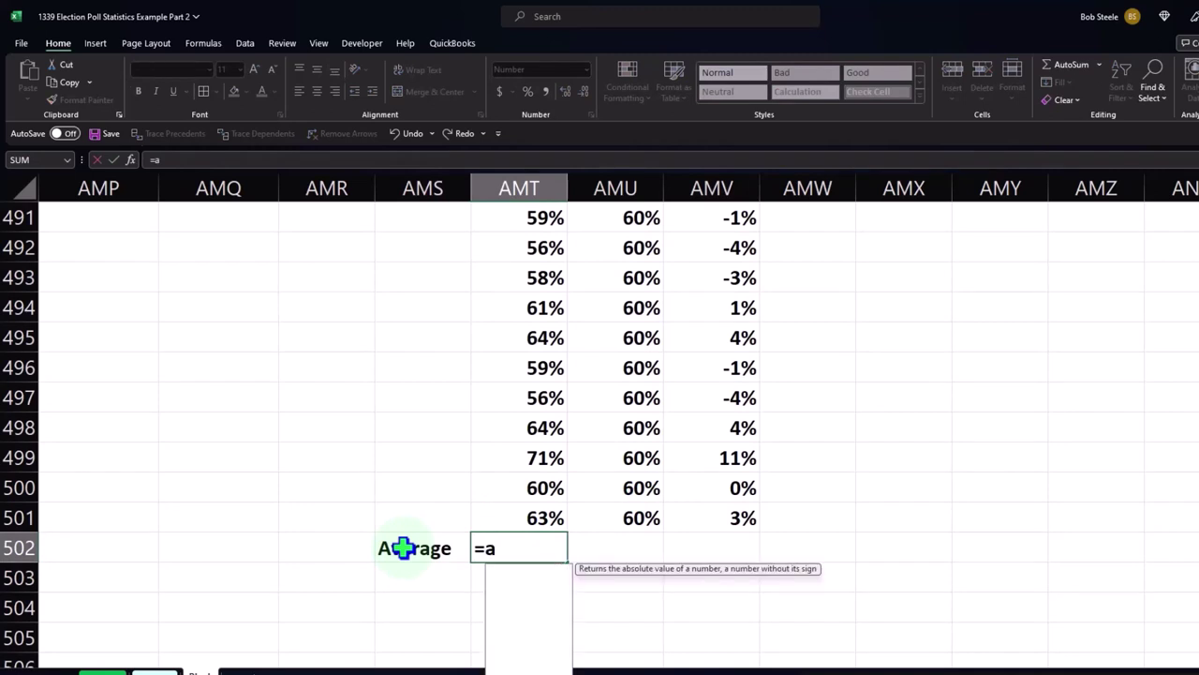
pyautogui.write('verage')
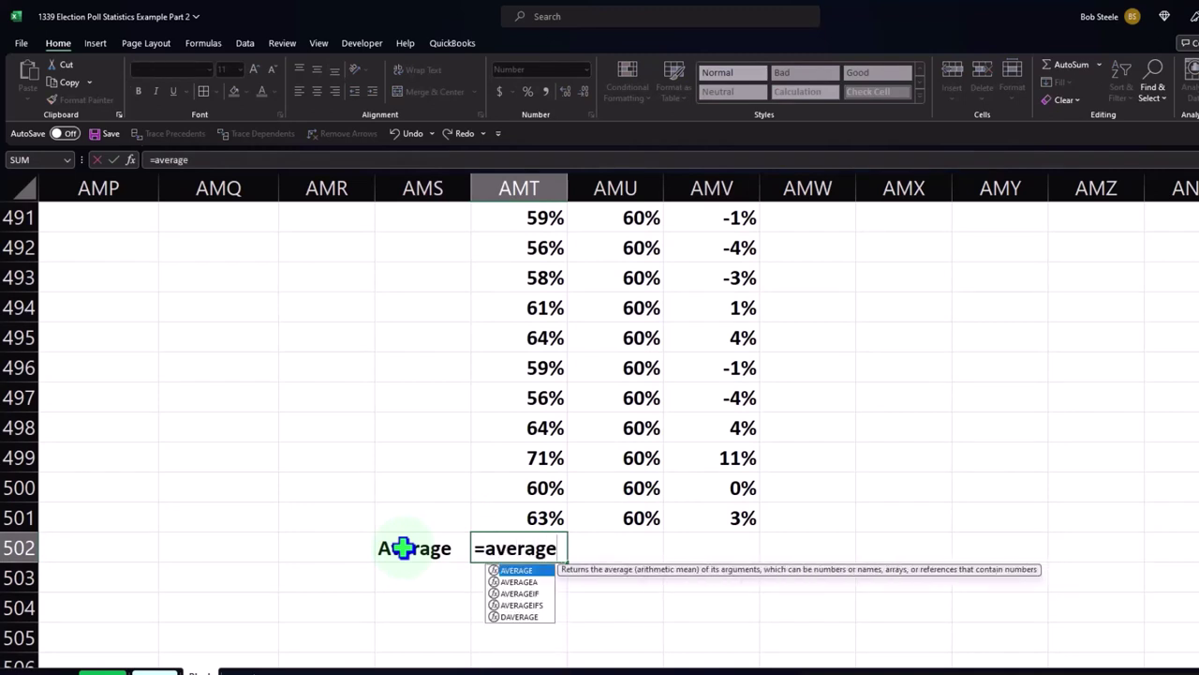
pyautogui.write('(')
pyautogui.press('Up')
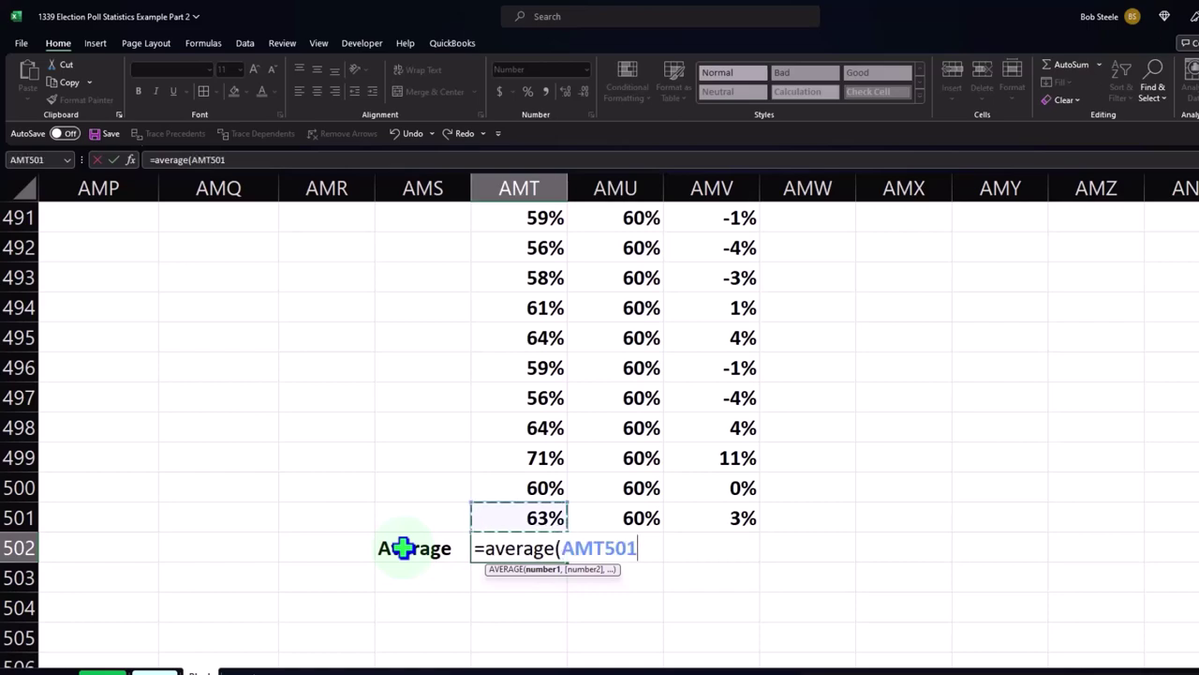
pyautogui.hotkey('ctrl', 'shift', 'Up')
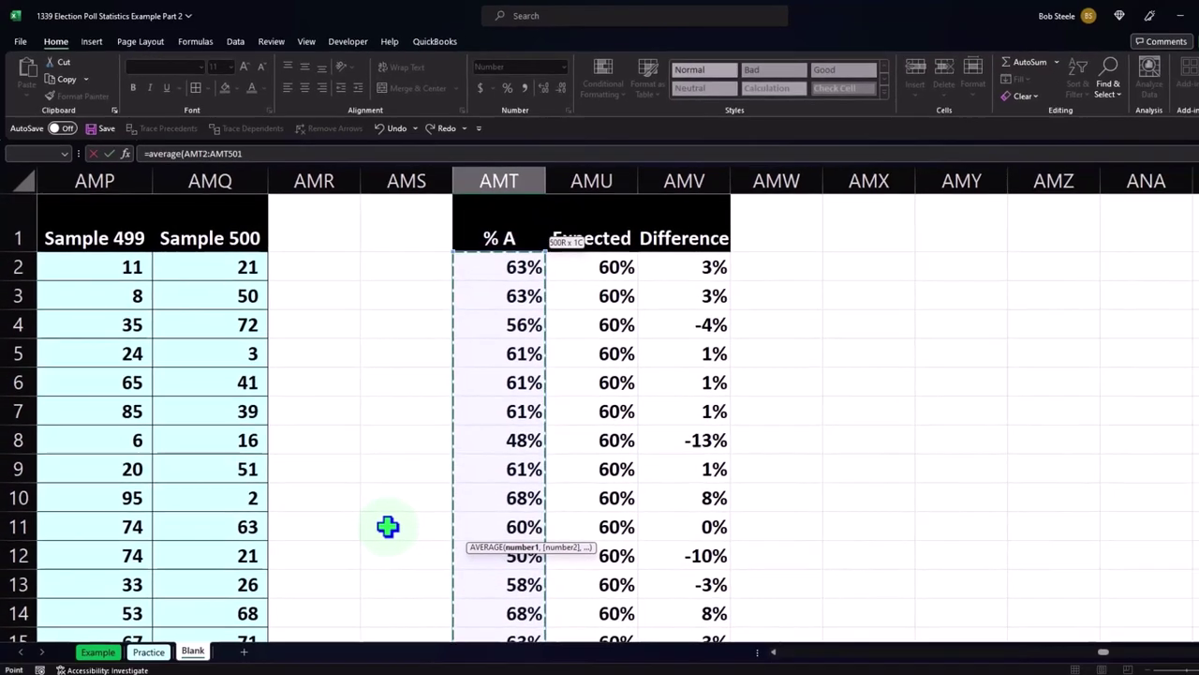
pyautogui.hotkey('shift', 'Down')
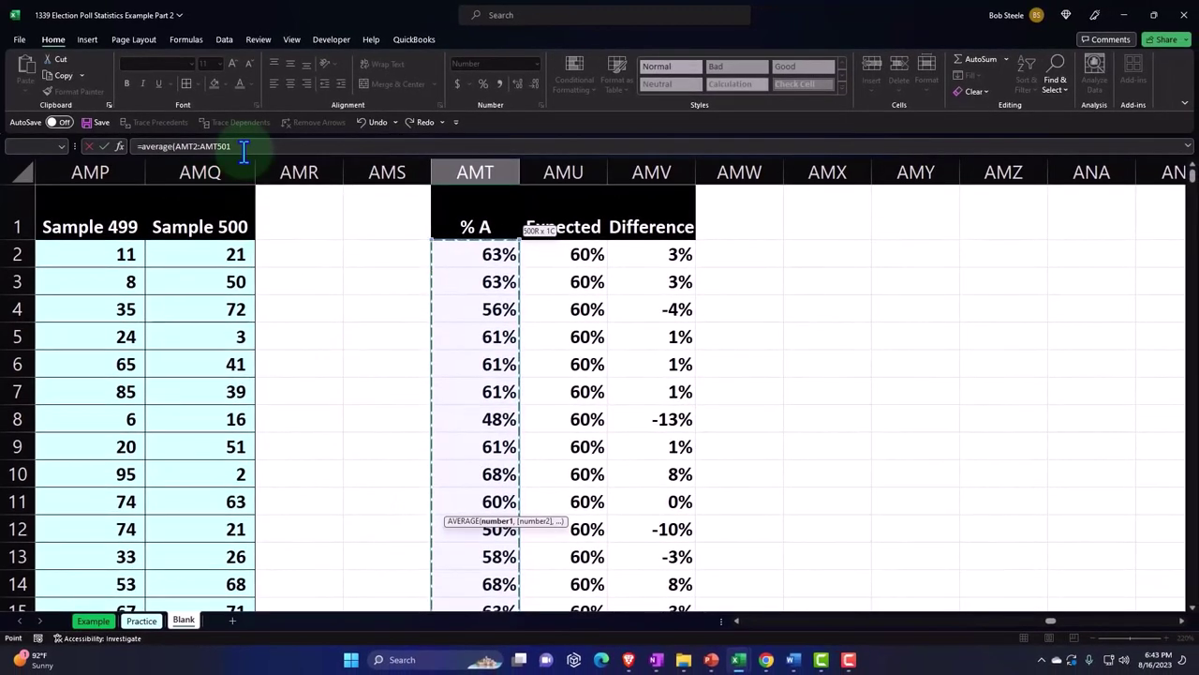
pyautogui.press('Return')
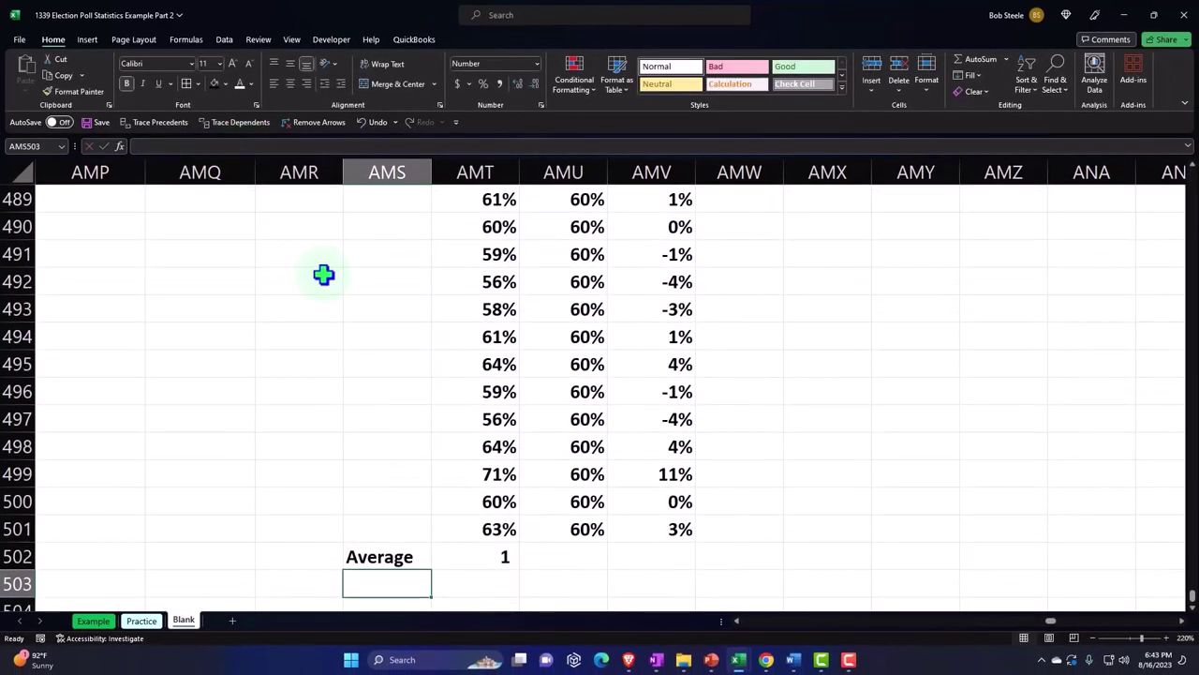
# Format the average in AMT502 as a percentage with two decimals, showing 60.09%
pyautogui.click(469, 553)
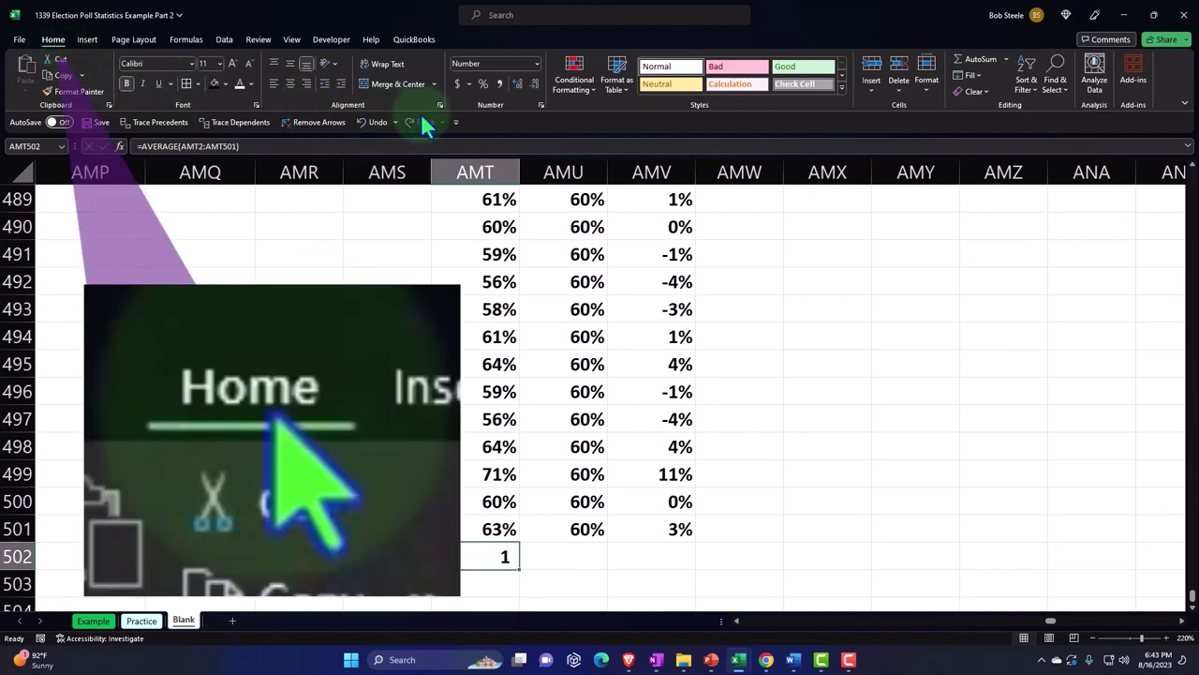
pyautogui.click(481, 85)
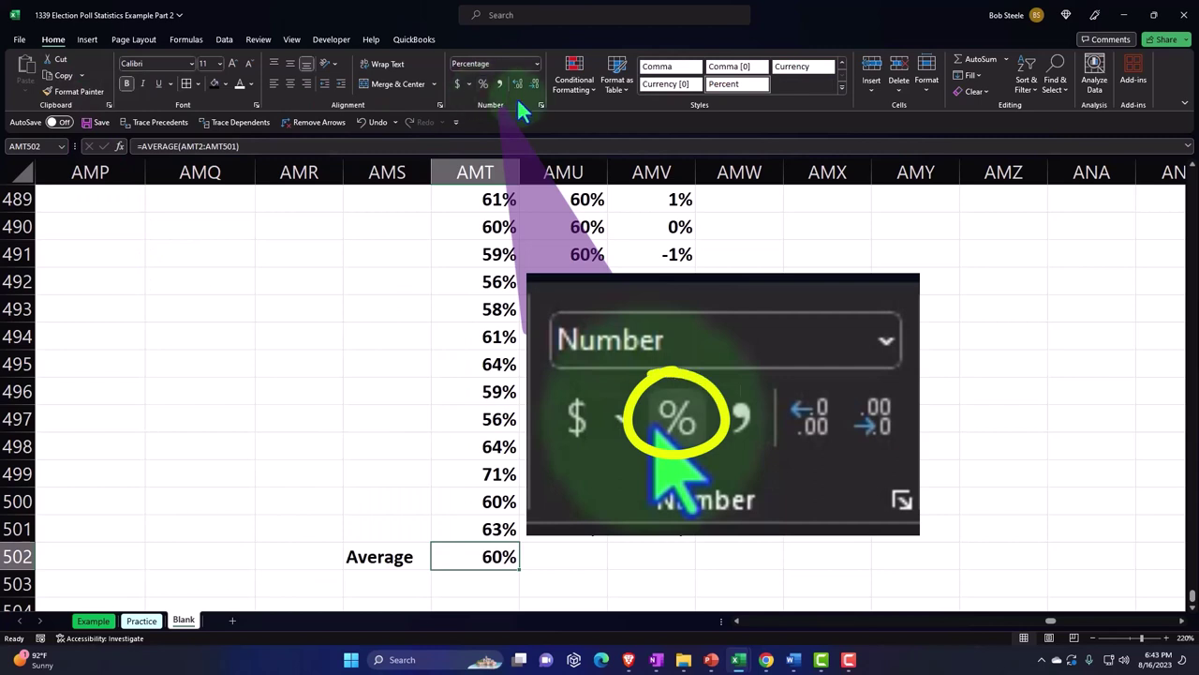
pyautogui.click(518, 84)
pyautogui.click(518, 84)
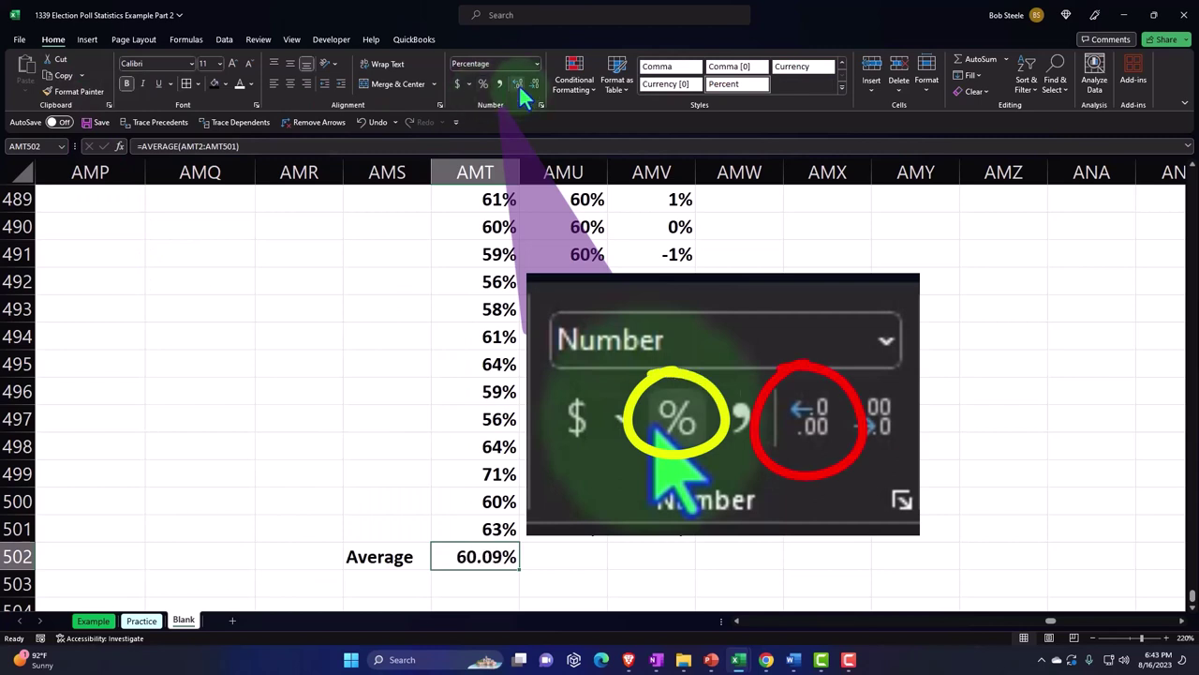
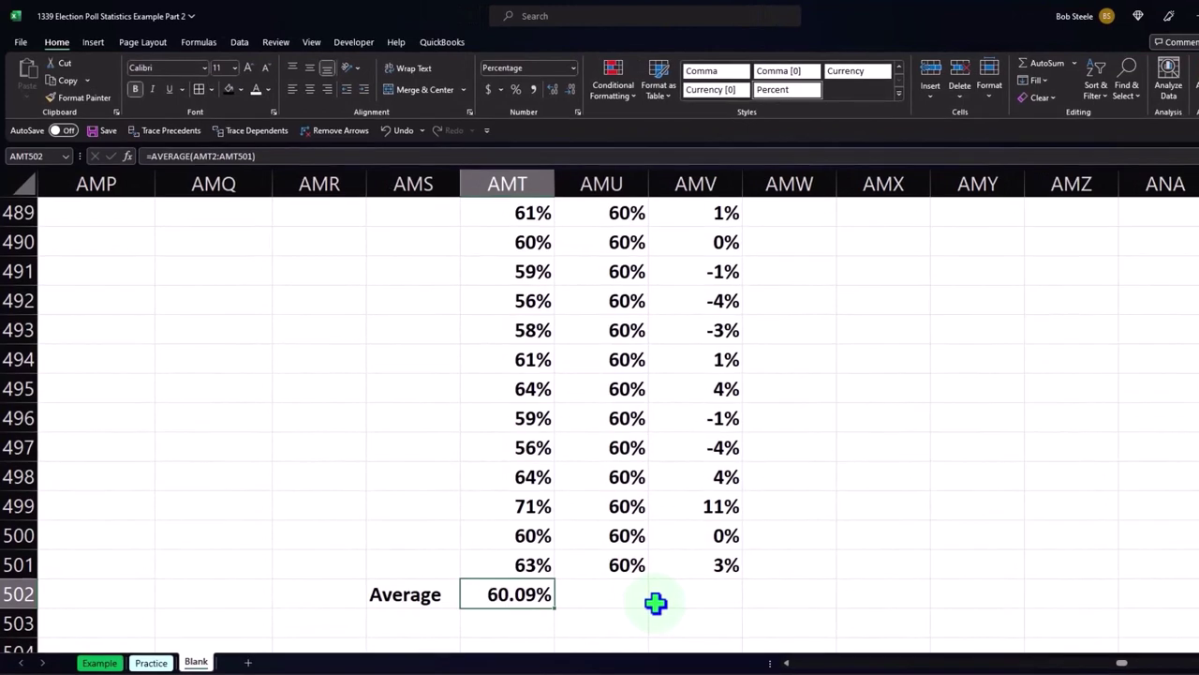
# Select AMS2:AMV502, including the Average row, and apply All Borders
pyautogui.moveTo(423, 592); pyautogui.dragTo(660, 592)
pyautogui.moveTo(438, 553); pyautogui.dragTo(422, 551)
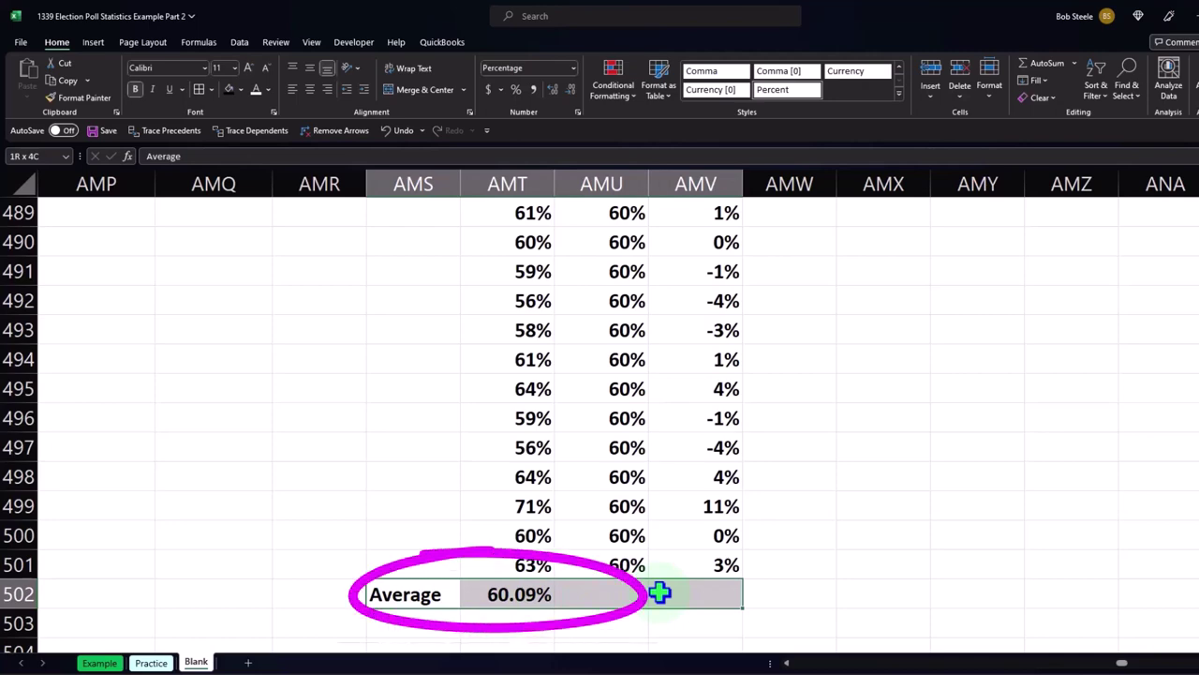
pyautogui.moveTo(660, 591)
pyautogui.mouseDown()
pyautogui.moveTo(621, 5)
pyautogui.moveTo(662, 271)
pyautogui.mouseUp()
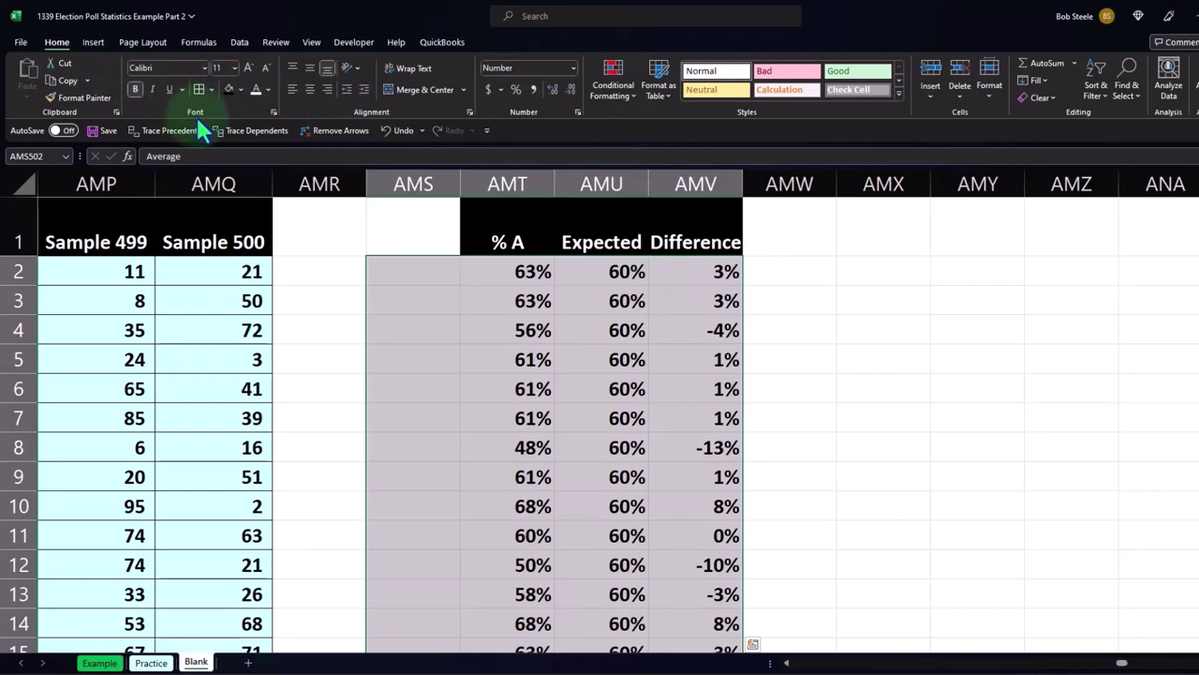
pyautogui.click(201, 89)
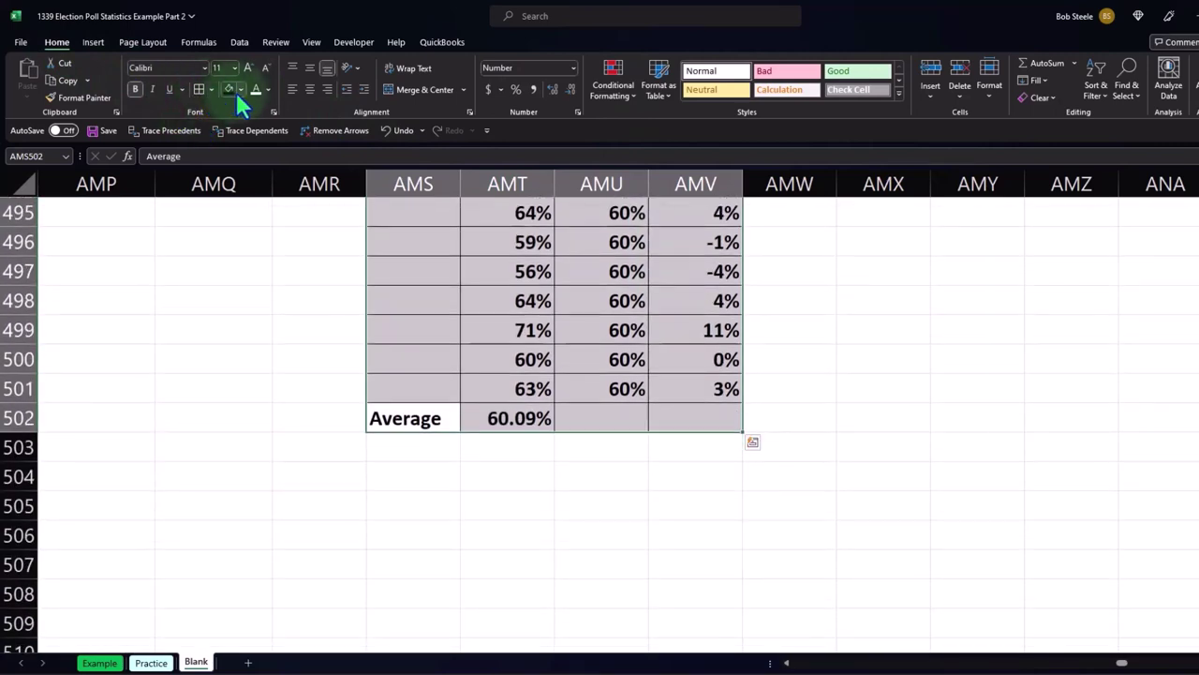
# Fill the selected table with the light blue recent colour
pyautogui.click(240, 90)
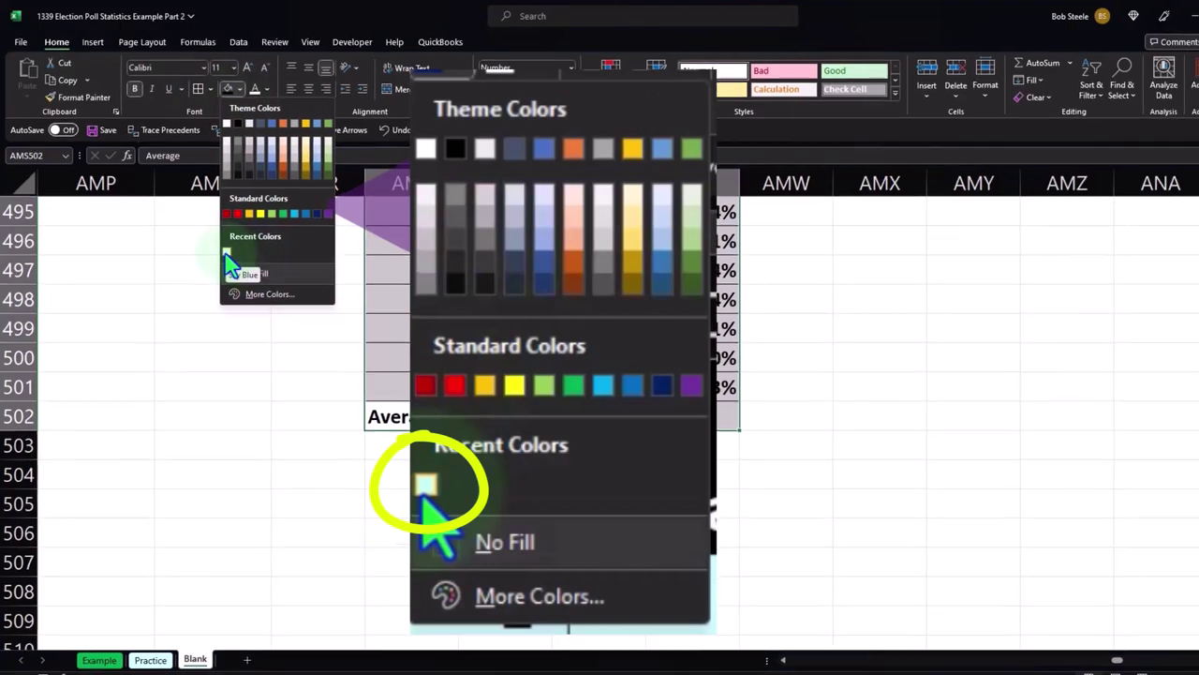
pyautogui.click(228, 254)
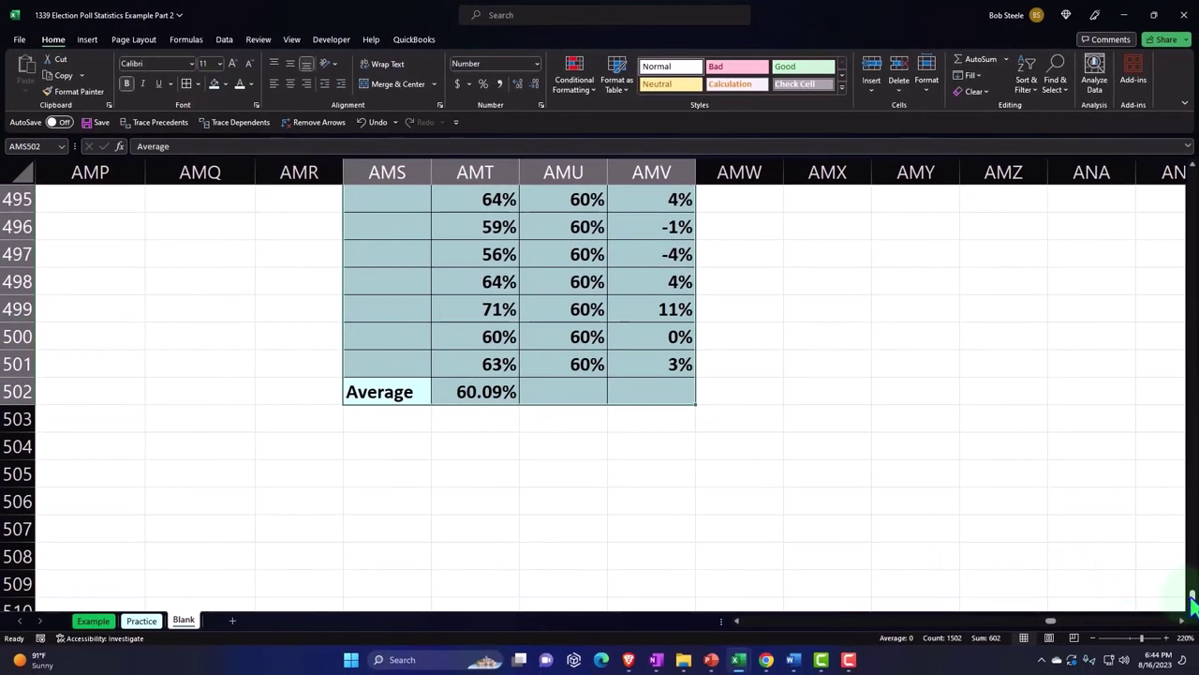
pyautogui.moveTo(1191, 597); pyautogui.dragTo(1169, 171)
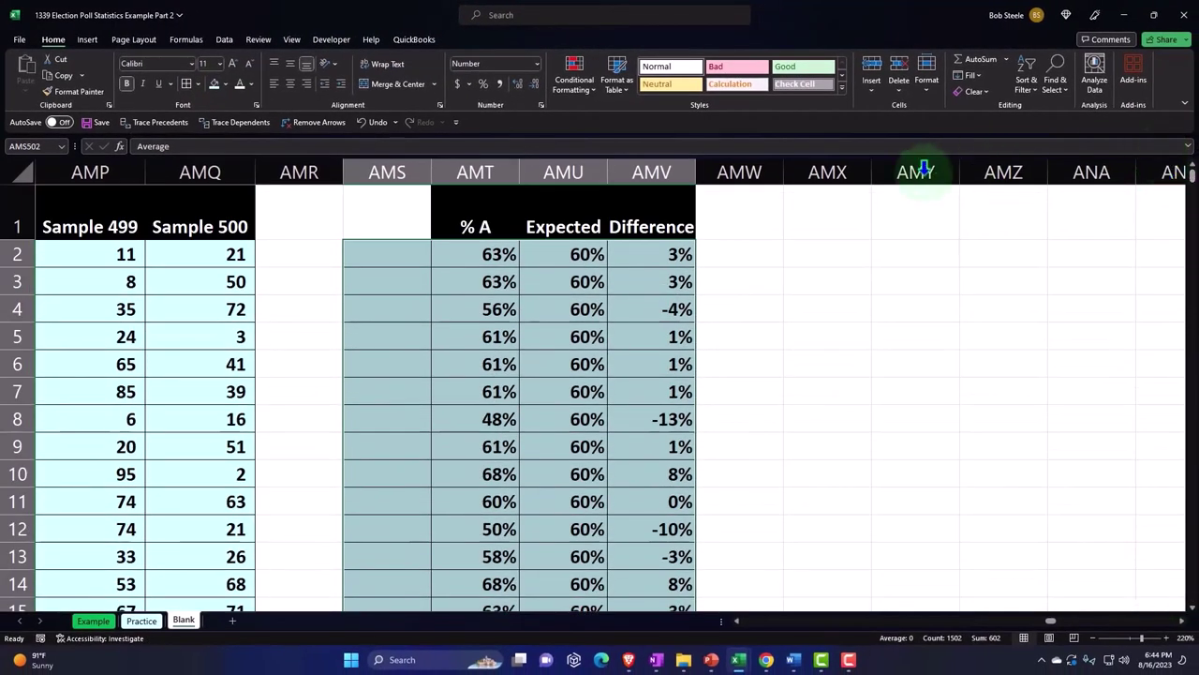
pyautogui.moveTo(830, 232); pyautogui.dragTo(830, 251)
# Fill the empty header cell AMS1 black
pyautogui.click(388, 222)
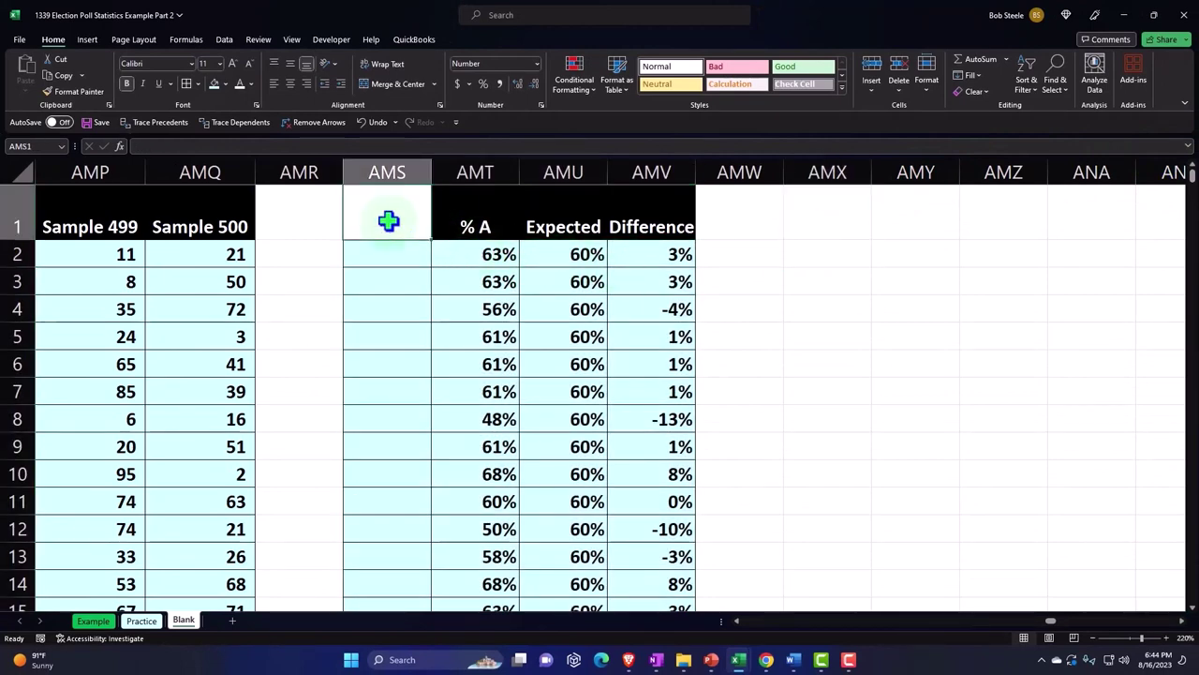
pyautogui.click(222, 87)
pyautogui.click(225, 113)
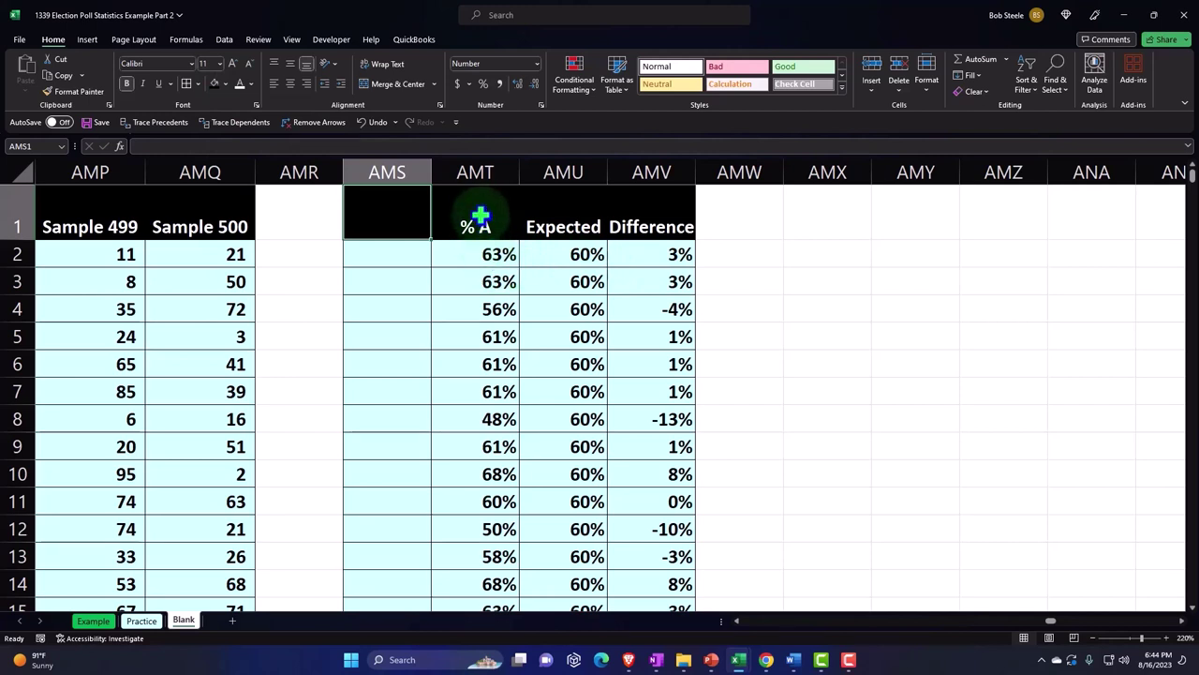
# Select the 500 % A values AMT2:AMT501, leaving out the Average cell
pyautogui.click(480, 253)
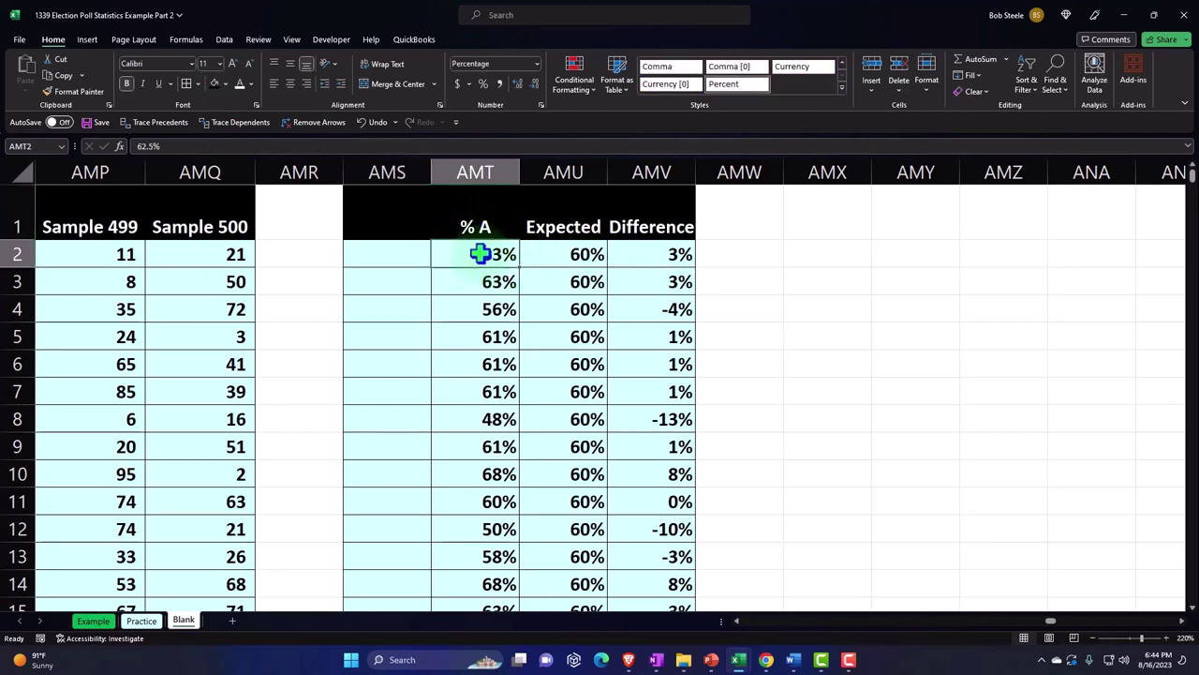
pyautogui.hotkey('ctrl', 'shift', 'Down')
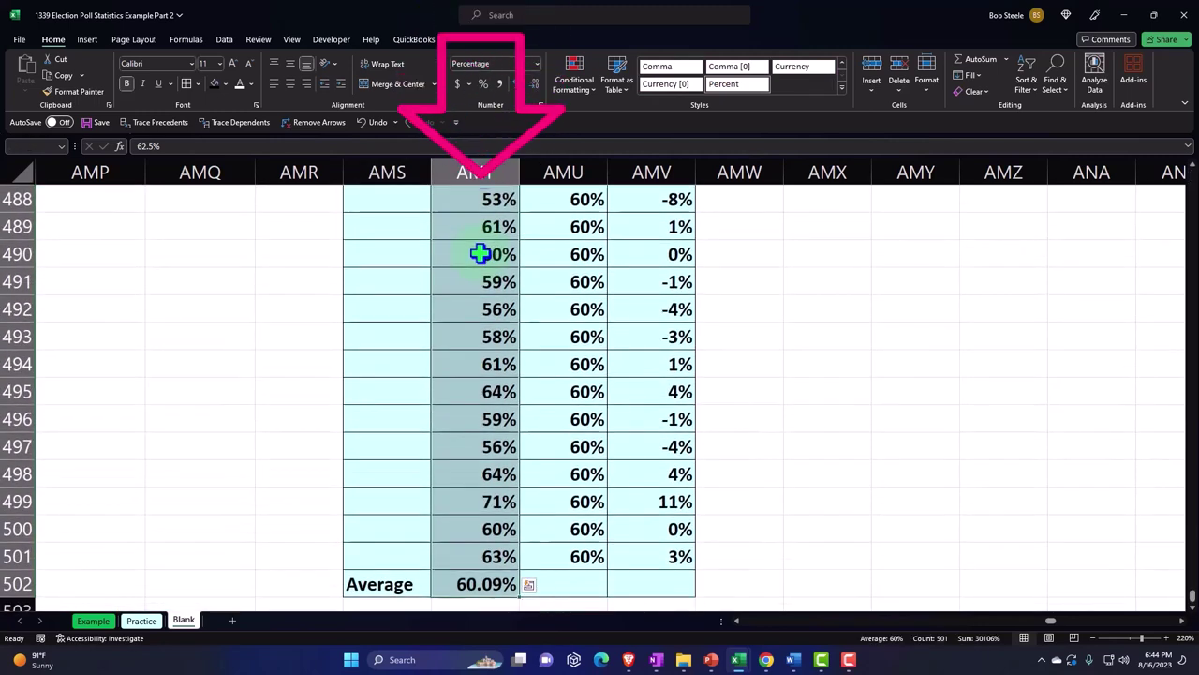
pyautogui.hotkey('shift', 'Up')
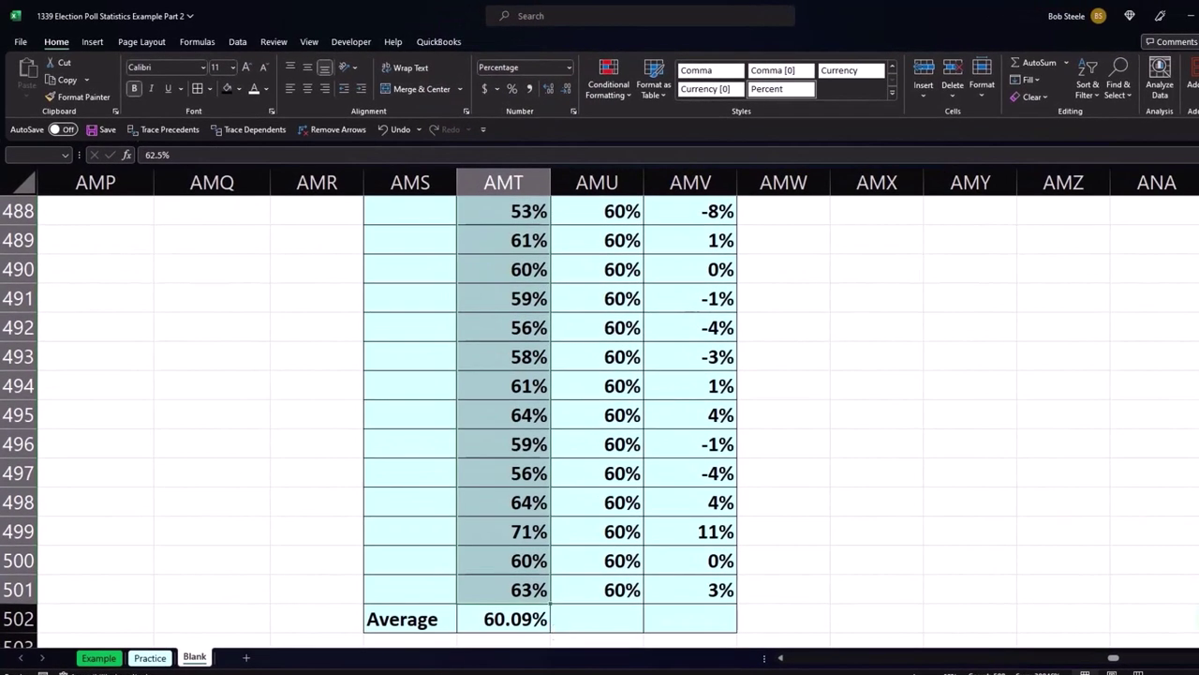
pyautogui.hotkey('shift', 'BackSpace')
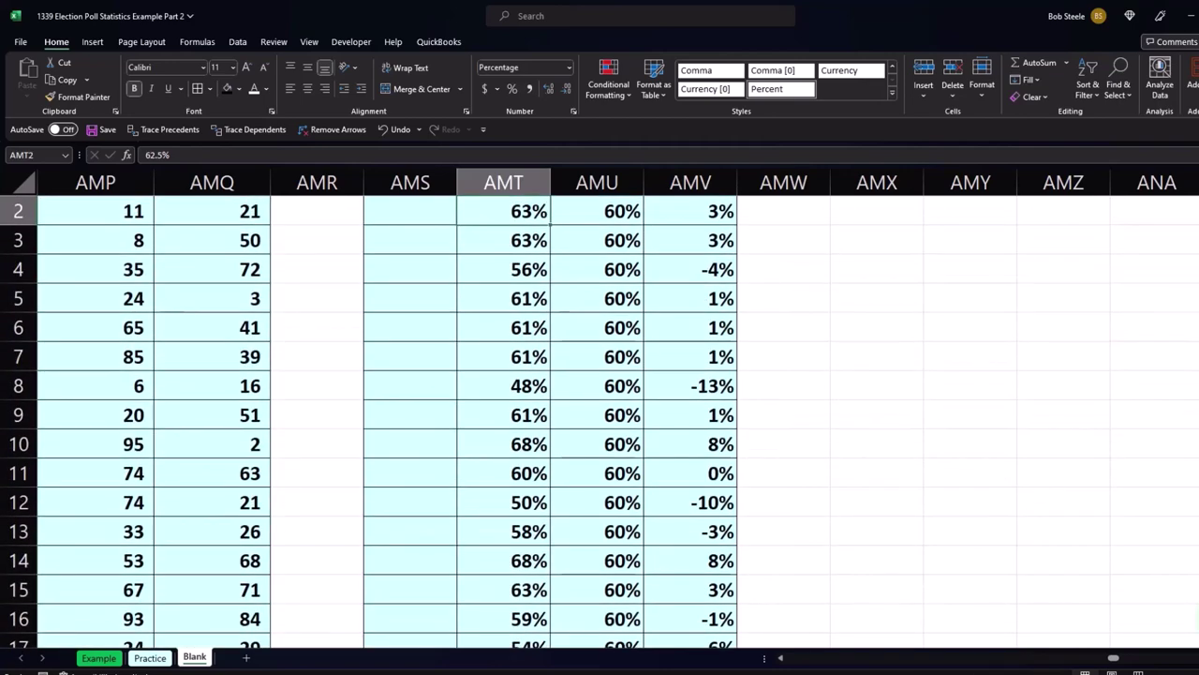
pyautogui.scroll(1, 1135, 613)
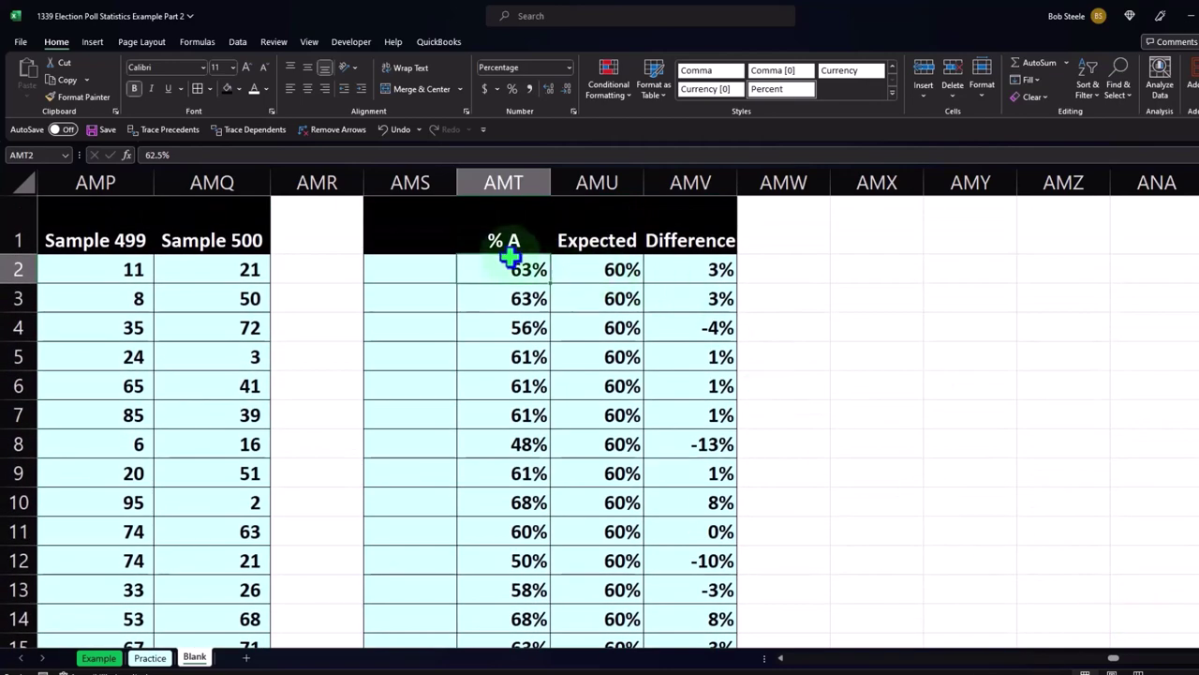
pyautogui.hotkey('ctrl', 'shift', 'Down')
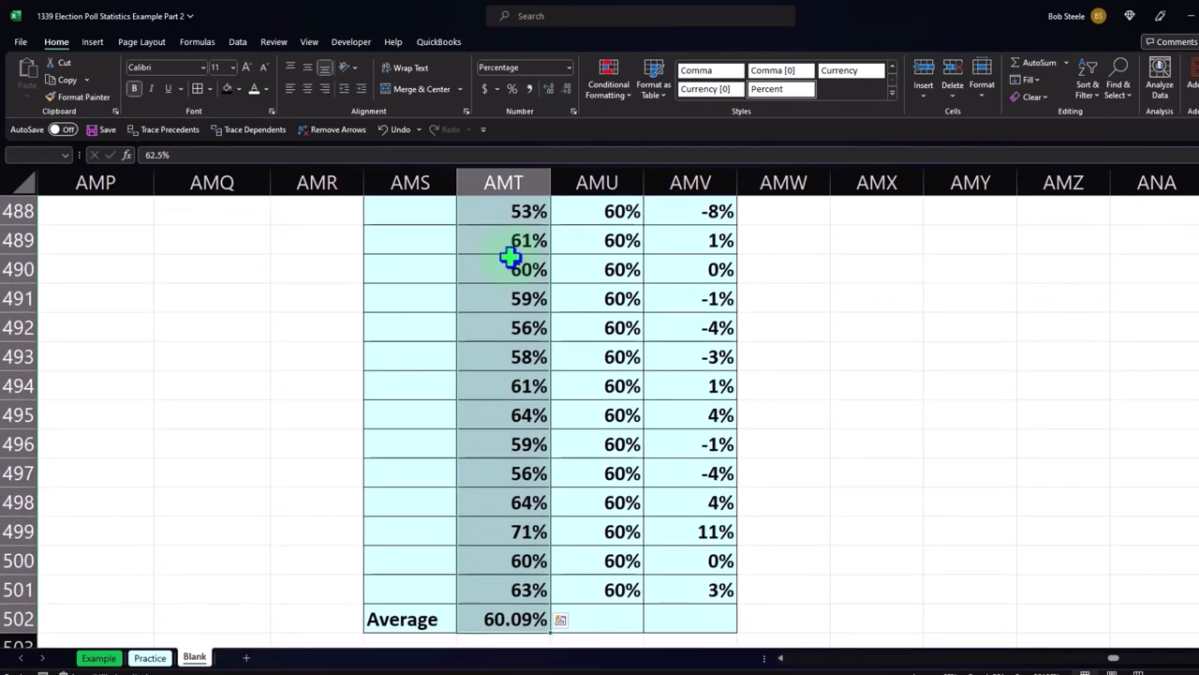
pyautogui.hotkey('shift', 'Down')
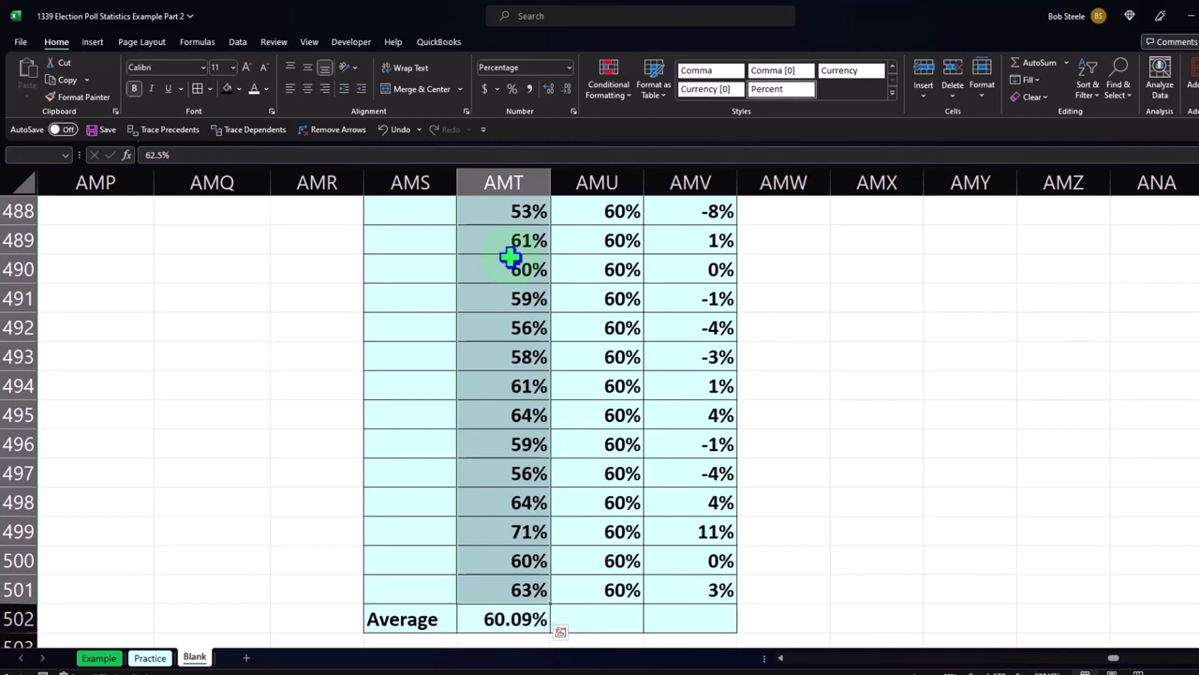
pyautogui.hotkey('ctrl', 'BackSpace')
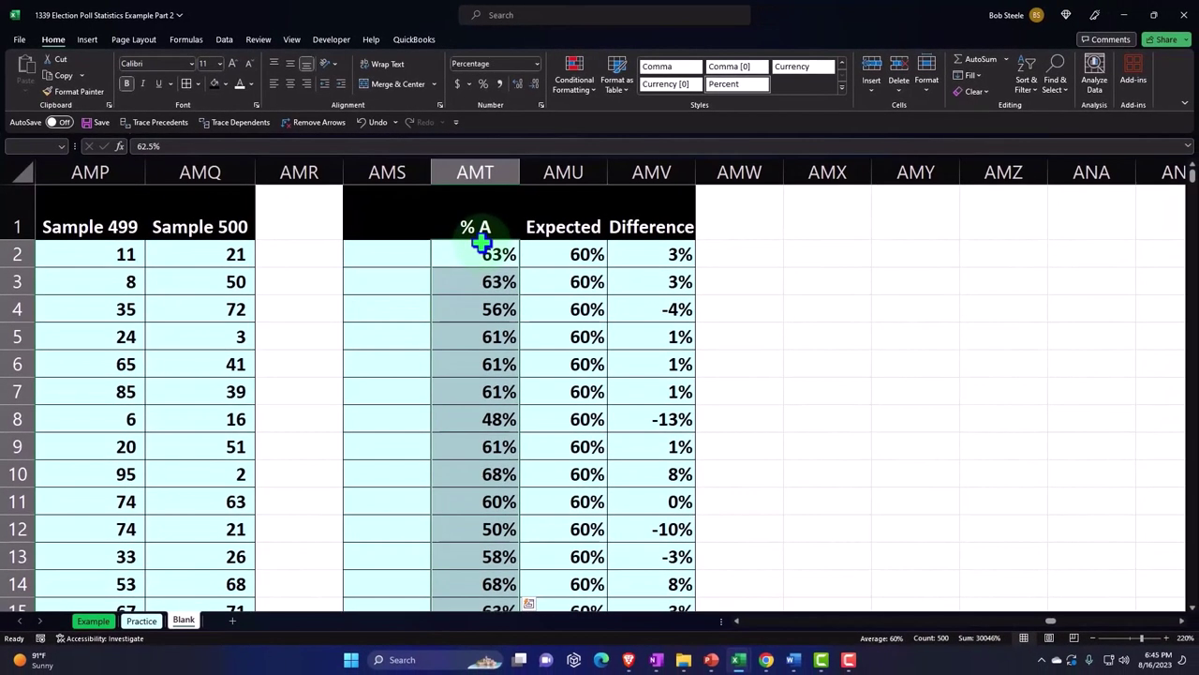
# Insert a Histogram statistic chart of the selected % A values
pyautogui.click(92, 41)
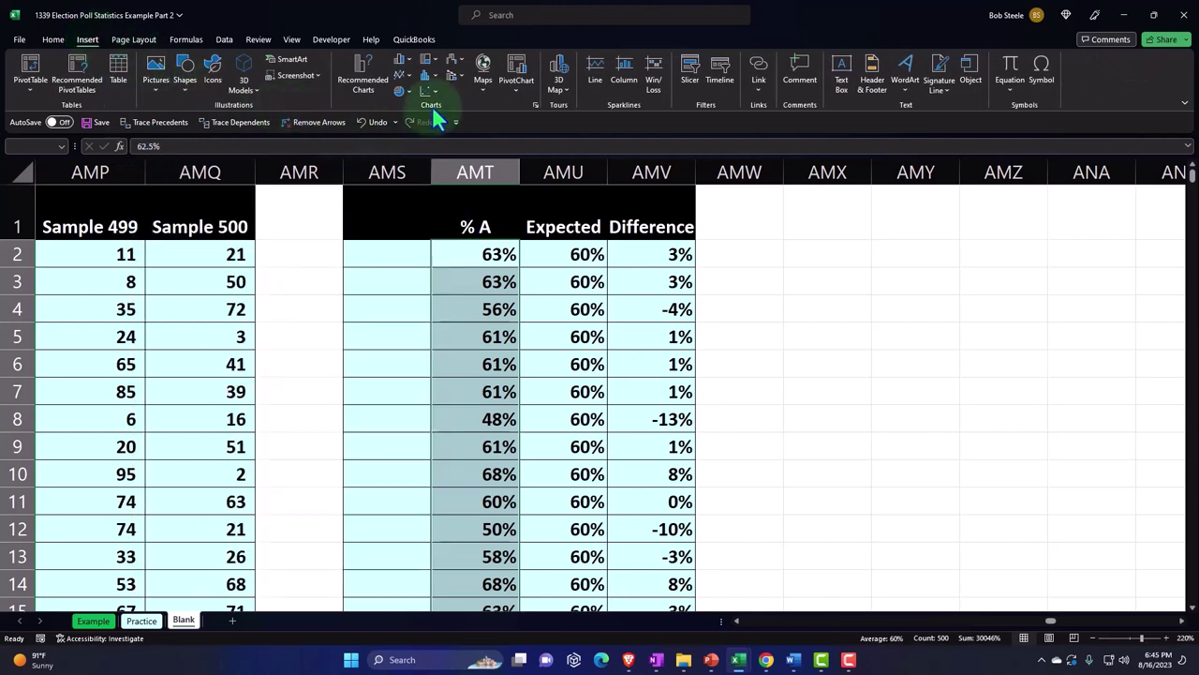
pyautogui.click(429, 75)
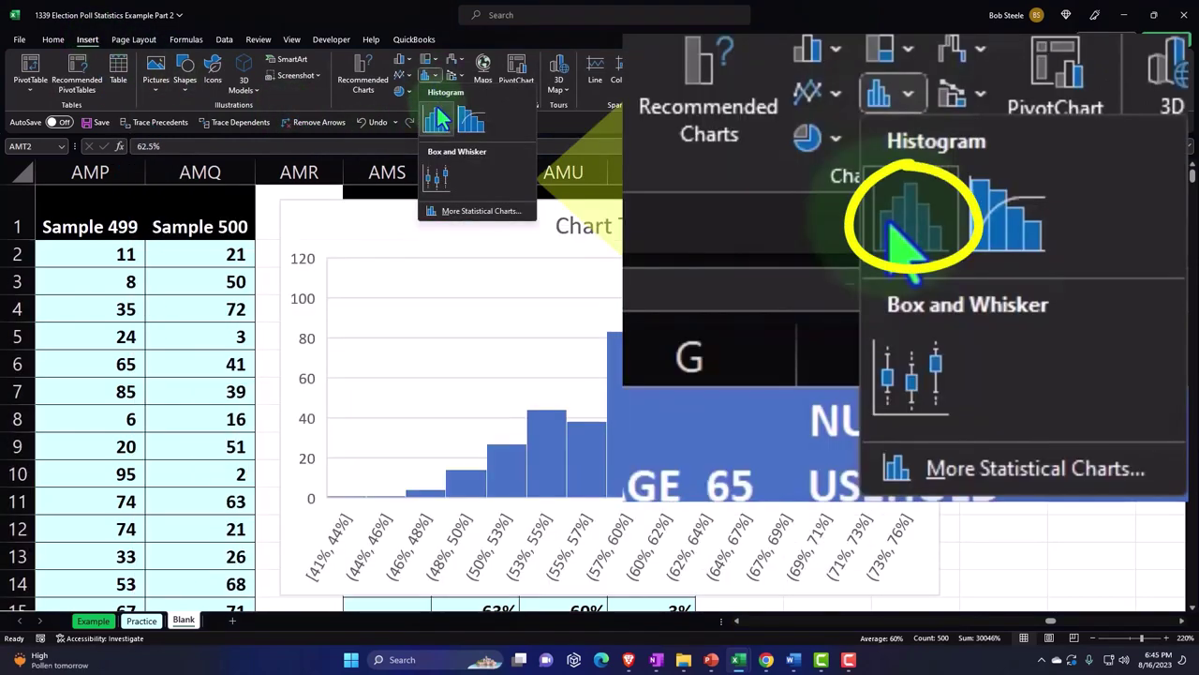
pyautogui.click(437, 114)
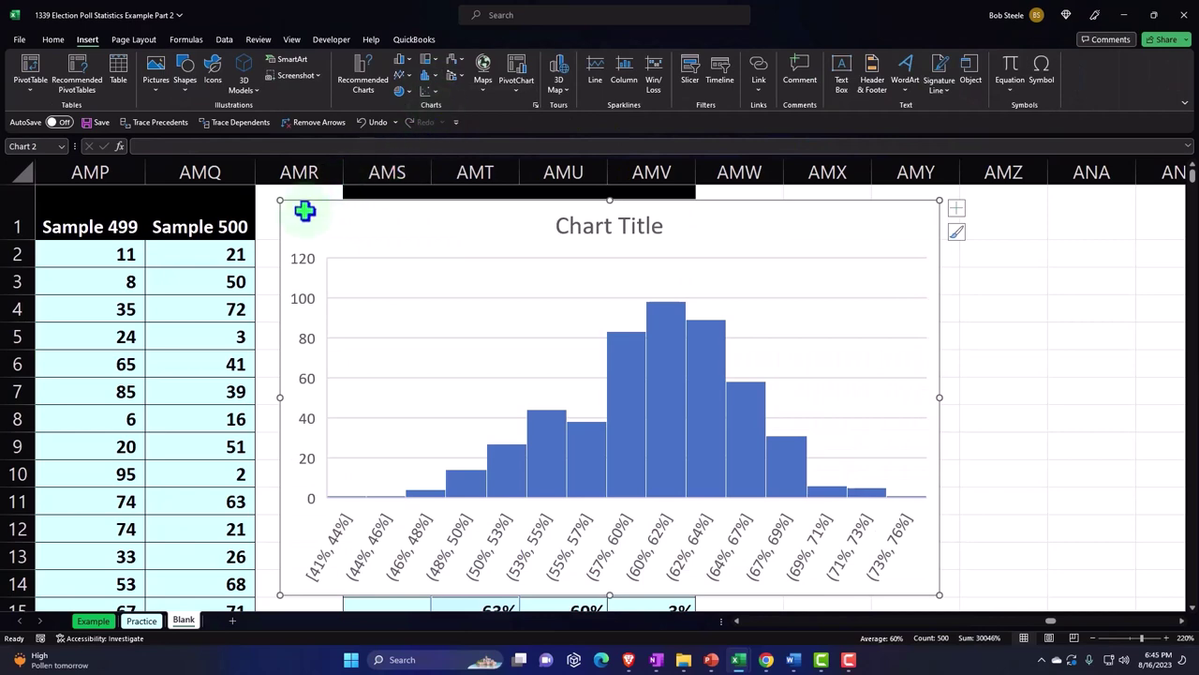
pyautogui.click(991, 425)
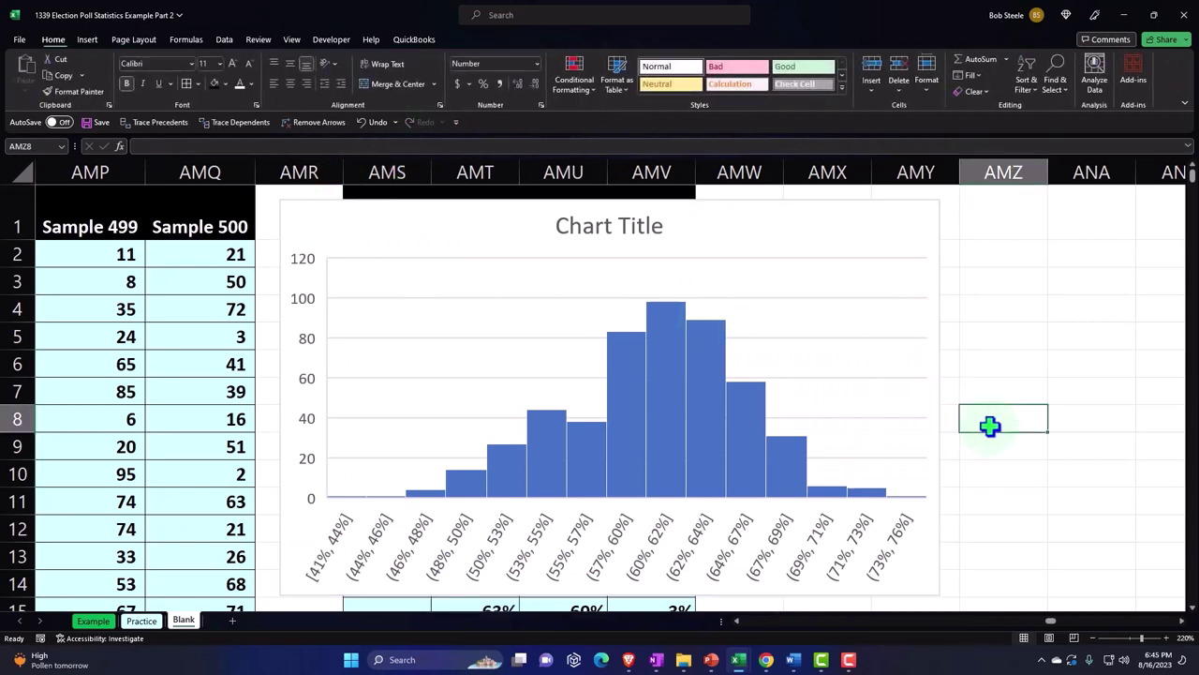
pyautogui.scroll(-2, 929, 416)
pyautogui.scroll(2, 570, 442)
# Move the histogram beside the Difference column and enlarge it from its corner
pyautogui.moveTo(310, 226); pyautogui.dragTo(749, 233)
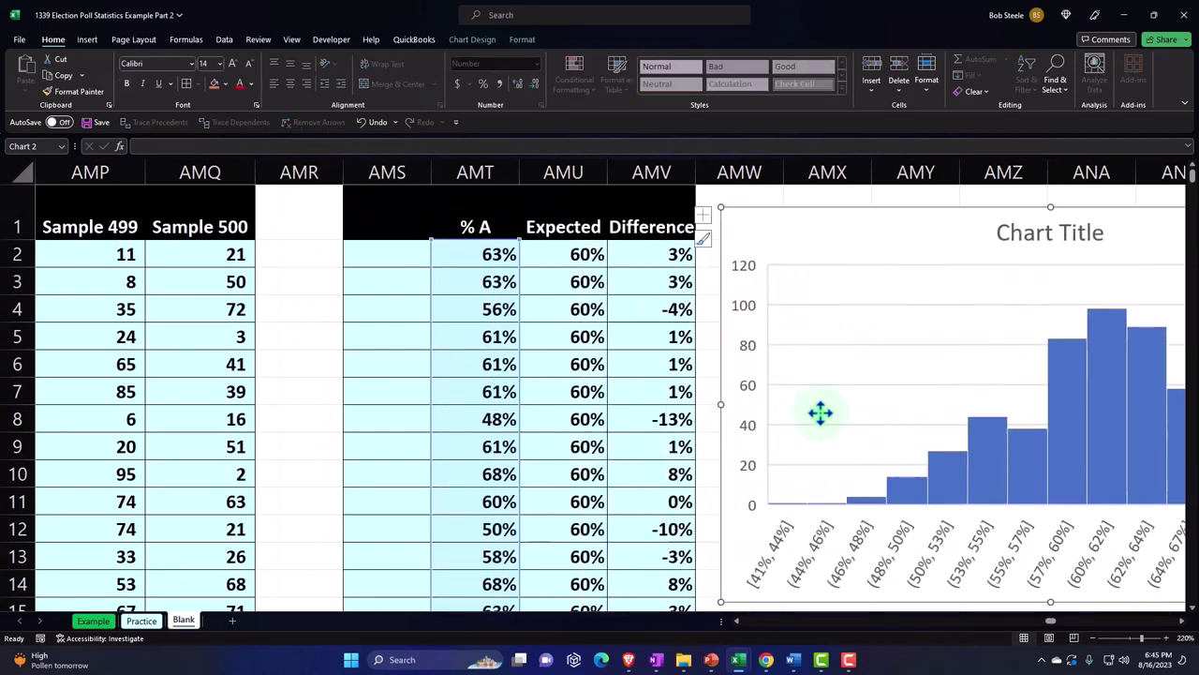
pyautogui.click(993, 587)
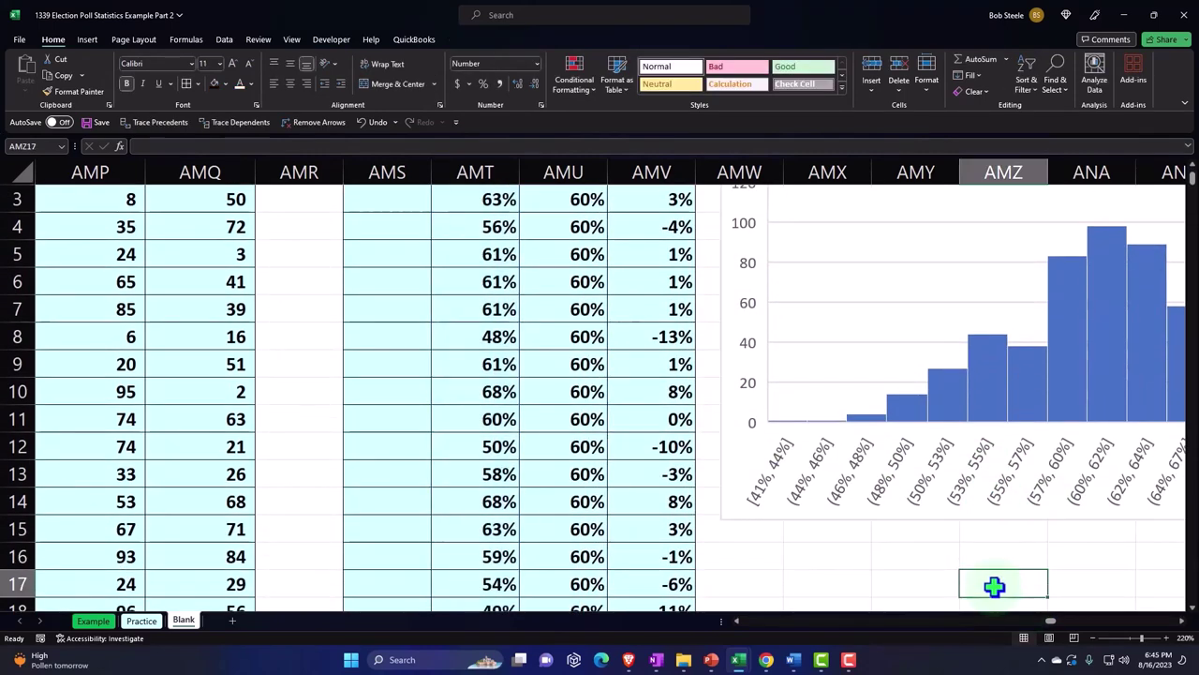
pyautogui.press('Right')
pyautogui.press('Right')
pyautogui.press('Right')
pyautogui.press('Right')
pyautogui.press('Right')
pyautogui.press('Right')
pyautogui.press('Right')
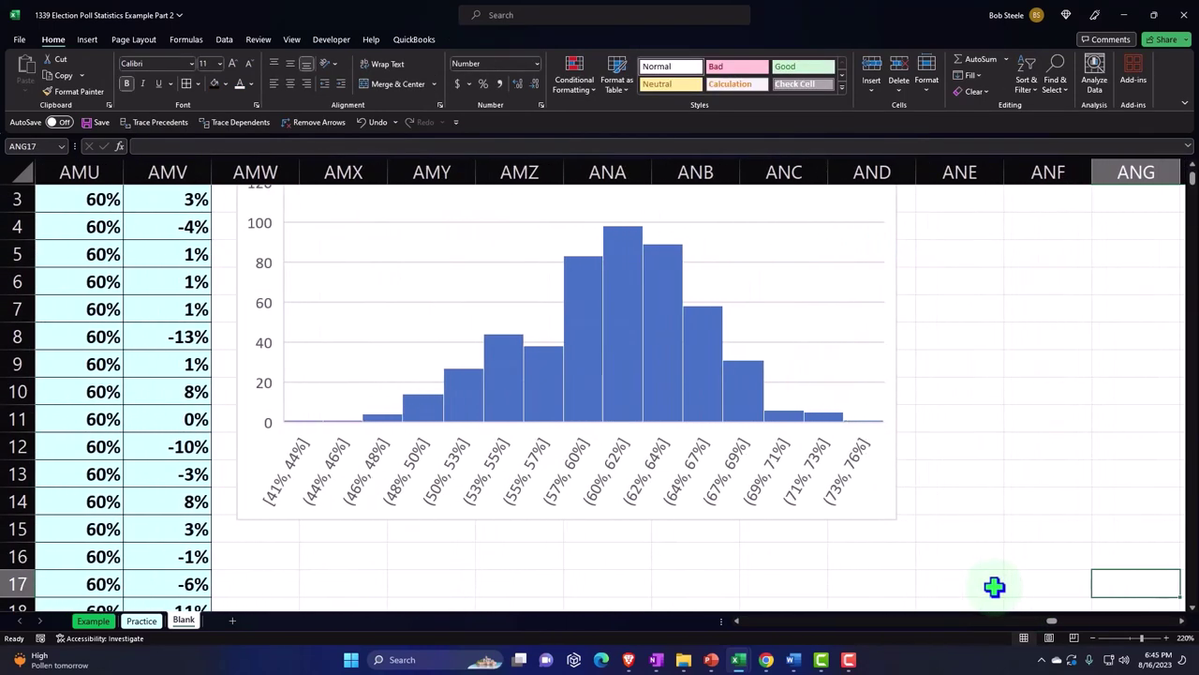
pyautogui.click(884, 495)
pyautogui.moveTo(896, 521); pyautogui.dragTo(1057, 538)
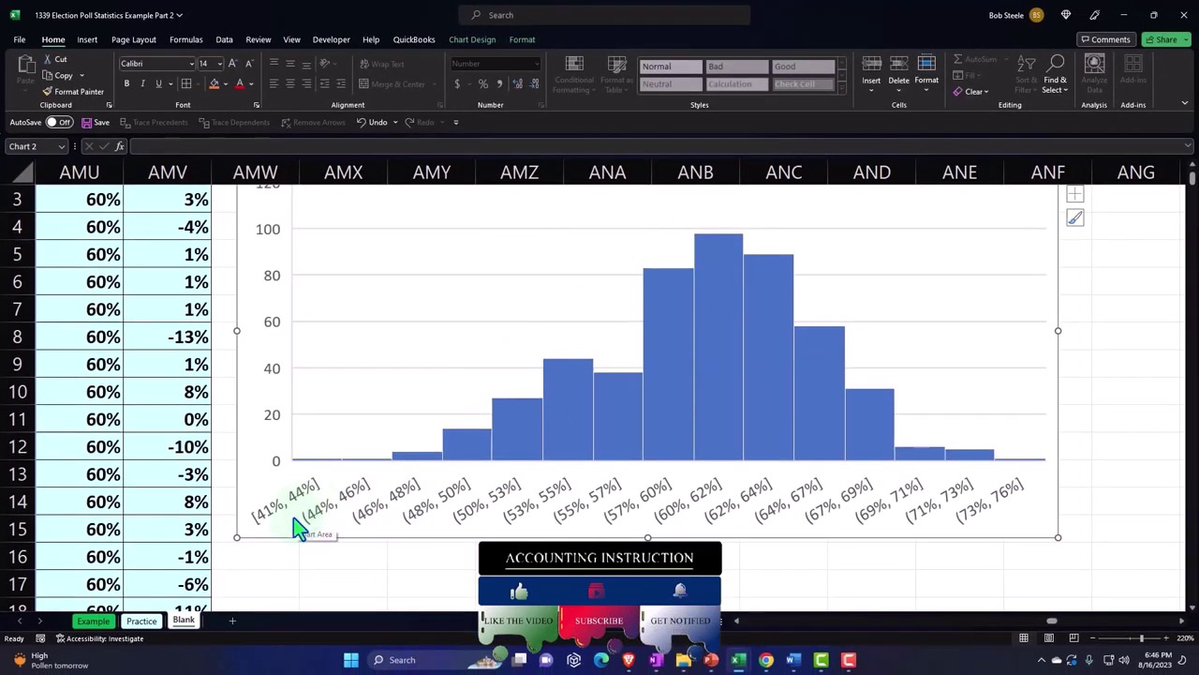
# Delete the histogram's placeholder Chart Title text box
pyautogui.click(103, 339)
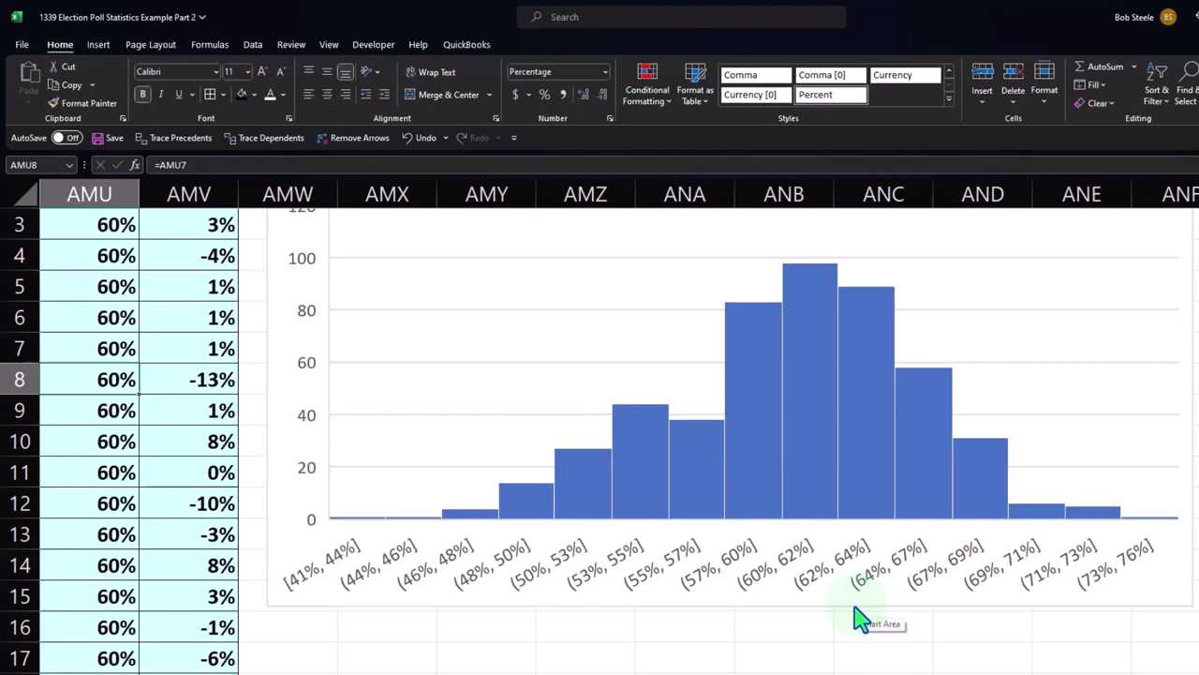
pyautogui.click(876, 647)
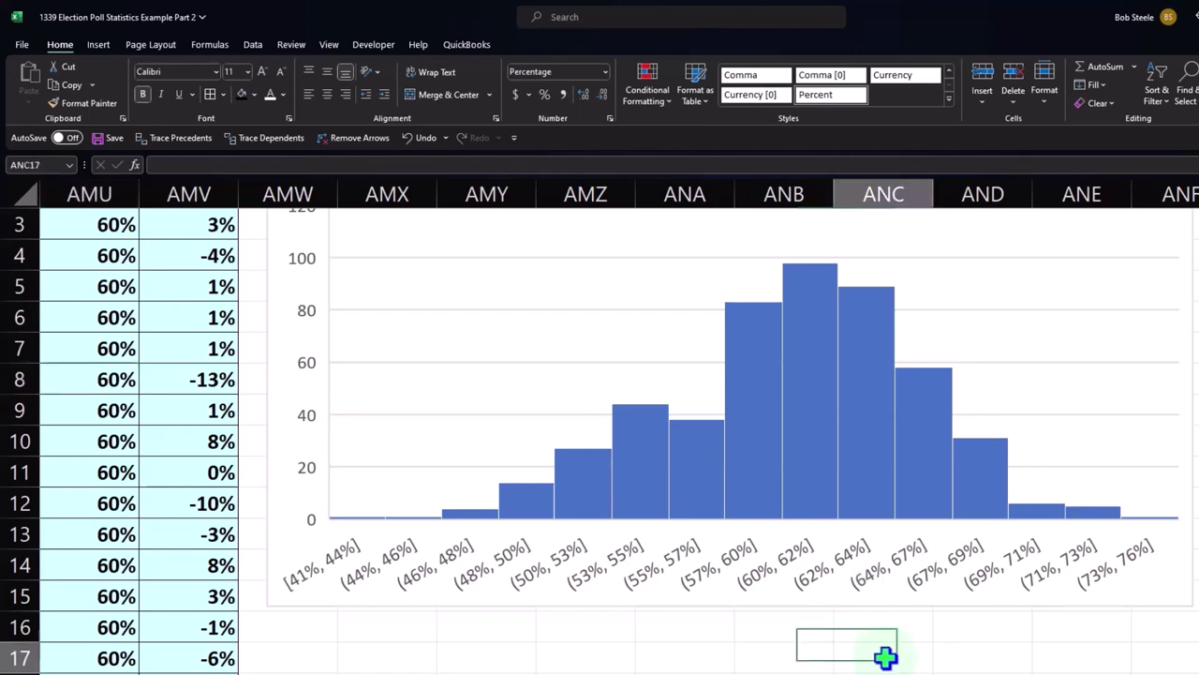
pyautogui.click(871, 599)
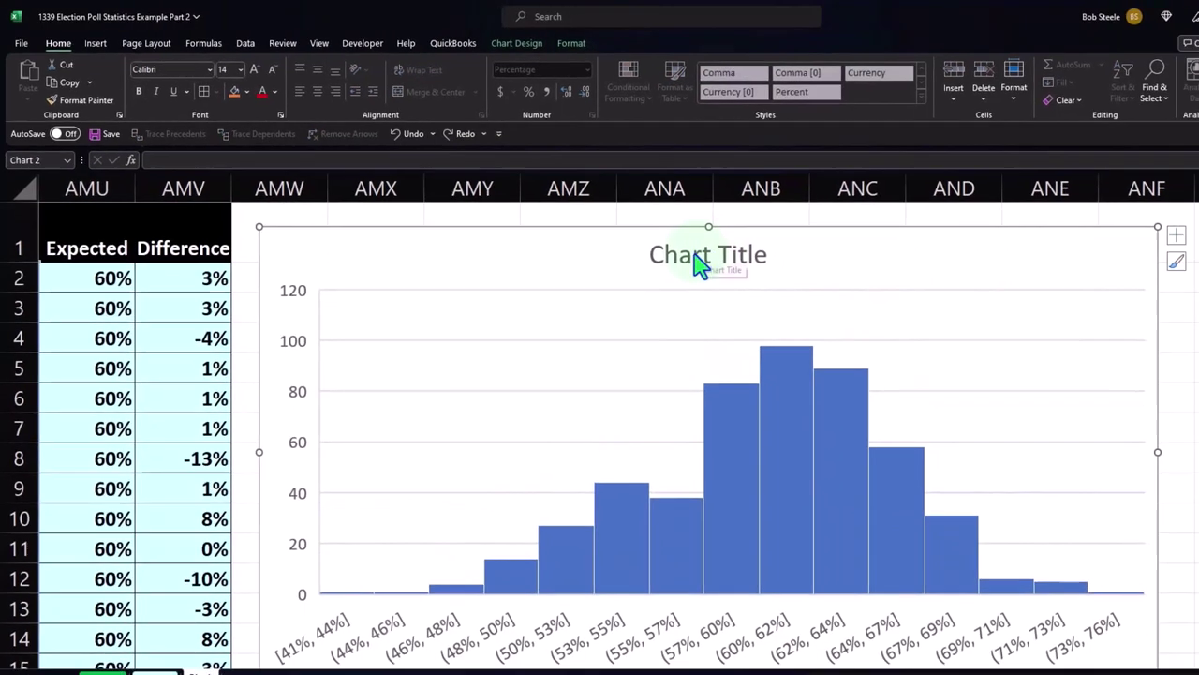
pyautogui.click(629, 229)
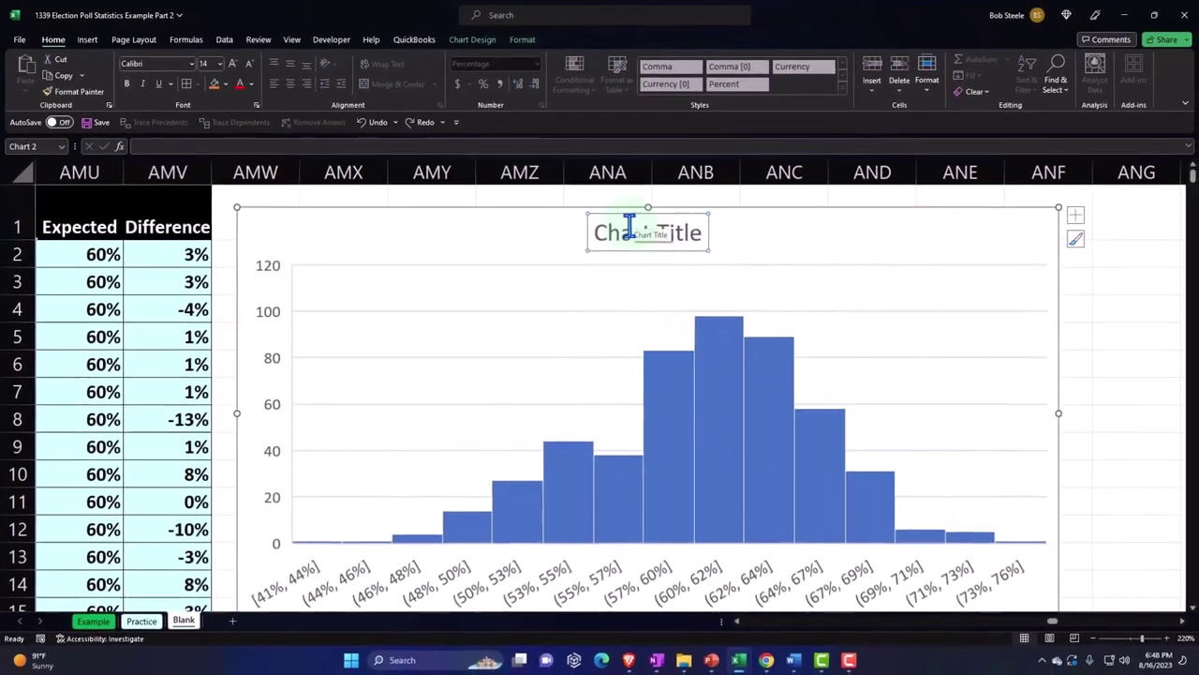
pyautogui.press('Delete')
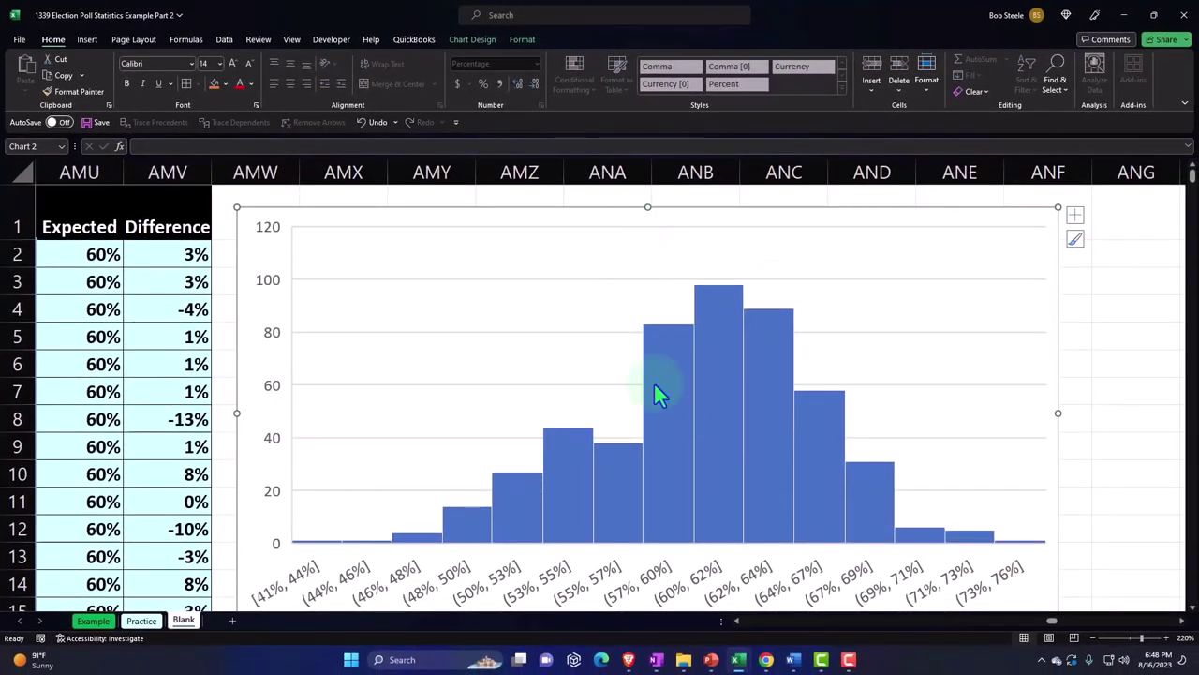
pyautogui.scroll(-1, 655, 388)
pyautogui.doubleClick(693, 515)
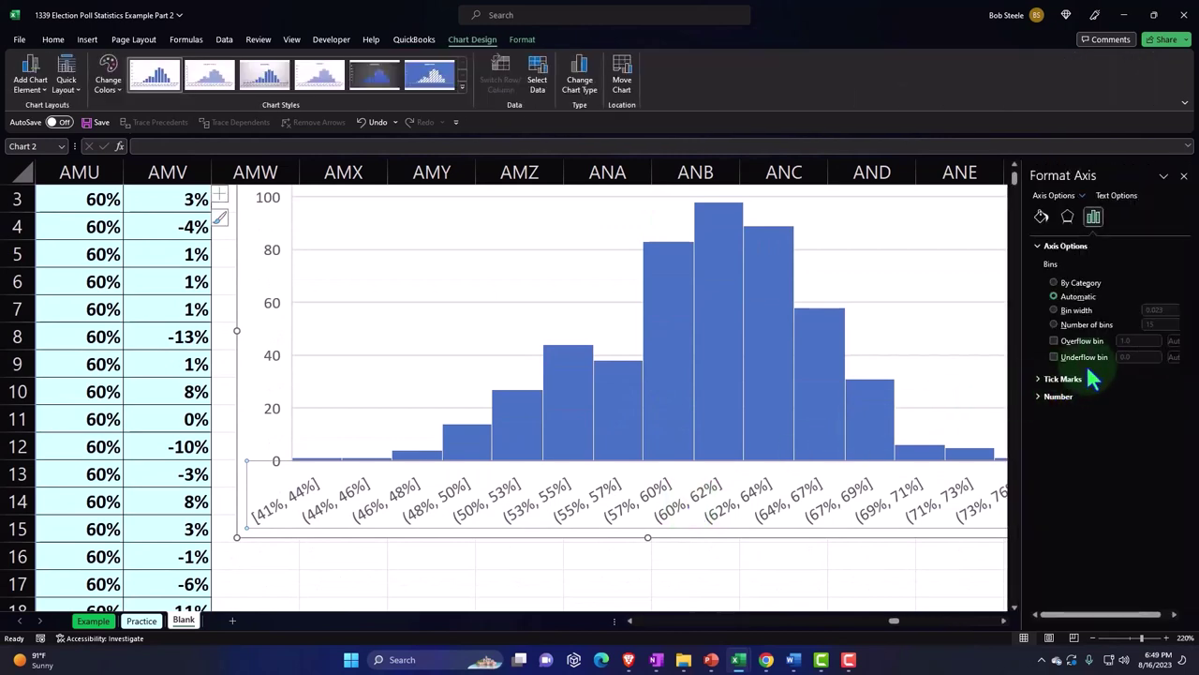
pyautogui.moveTo(1111, 614); pyautogui.dragTo(1141, 610)
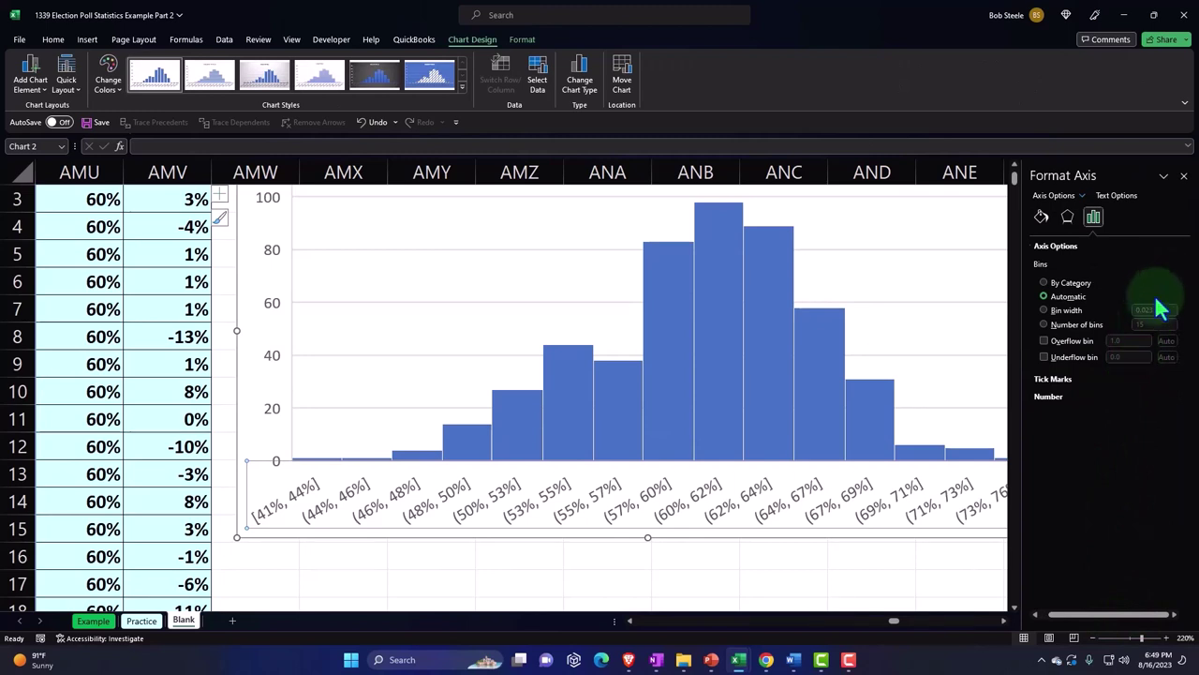
pyautogui.click(1044, 323)
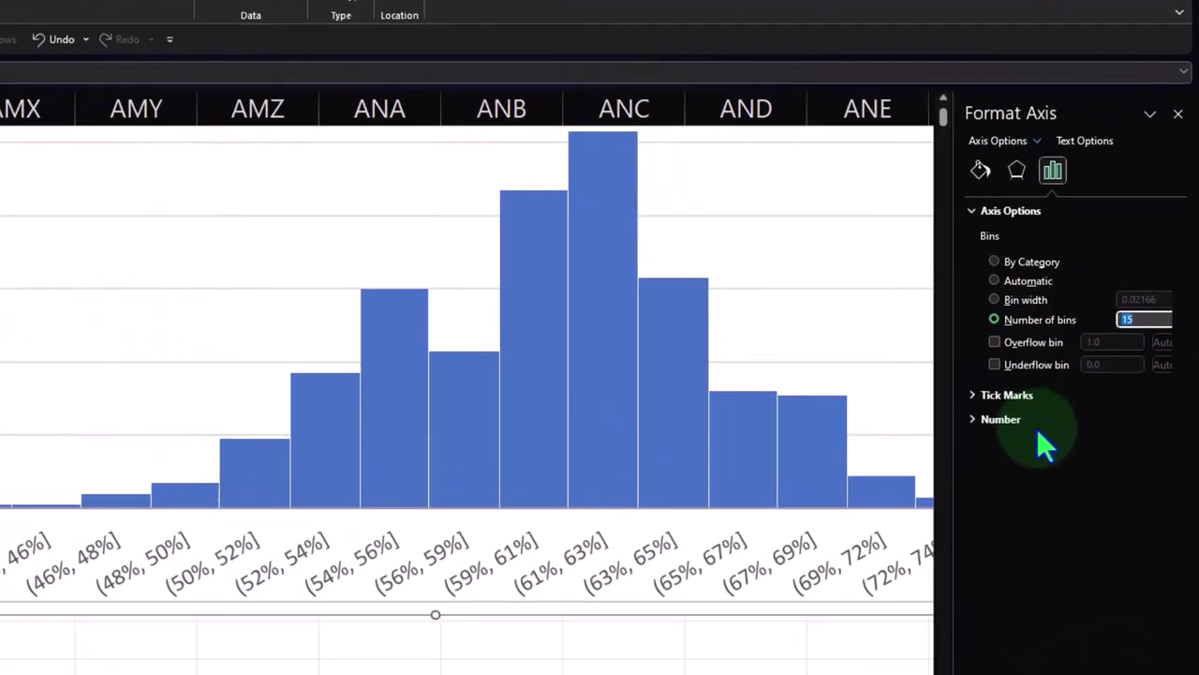
pyautogui.write('20')
pyautogui.press('Tab')
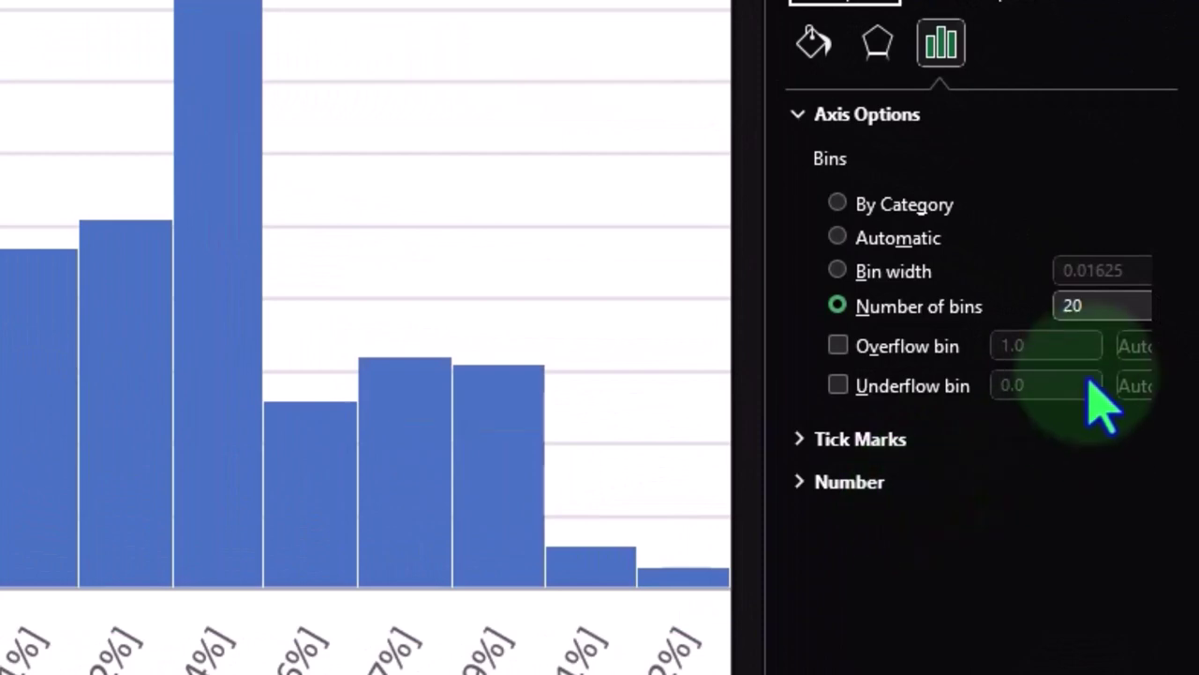
pyautogui.moveTo(1119, 305); pyautogui.dragTo(1026, 305)
pyautogui.write('0')
pyautogui.press('Tab')
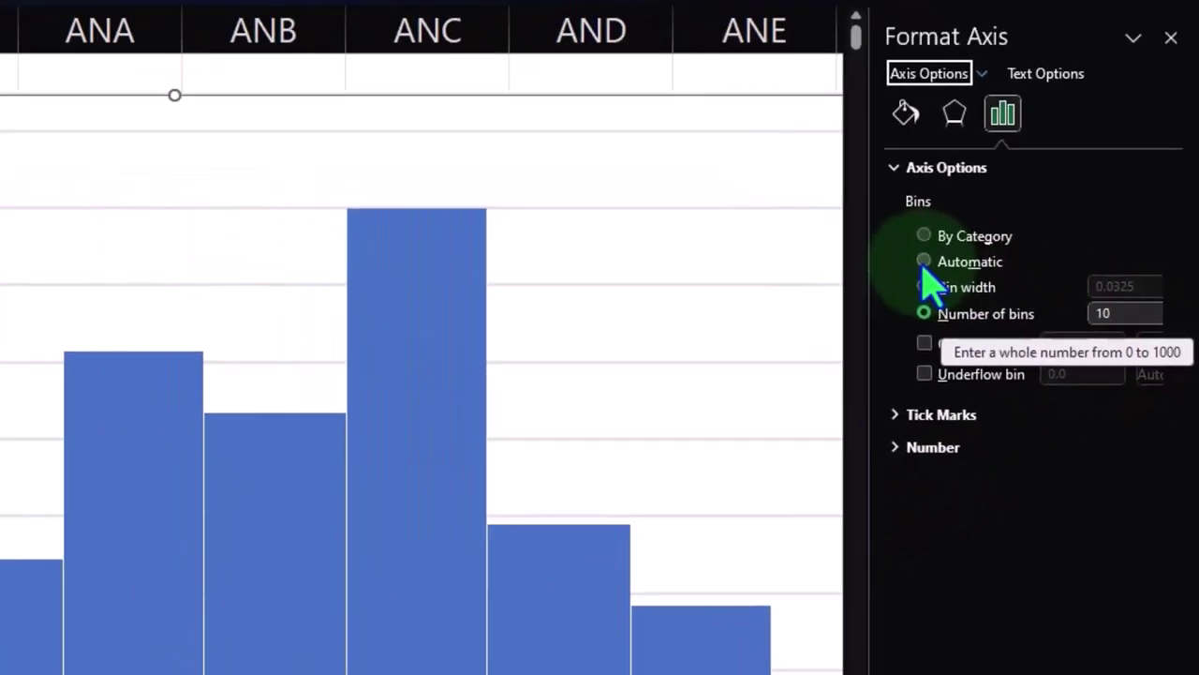
pyautogui.click(840, 238)
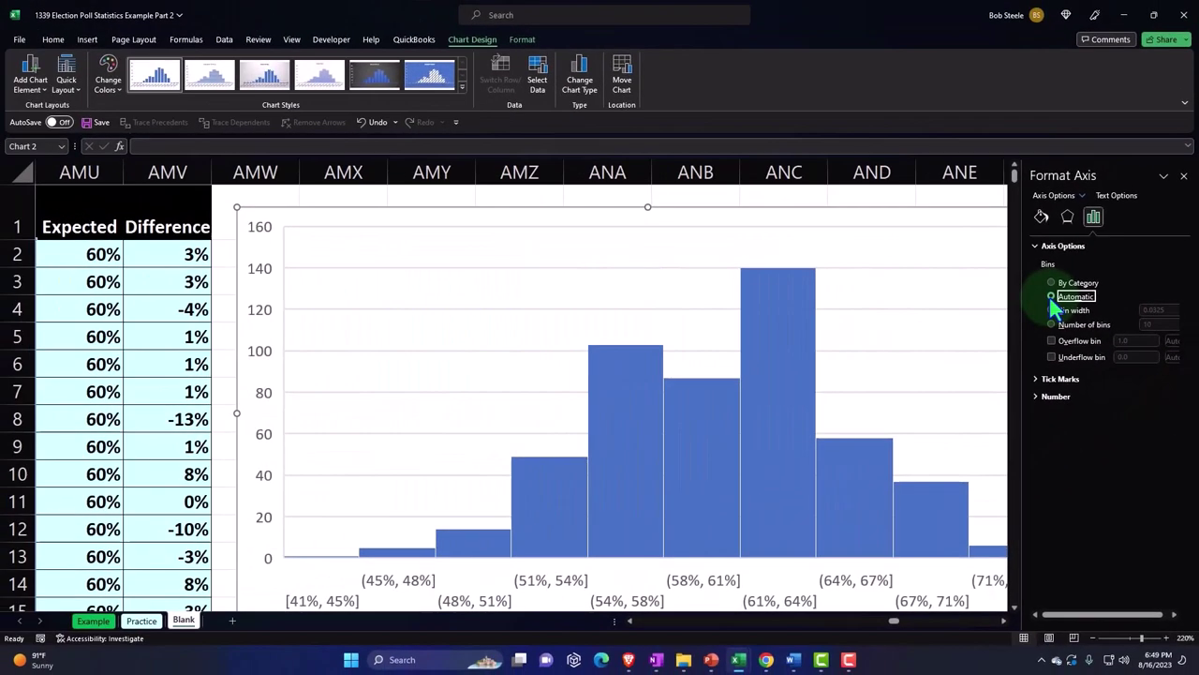
pyautogui.click(1185, 177)
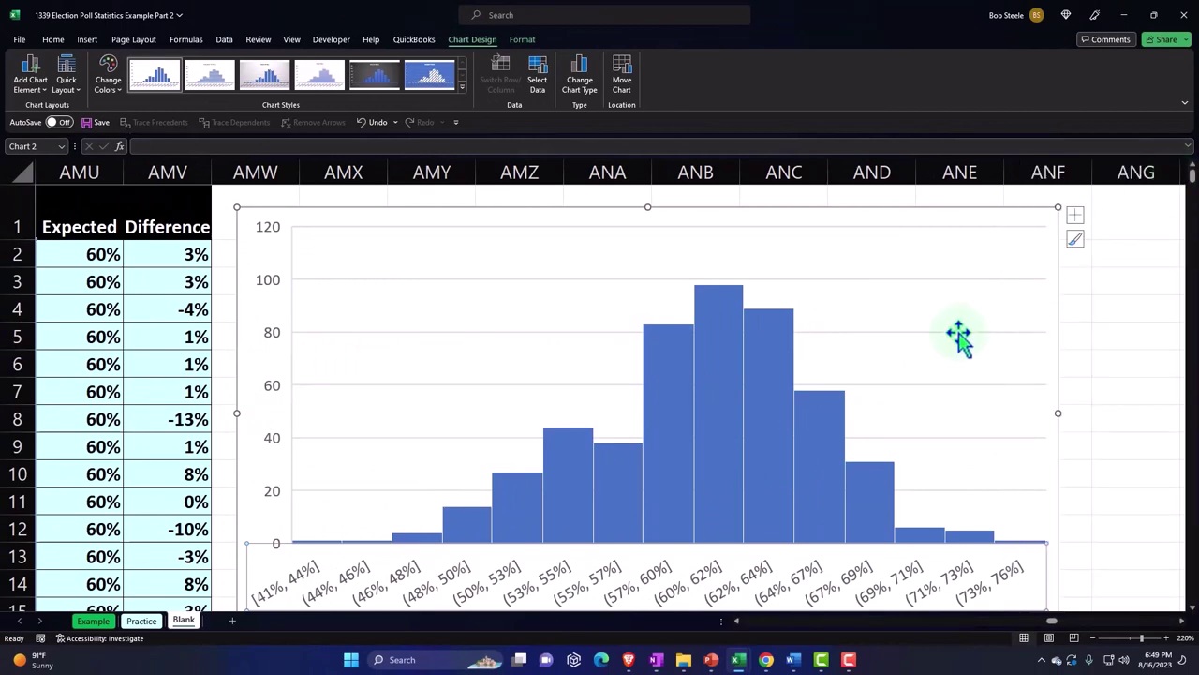
pyautogui.scroll(-1, 712, 427)
pyautogui.scroll(-1, 712, 431)
pyautogui.click(514, 584)
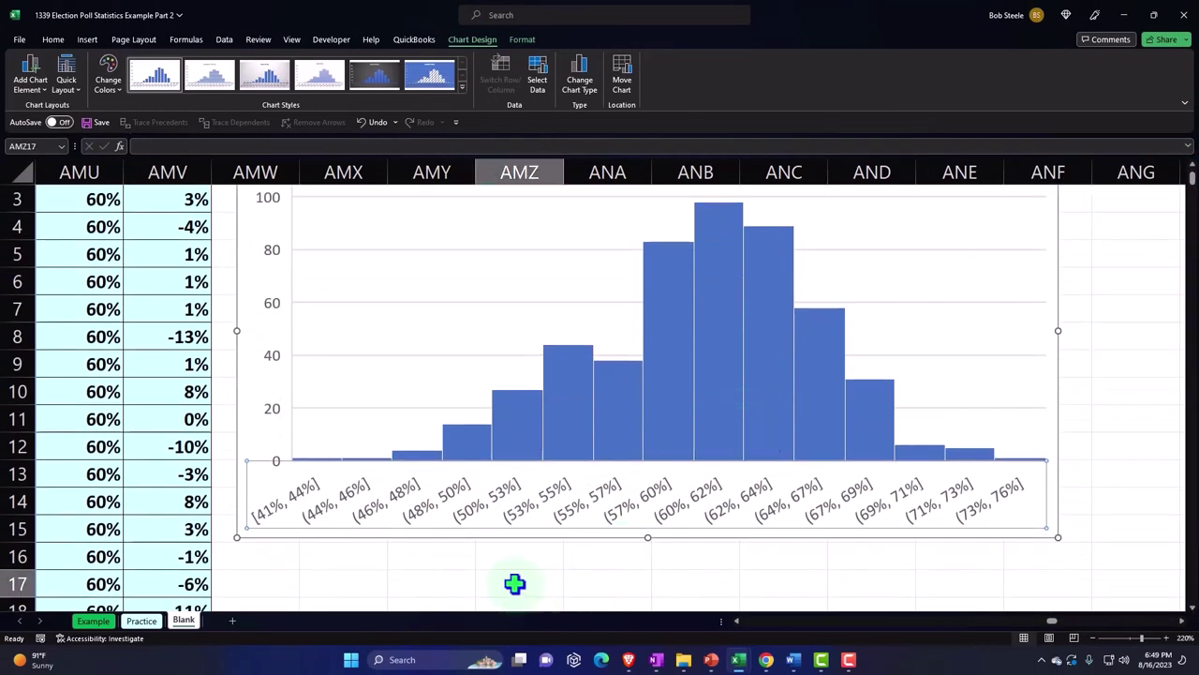